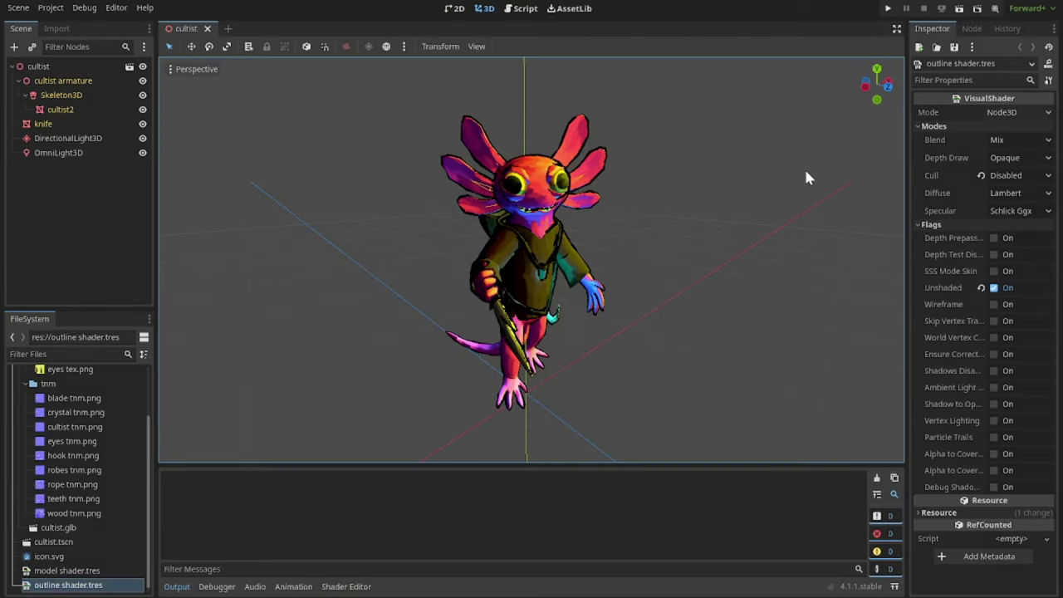
Examine the outlined, painterly-shaded cultist model in the 3D viewport from several angles and distances.
middle_drag(729, 257, 372, 252)
middle_drag(738, 268, 541, 256)
scroll(554, 261, up, 1)
scroll(573, 253, up, 3)
scroll(622, 260, up, 2)
middle_drag(733, 299, 765, 461)
scroll(615, 193, up, 4)
shift+middle_drag(622, 196, 744, 270)
scroll(626, 270, up, 6)
scroll(744, 270, down, 5)
middle_drag(723, 307, 631, 251)
scroll(627, 263, down, 4)
scroll(617, 267, up, 2)
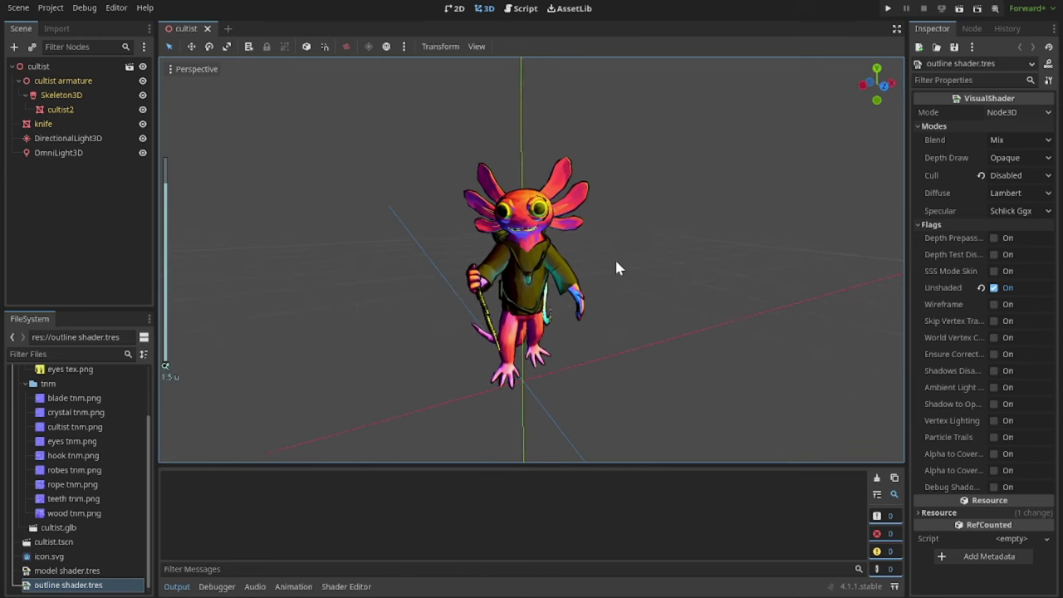
Set the directional light's energy to 1 and show the omni light's properties.
click(63, 141)
scroll(711, 204, up, 3)
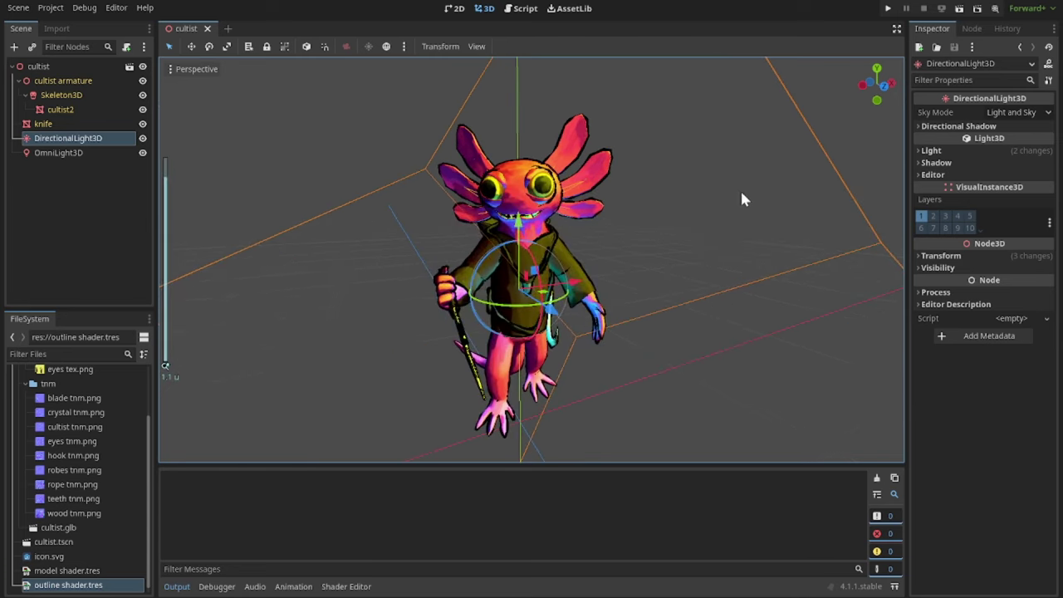
click(932, 151)
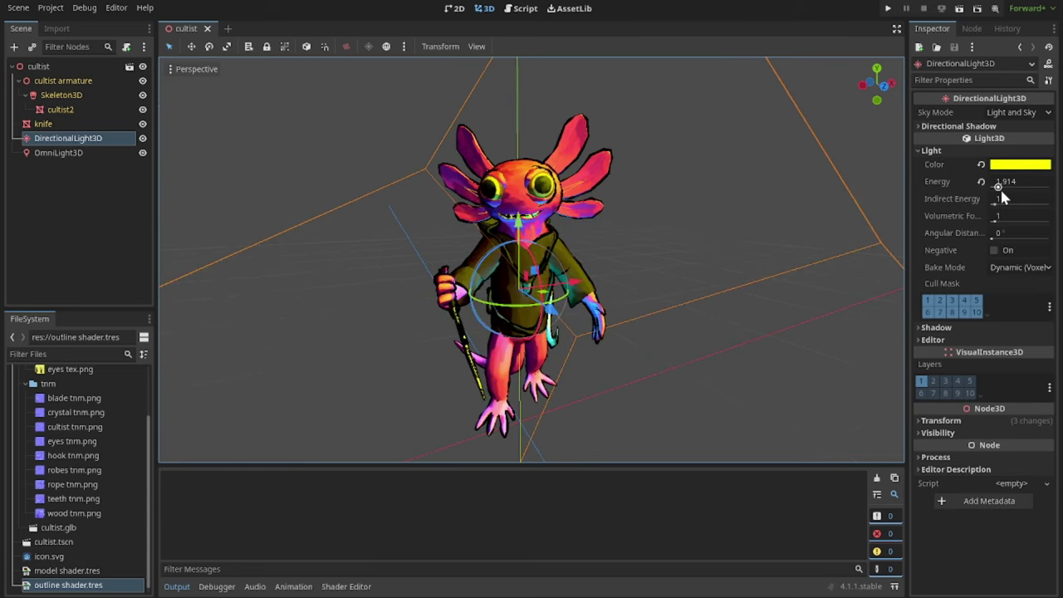
mouse_move(1000, 187)
mouse_down()
mouse_move(1061, 192)
mouse_move(990, 192)
mouse_move(998, 187)
mouse_up()
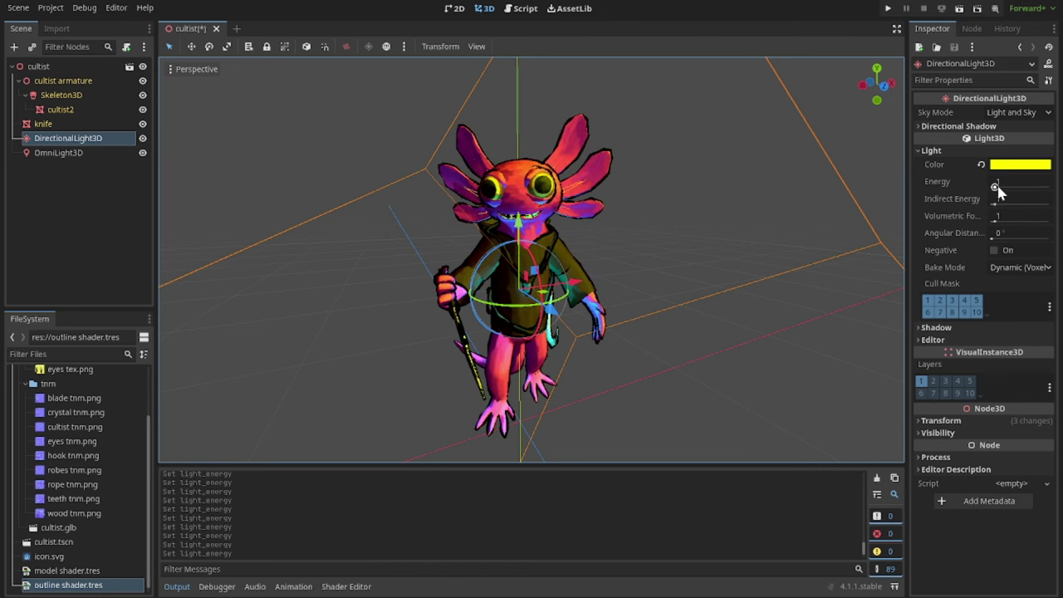
click(78, 152)
click(935, 136)
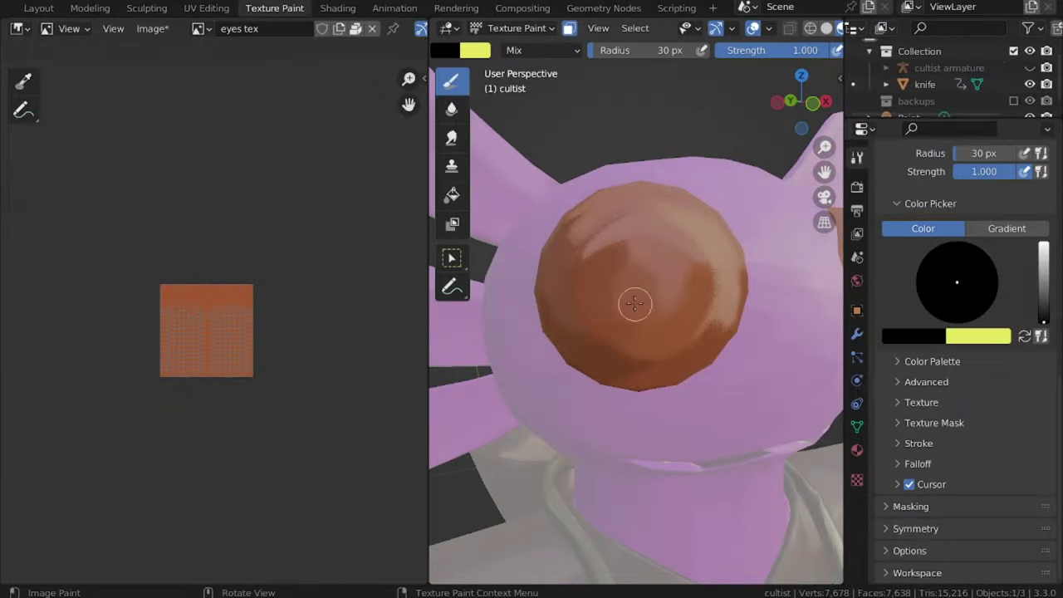
Switch to Blender and paint a black stroke on the character's eye texture.
drag(635, 304, 692, 291)
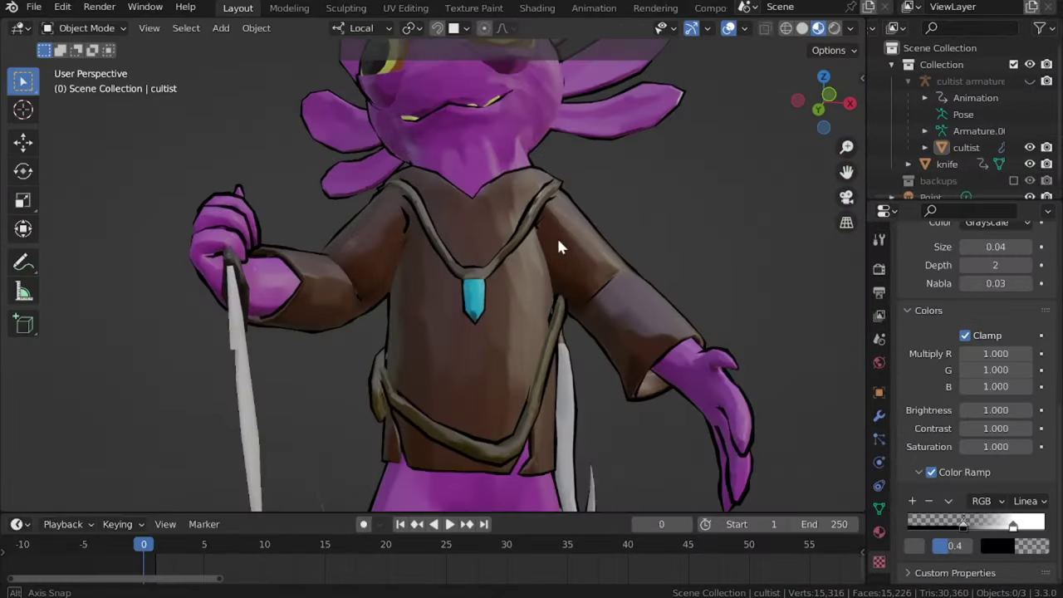
mouse_move(556, 236)
middle_down()
mouse_move(590, 284)
mouse_move(589, 316)
middle_up()
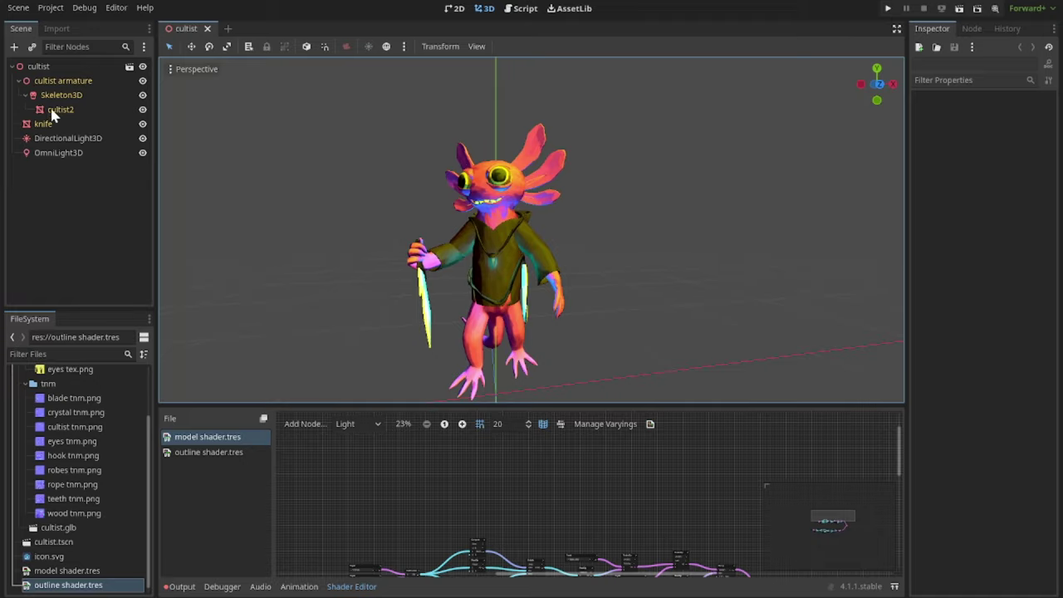
Switch to Godot and select the cultist2 mesh.
click(58, 110)
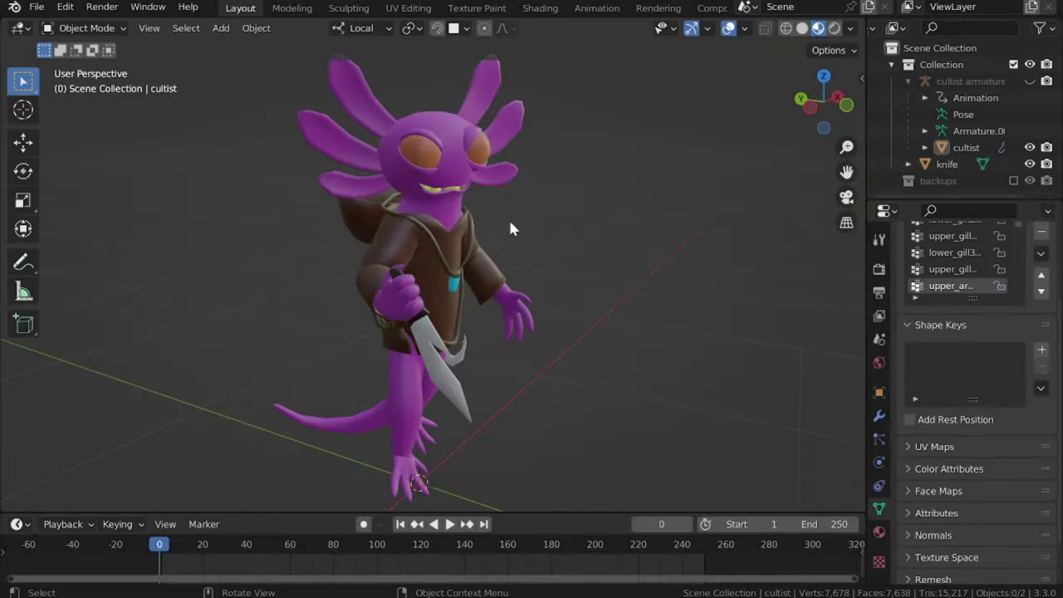
Switch to Blender and show the material slots of the cultist object.
scroll(510, 222, down, 1)
middle_drag(513, 226, 472, 223)
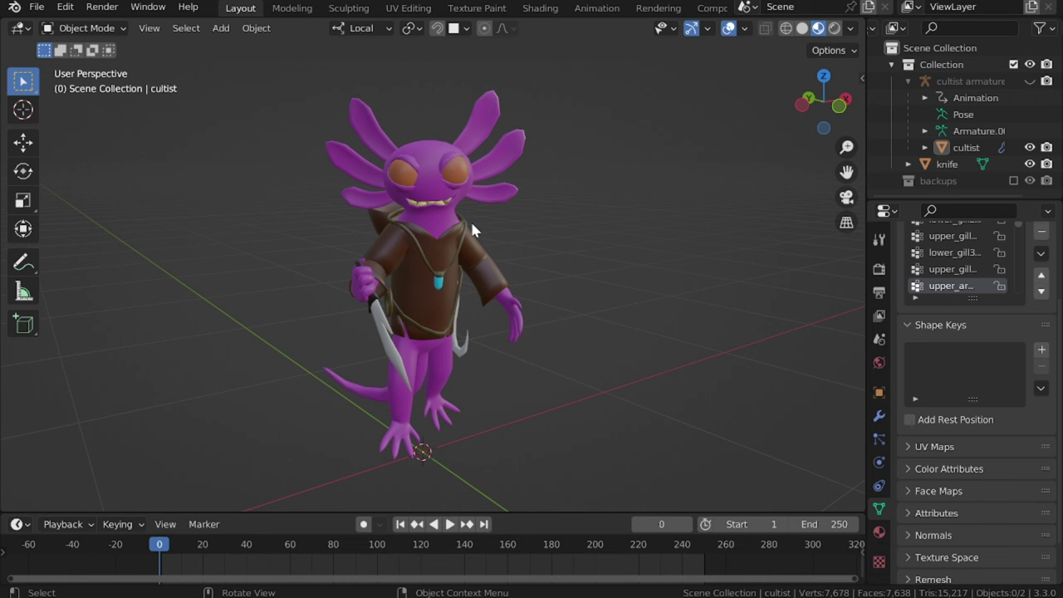
click(880, 533)
scroll(946, 307, up, 5)
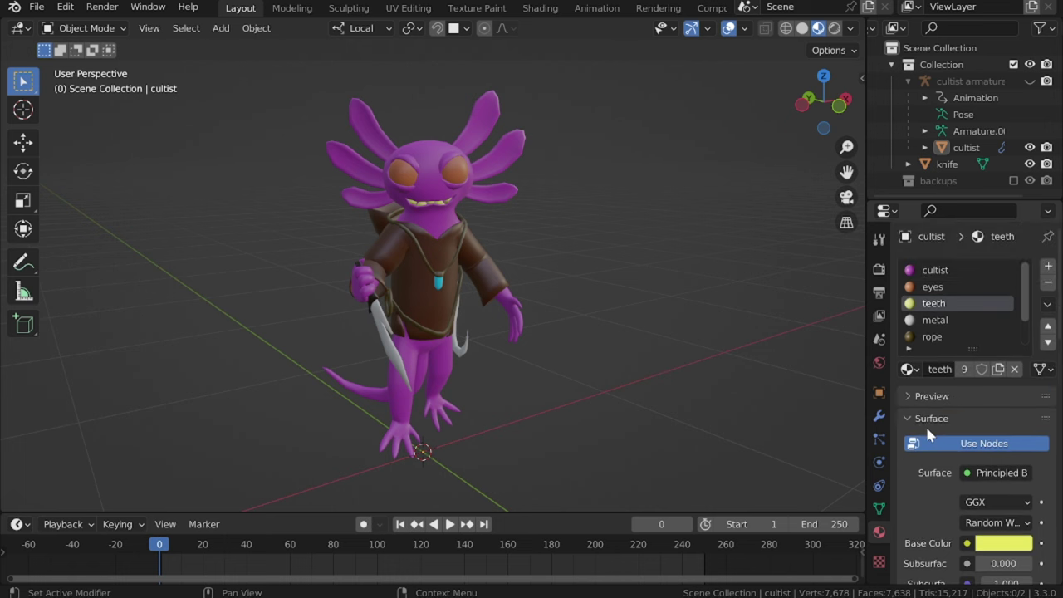
Examine the character's head, hands, robe, crystal and hook up close and compare them with the material slots.
scroll(452, 83, up, 3)
scroll(449, 160, down, 1)
shift+middle_drag(489, 212, 581, 193)
scroll(461, 189, up, 4)
middle_drag(386, 156, 421, 234)
scroll(421, 233, down, 4)
scroll(423, 240, up, 4)
scroll(400, 419, down, 4)
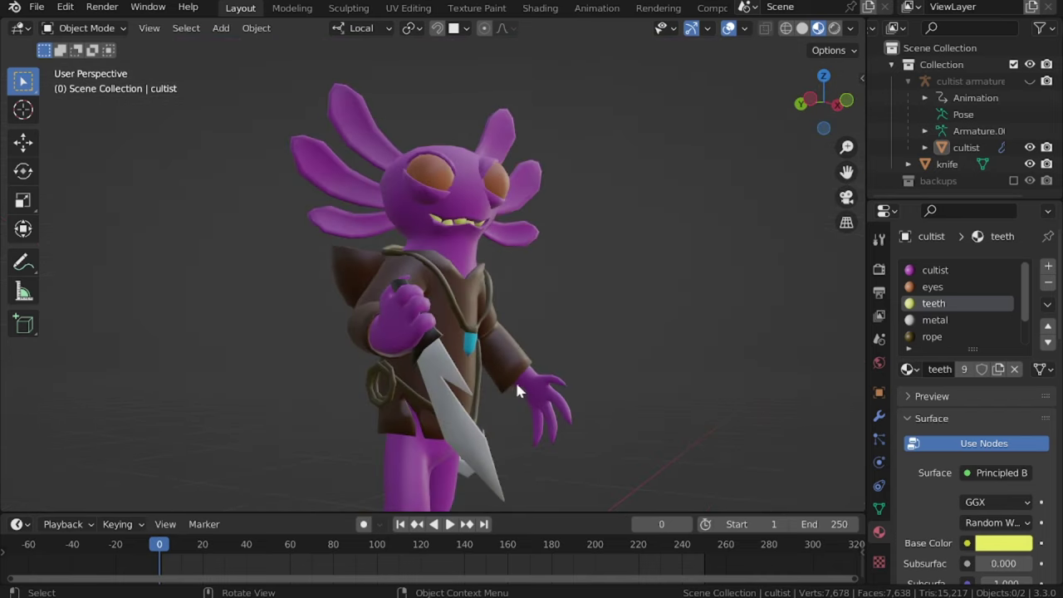
scroll(418, 254, up, 3)
shift+middle_drag(515, 379, 631, 315)
scroll(459, 312, down, 4)
scroll(407, 193, up, 5)
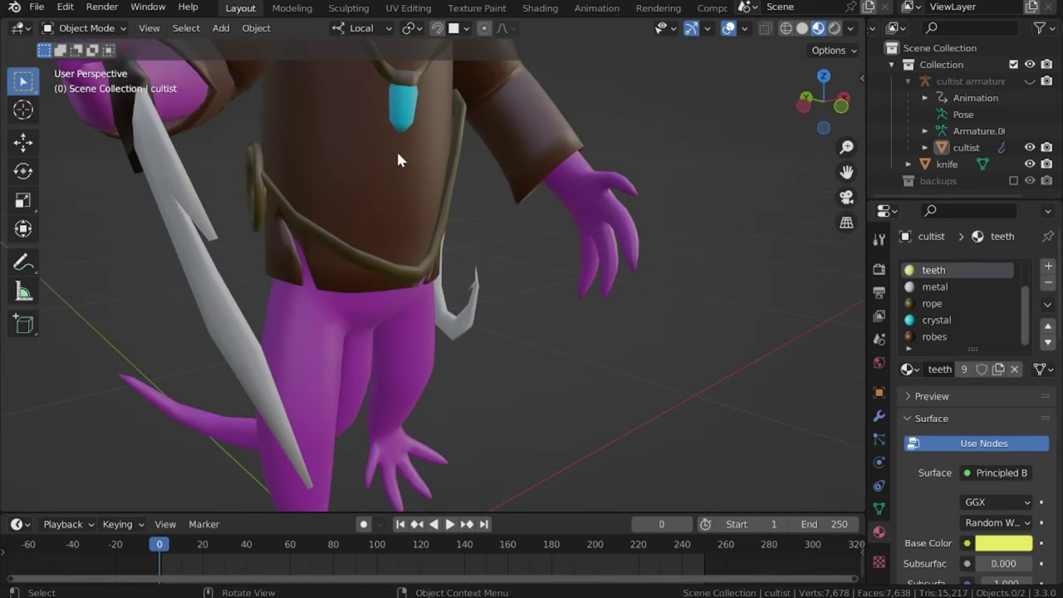
scroll(333, 320, down, 5)
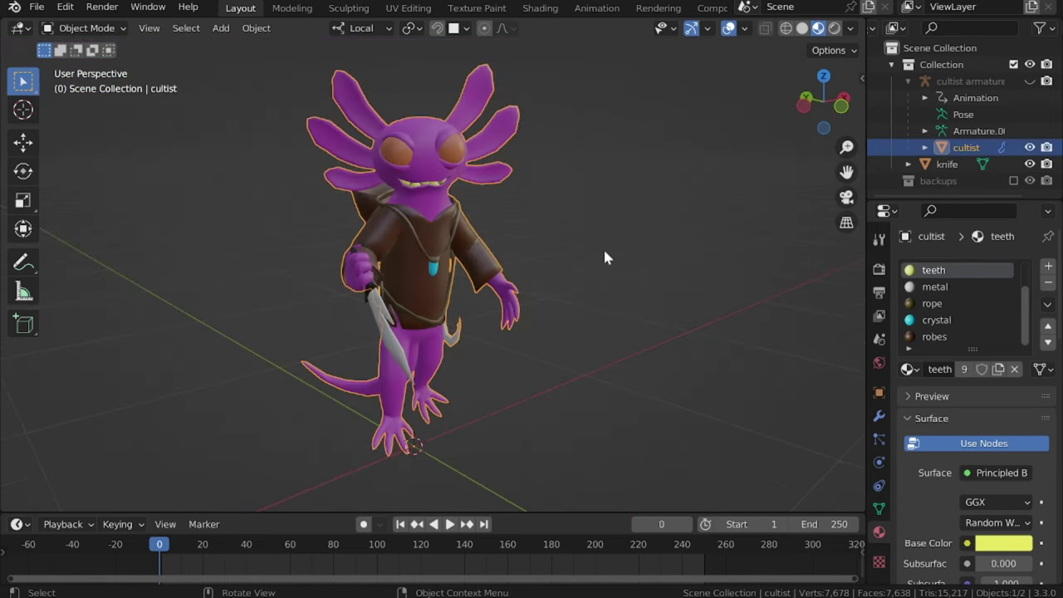
scroll(585, 285, up, 4)
scroll(575, 276, down, 2)
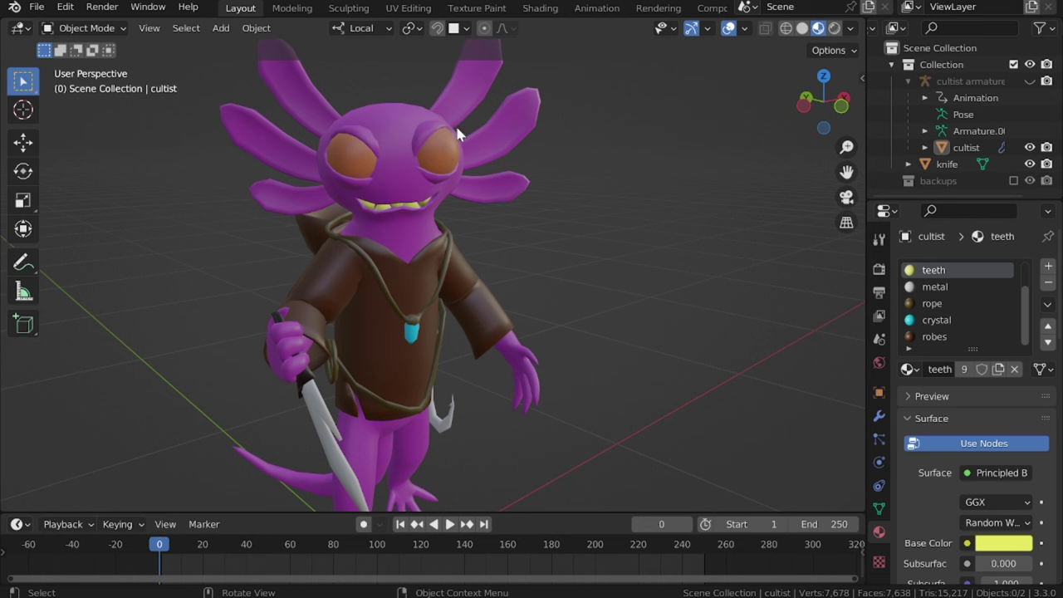
scroll(474, 182, up, 2)
scroll(477, 188, down, 2)
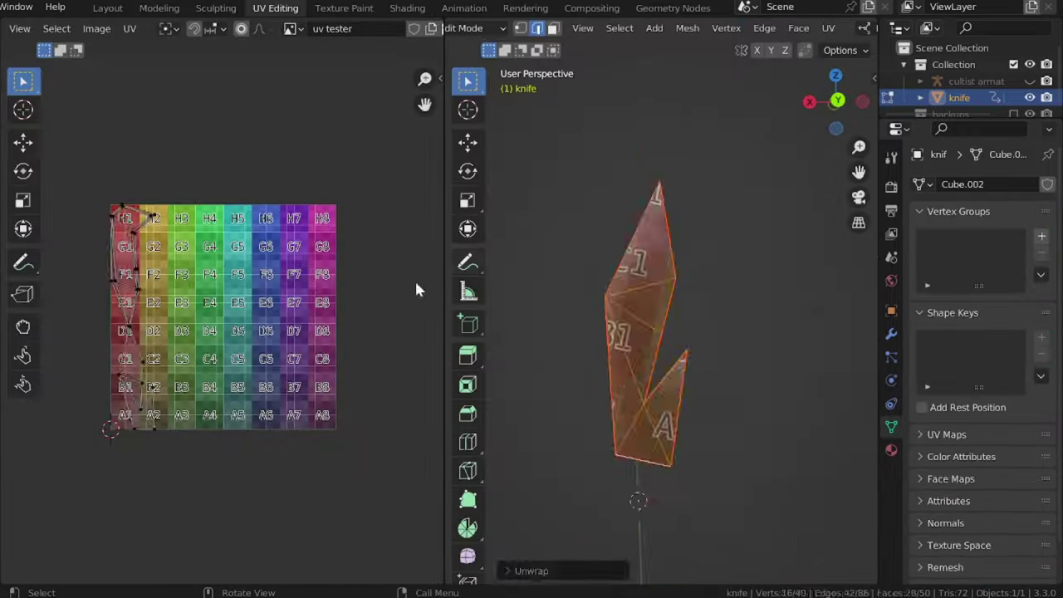
key(z)
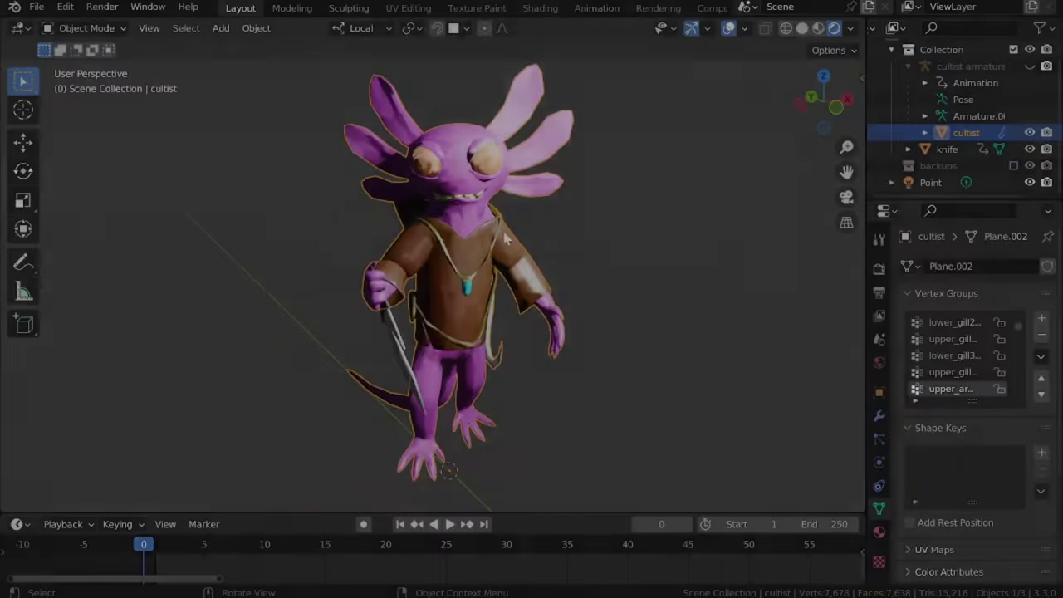
Move the point light along its local Y axis to change how it illuminates the rendered character.
scroll(504, 238, up, 3)
middle_drag(504, 237, 540, 207)
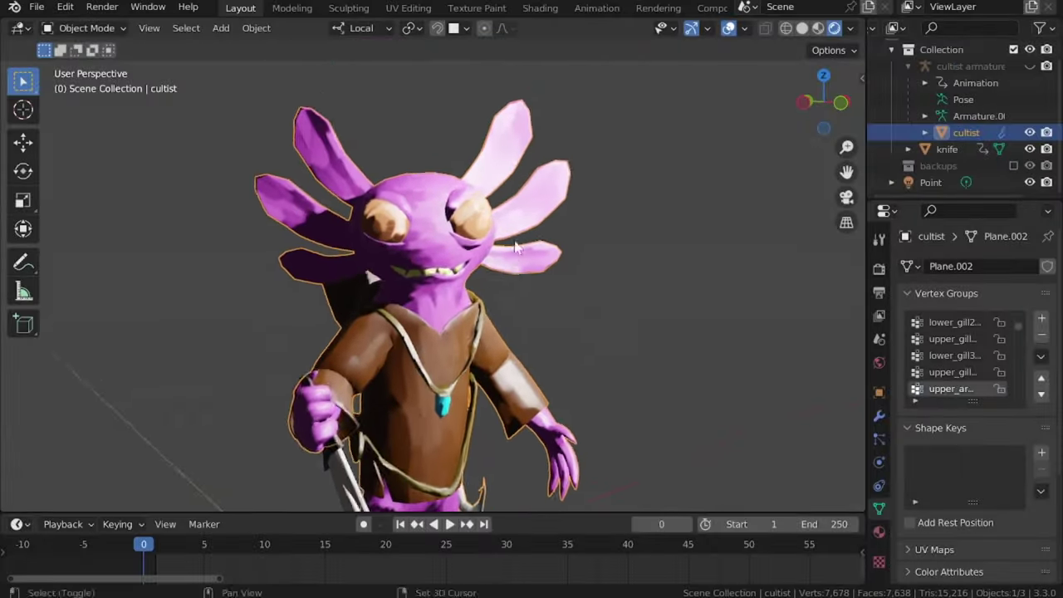
scroll(494, 246, up, 2)
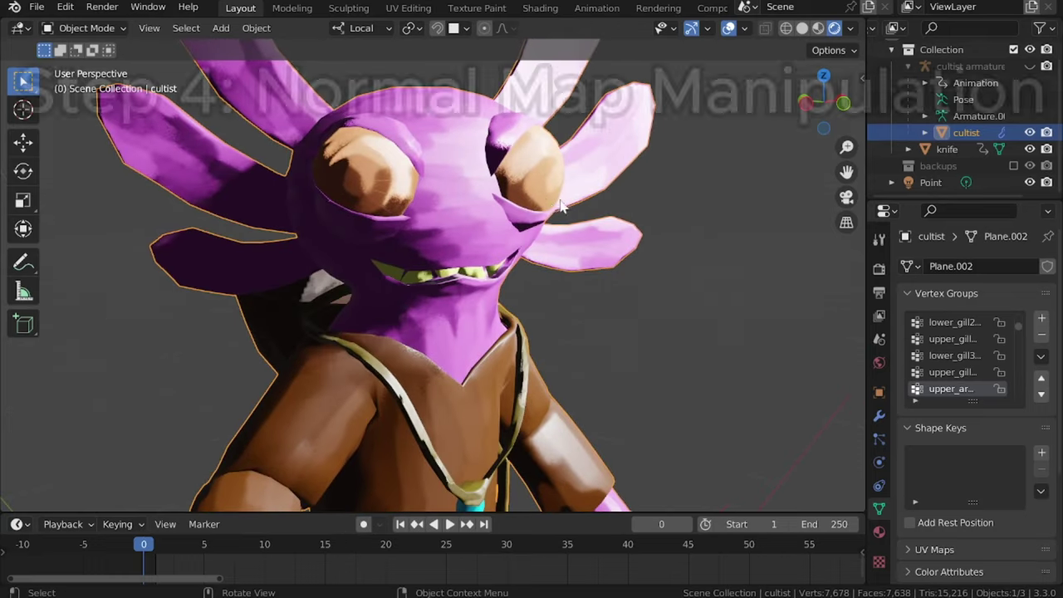
middle_drag(561, 206, 533, 215)
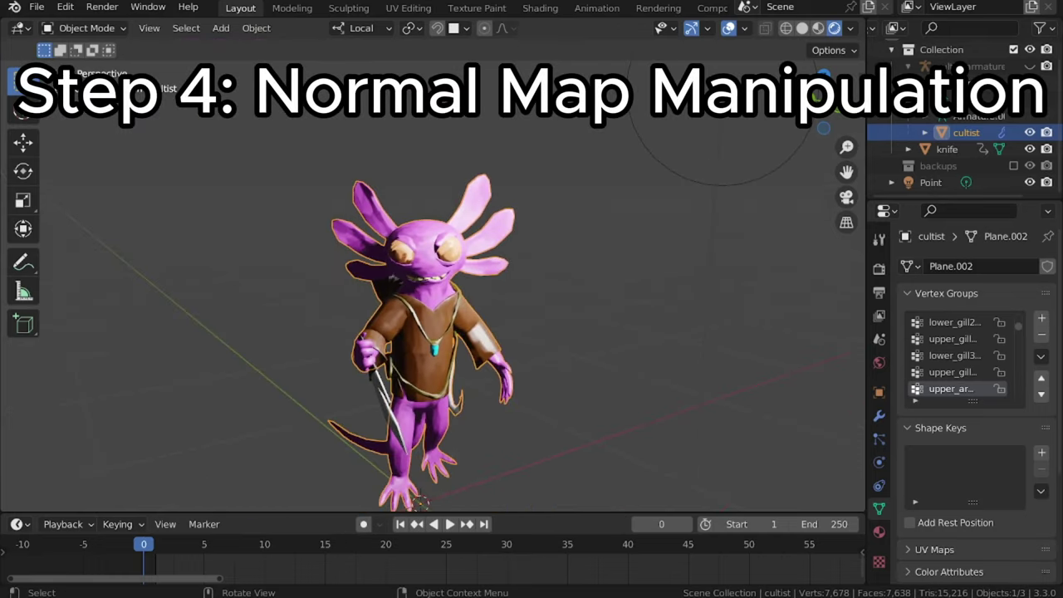
click(653, 161)
scroll(653, 179, up, 3)
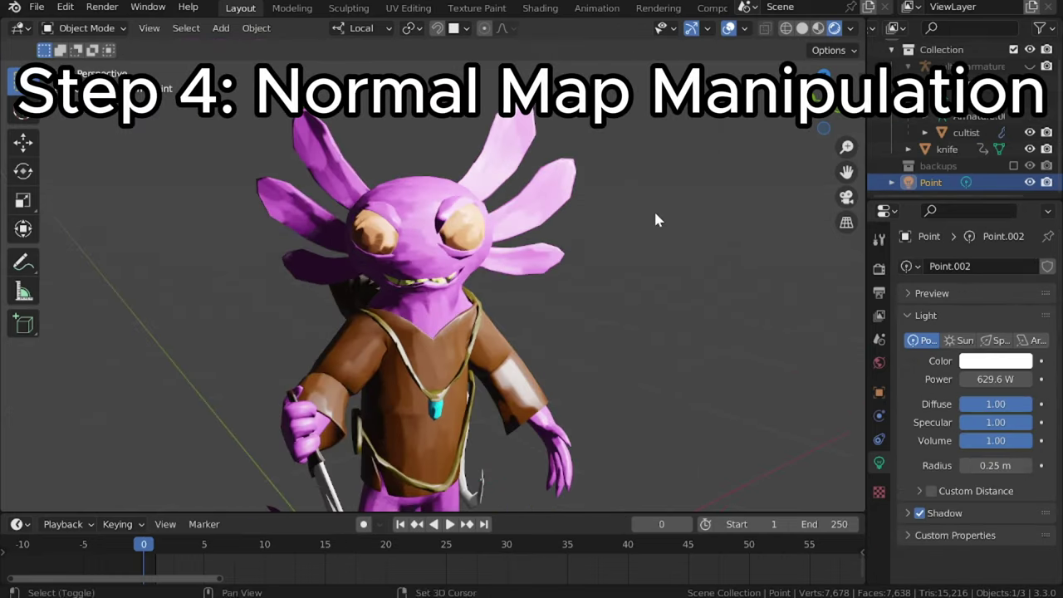
shift+middle_drag(654, 198, 656, 176)
key(g)
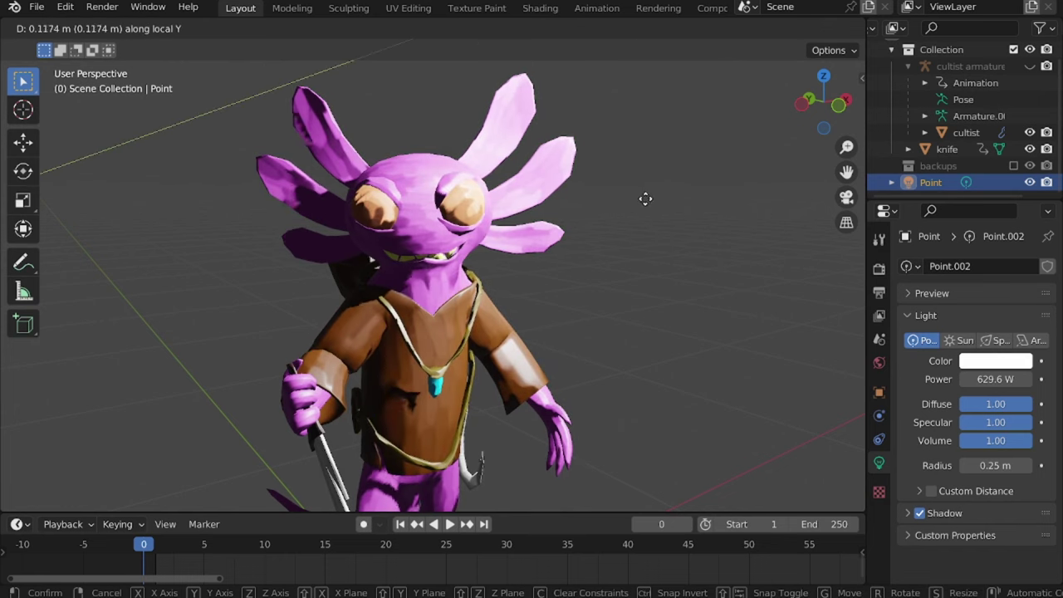
click(600, 171)
scroll(627, 204, down, 3)
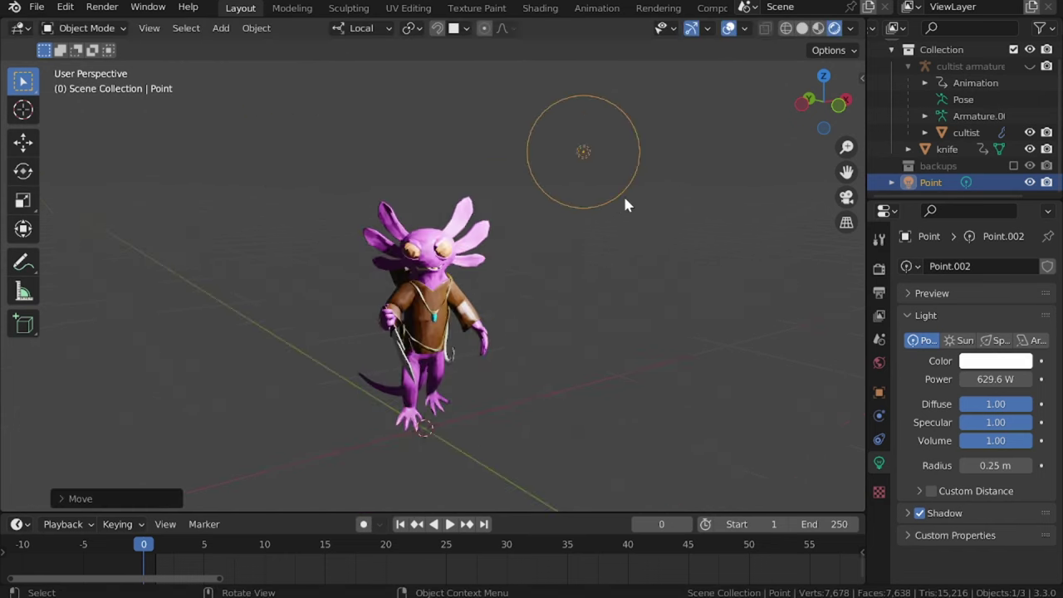
scroll(641, 203, up, 3)
key(g)
key(x)
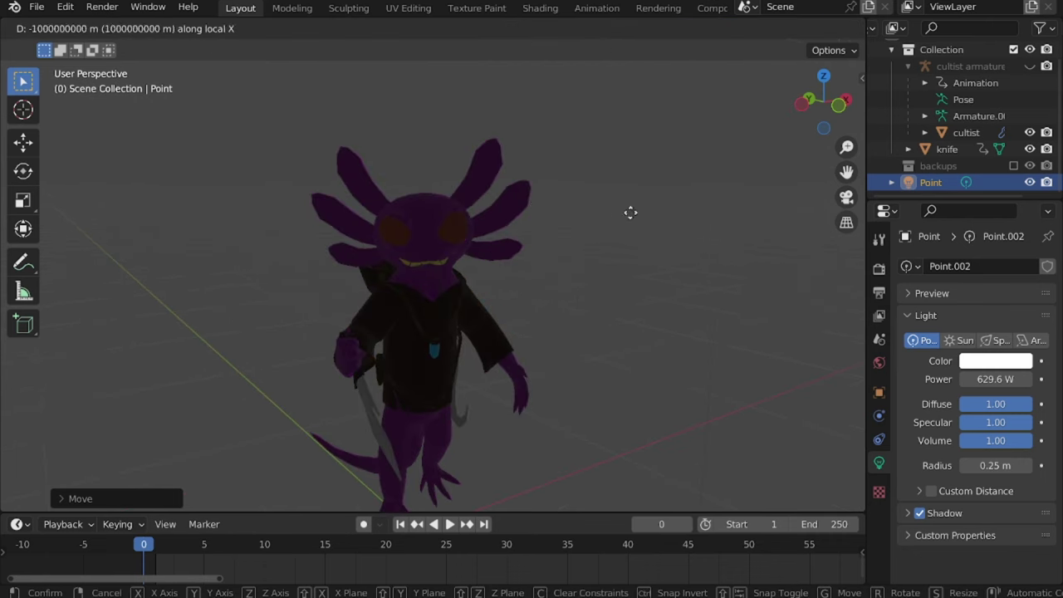
key(Escape)
Lower the point light along the Z axis and inspect the lighting on the character's head.
key(g)
key(z)
key(z)
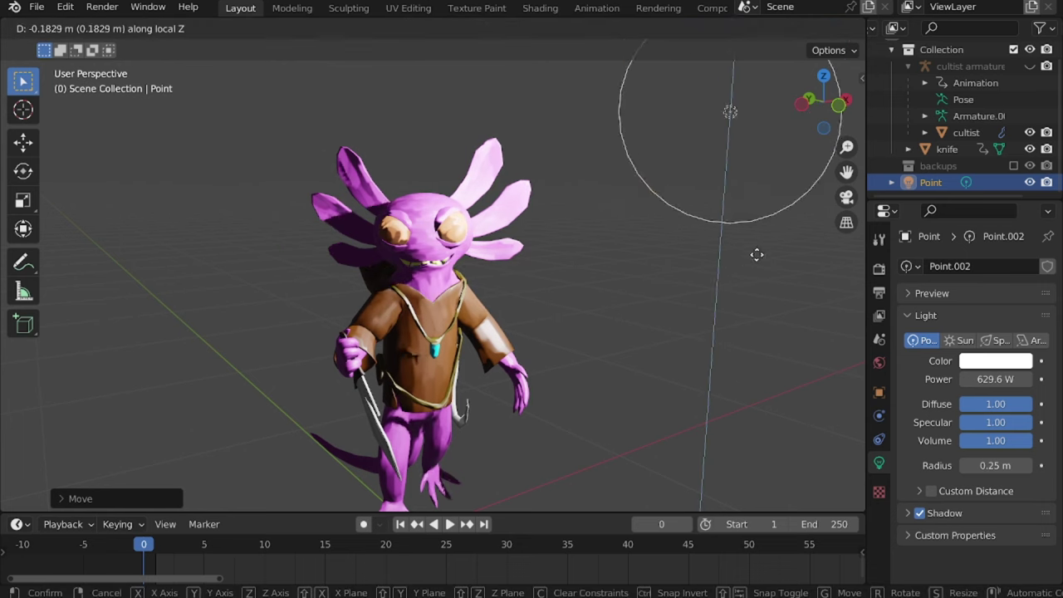
click(702, 499)
scroll(482, 220, up, 4)
mouse_move(482, 221)
middle_down()
mouse_move(599, 194)
mouse_move(437, 187)
mouse_move(498, 212)
mouse_move(361, 208)
mouse_move(424, 227)
mouse_move(459, 228)
mouse_move(460, 218)
mouse_move(549, 237)
mouse_move(659, 213)
mouse_move(469, 226)
middle_up()
scroll(494, 222, down, 4)
scroll(473, 209, up, 4)
scroll(460, 218, down, 4)
scroll(549, 243, up, 5)
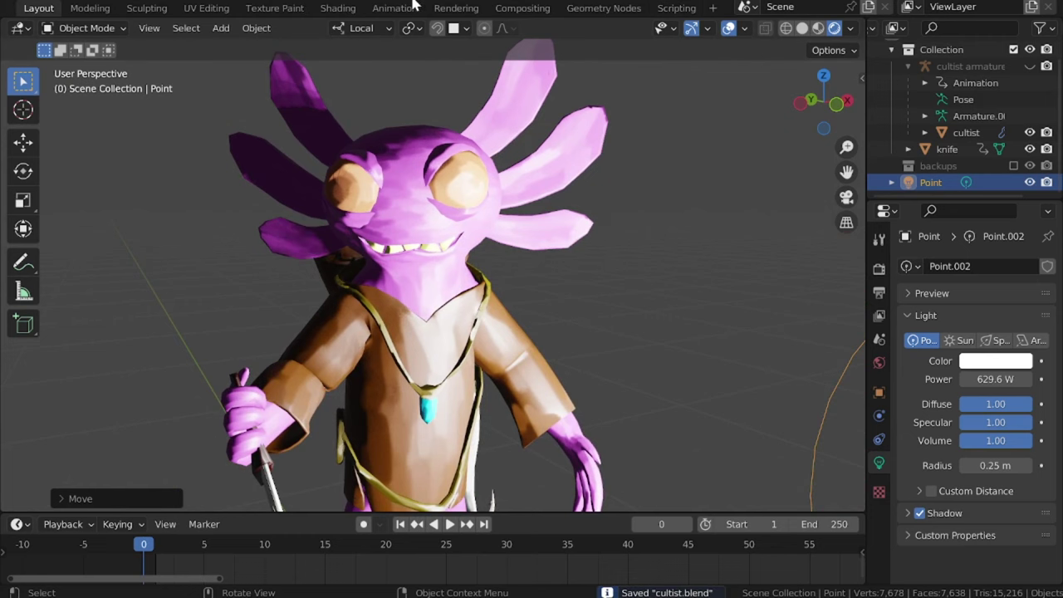
Open the cultist's eyes material in the Shading workspace to show its normal map nodes, and save the file.
click(347, 10)
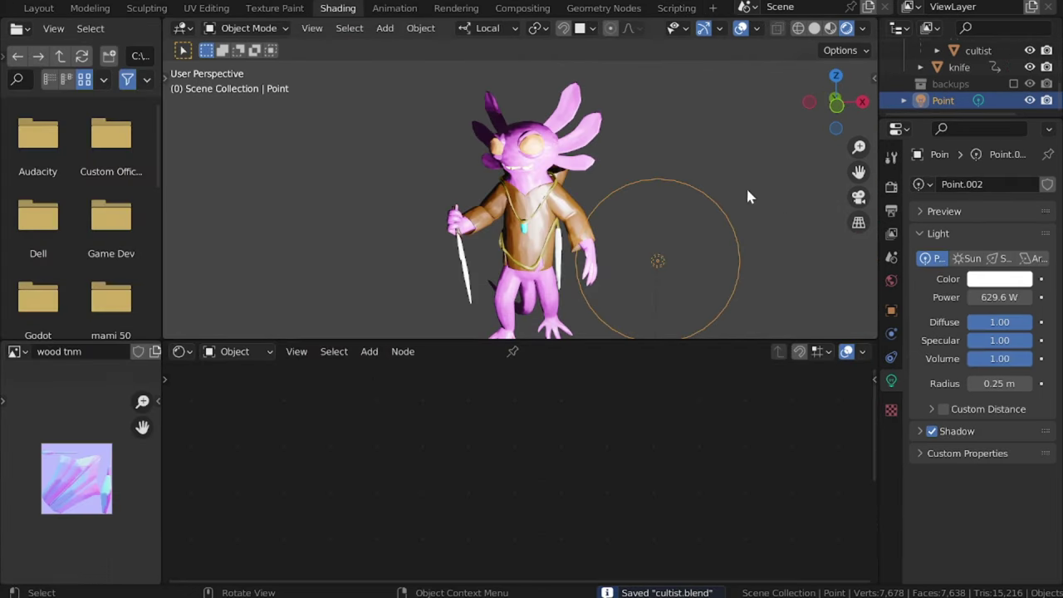
click(516, 156)
click(944, 205)
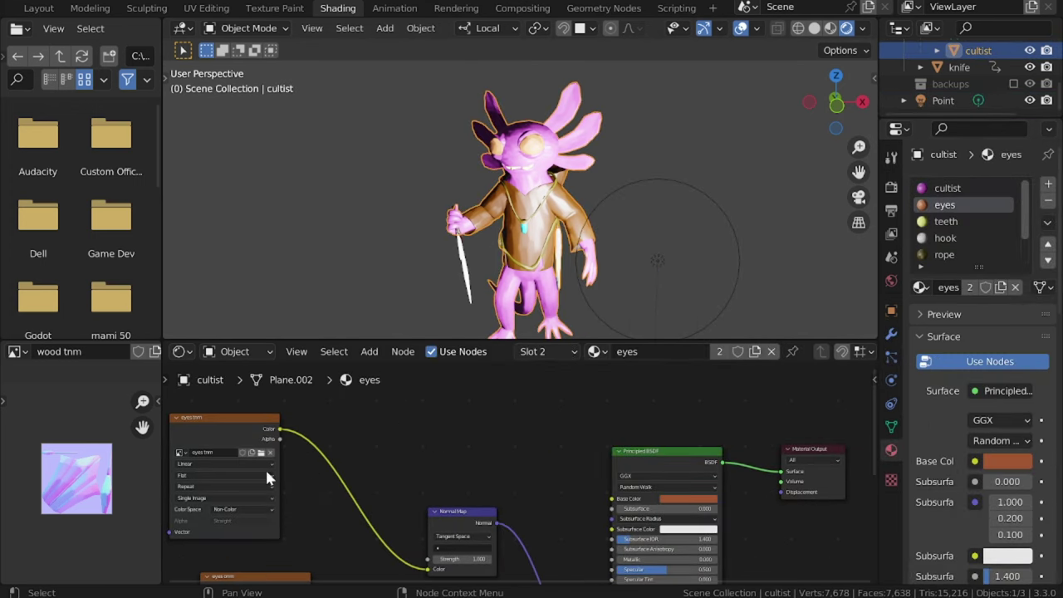
middle_drag(521, 574, 549, 476)
key(ctrl+s)
middle_drag(413, 444, 465, 539)
middle_drag(613, 179, 590, 208)
scroll(622, 146, up, 4)
scroll(591, 208, up, 4)
middle_drag(671, 243, 435, 200)
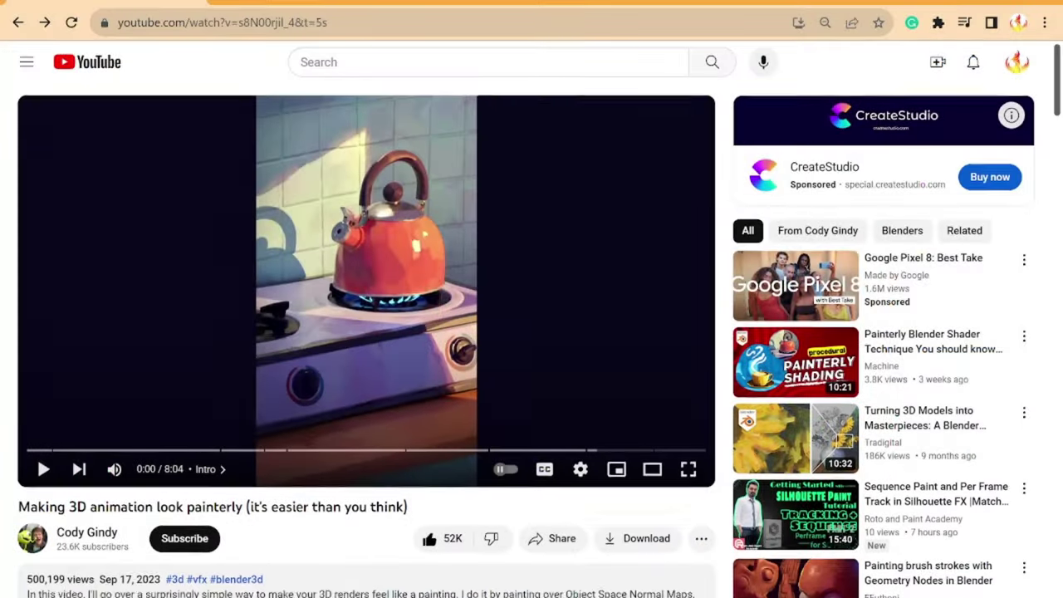
Switch to the browser and read the description and chapters of the YouTube video "Making 3D animation look painterly".
scroll(318, 525, down, 4)
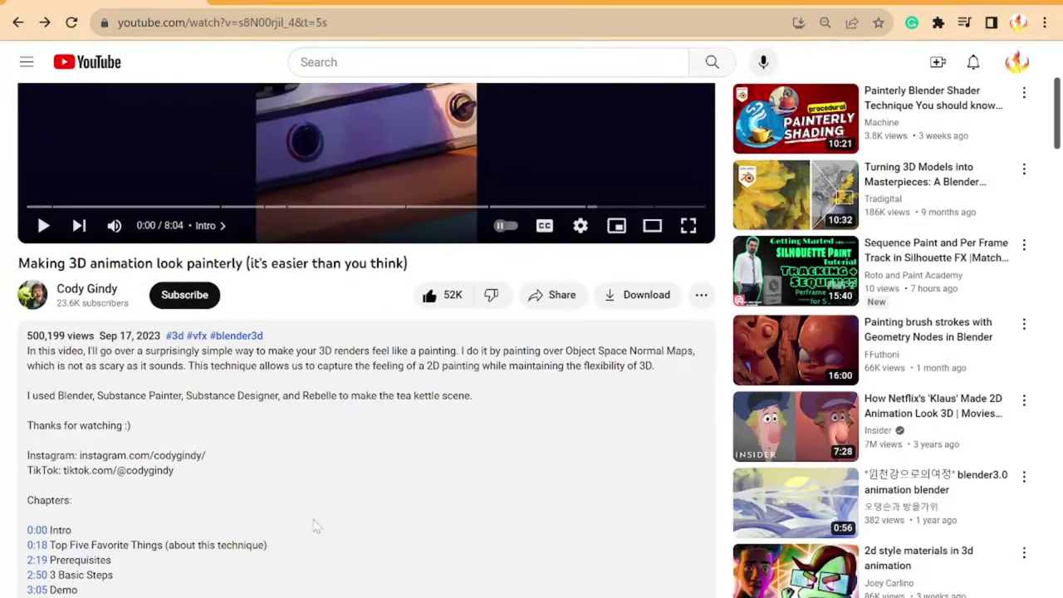
scroll(390, 536, down, 1)
scroll(390, 499, up, 5)
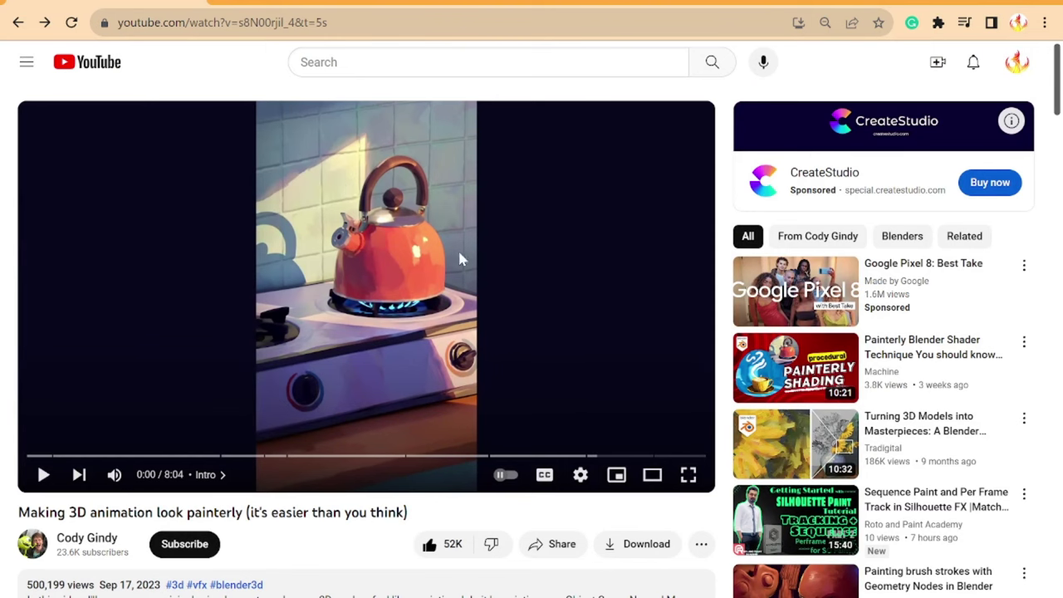
scroll(390, 280, down, 8)
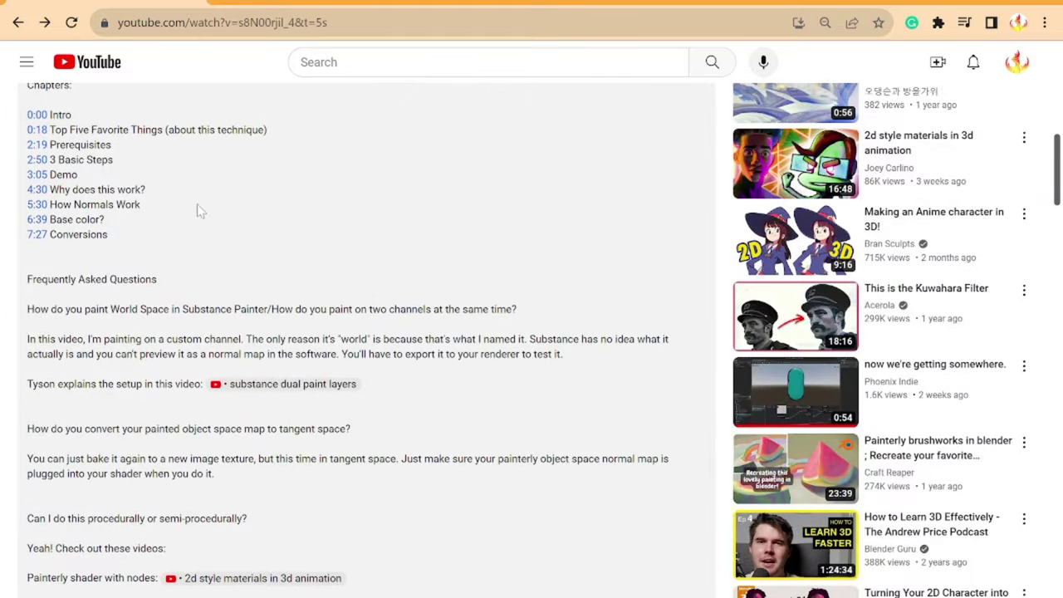
scroll(349, 374, up, 8)
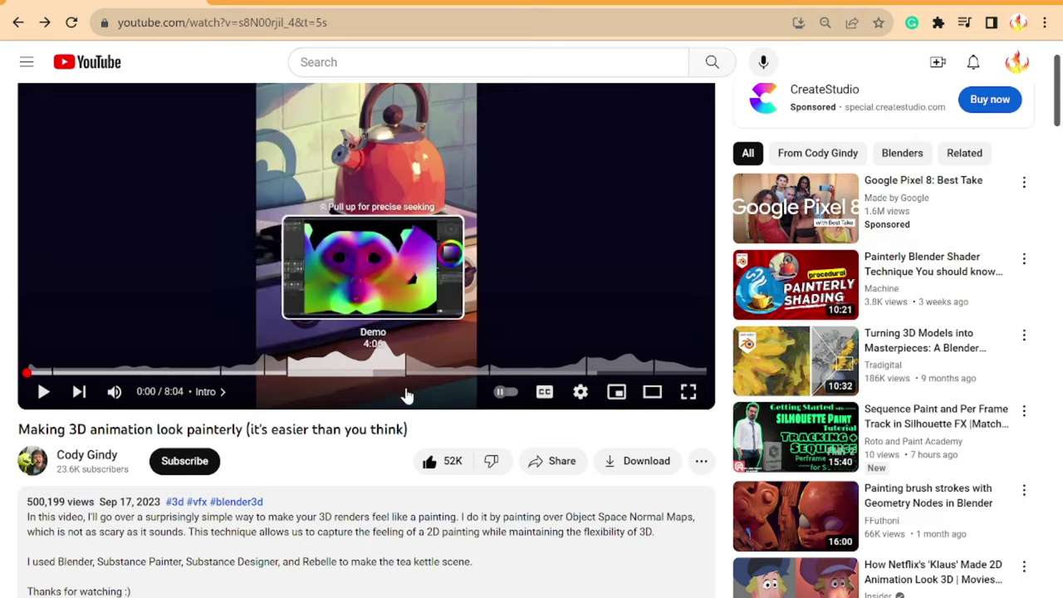
scroll(254, 326, up, 1)
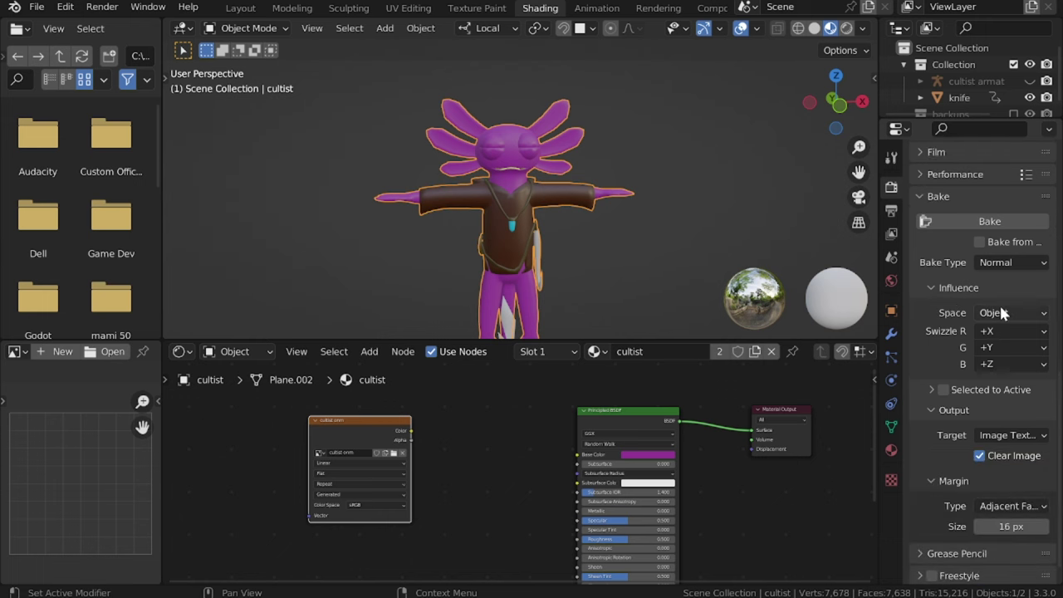
Switch to Blender and set the normal bake's space to Object for the cultist model.
click(1003, 312)
scroll(933, 432, down, 1)
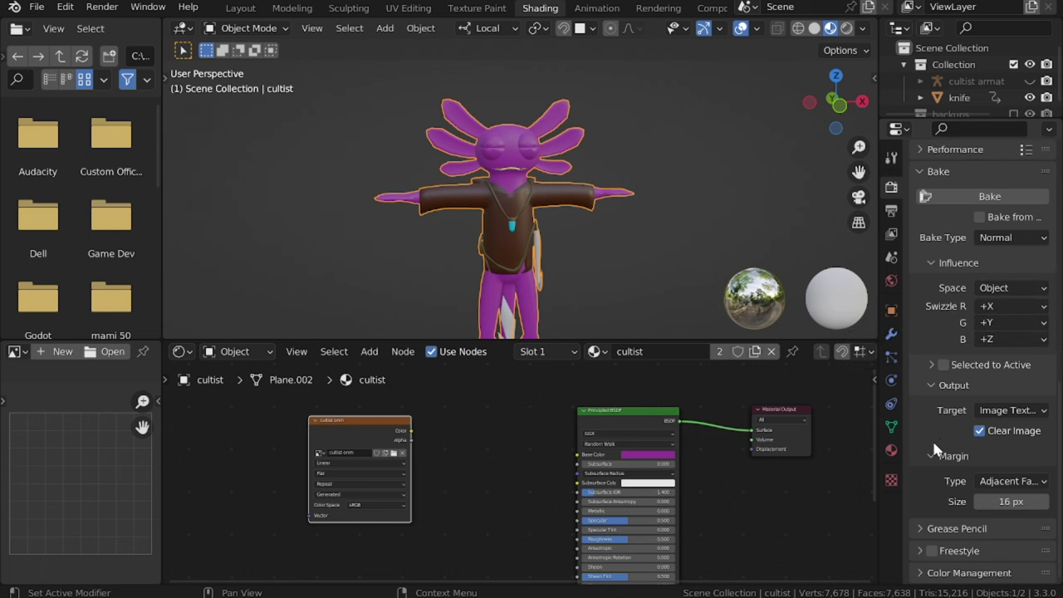
scroll(931, 438, up, 2)
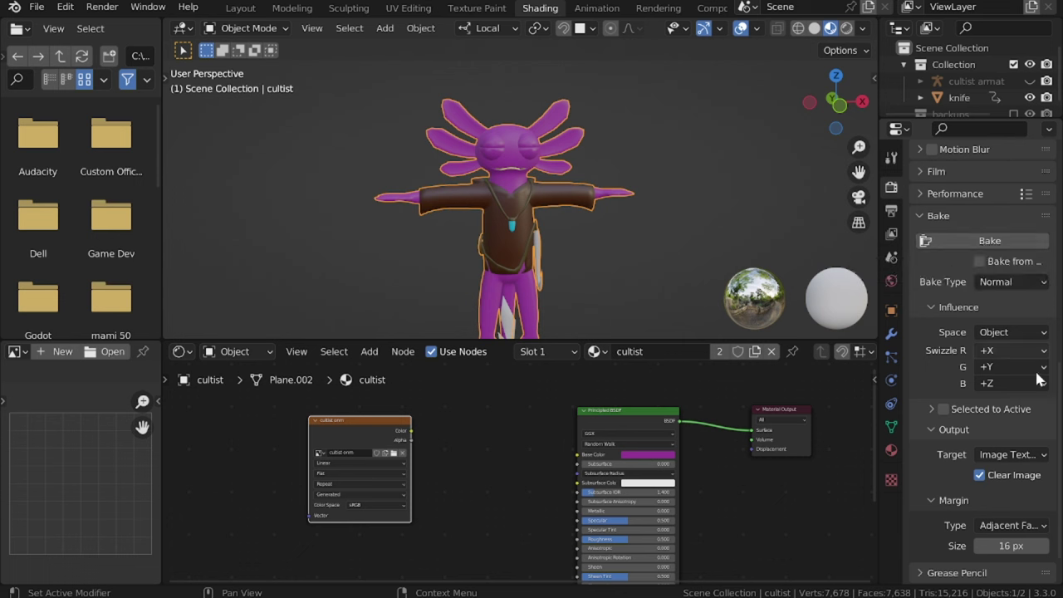
Select the cultist model and connect the color of its "cultist onm" image texture to the Principled BSDF's Base Color.
scroll(1032, 358, down, 2)
scroll(963, 287, up, 3)
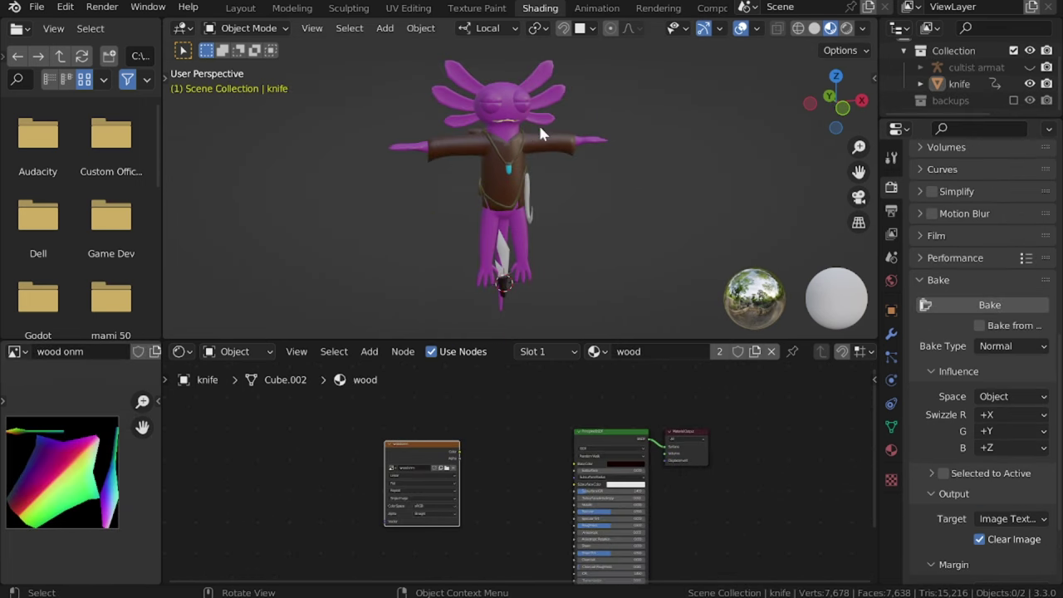
click(523, 139)
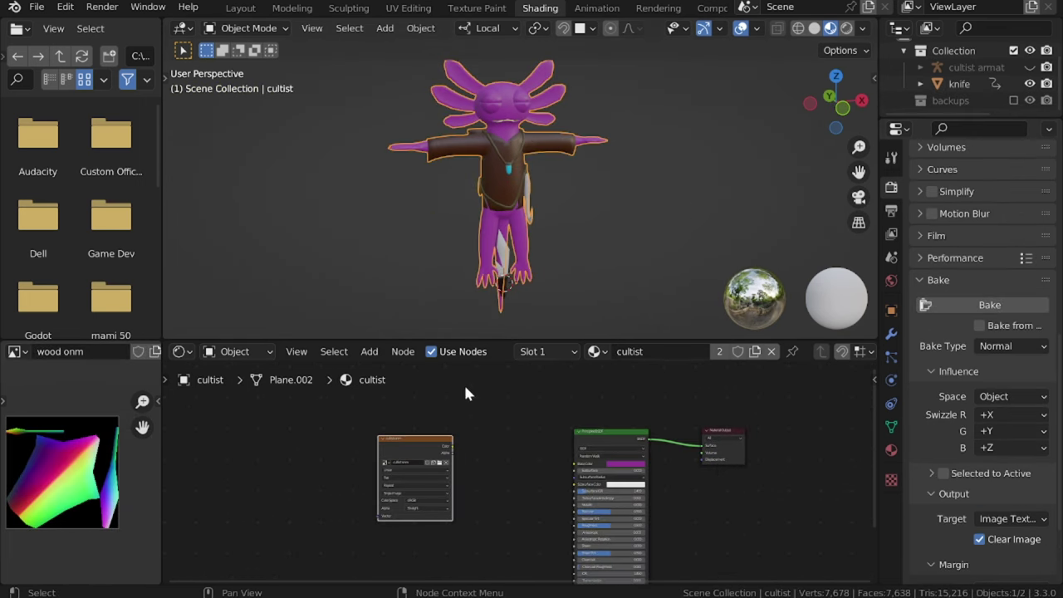
scroll(469, 406, up, 3)
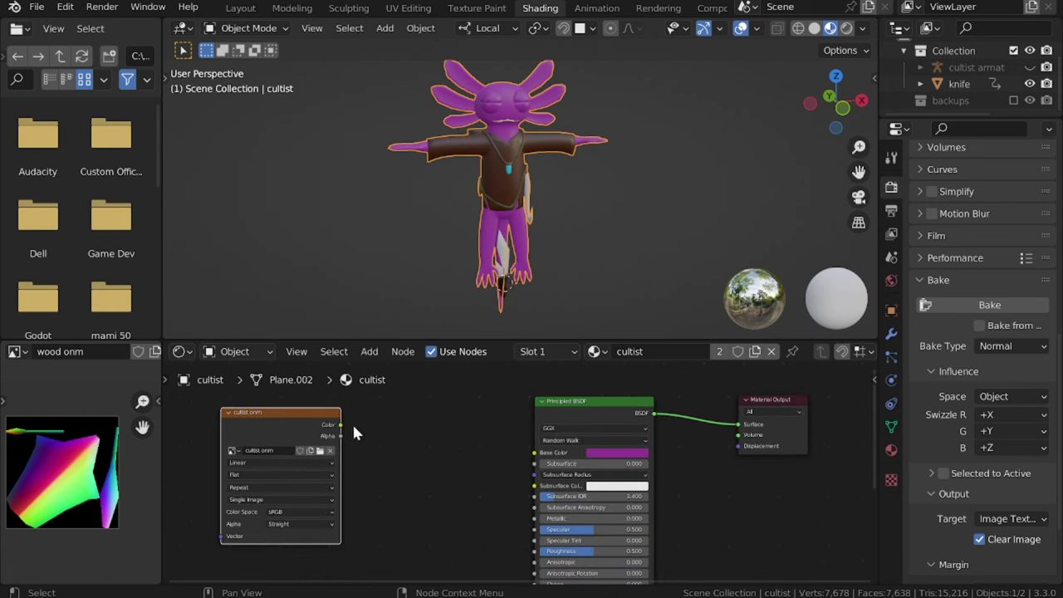
drag(341, 424, 535, 453)
scroll(581, 224, up, 5)
mouse_move(554, 182)
middle_down()
mouse_move(615, 175)
mouse_move(466, 195)
mouse_move(580, 191)
mouse_move(562, 193)
middle_up()
scroll(564, 183, up, 5)
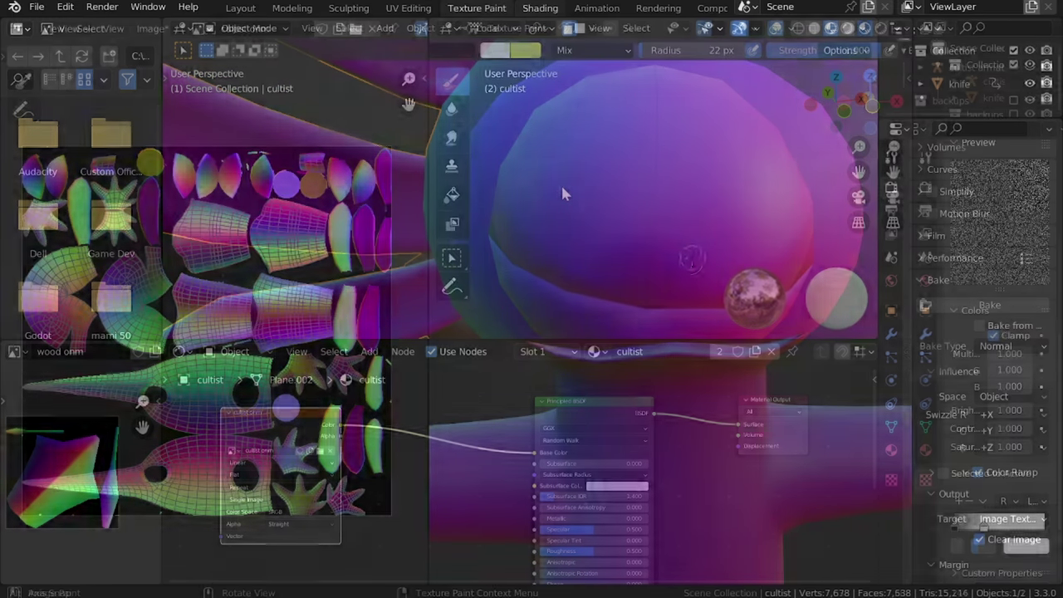
Try painting white brush strokes across the front of the cultist's head, and undo them.
drag(694, 261, 575, 270)
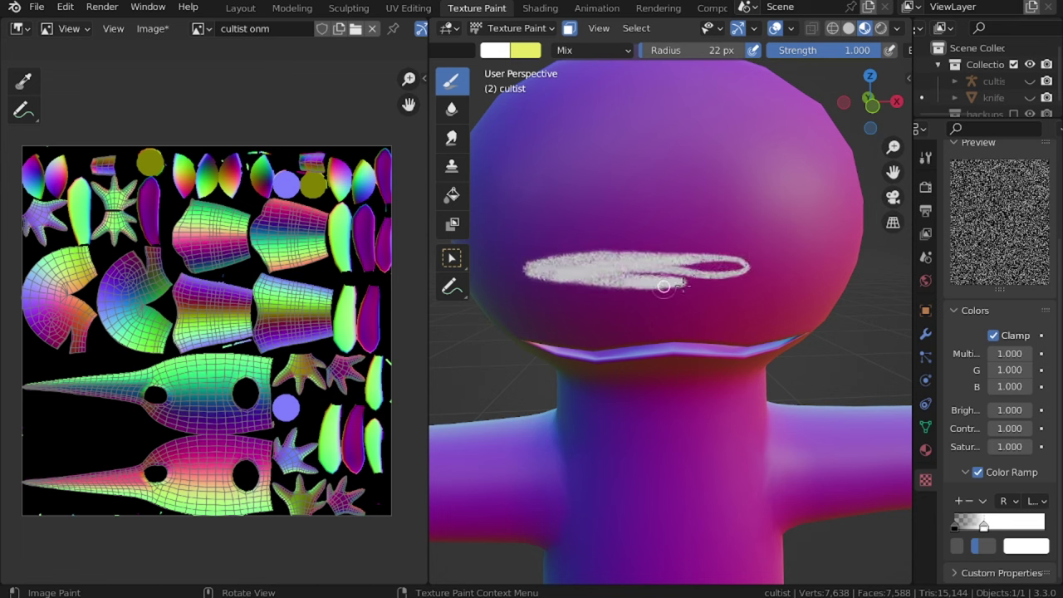
drag(664, 287, 635, 250)
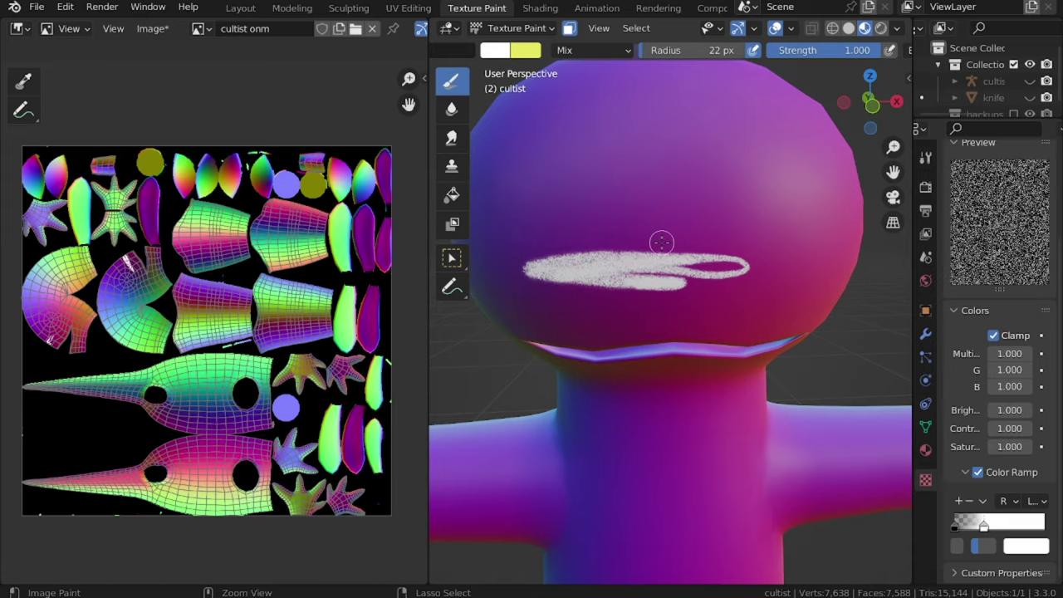
key(ctrl+z)
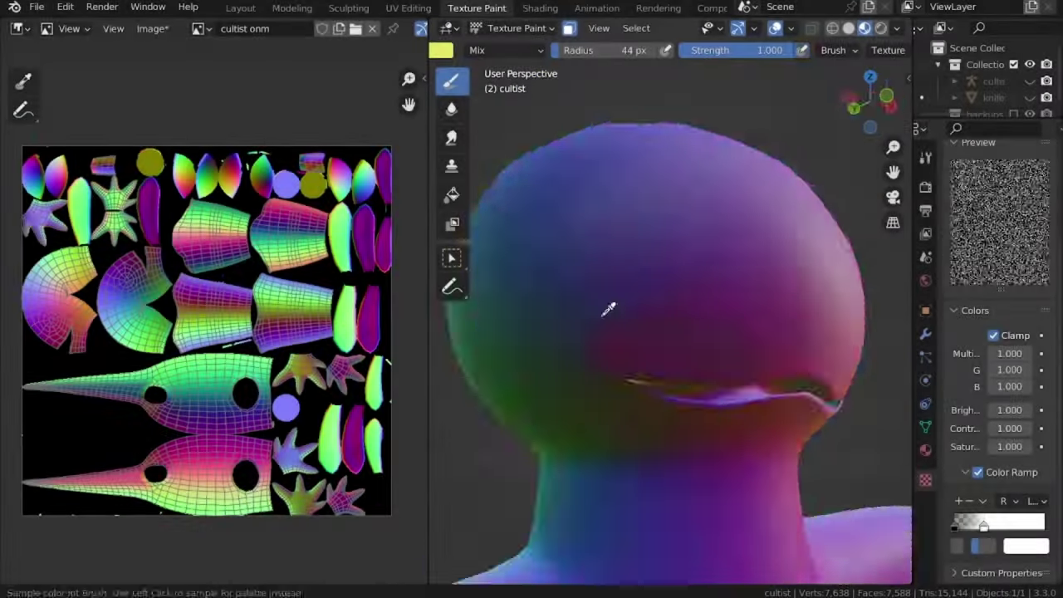
middle_drag(607, 304, 787, 262)
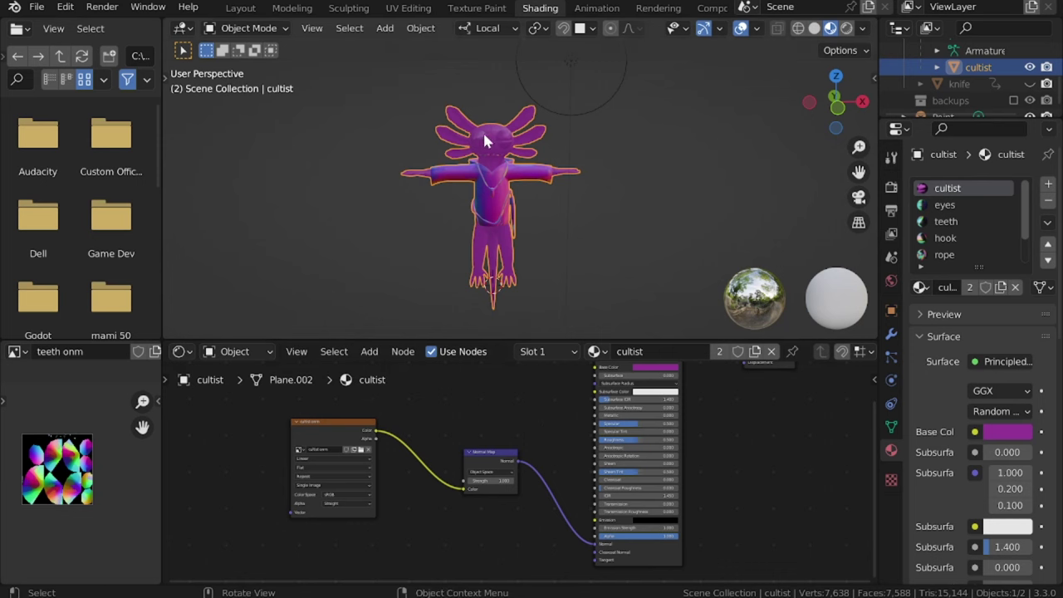
Apply flat shading to the cultist model.
right_click(486, 142)
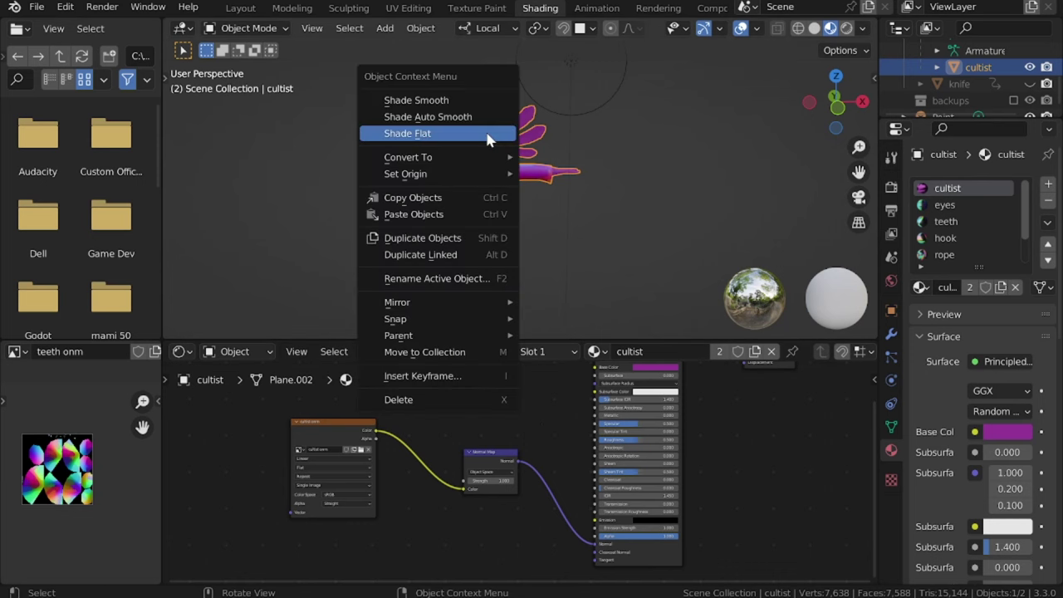
click(489, 137)
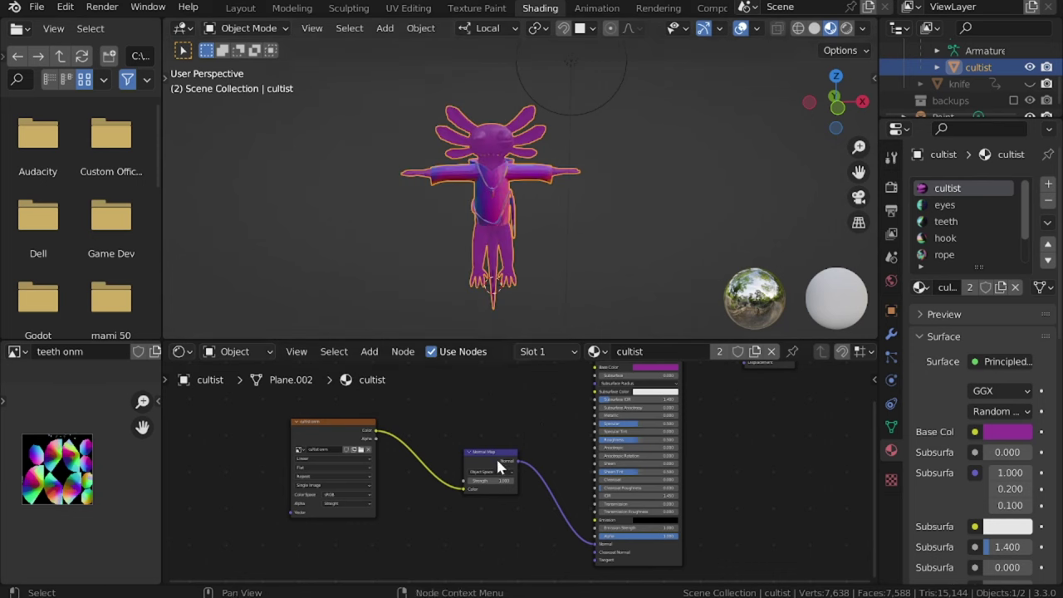
In the eyes material, move the image texture node aside and disconnect it from the shader's Base Color.
click(947, 204)
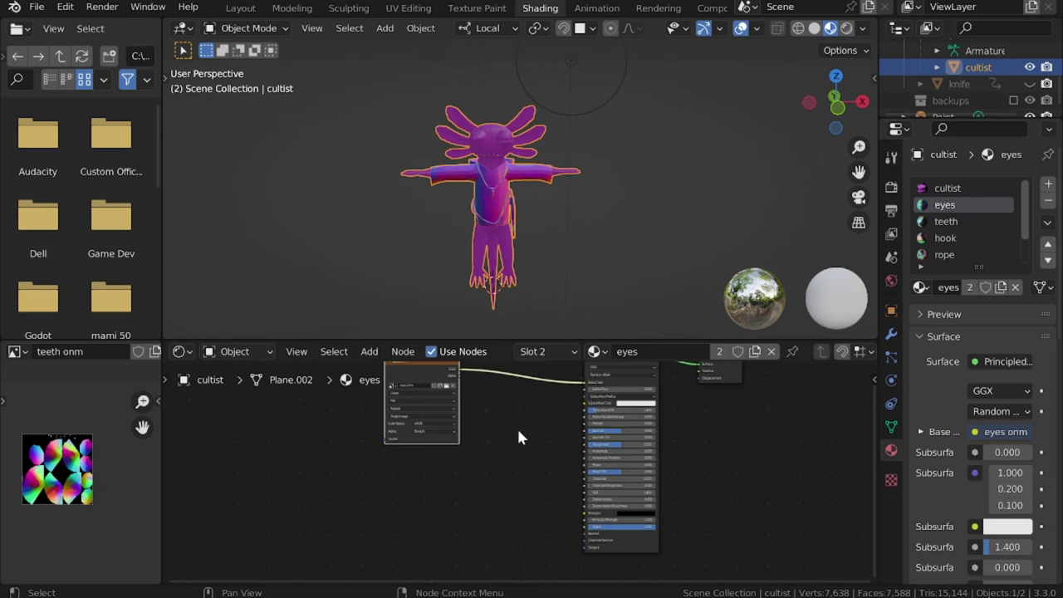
middle_drag(512, 434, 513, 464)
drag(431, 400, 346, 473)
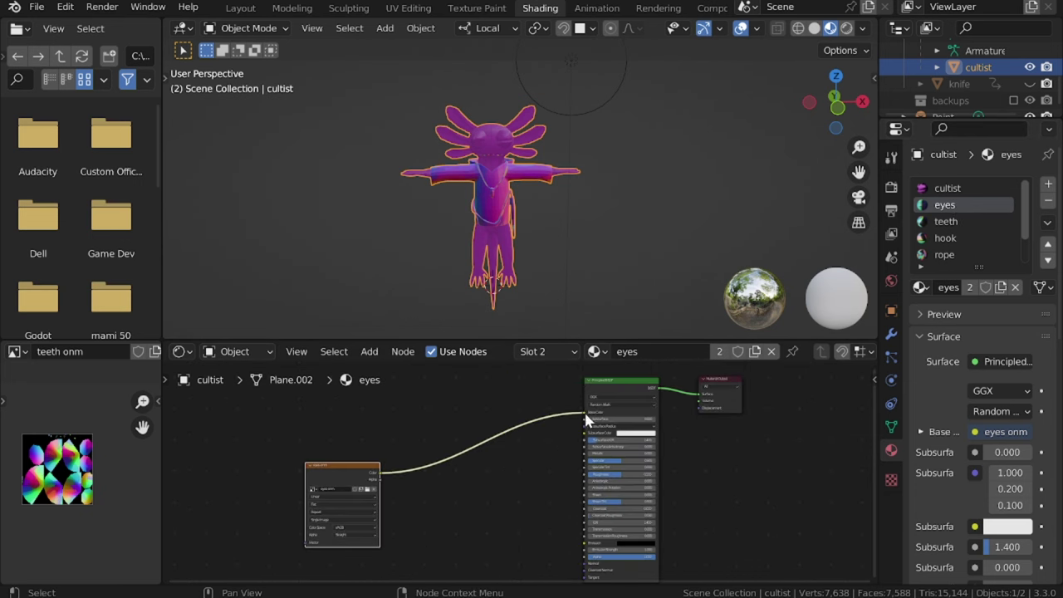
drag(584, 413, 461, 514)
middle_drag(461, 514, 470, 424)
Paste an Object Space Normal Map node, link it between the eyes texture and the shader's Normal input, and select the teeth material.
key(ctrl+v)
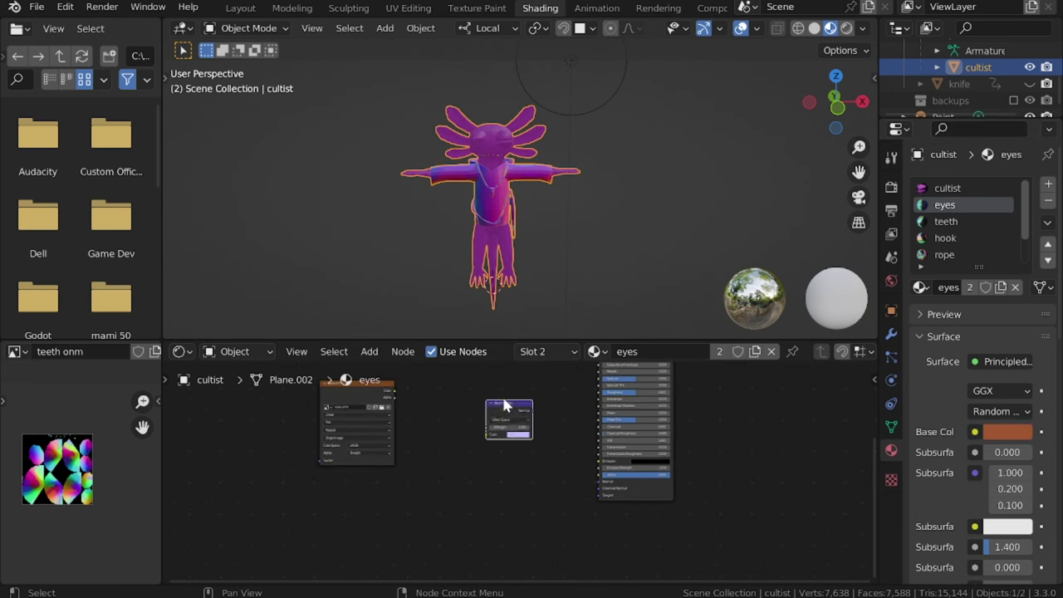
drag(506, 407, 495, 423)
drag(393, 400, 463, 446)
drag(396, 392, 600, 479)
click(961, 221)
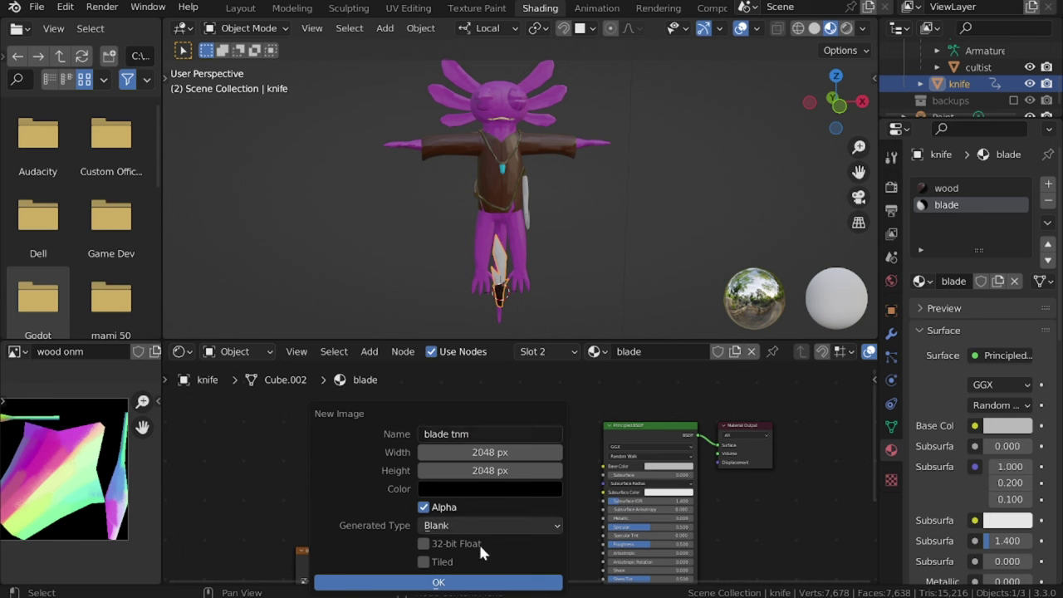
Create a blank 2048 × 2048 px image named "blade tnm" in the knife's blade material and open the render settings.
click(481, 583)
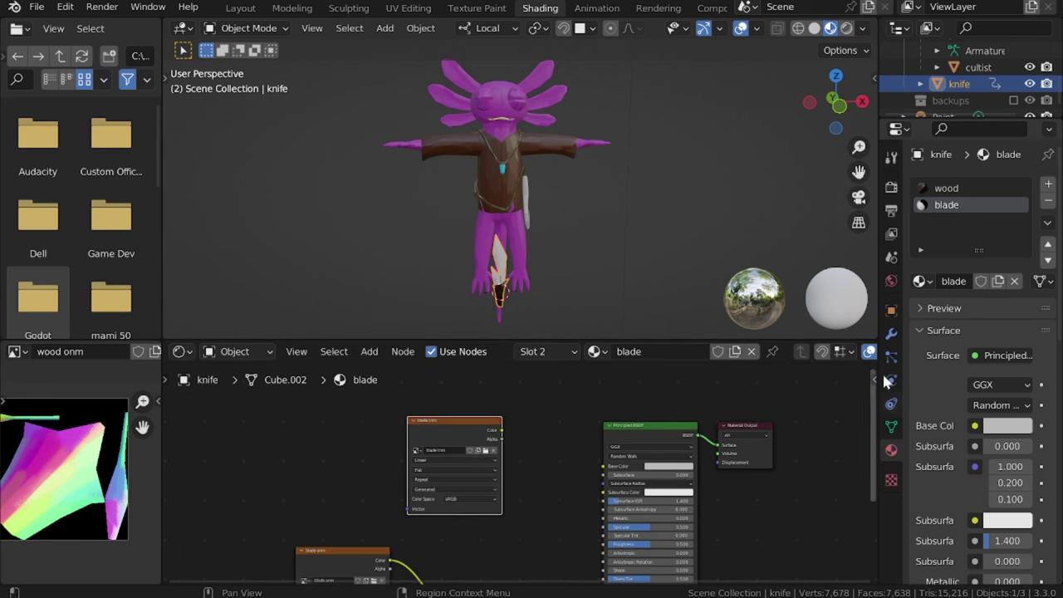
click(891, 187)
scroll(917, 239, down, 4)
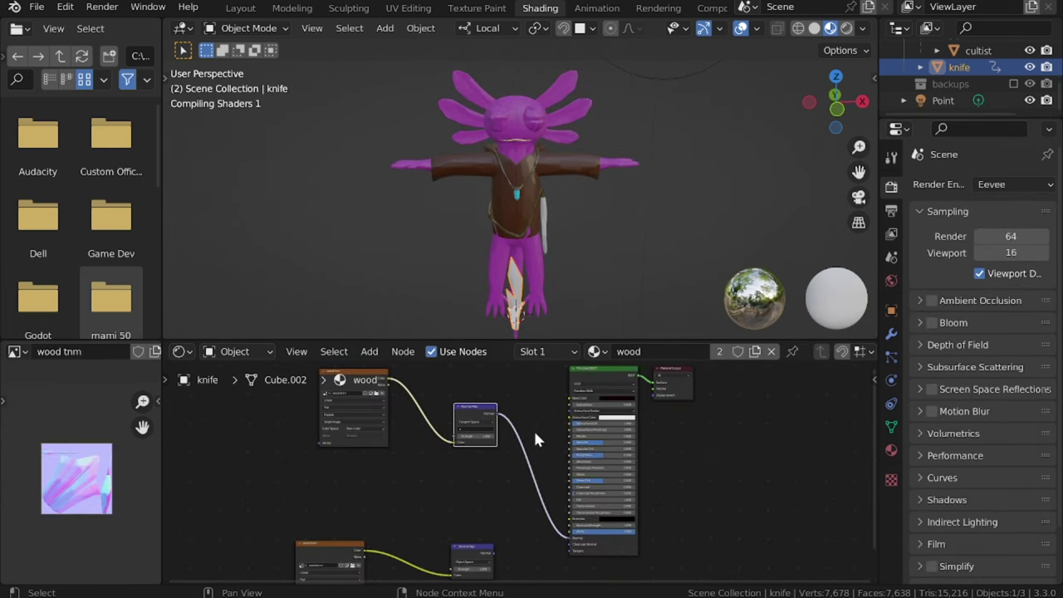
Examine the Tangent Space normal map nodes of the knife's wood material and the shading on the model.
scroll(536, 434, up, 2)
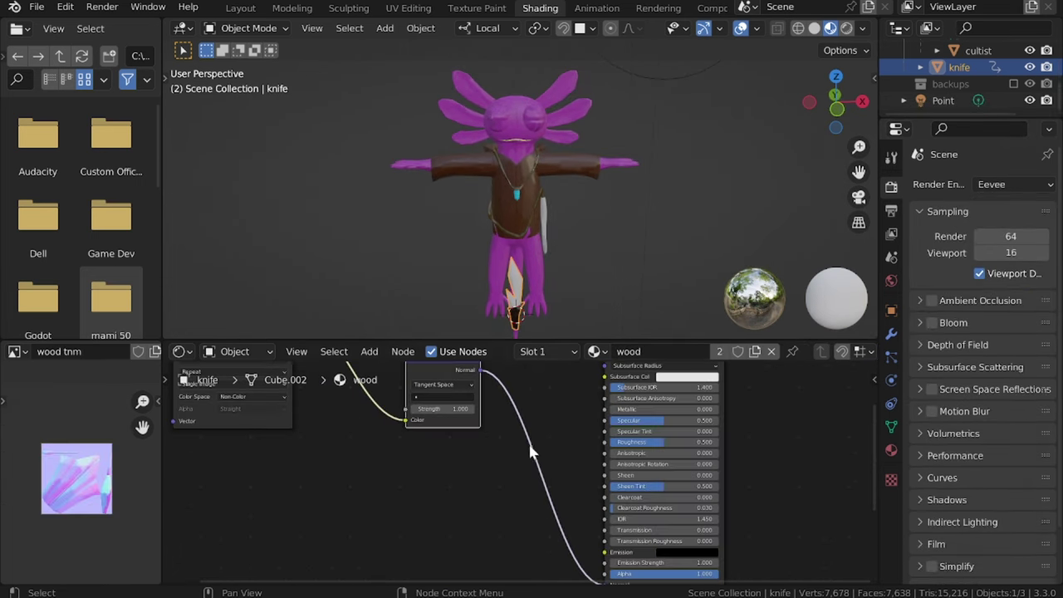
scroll(496, 419, down, 3)
scroll(598, 280, up, 2)
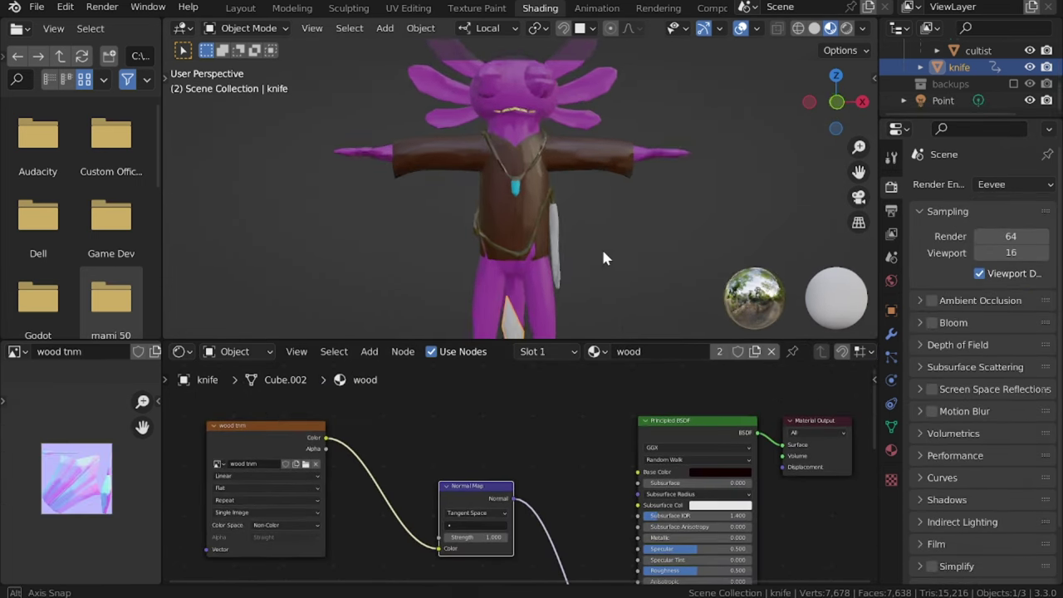
key(Up)
key(Up)
key(Up)
key(Up)
key(Up)
key(Up)
key(Up)
key(Down)
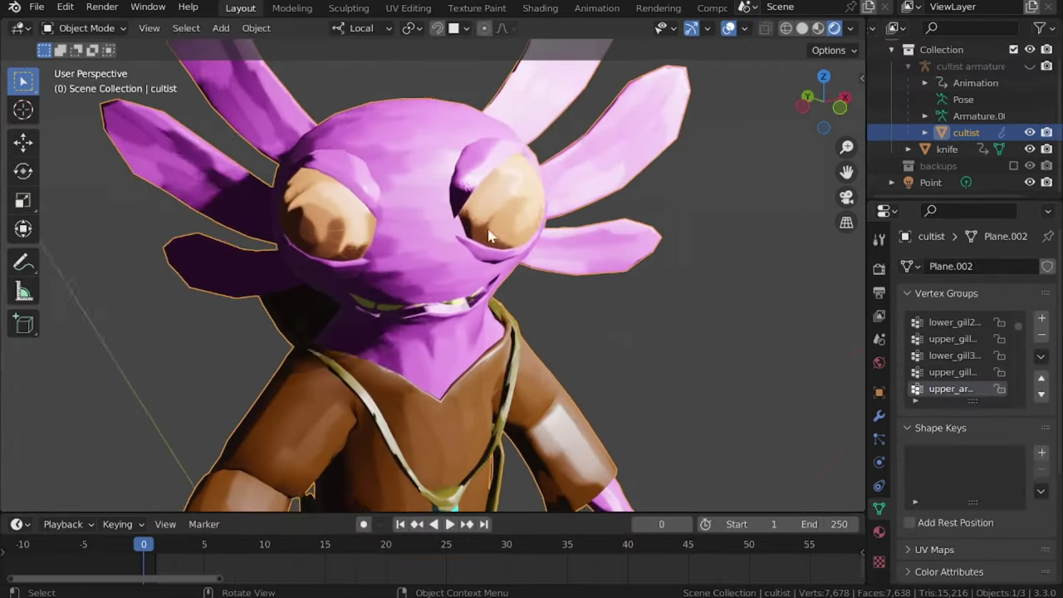
Select the point light and move it along the Y axis to change the lighting on the posed cultist.
mouse_move(565, 201)
middle_down()
mouse_move(578, 208)
mouse_move(349, 216)
middle_up()
scroll(557, 209, down, 6)
middle_drag(558, 209, 536, 211)
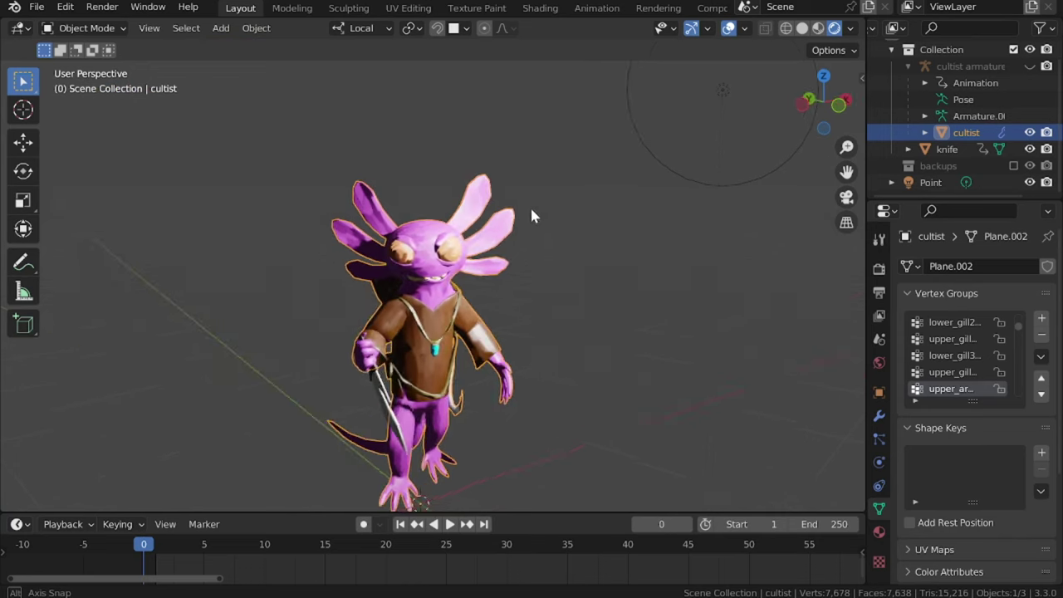
click(731, 86)
scroll(653, 184, up, 3)
shift+middle_drag(653, 200, 655, 178)
key(g)
key(y)
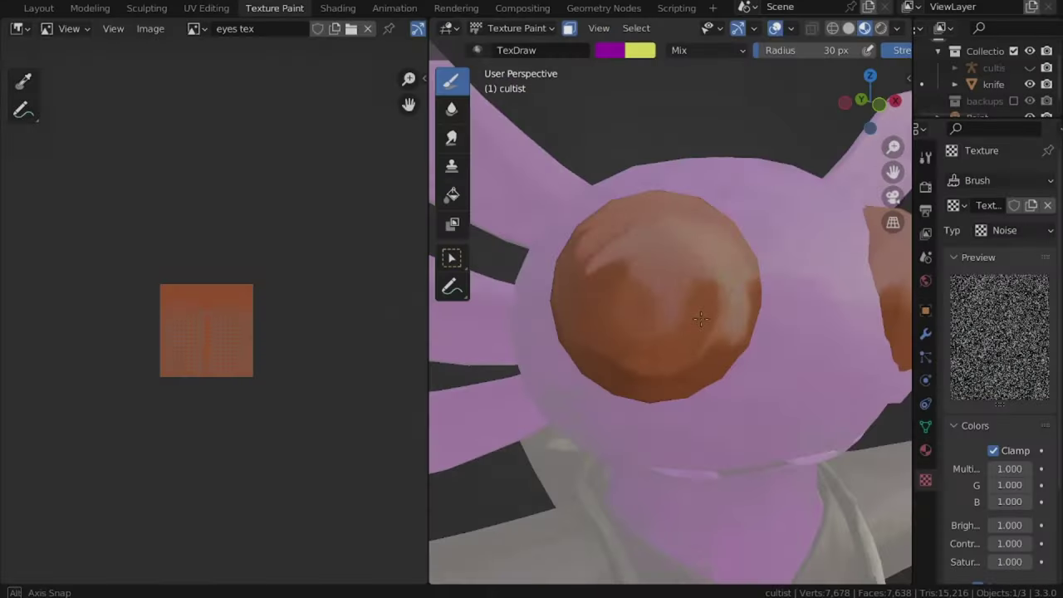
Open the brush choices and brush settings for painting the cultist's "eyes tex" image.
click(476, 50)
right_click(695, 241)
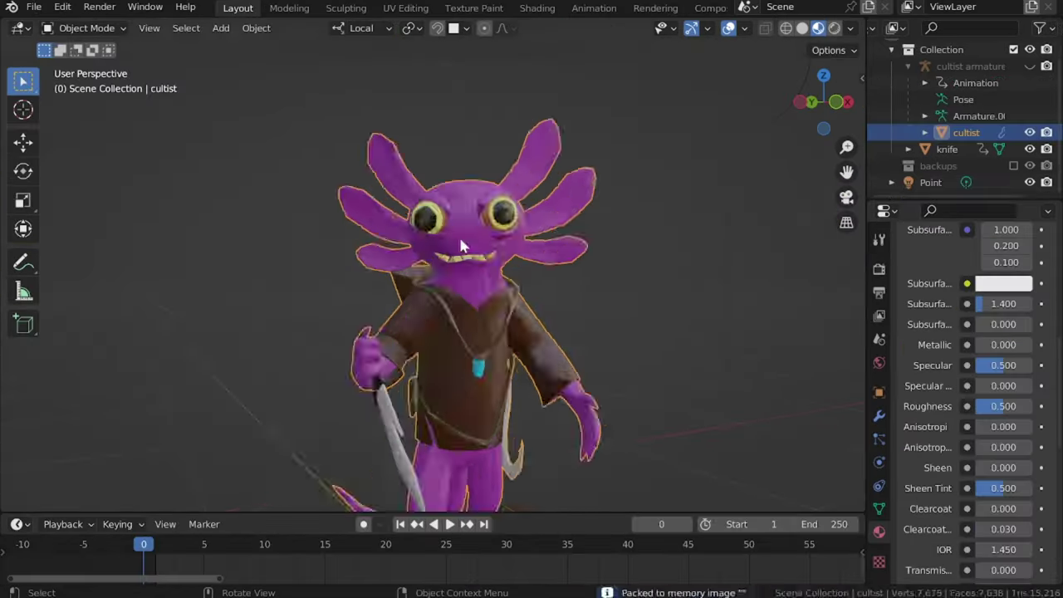
Switch to the browser and skim the outline chapter of the YouTube video "Blender NPR PENCIL LOOK - Not only a shader".
click(166, 28)
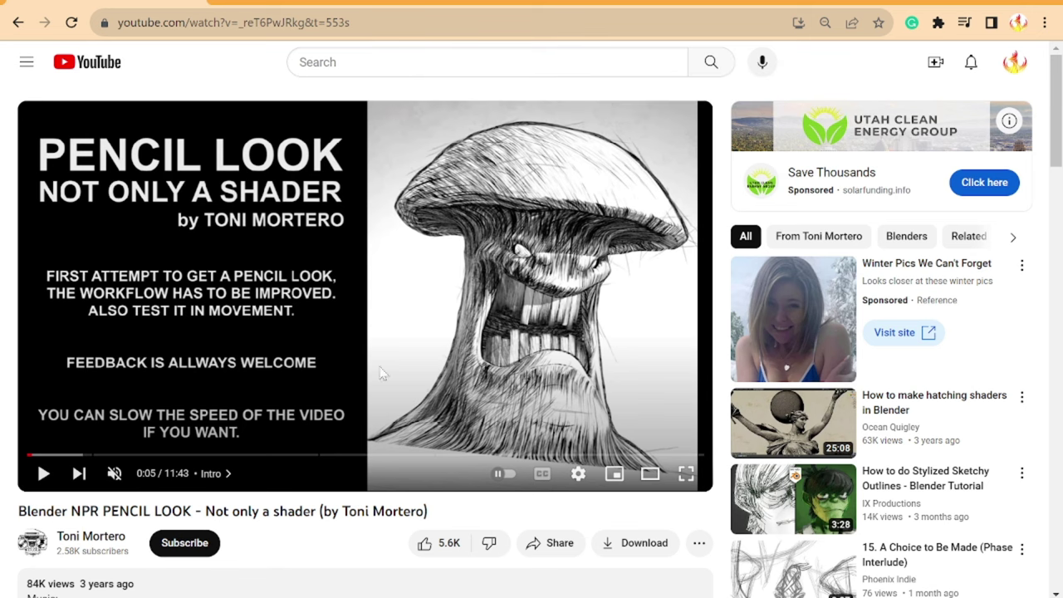
click(449, 455)
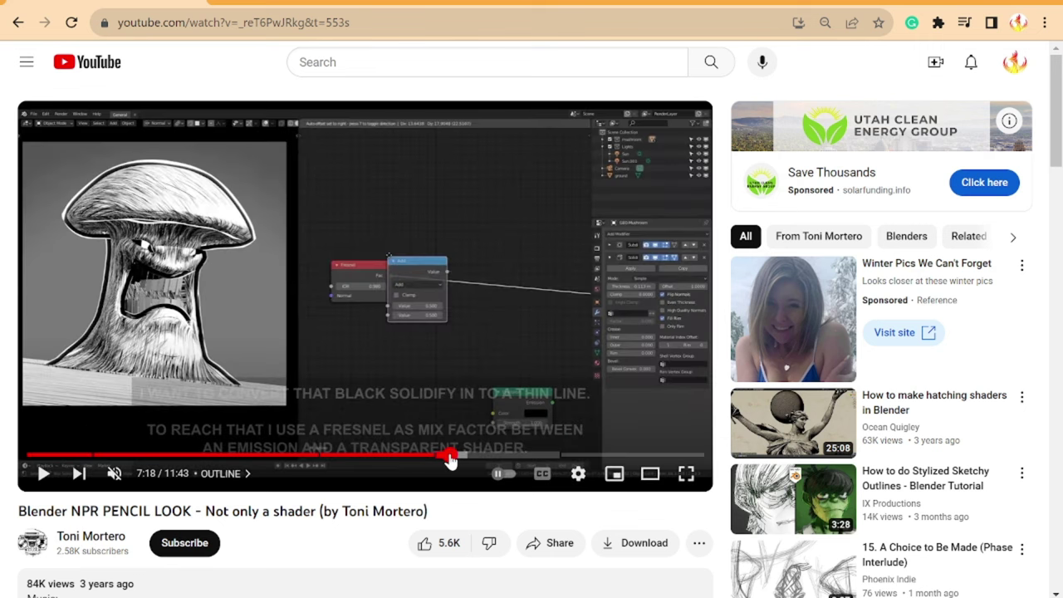
drag(449, 461, 443, 463)
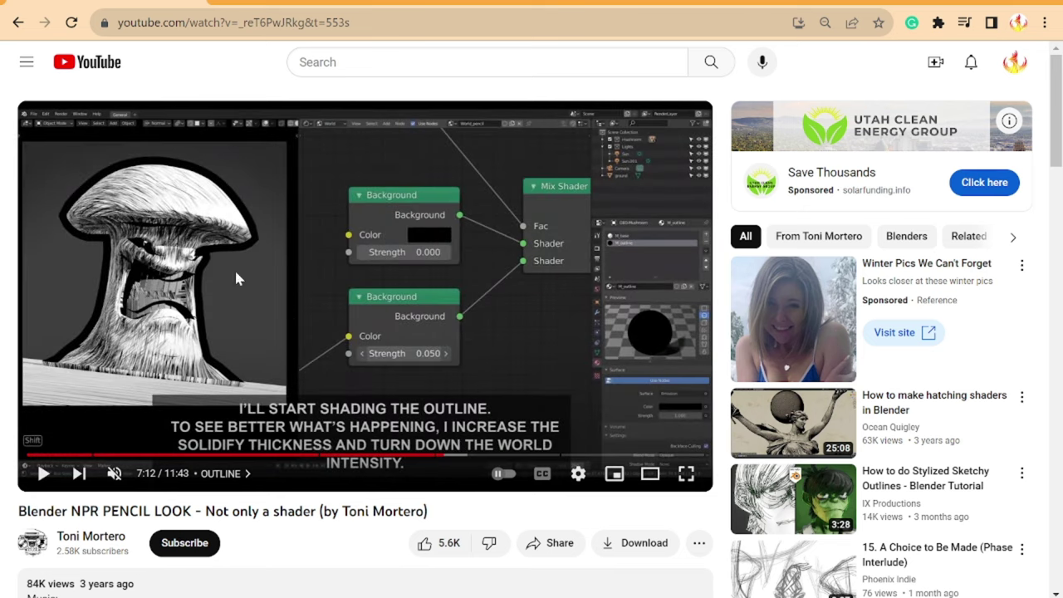
drag(441, 459, 500, 458)
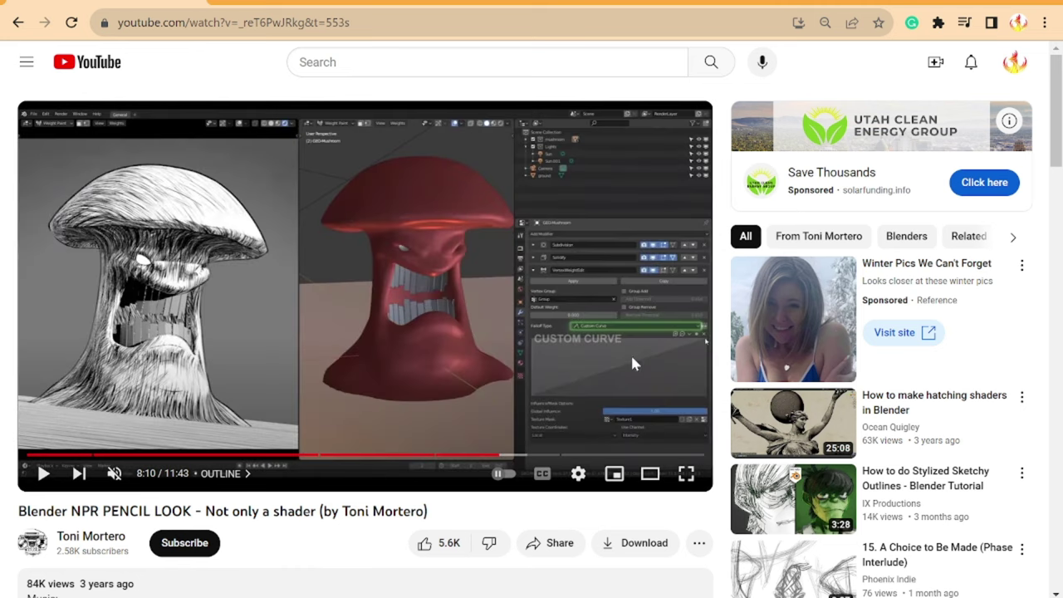
click(525, 458)
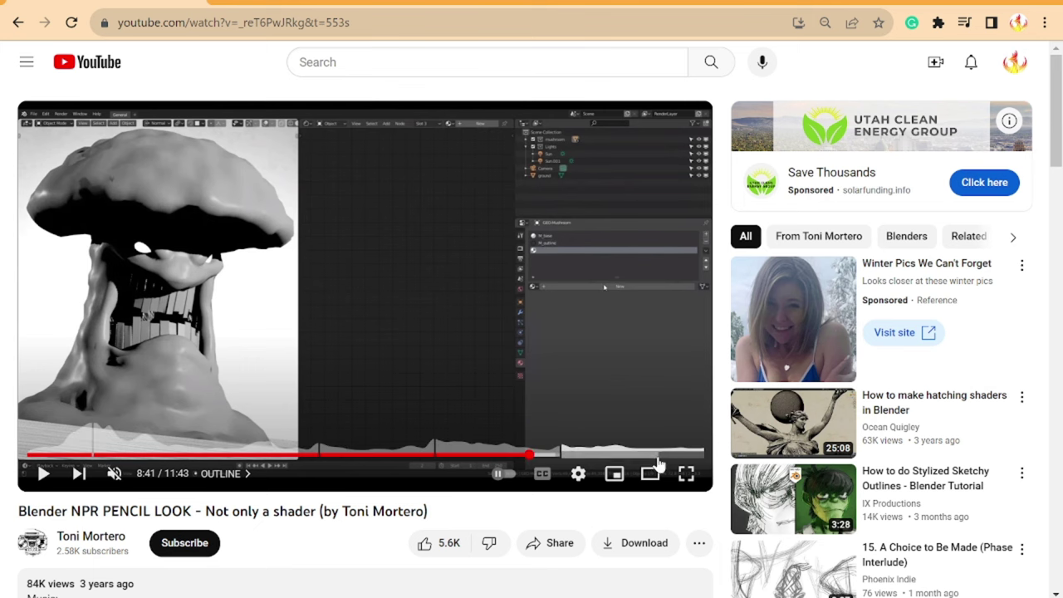
click(545, 458)
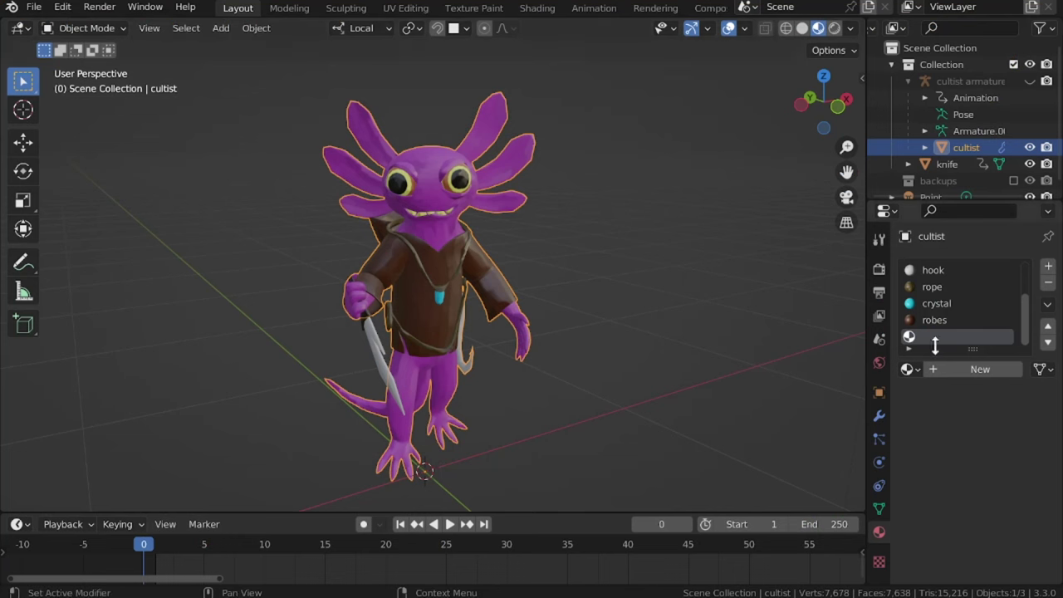
Switch to Blender and create a new material named "outline" in the cultist's empty material slot.
click(910, 369)
click(968, 369)
double_click(947, 336)
scroll(956, 415, down, 2)
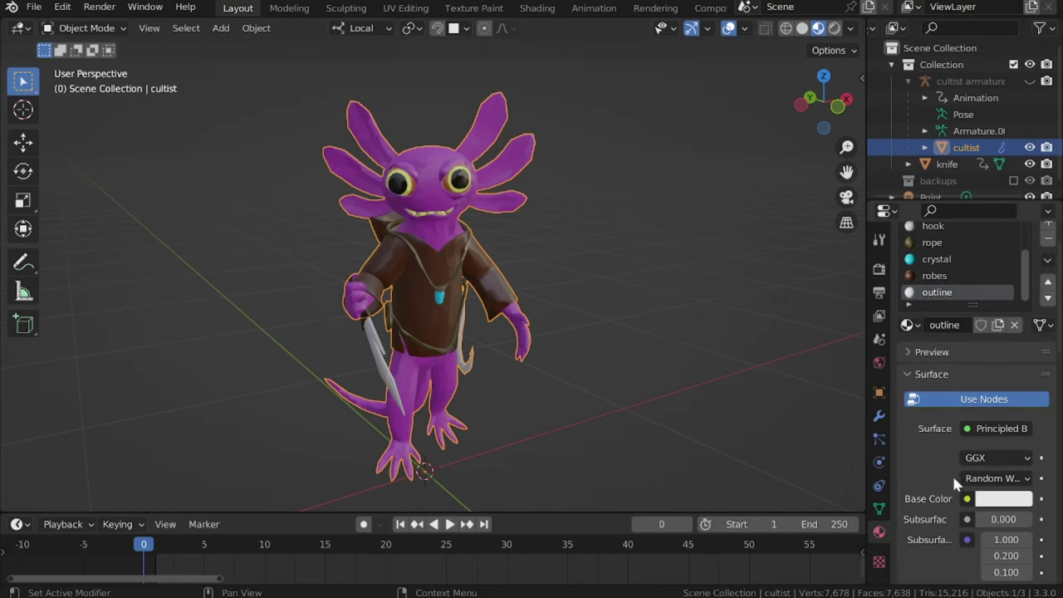
Change the outline material's surface shader to Emission and darken its color.
click(991, 503)
click(989, 428)
click(855, 98)
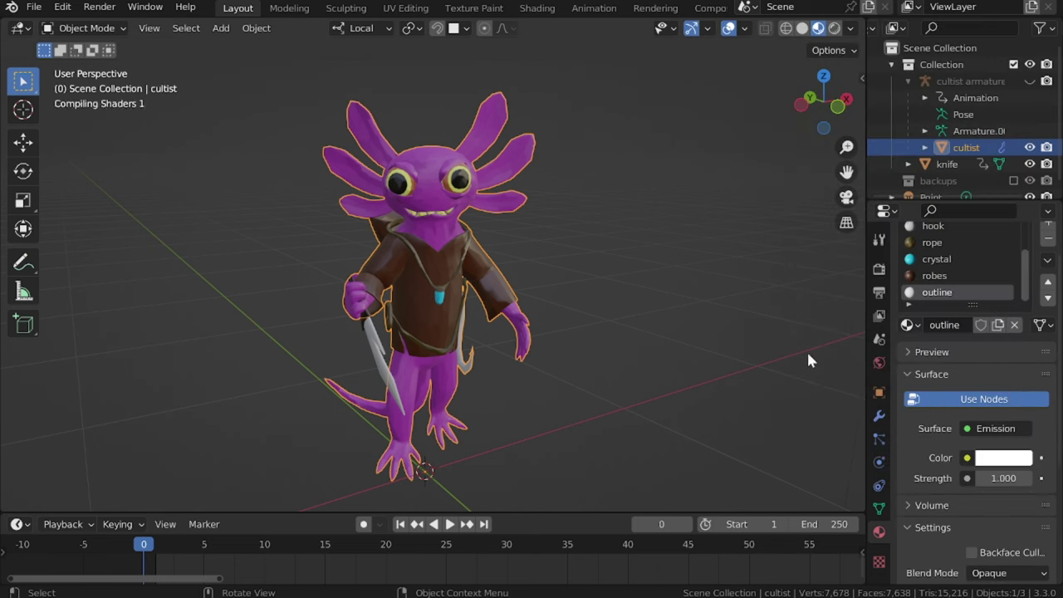
click(1003, 458)
drag(1022, 267, 1021, 342)
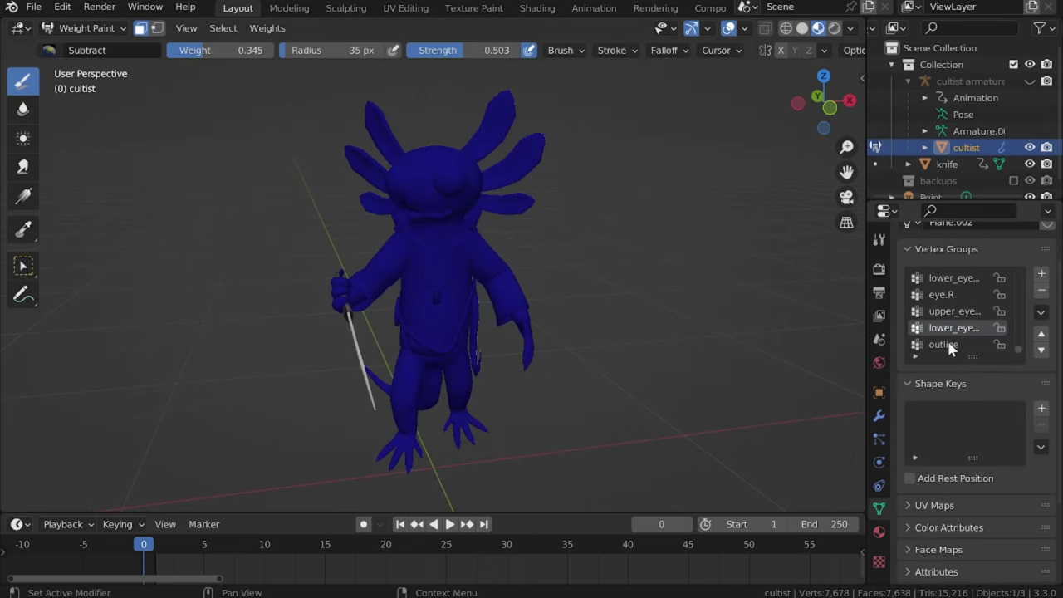
Select the outline vertex group, check the cultist in Object Mode, and return to Weight Paint mode.
click(945, 345)
key(ctrl+Tab)
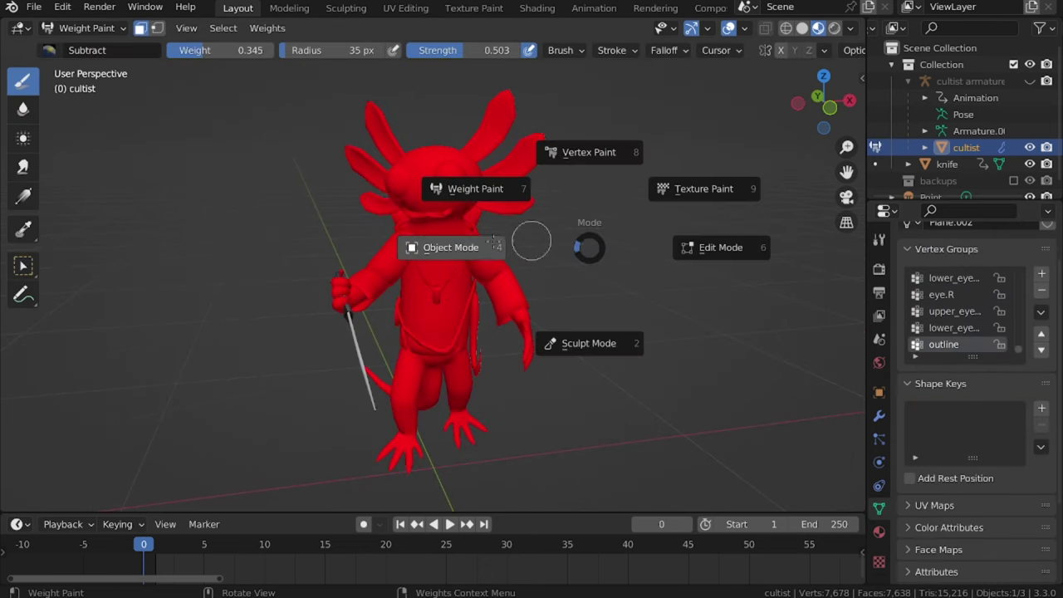
click(472, 239)
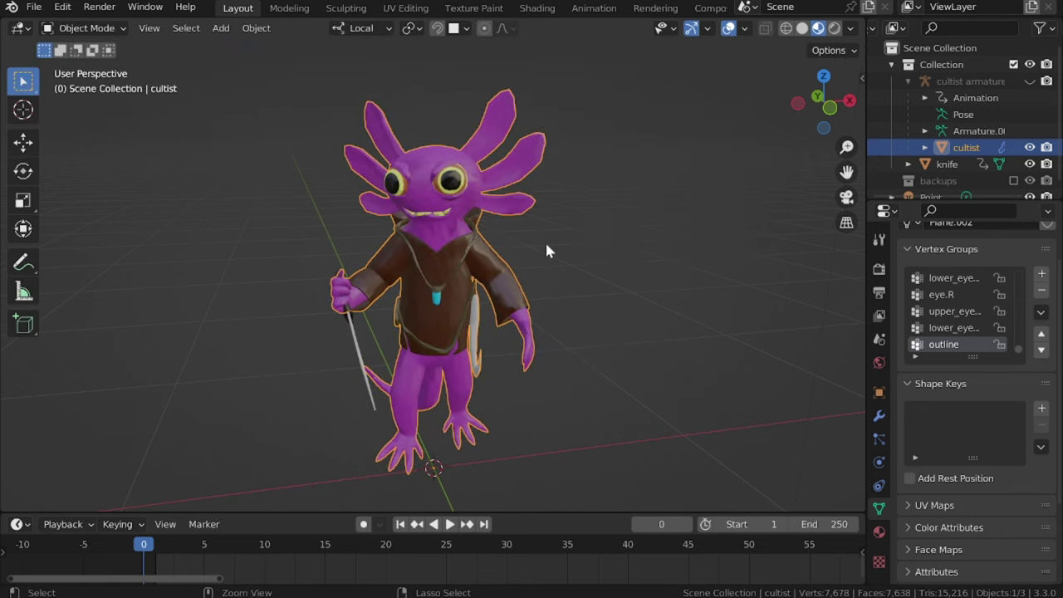
key(ctrl+Tab)
click(427, 180)
Add a Vertex Weight Edit modifier to the cultist and set its vertex group to outline.
click(879, 416)
click(931, 266)
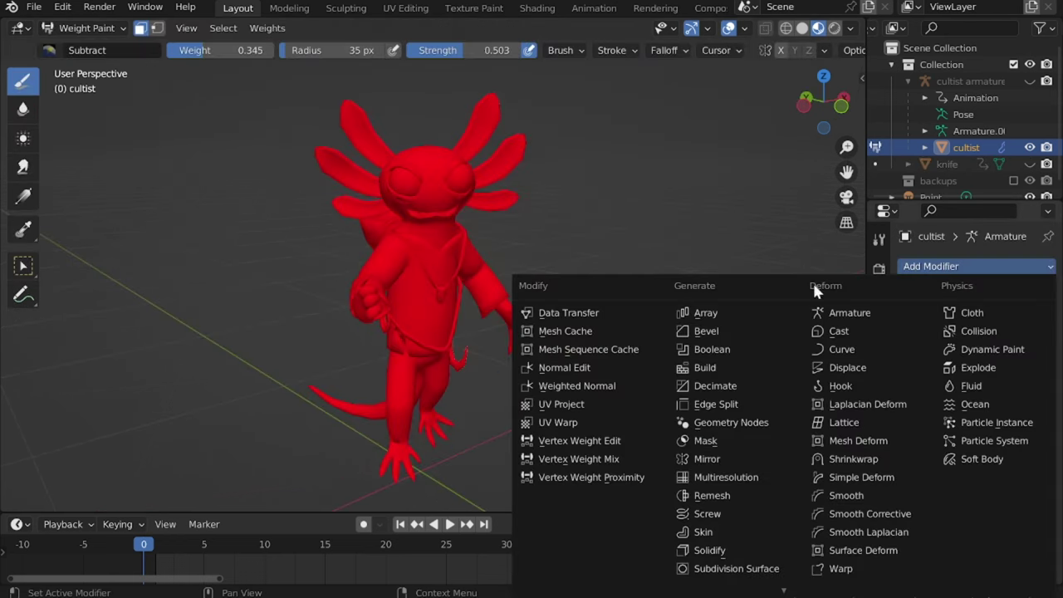
click(579, 440)
click(993, 444)
text(outline)
key(Return)
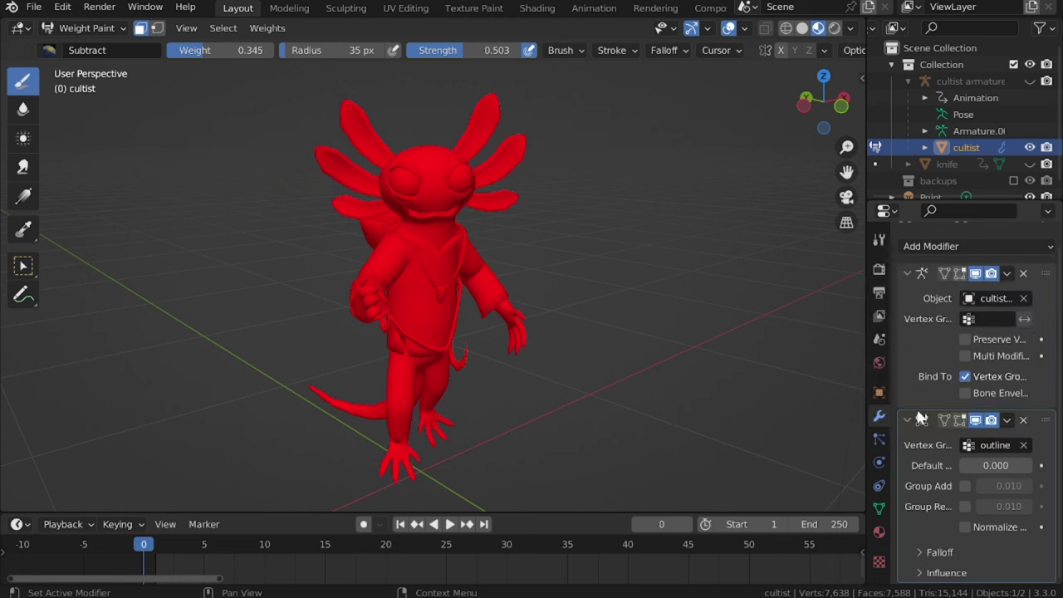
Set the Vertex Weight Edit modifier's falloff to Custom Curve and lower the curve's end point to 0.0.
click(940, 553)
scroll(928, 531, down, 3)
click(990, 476)
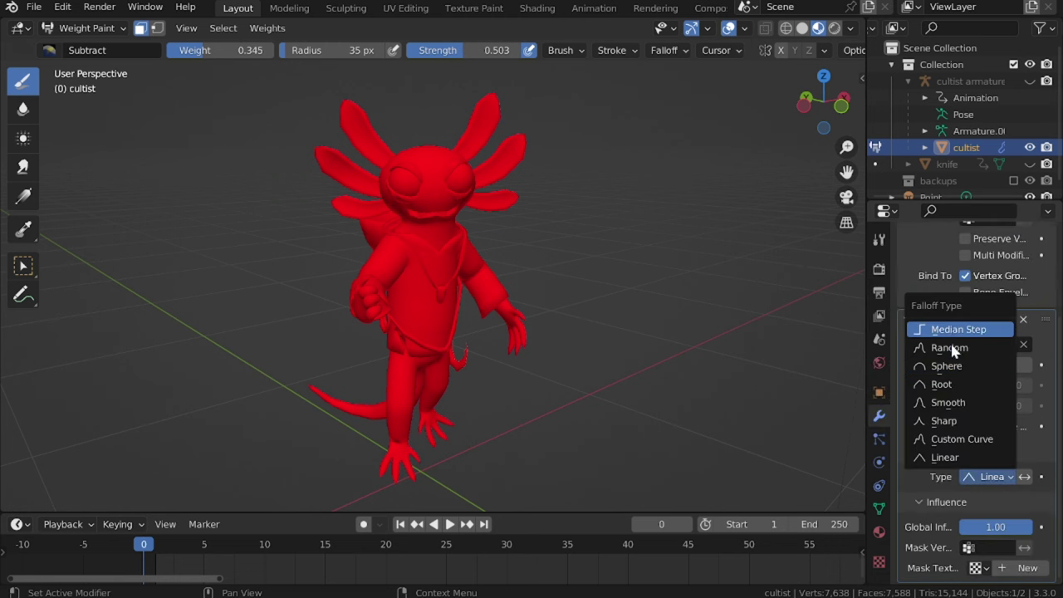
click(961, 438)
drag(1051, 359, 1048, 483)
scroll(937, 519, down, 1)
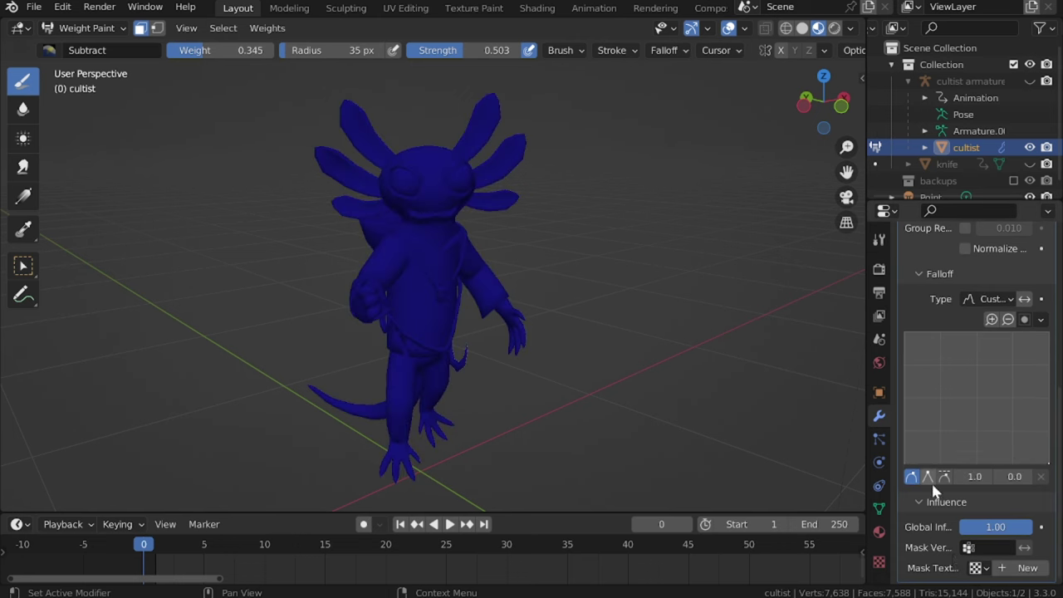
Create a new mask texture for the modifier's influence and set the texture type to Clouds.
click(1007, 569)
click(1044, 528)
scroll(958, 368, up, 10)
click(997, 273)
click(968, 328)
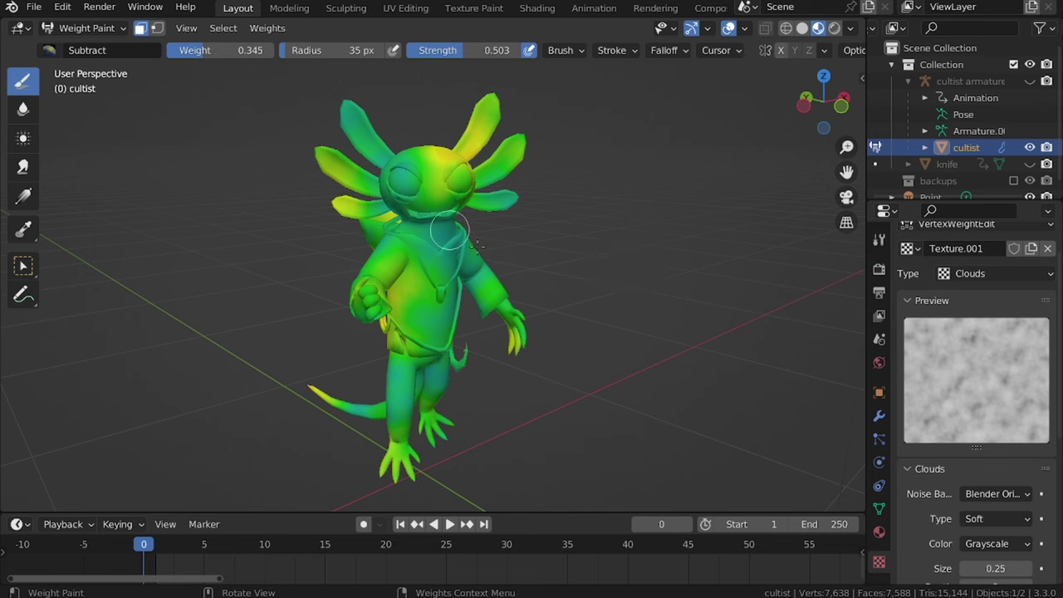
Set the clouds texture size to 0.04 and enable its Color Ramp.
scroll(984, 429, down, 4)
mouse_move(973, 392)
mouse_down()
mouse_move(1049, 391)
mouse_move(972, 391)
mouse_move(983, 391)
mouse_up()
scroll(950, 418, down, 3)
click(931, 519)
scroll(931, 518, down, 1)
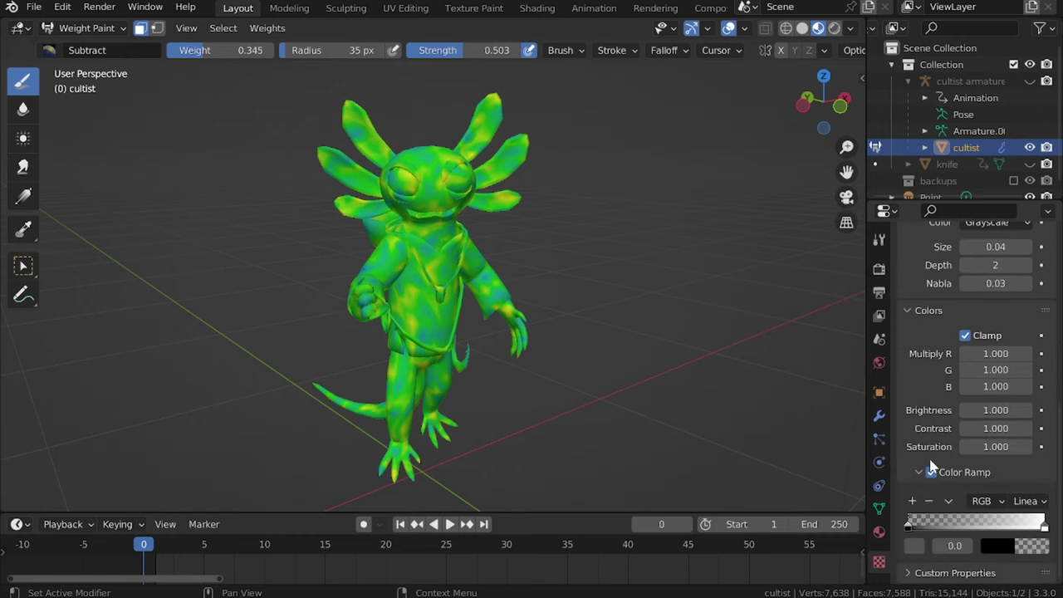
Move the color ramp's stops inward, placing the dark stop at about 0.4, for stronger contrast in the outline weights.
drag(911, 523, 1010, 524)
mouse_move(966, 524)
mouse_down()
mouse_move(925, 524)
mouse_move(968, 524)
mouse_up()
middle_drag(465, 302, 698, 287)
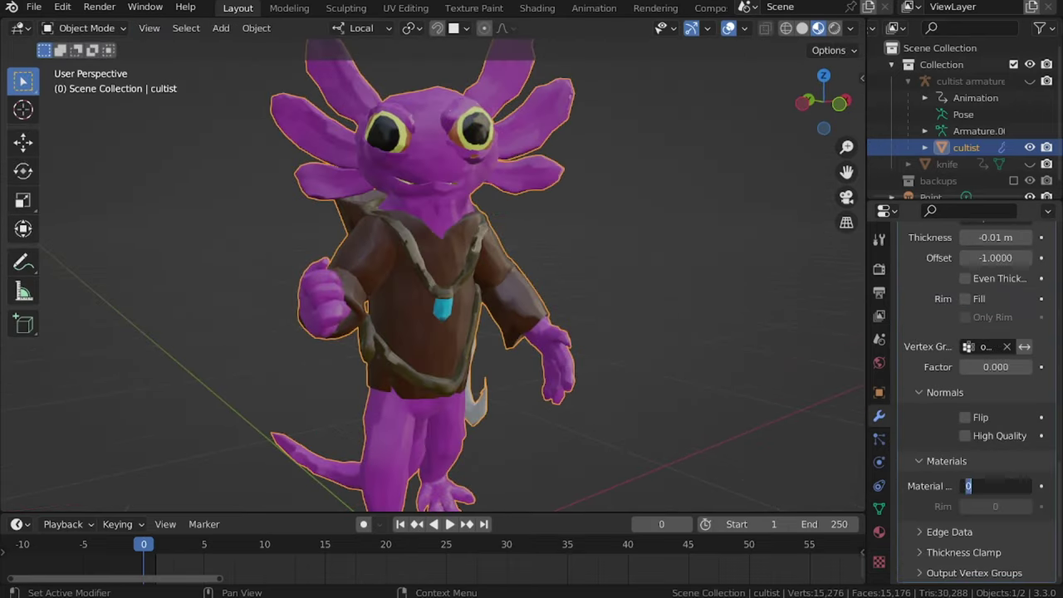
Check the outline material's position in the cultist's material slots and set the Solidify modifier's material offset to 8.
click(1027, 486)
click(879, 531)
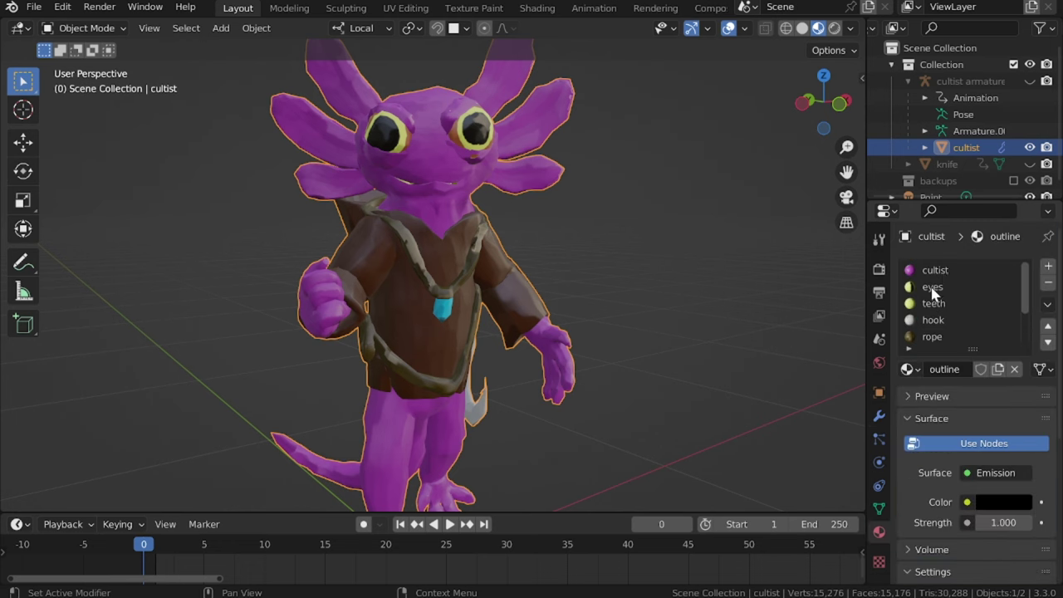
ctrl+scroll(932, 289, down, 6)
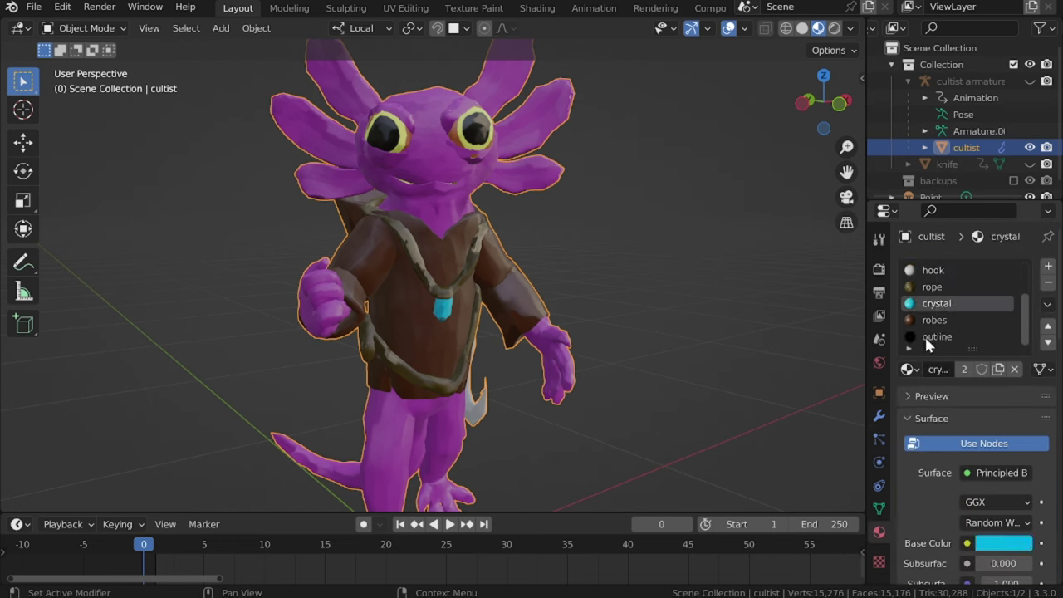
click(926, 338)
click(879, 416)
scroll(942, 491, down, 12)
click(965, 486)
click(966, 486)
click(965, 486)
click(1026, 486)
click(1026, 486)
click(1027, 486)
click(1027, 486)
click(1027, 486)
double_click(1026, 486)
Flip the Solidify modifier's normals and enable Backface Culling on the outline material.
scroll(899, 422, up, 5)
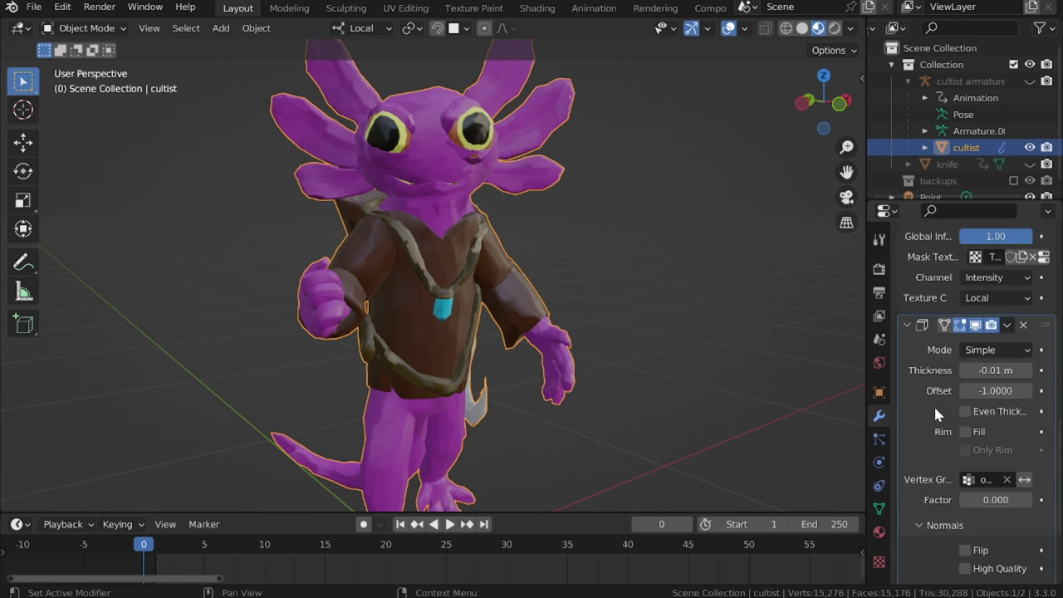
scroll(899, 424, down, 5)
click(965, 417)
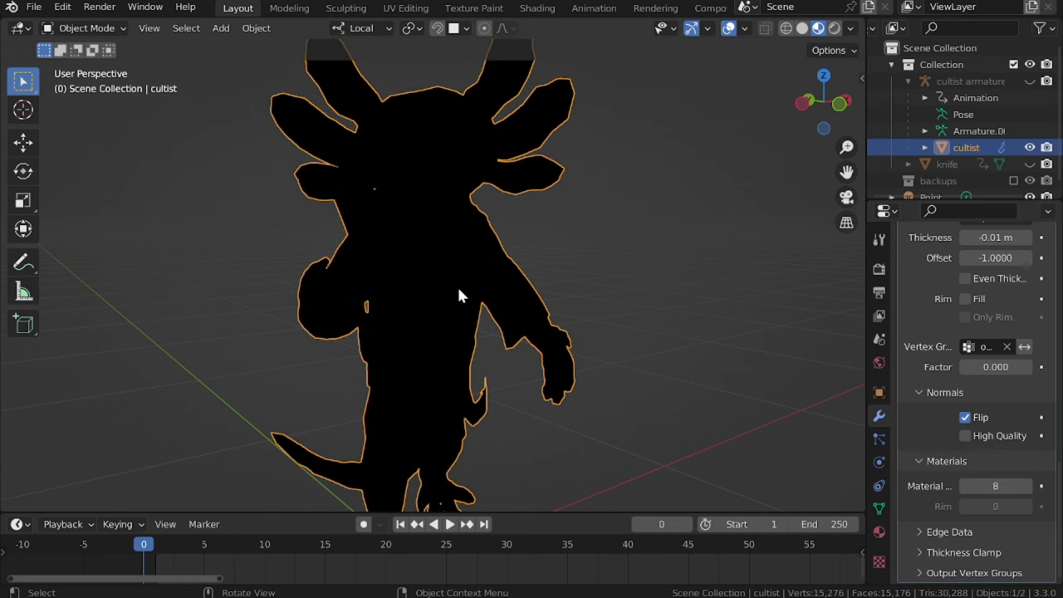
scroll(965, 305, up, 3)
drag(965, 304, 926, 304)
click(967, 304)
click(879, 532)
click(971, 358)
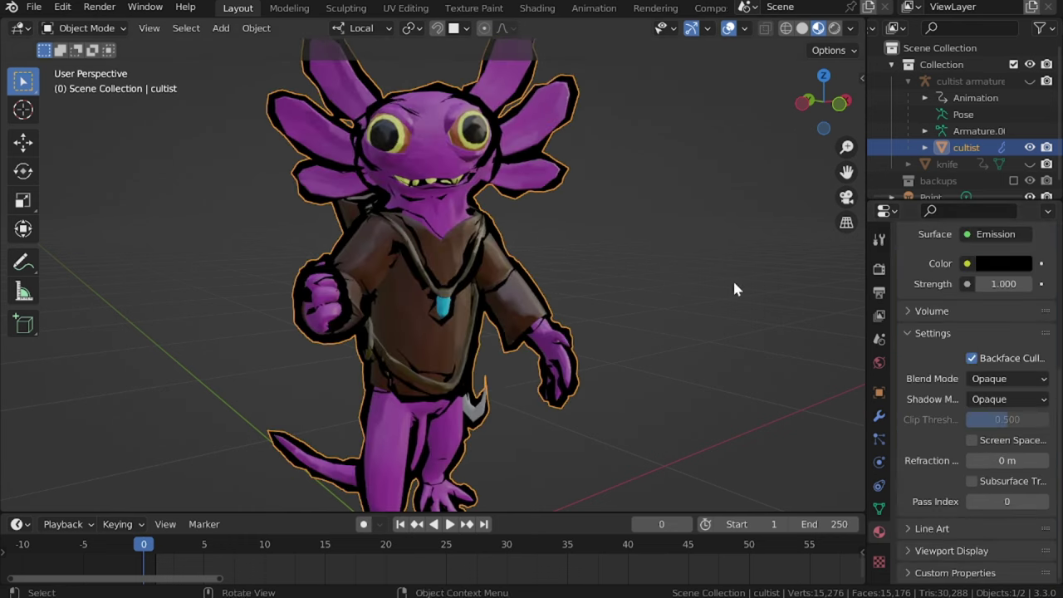
Set the Solidify modifier's thickness to -0.005 m for thinner outlines.
click(879, 416)
scroll(913, 374, down, 5)
mouse_move(979, 256)
mouse_down()
mouse_move(992, 255)
mouse_move(581, 290)
mouse_up()
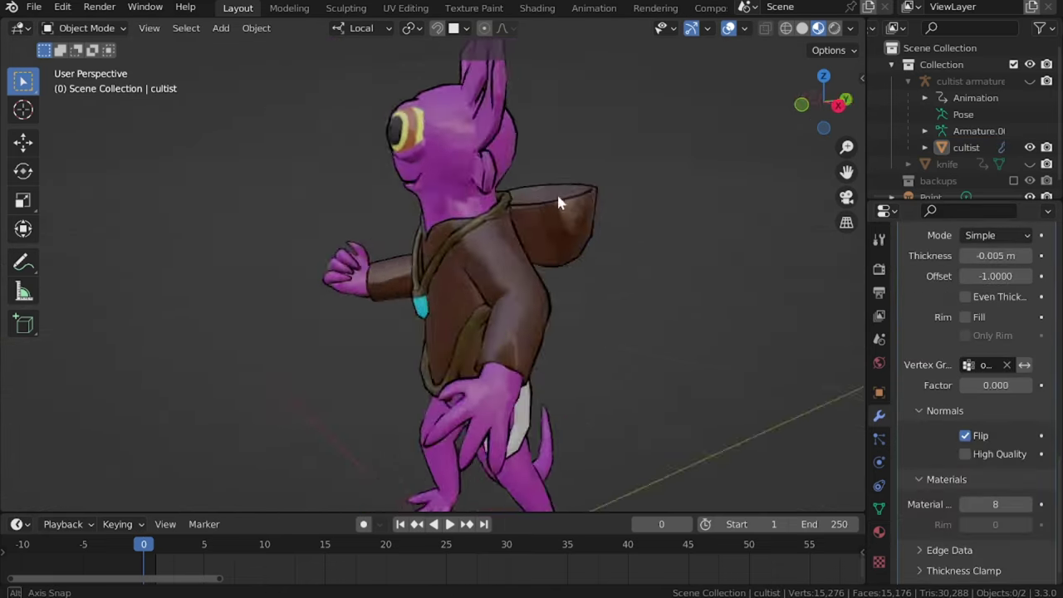
Examine the cultist's outlines from several angles, from the whole figure down to the crystal pendant.
middle_drag(557, 192, 500, 190)
click(879, 561)
middle_drag(573, 249, 581, 265)
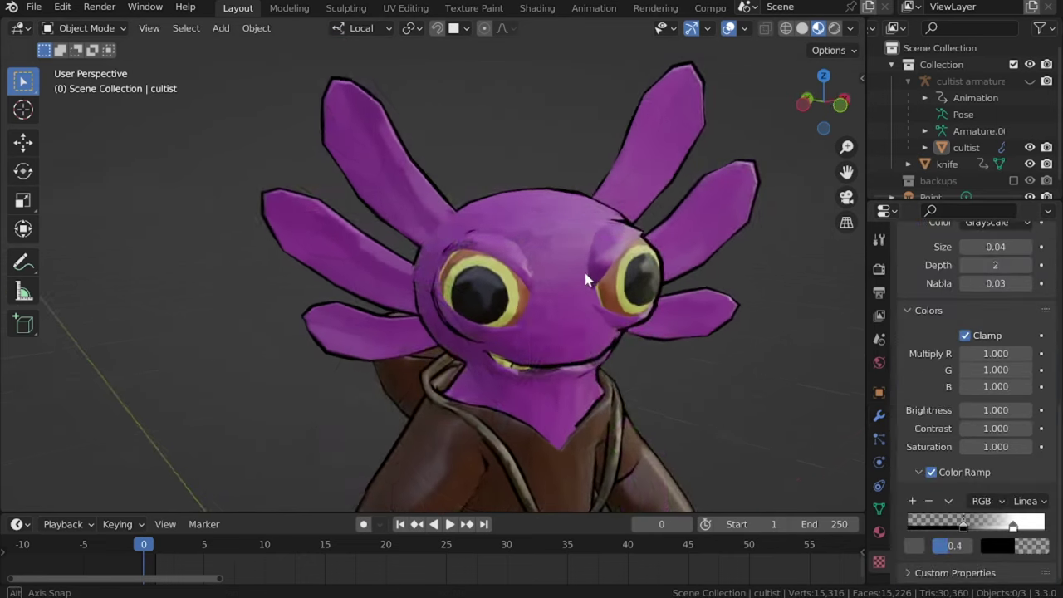
scroll(582, 265, down, 2)
scroll(581, 268, down, 4)
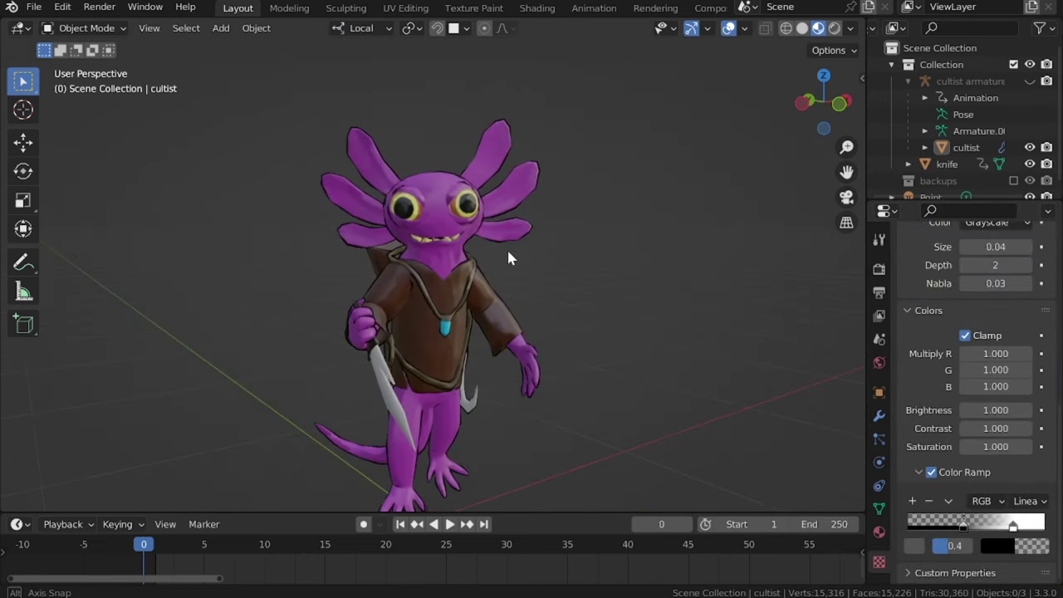
scroll(507, 250, up, 3)
shift+middle_drag(510, 247, 522, 173)
middle_drag(603, 320, 480, 293)
scroll(460, 292, up, 9)
middle_drag(599, 314, 577, 324)
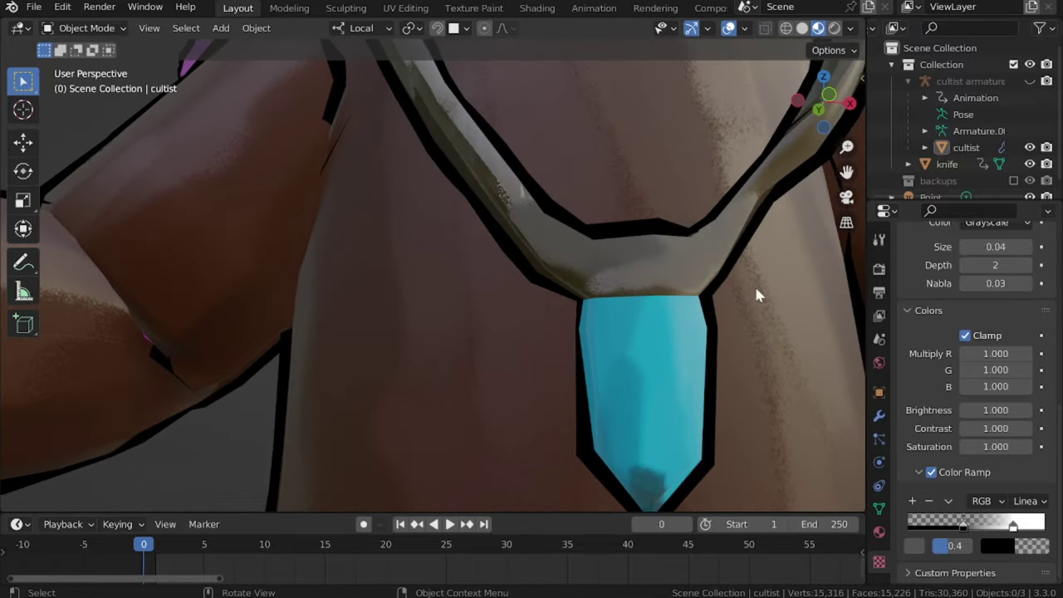
scroll(673, 323, down, 6)
middle_drag(540, 218, 572, 261)
scroll(595, 309, down, 4)
middle_drag(542, 307, 505, 285)
scroll(505, 285, up, 5)
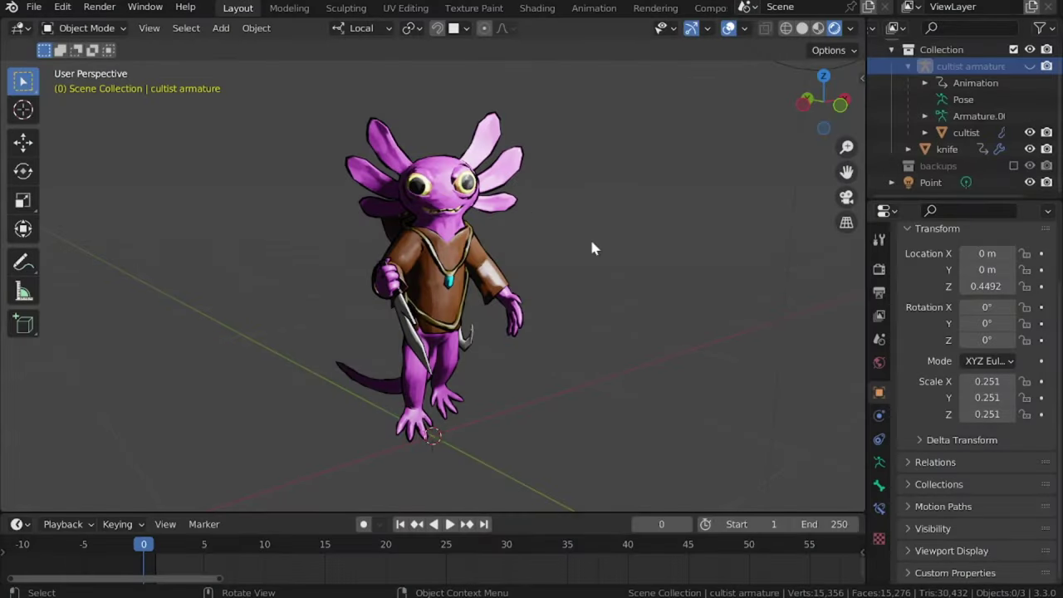
Unhide the cultist armature and select it together with the cultist mesh and the knife.
scroll(980, 138, up, 1)
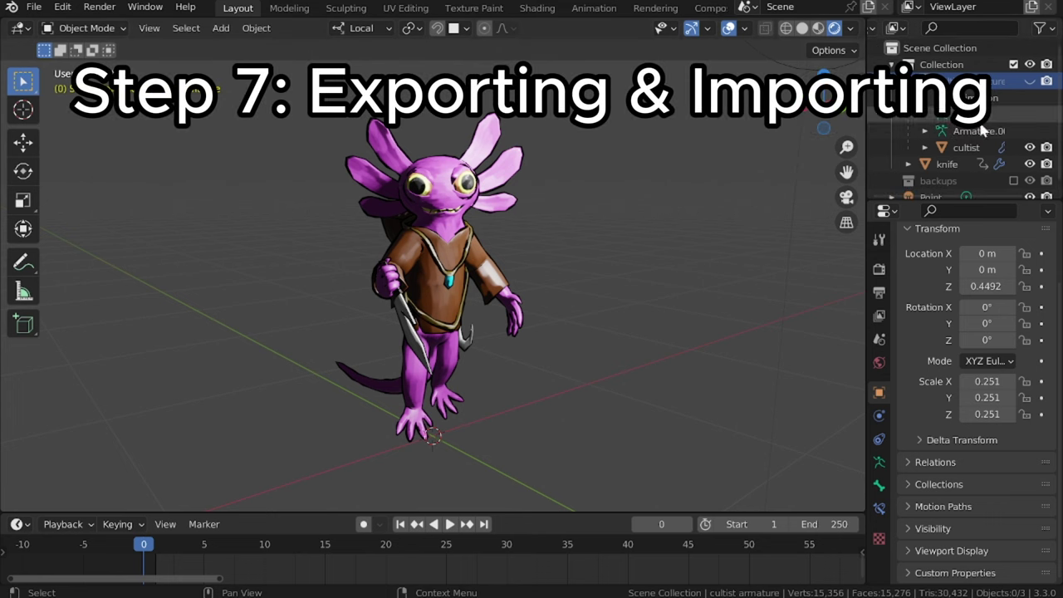
scroll(959, 158, down, 1)
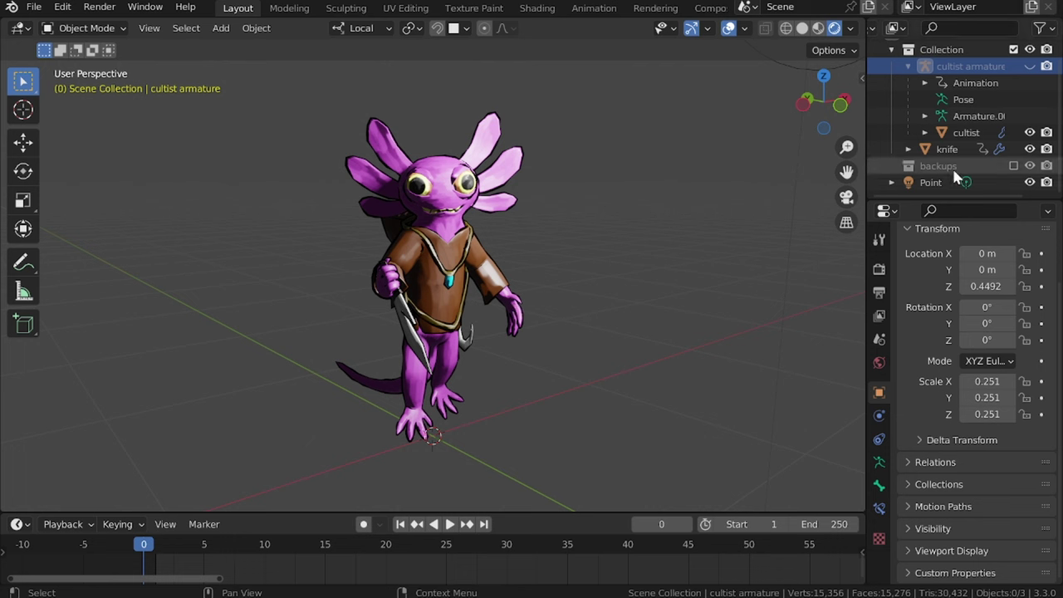
scroll(960, 147, up, 1)
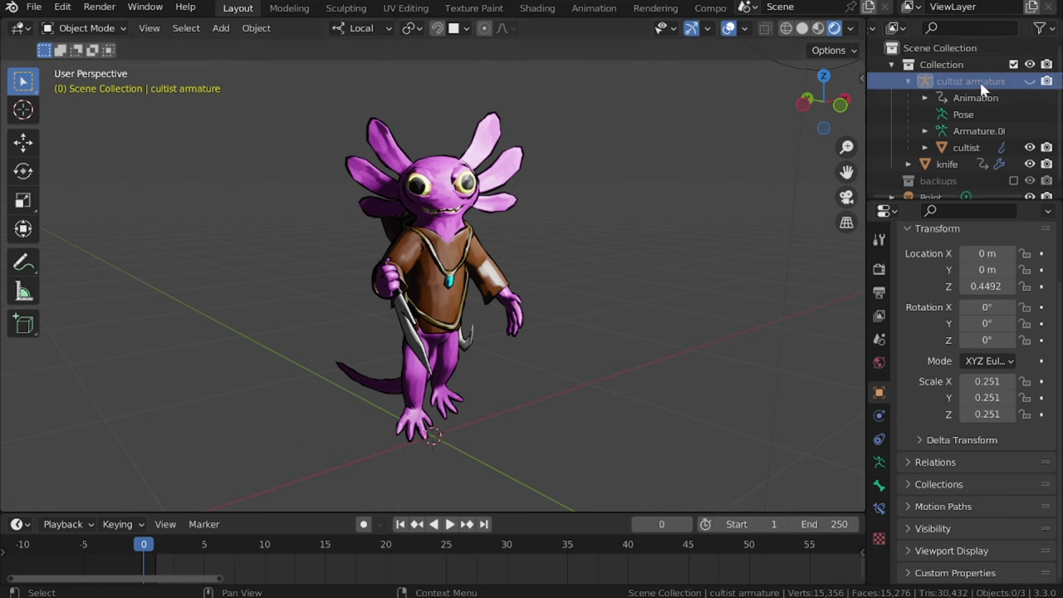
click(1029, 81)
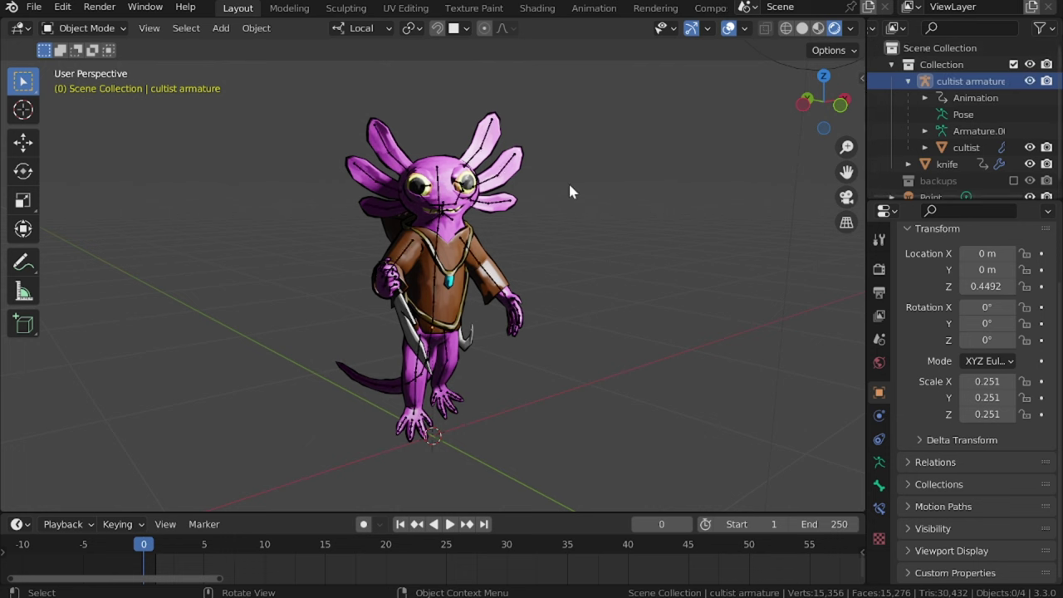
click(444, 243)
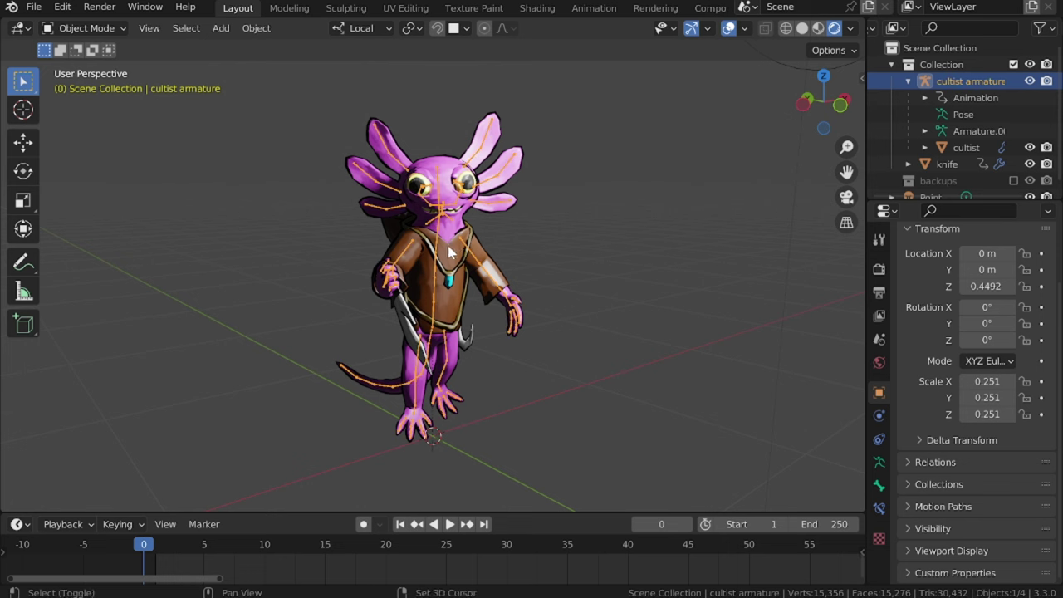
shift+click(448, 251)
shift+click(402, 304)
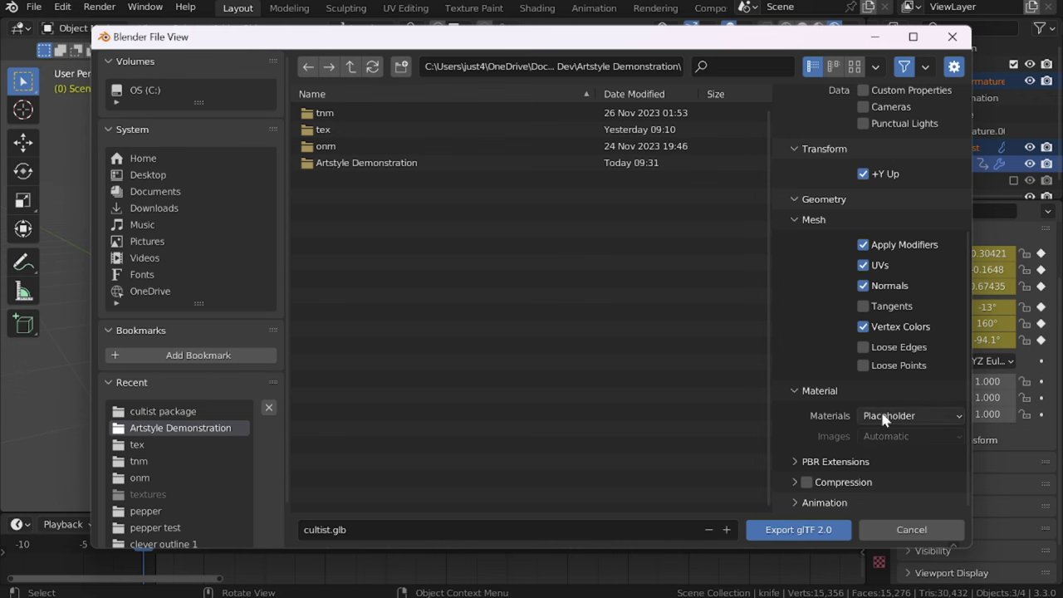
Review the glTF 2.0 animation options and export the selection as cultist.glb with Placeholder materials and modifiers applied.
click(796, 507)
scroll(790, 452, down, 3)
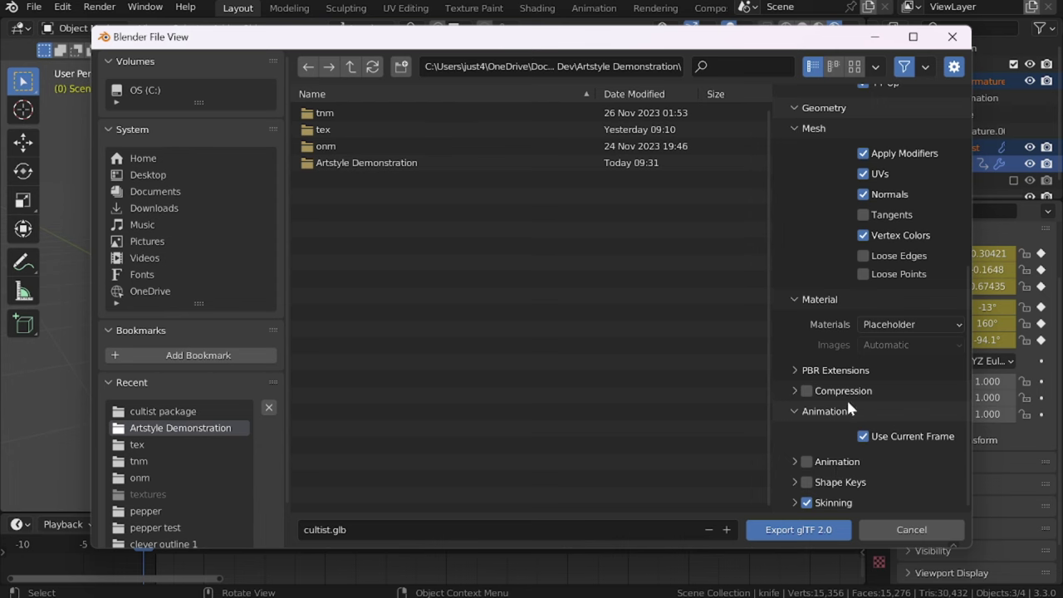
drag(503, 39, 510, 69)
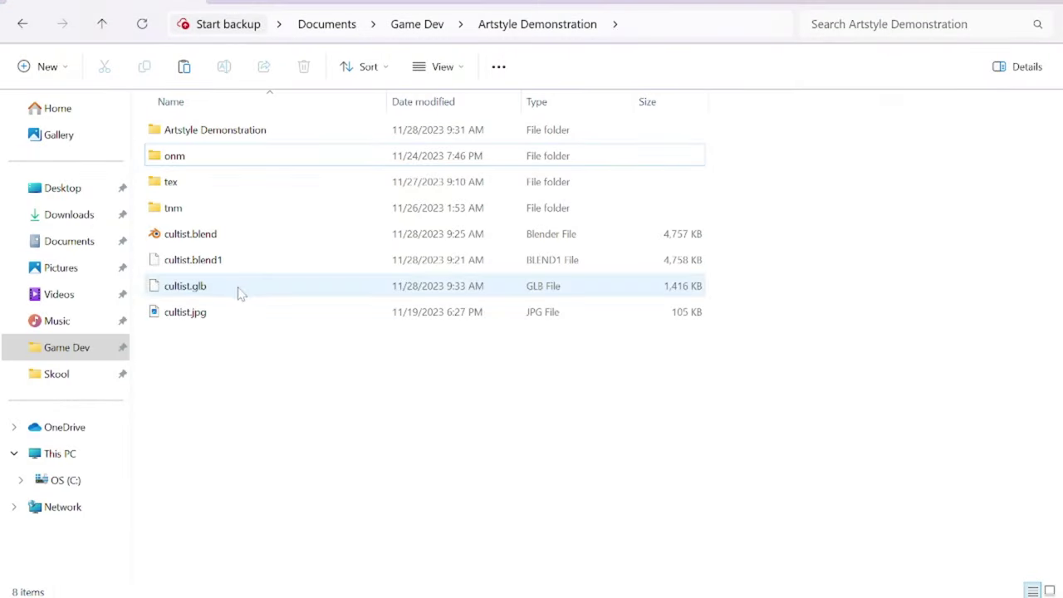
In File Explorer, create a folder named "cultist package" inside the Artstyle Demonstration folder.
click(47, 66)
click(48, 105)
text(cultist package)
key(Return)
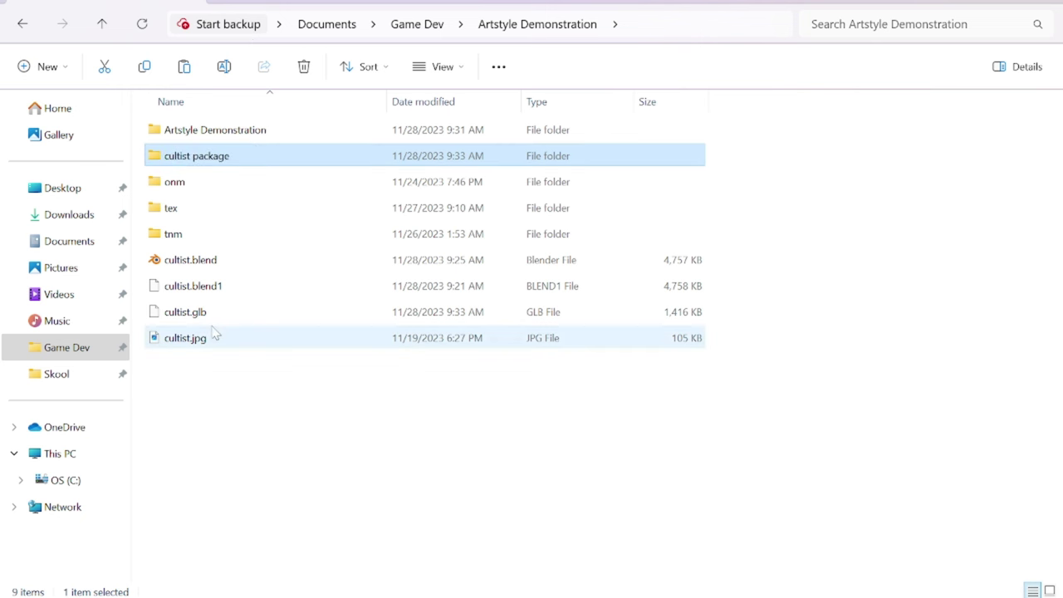
Copy the tex and tnm folders and cultist.glb into the cultist package folder, and return to the Artstyle Demonstration folder.
click(193, 211)
shift+click(195, 239)
ctrl+click(214, 314)
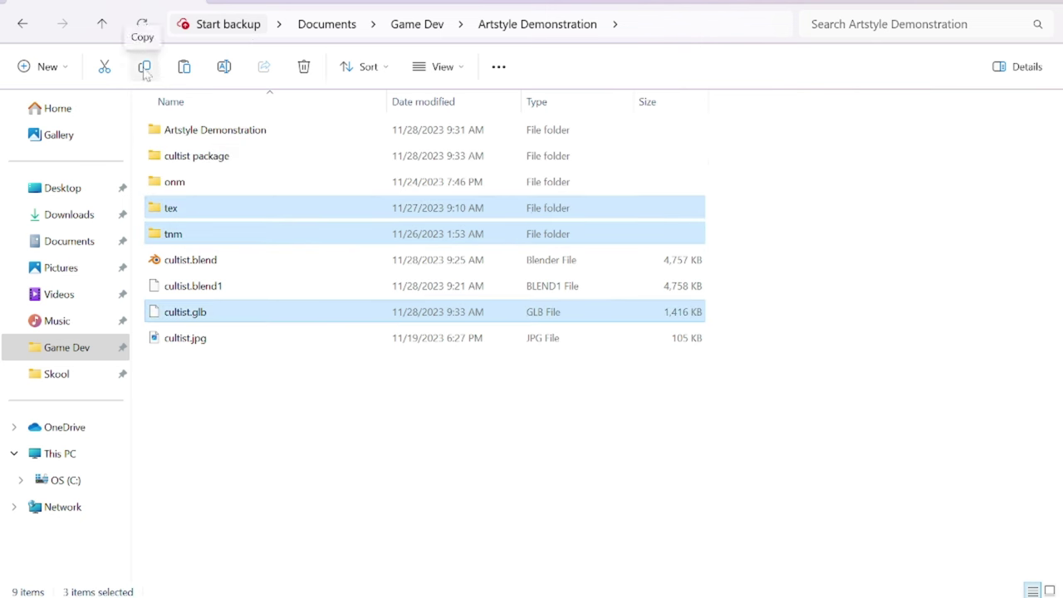
click(145, 70)
click(296, 351)
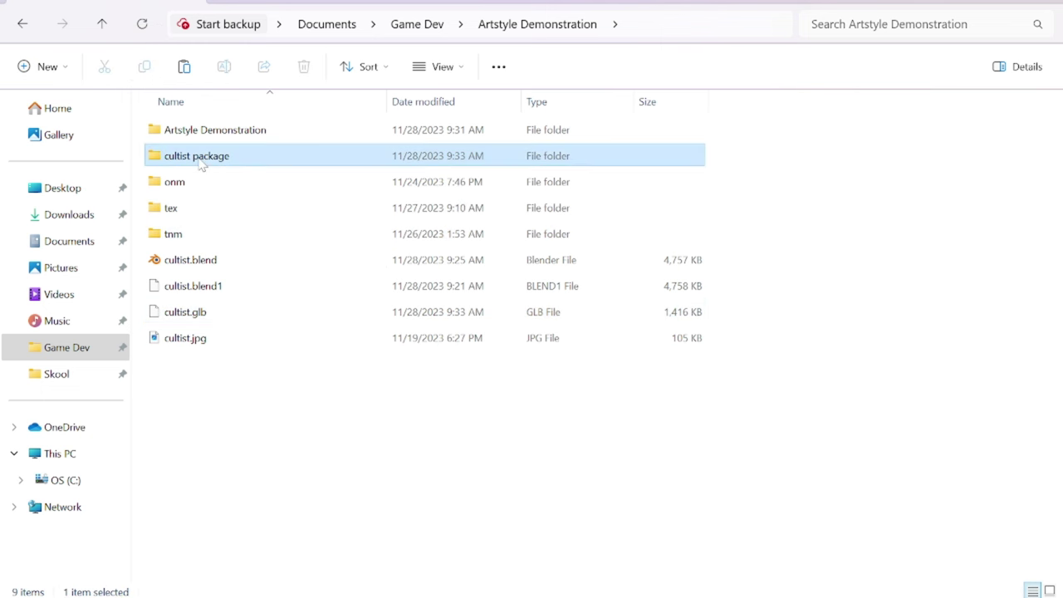
double_click(196, 155)
click(186, 70)
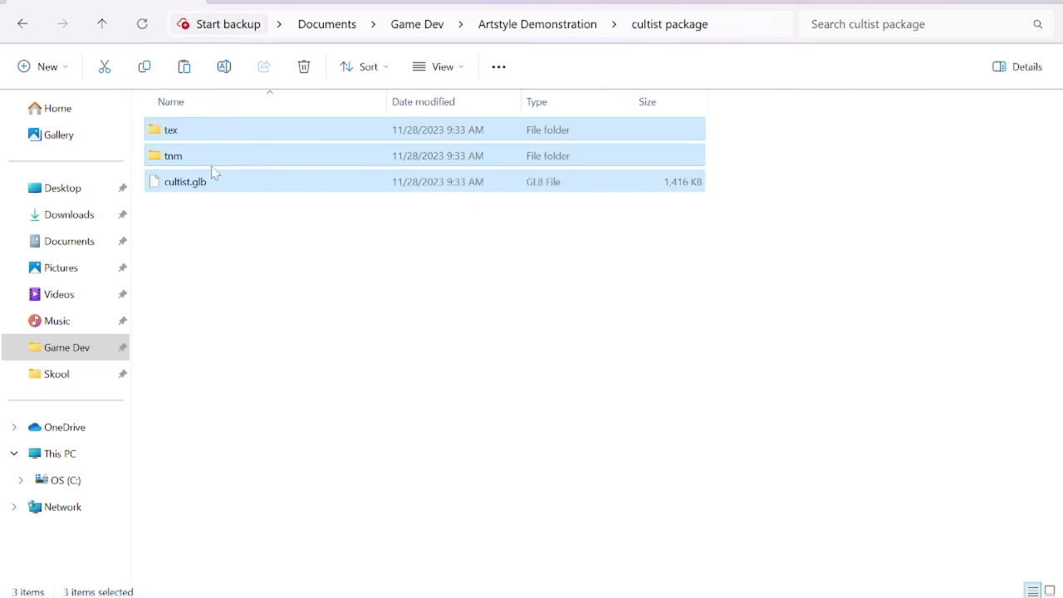
click(529, 24)
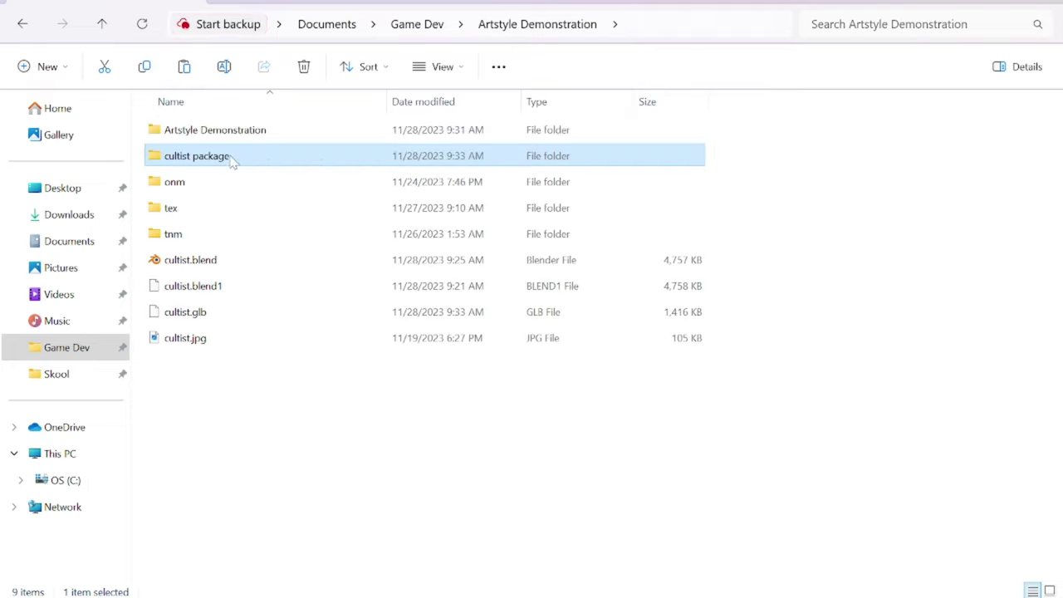
click(510, 368)
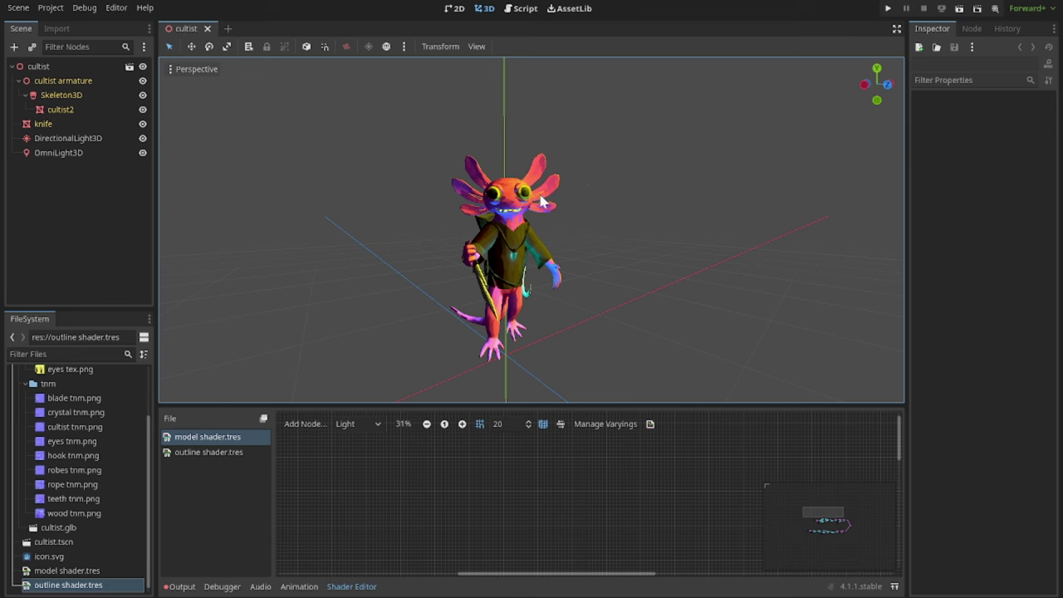
Switch to Godot and look through the surface material overrides of the cultist2 mesh.
scroll(541, 202, up, 3)
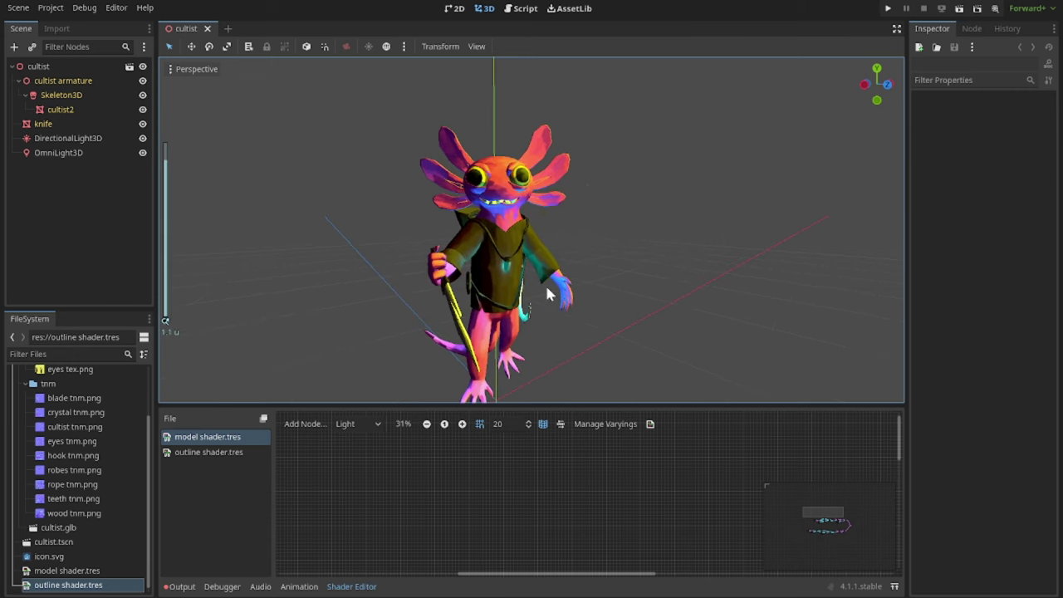
click(63, 109)
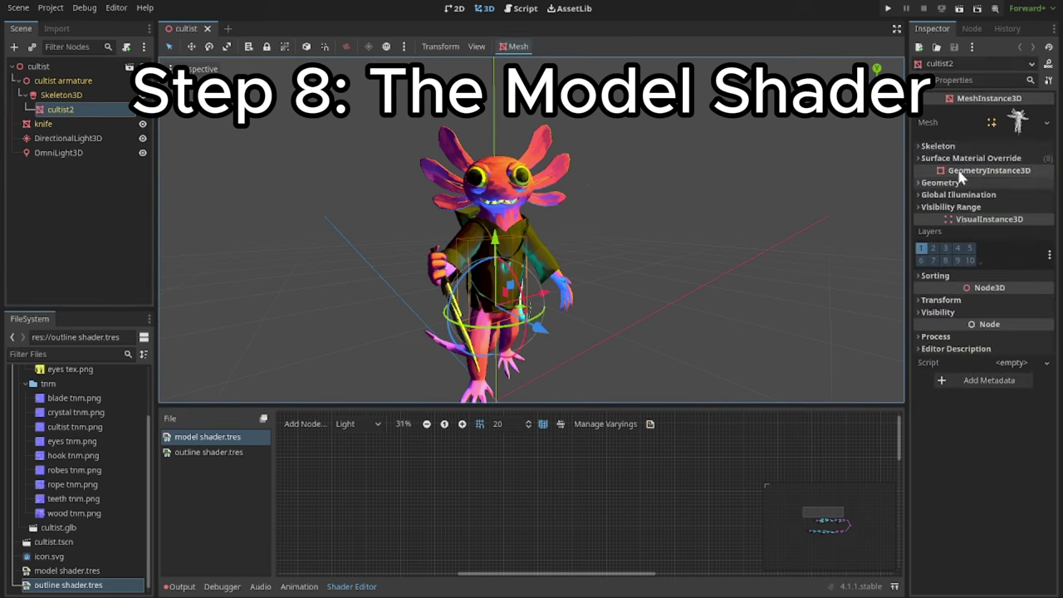
click(965, 158)
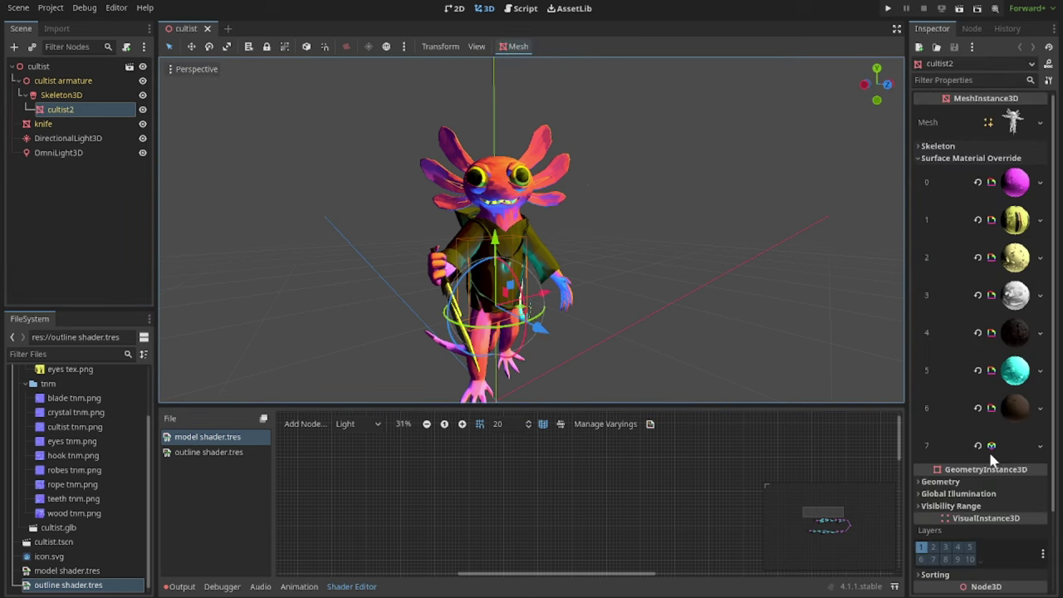
click(704, 241)
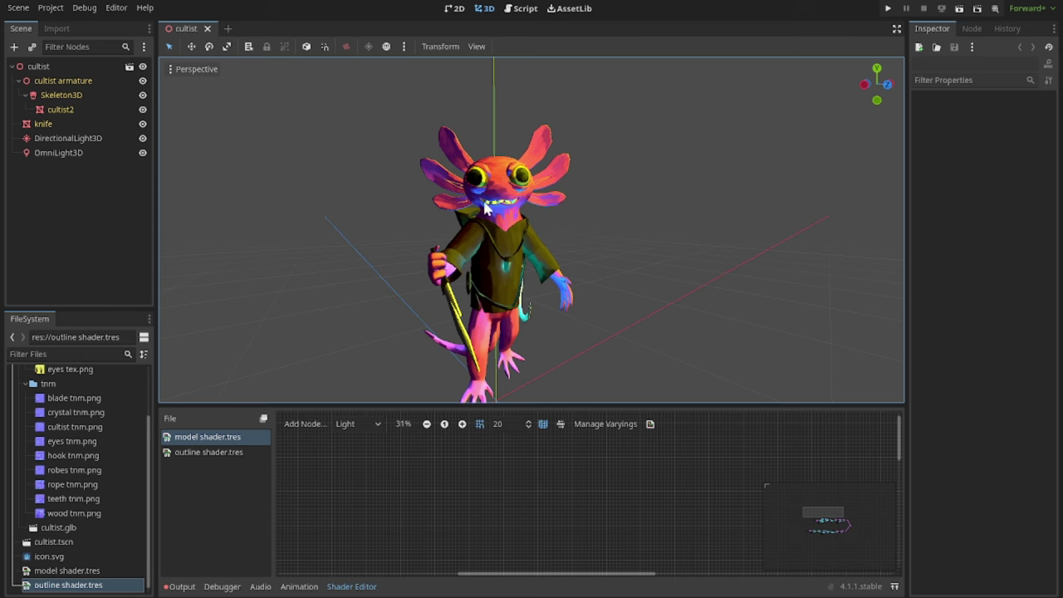
View the shaded cultist from another angle and open the shader parameters of cultist2's surface material override 0.
middle_drag(679, 252, 593, 239)
scroll(418, 509, down, 2)
middle_drag(544, 488, 439, 457)
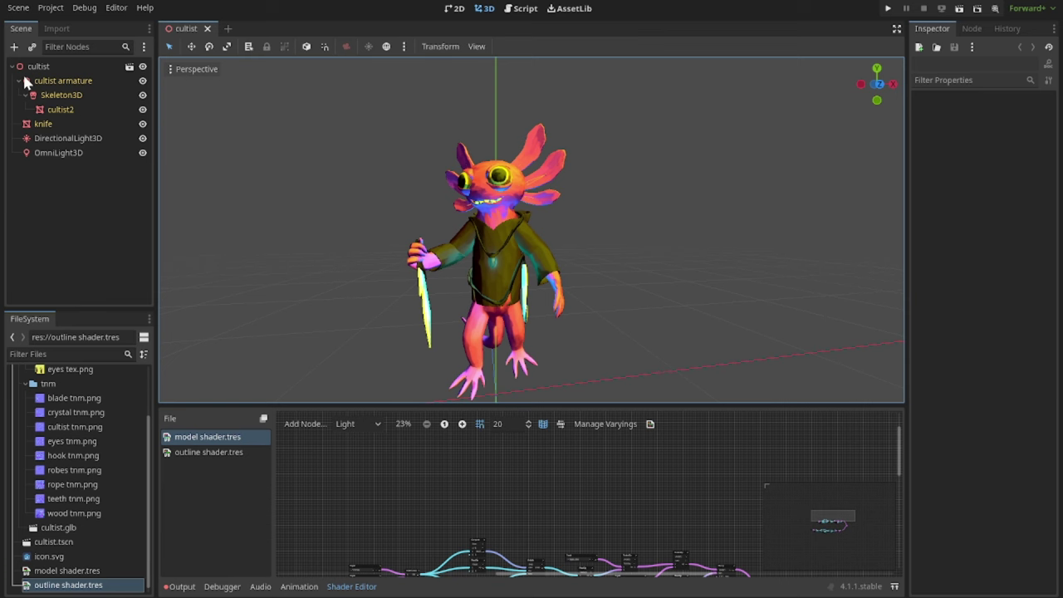
click(58, 110)
click(930, 176)
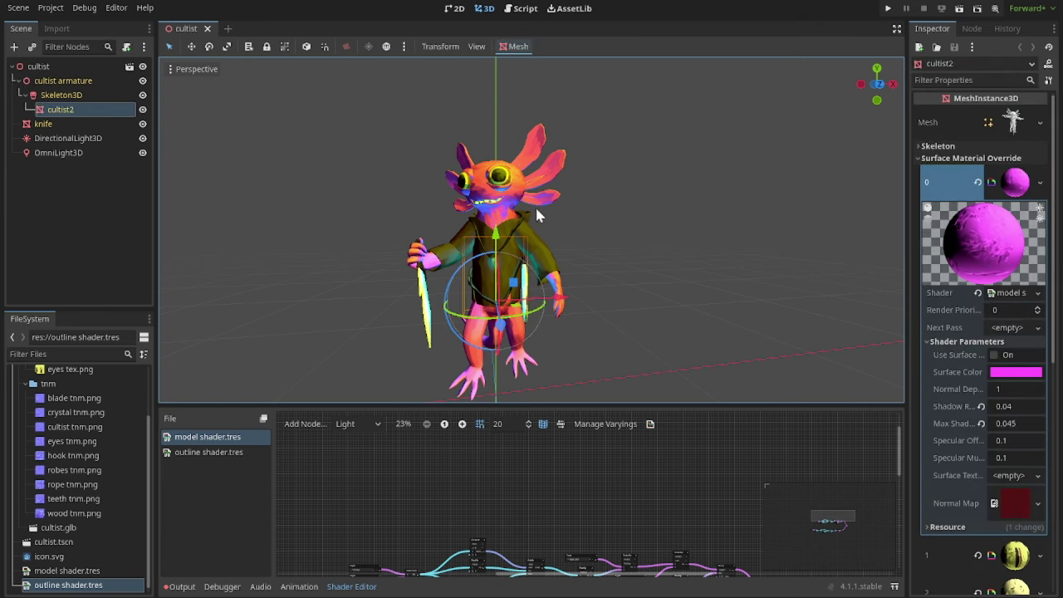
View the cultist's upper body up close and inspect the Surface Color of surface material override 0.
middle_drag(551, 209, 594, 236)
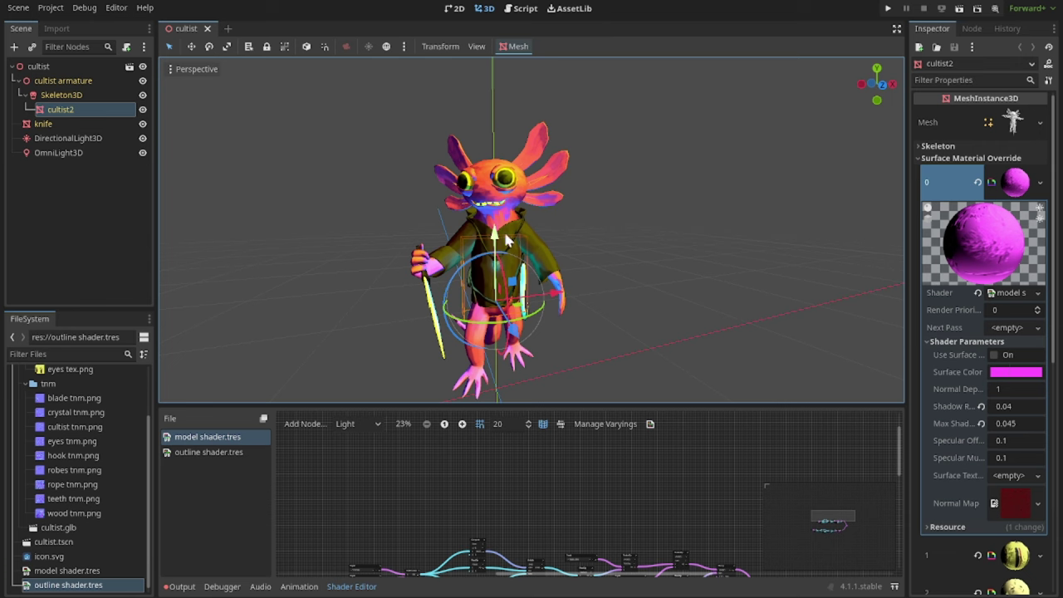
scroll(631, 196, up, 5)
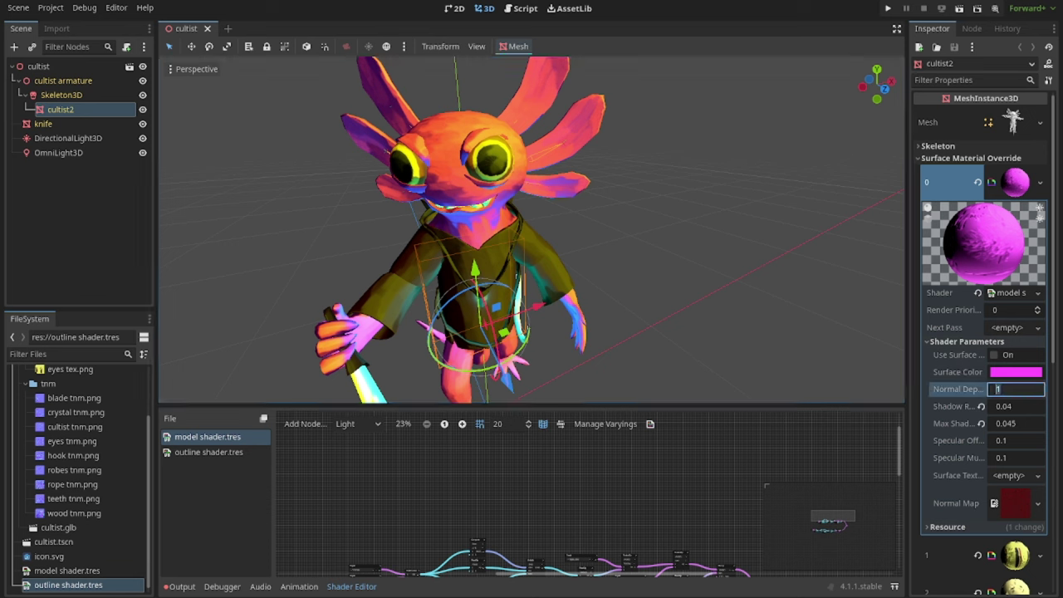
click(1011, 374)
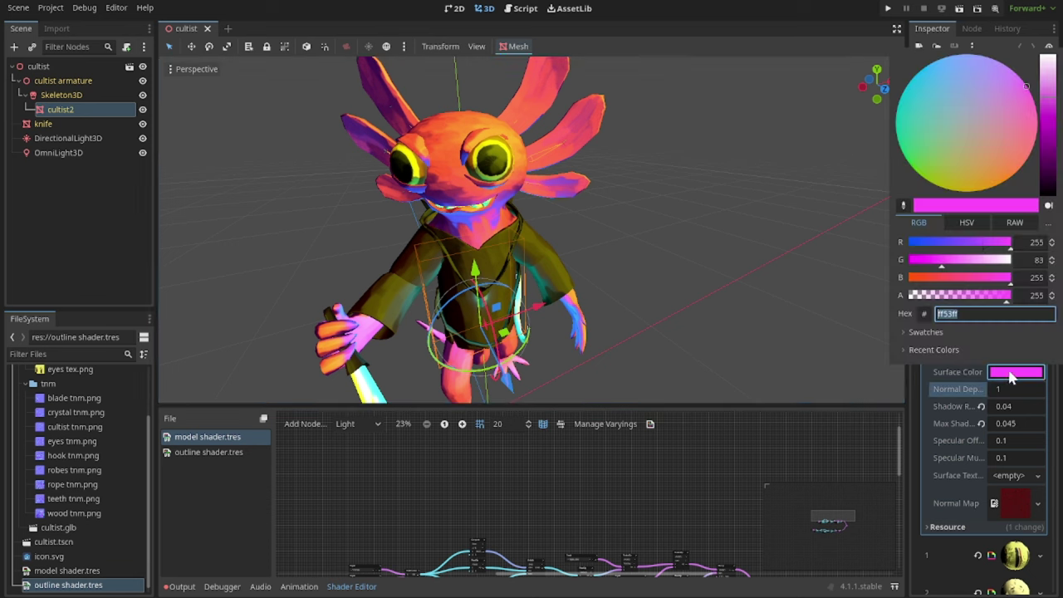
click(968, 391)
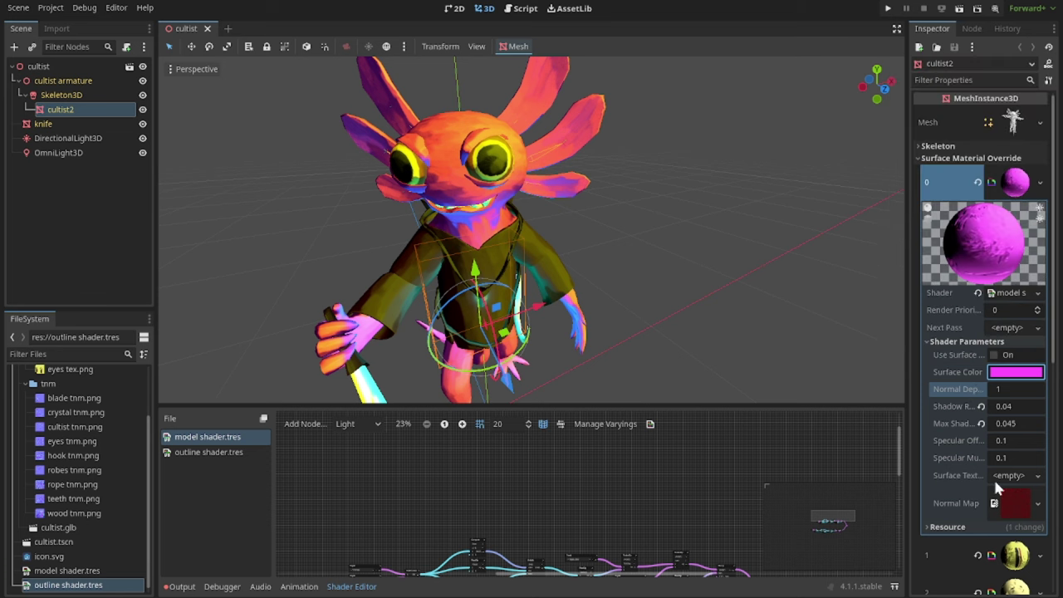
Try a normal depth of 1.46 on surface material override 0, and set it back to 1.
mouse_move(999, 394)
mouse_down()
mouse_move(1047, 393)
mouse_move(1004, 394)
mouse_up()
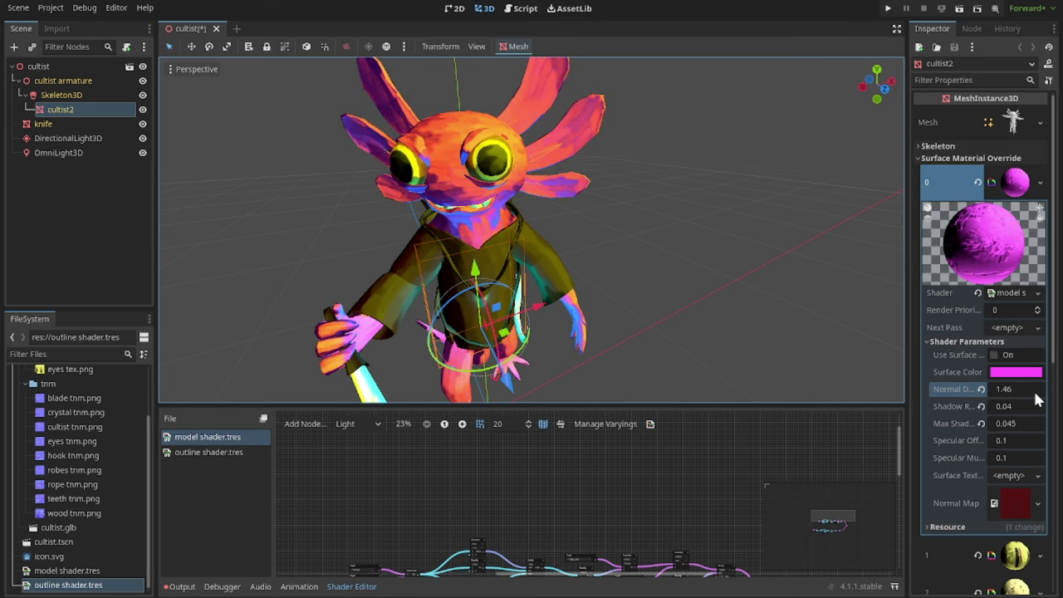
click(1034, 393)
text(1)
key(Return)
key(Return)
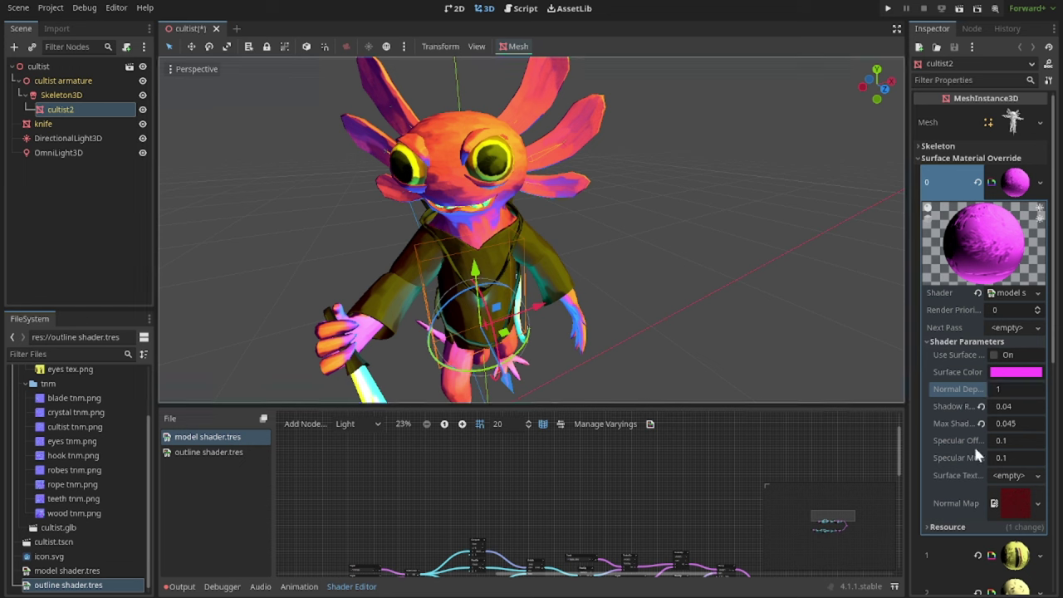
Show the Fragment function of the model shader graph.
click(353, 424)
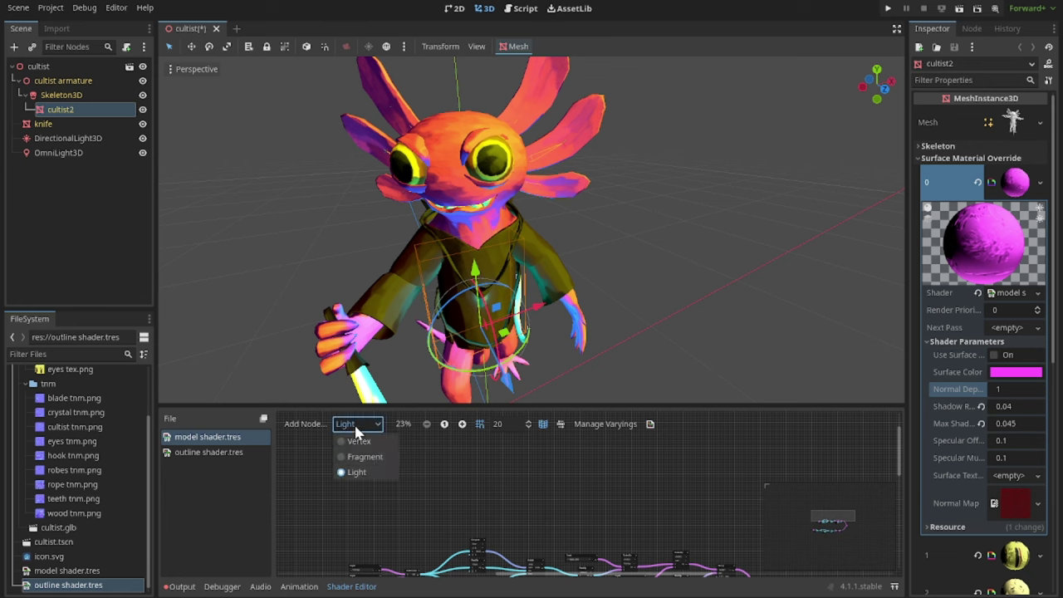
click(366, 456)
scroll(502, 474, down, 5)
click(362, 423)
click(357, 470)
click(378, 456)
scroll(518, 492, up, 7)
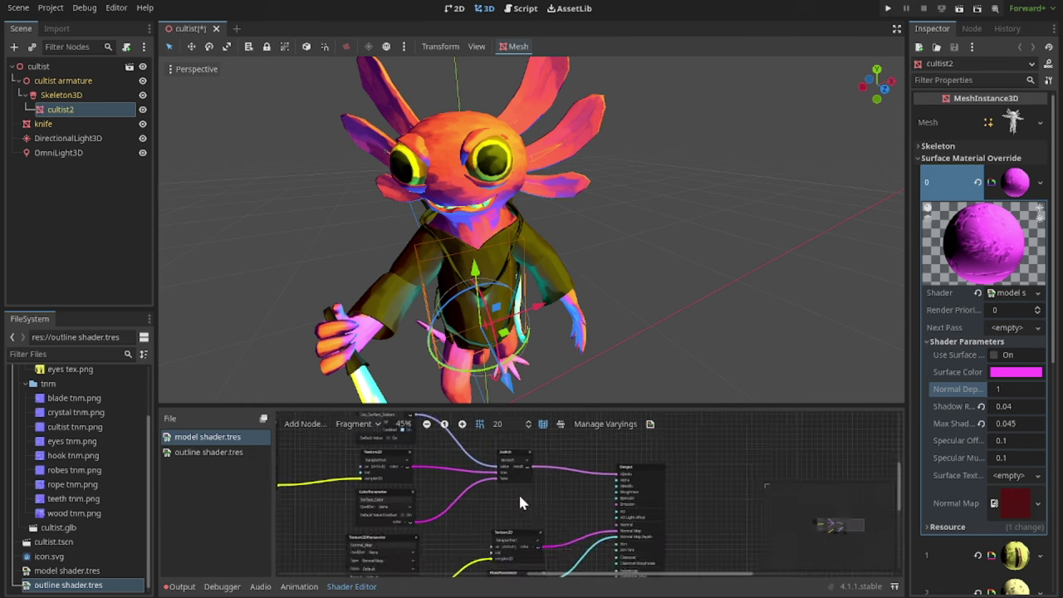
Examine how Surface_Texture and Surface_Color feed the Switch node in the Fragment graph, and check the available Surface Texture types.
middle_drag(387, 481, 465, 539)
middle_drag(311, 563, 571, 542)
click(1008, 475)
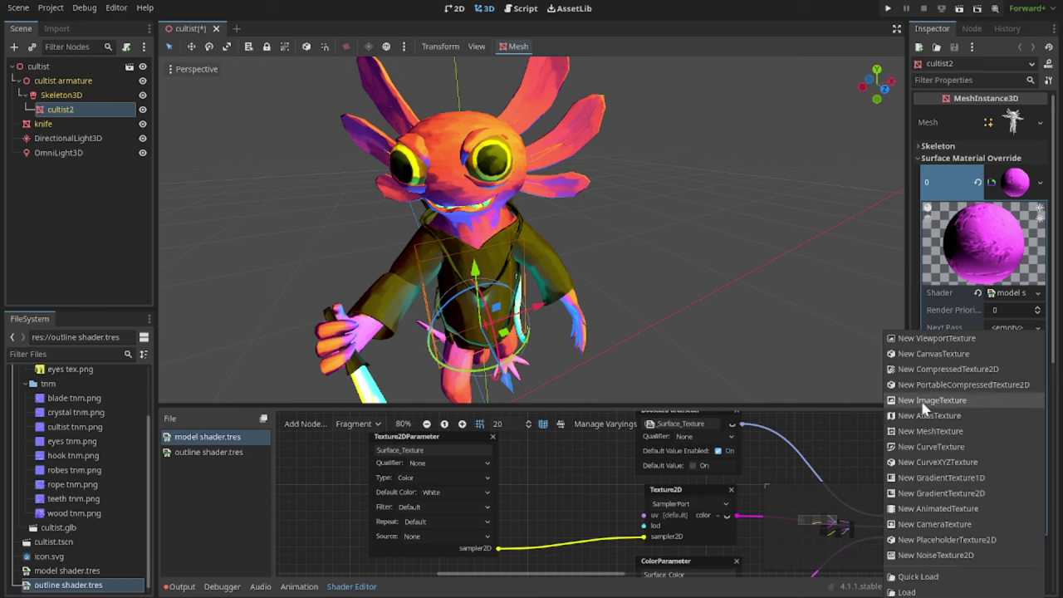
click(581, 492)
scroll(599, 490, down, 1)
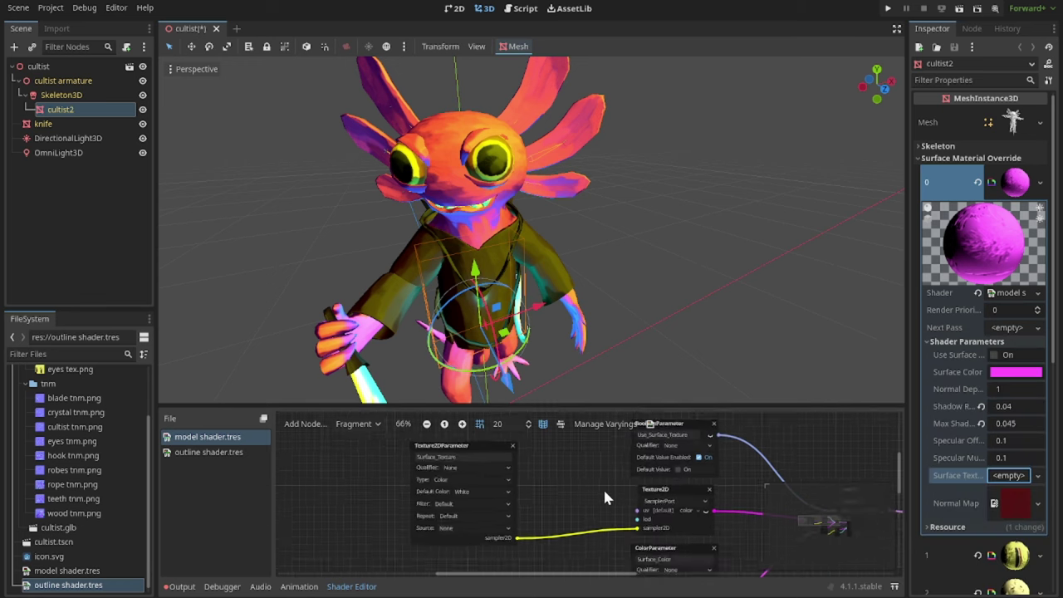
middle_drag(646, 517, 438, 448)
scroll(529, 500, up, 4)
scroll(589, 474, down, 3)
middle_drag(578, 480, 487, 506)
Deselect the cultist2 mesh and examine the painted shading on the head from several angles and distances.
scroll(603, 237, down, 9)
middle_drag(606, 233, 625, 199)
scroll(625, 199, up, 4)
click(624, 199)
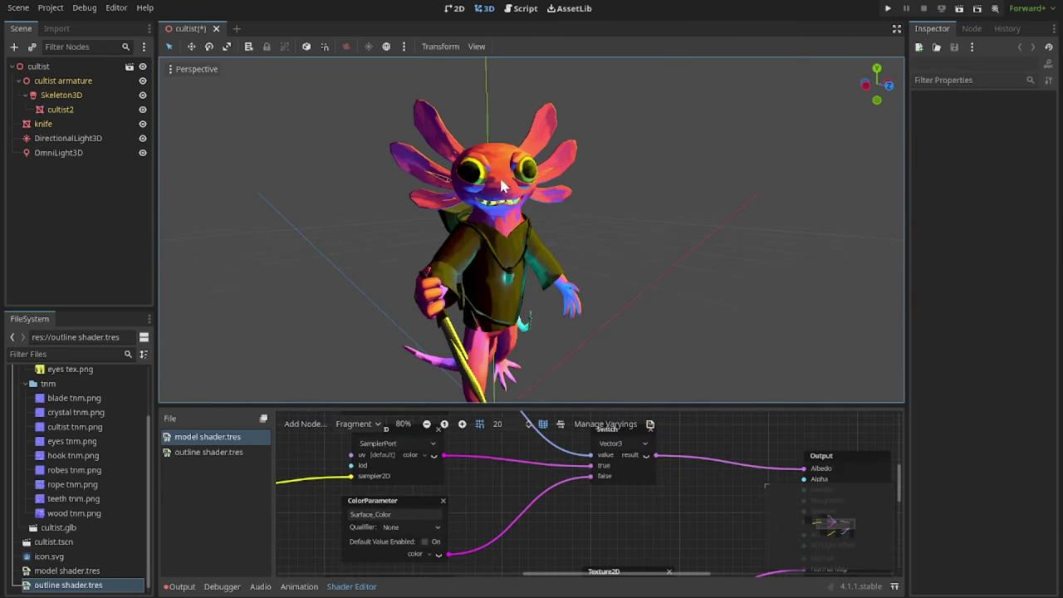
scroll(514, 173, up, 4)
middle_drag(514, 174, 490, 220)
scroll(490, 219, down, 5)
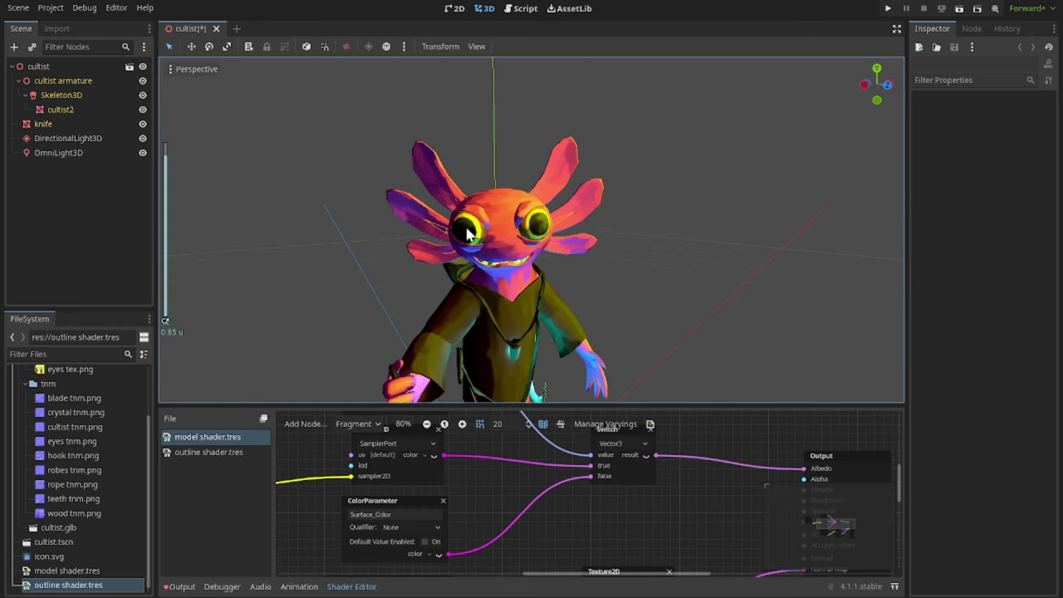
scroll(499, 226, up, 10)
scroll(490, 204, down, 3)
scroll(501, 215, down, 2)
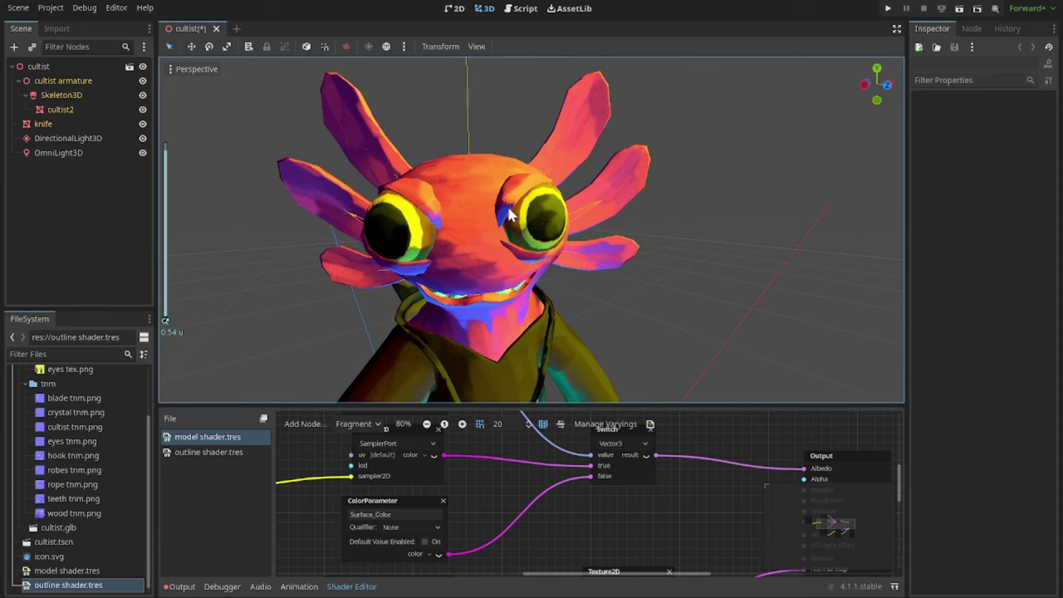
middle_drag(378, 228, 689, 289)
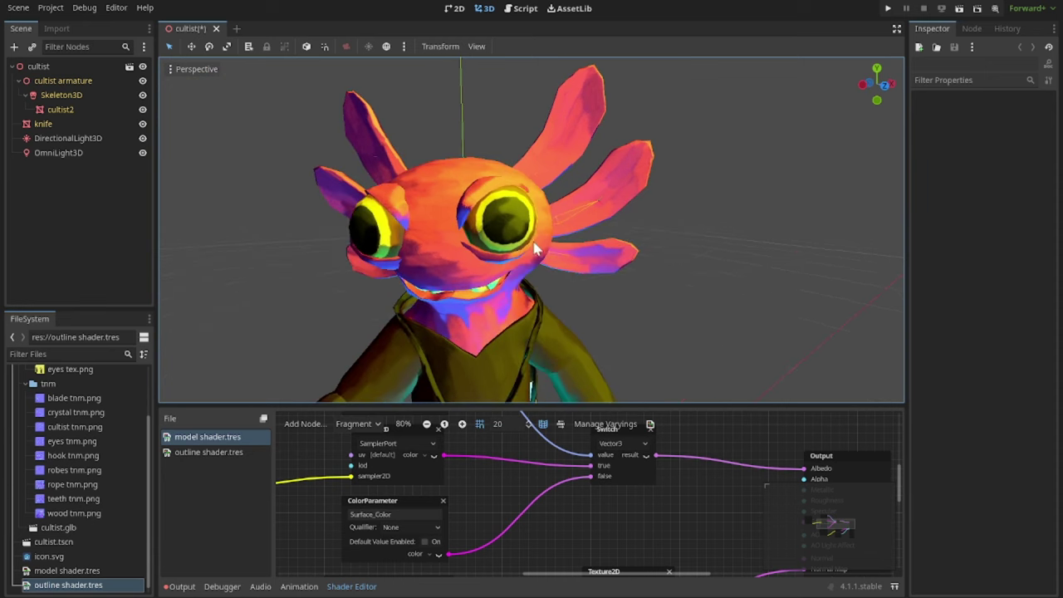
Return the model shader graph to the Light function.
scroll(623, 508, down, 3)
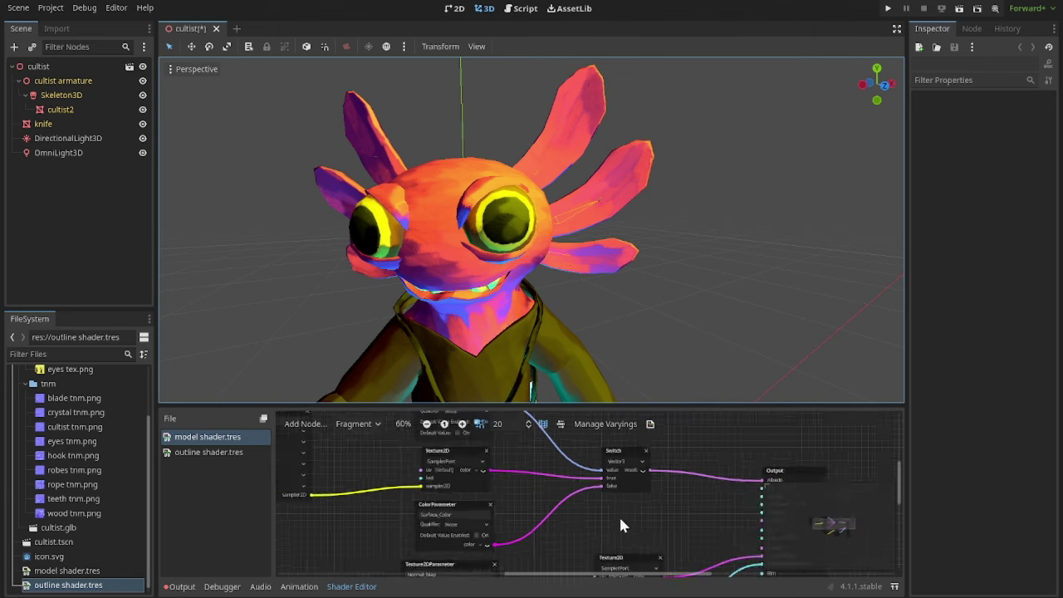
click(370, 424)
click(371, 470)
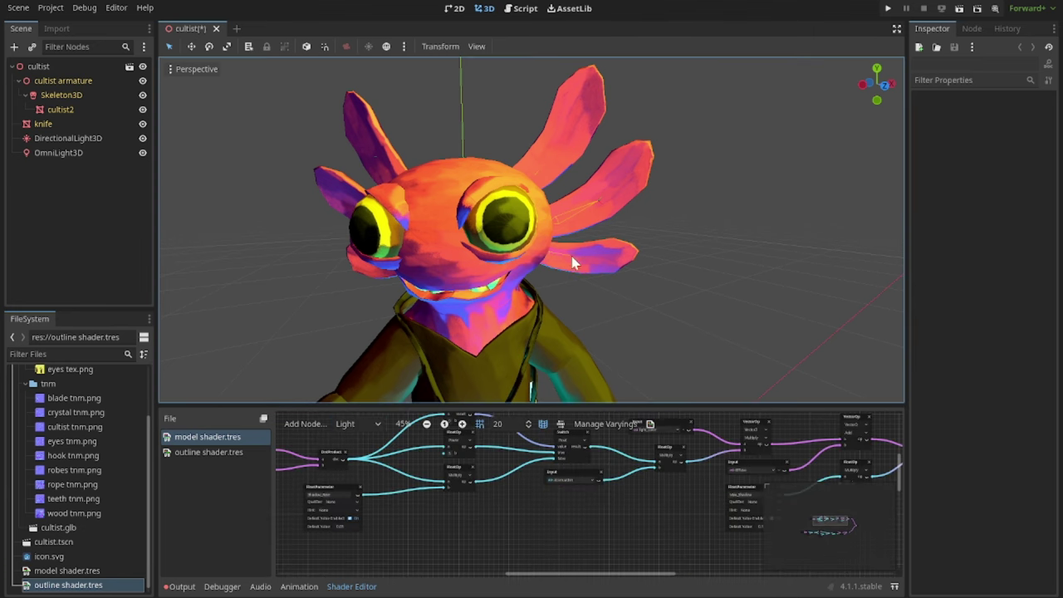
Hide the OmniLight3D and open the Light settings of the DirectionalLight3D.
scroll(586, 278, down, 5)
scroll(587, 278, up, 5)
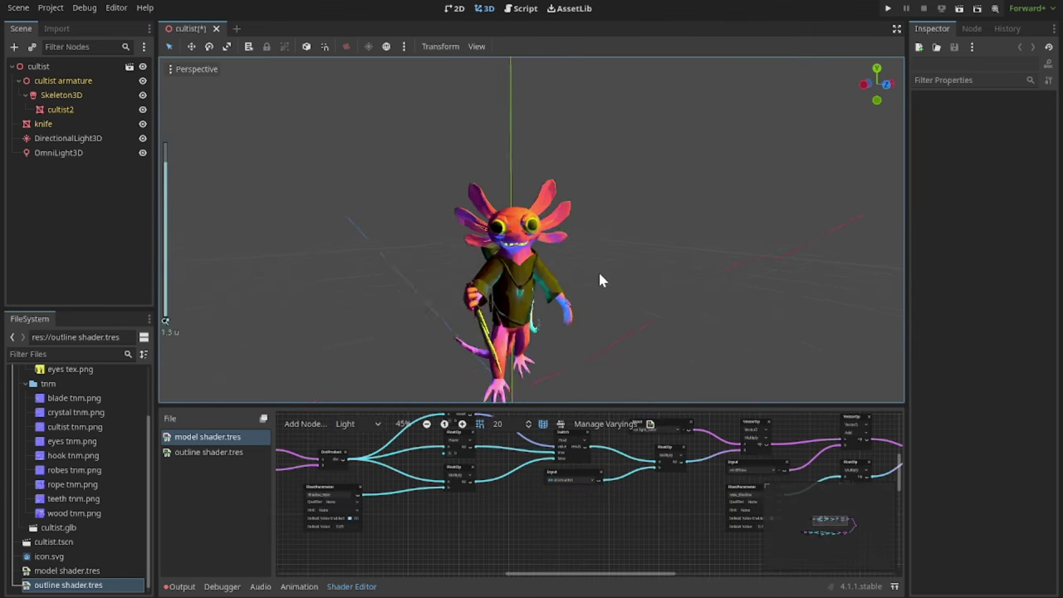
click(73, 153)
click(142, 156)
scroll(574, 165, up, 5)
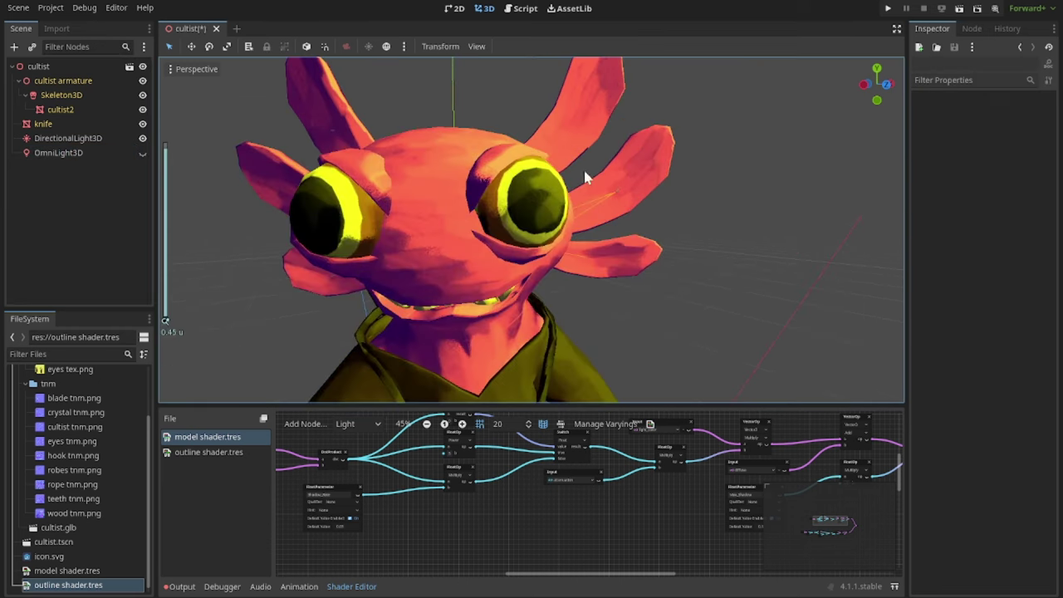
click(83, 141)
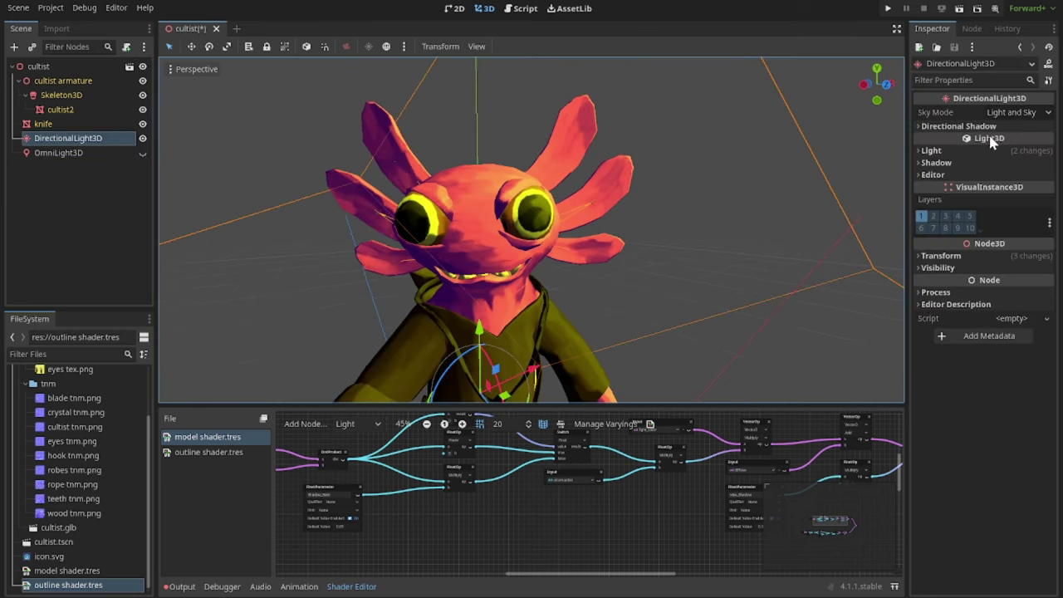
click(959, 152)
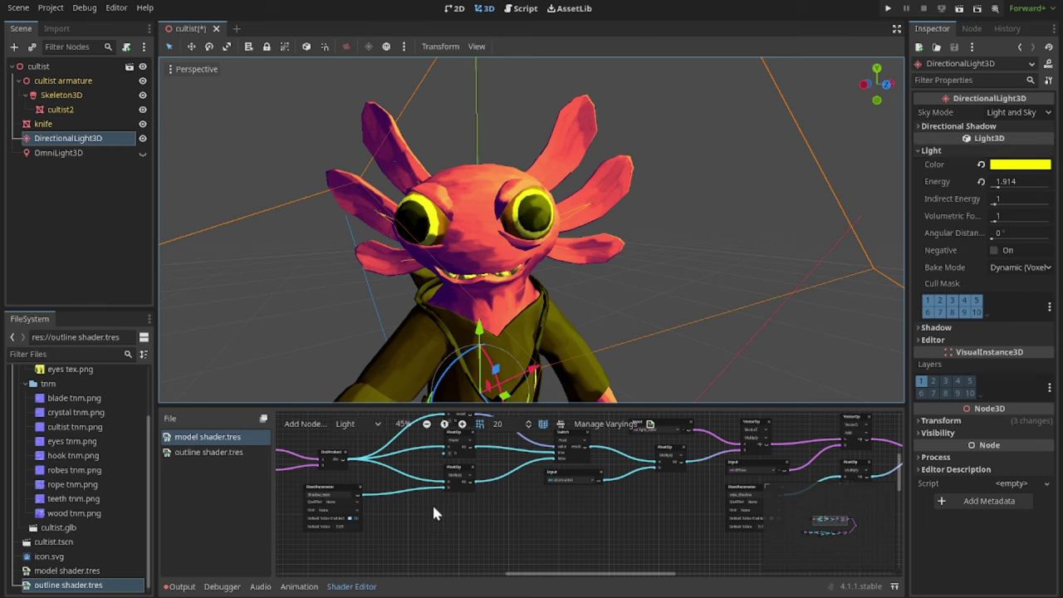
Examine the start of the Light graph, where the normal and light inputs enter the DotProduct node.
scroll(434, 519, down, 5)
mouse_move(423, 513)
middle_down()
mouse_move(465, 506)
mouse_move(413, 520)
middle_up()
scroll(462, 505, up, 6)
scroll(515, 518, down, 3)
middle_drag(538, 523, 432, 536)
middle_drag(295, 515, 404, 504)
scroll(403, 504, down, 1)
ctrl+scroll(403, 500, up, 6)
middle_drag(485, 500, 443, 533)
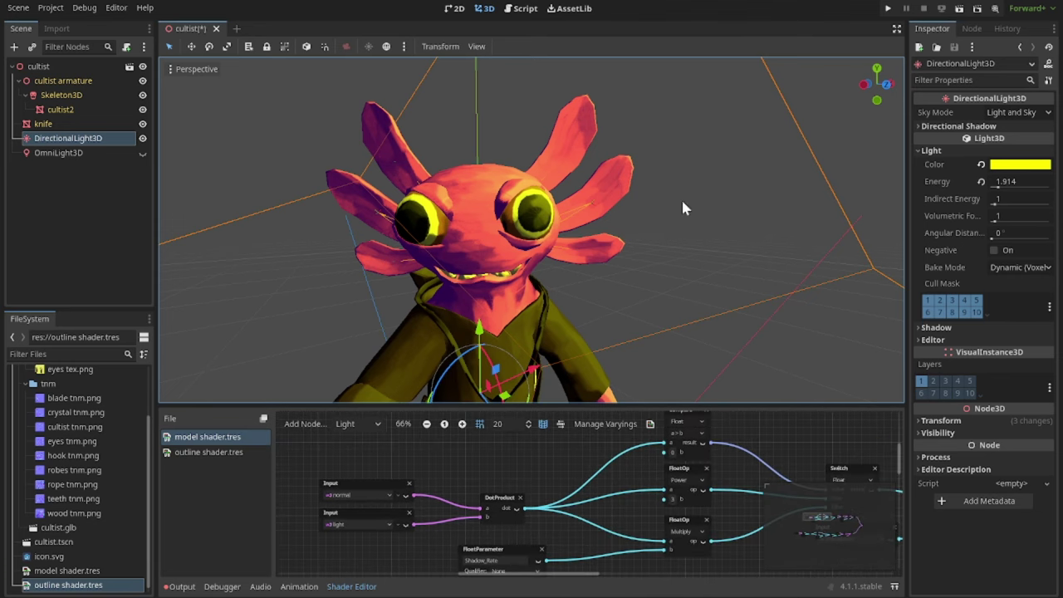
Compare the light and shadow on the cultist's head with the Compare, Power, Multiply and Switch nodes after the DotProduct.
scroll(682, 201, down, 4)
scroll(407, 490, up, 2)
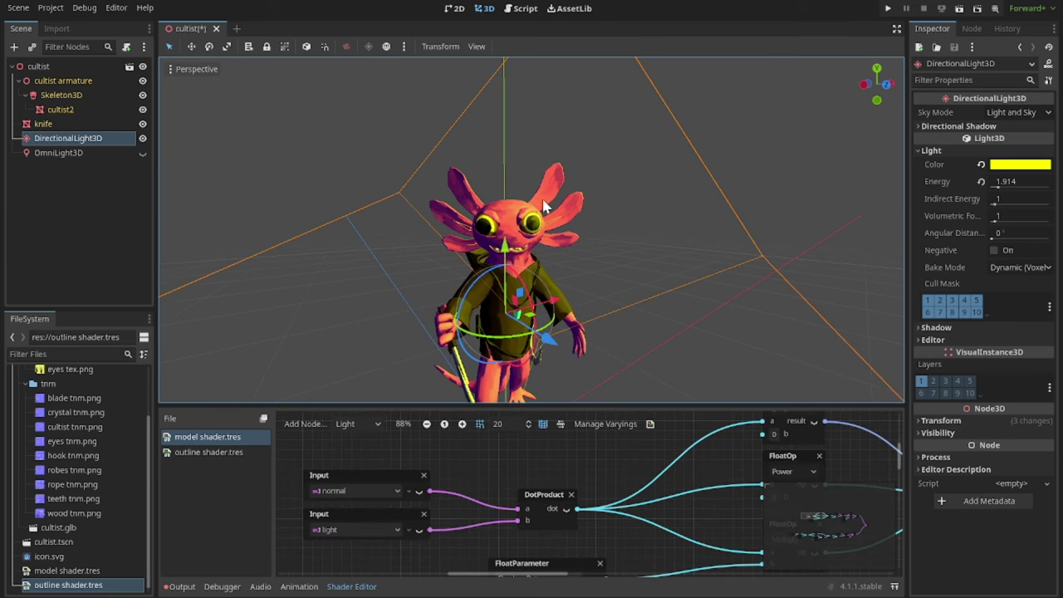
scroll(513, 203, up, 6)
scroll(512, 206, down, 3)
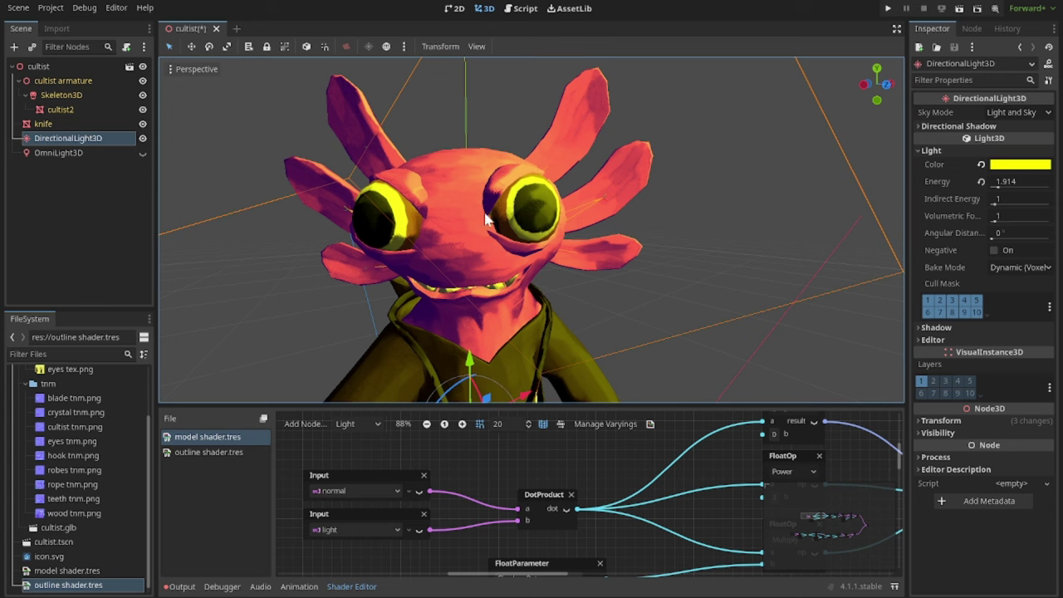
scroll(548, 515, down, 4)
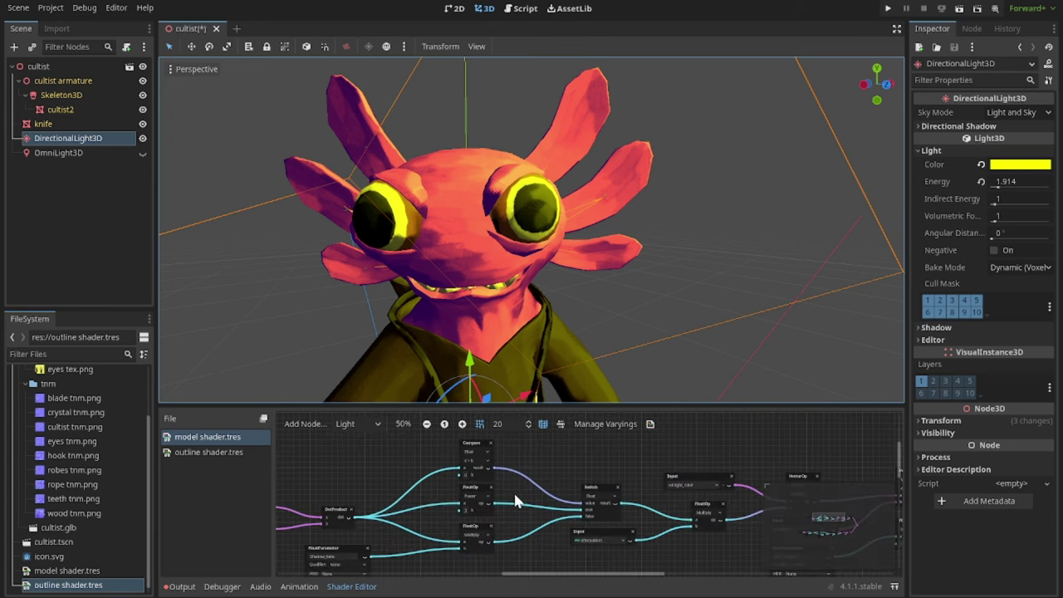
scroll(513, 490, up, 1)
middle_drag(565, 530, 574, 521)
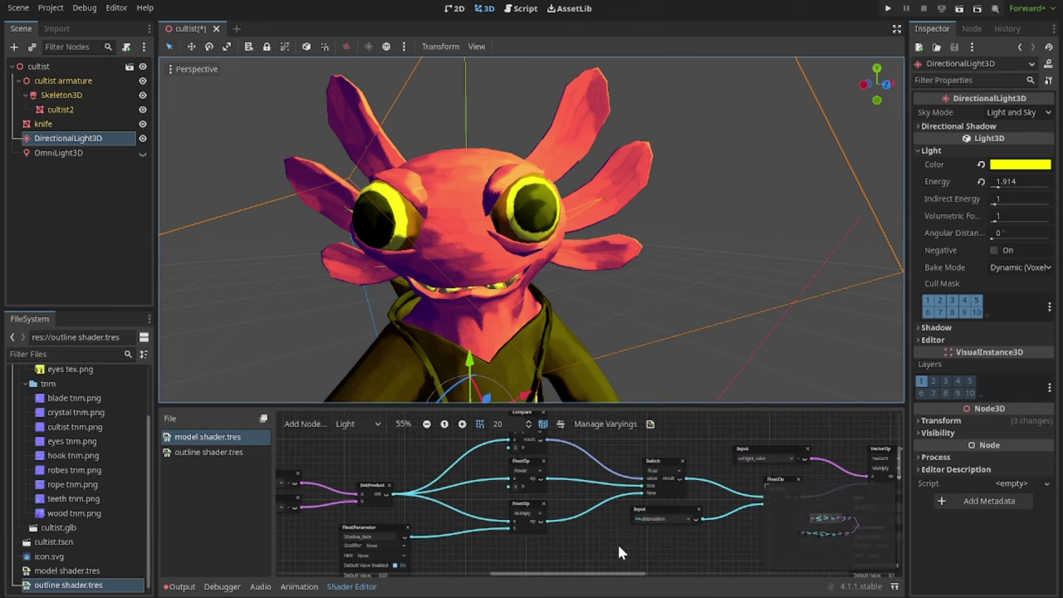
scroll(515, 465, up, 1)
scroll(625, 498, down, 7)
Disconnect the Diffuse input of the Light graph's Output node and inspect the cultist's shading.
middle_drag(747, 516, 553, 491)
scroll(553, 490, up, 7)
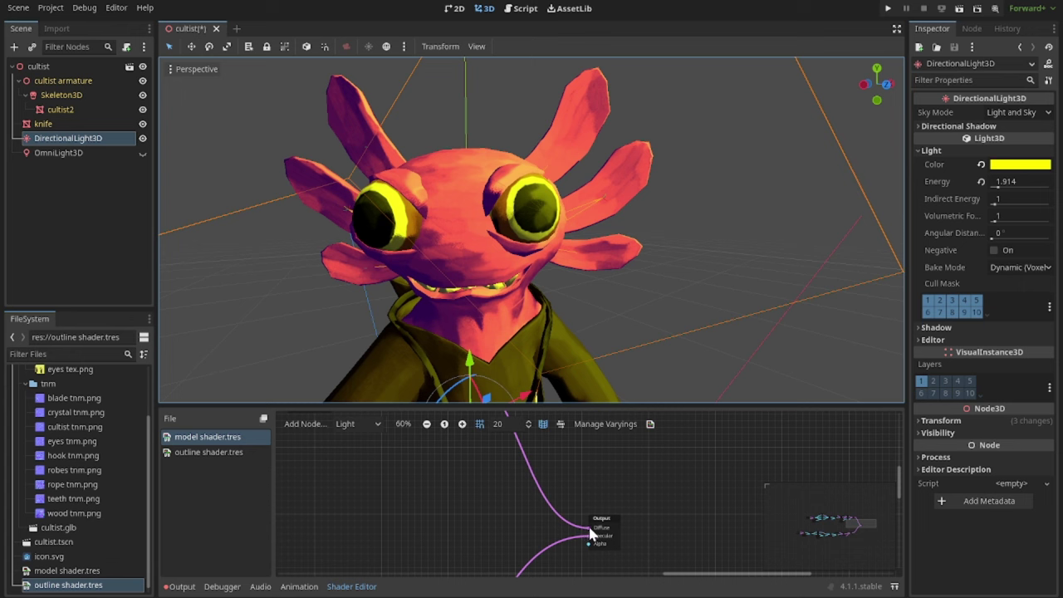
drag(589, 527, 596, 534)
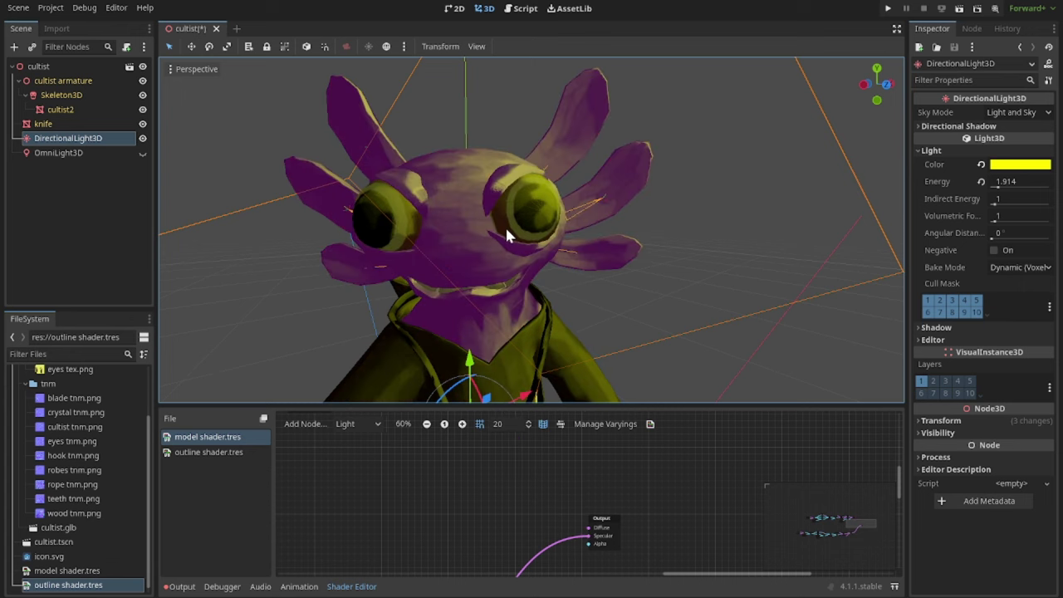
scroll(511, 230, down, 3)
scroll(511, 239, up, 3)
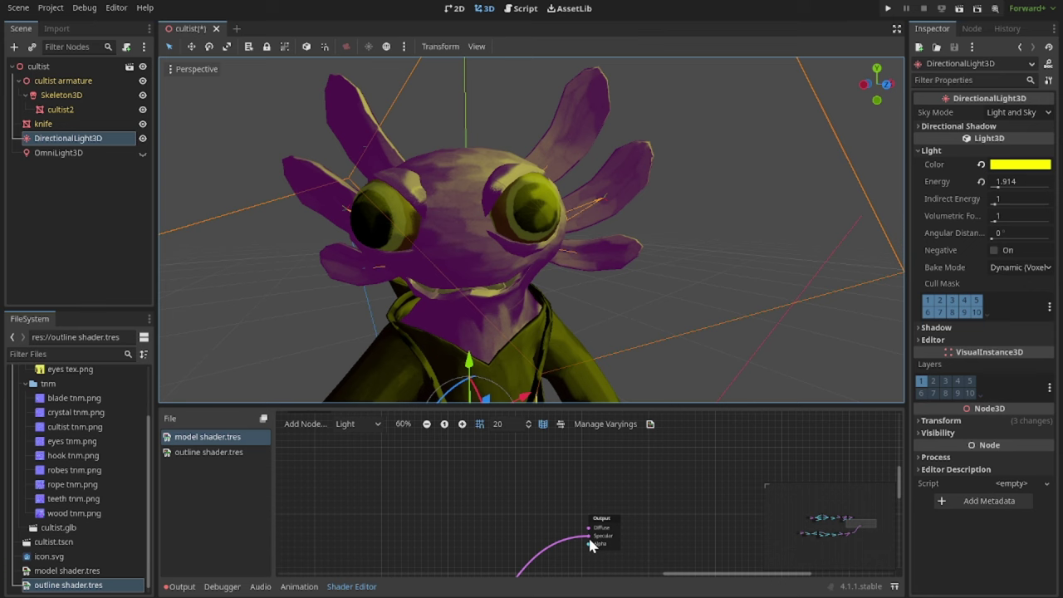
Disconnect the Specular input of the Output node as well and view the cultist without custom lighting.
drag(588, 538, 582, 540)
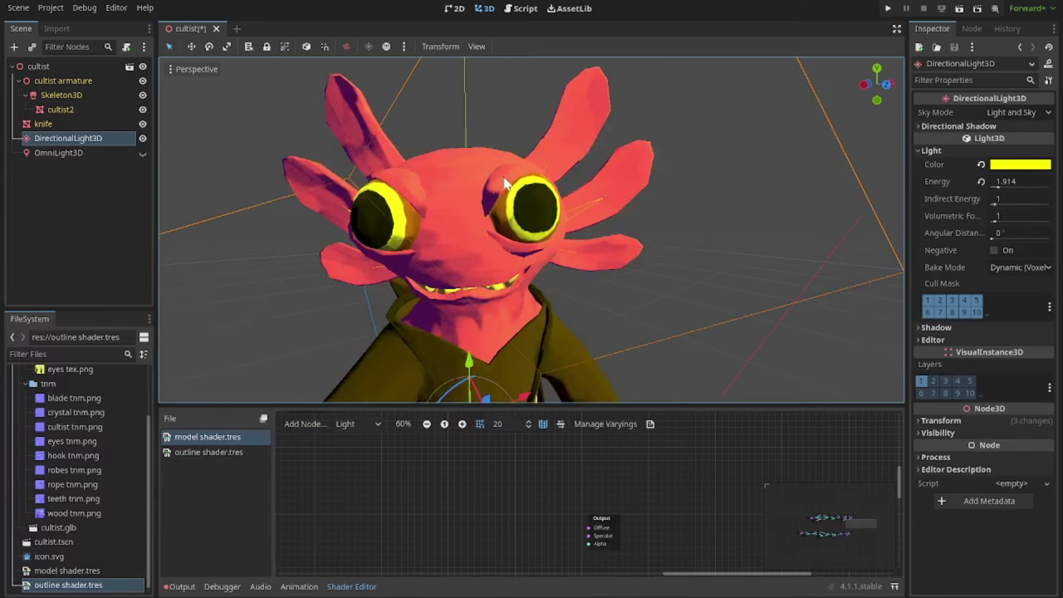
scroll(510, 195, down, 2)
mouse_move(510, 190)
middle_down()
mouse_move(725, 164)
mouse_move(509, 196)
middle_up()
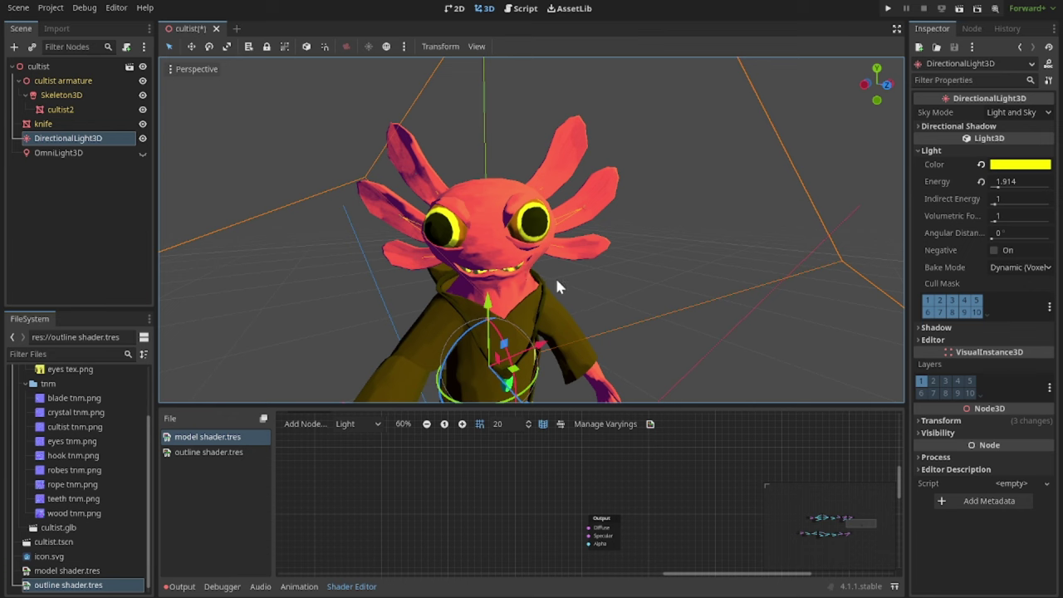
scroll(462, 548, down, 4)
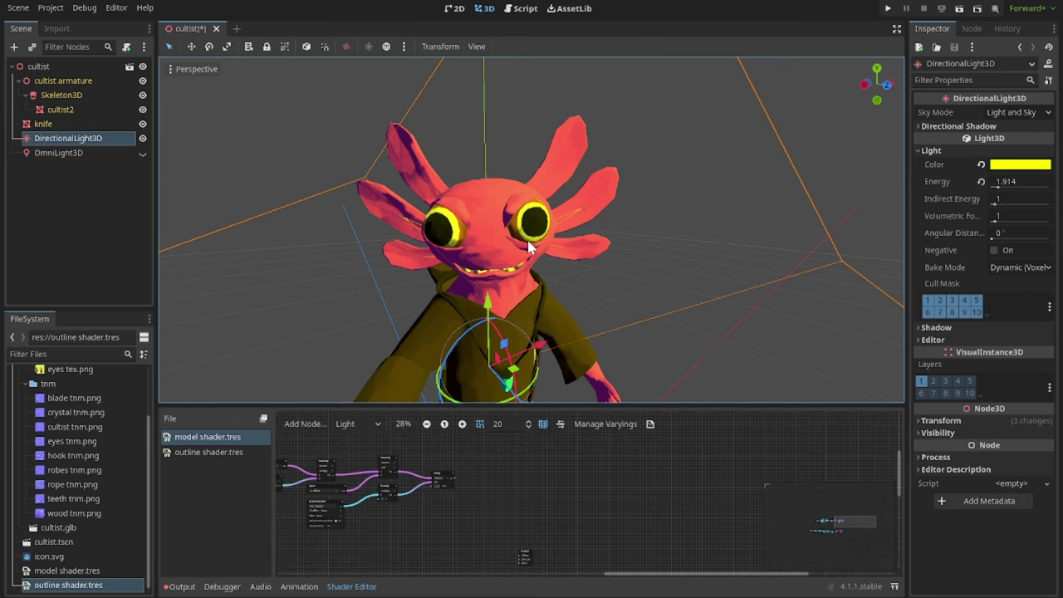
scroll(532, 247, up, 3)
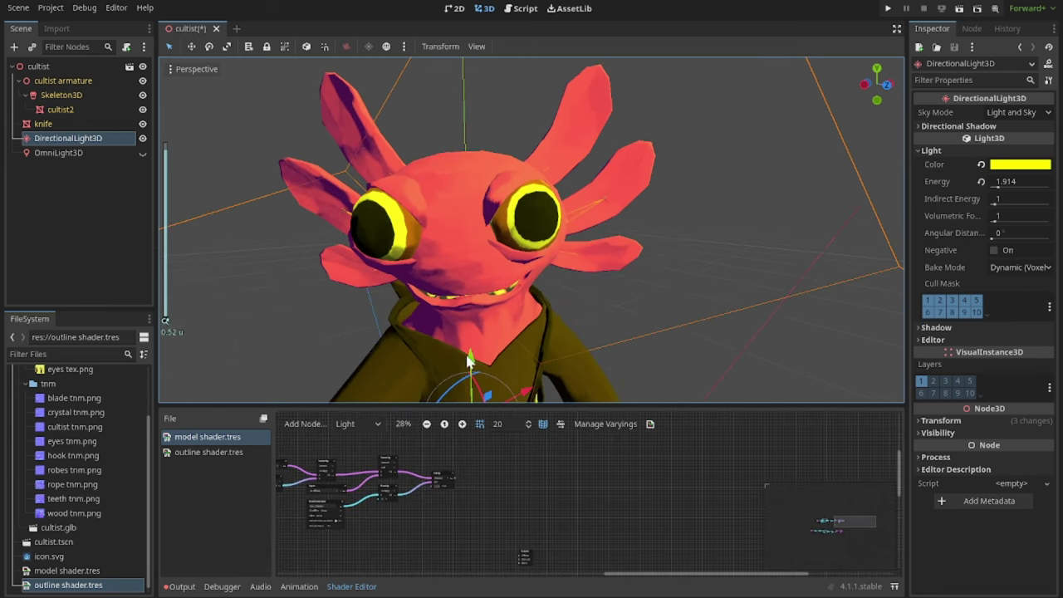
Reconnect the final node of the upper shading branch to the Output node's Diffuse input and view the cultist.
scroll(444, 509, up, 1)
mouse_move(457, 473)
mouse_down()
mouse_move(496, 539)
mouse_move(535, 566)
mouse_up()
middle_drag(434, 346, 527, 237)
scroll(528, 236, down, 2)
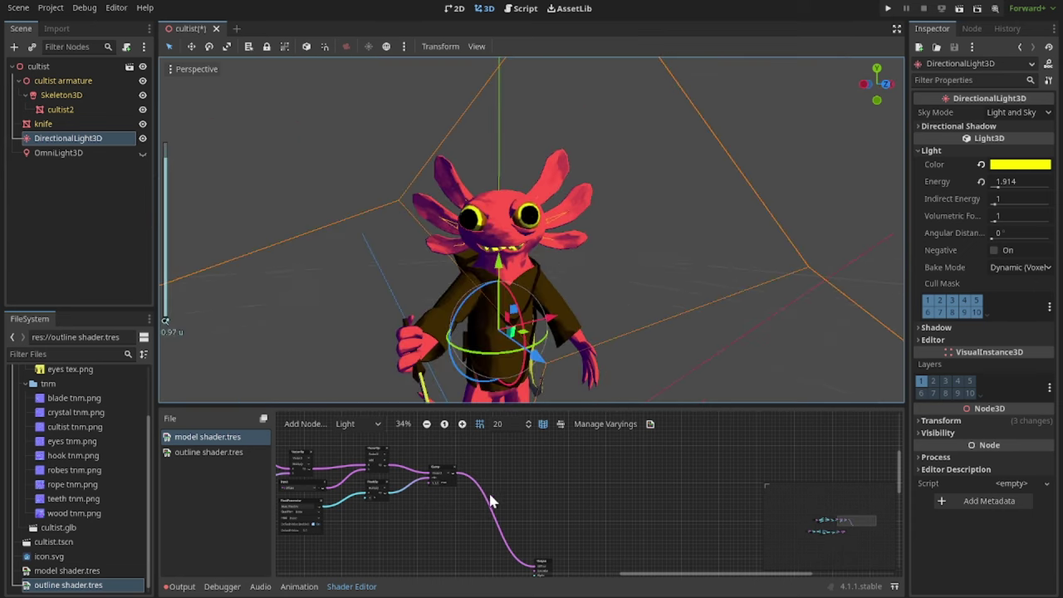
Reconnect the end of the lower shading branch to the Output node's Specular input.
scroll(474, 498, down, 3)
middle_drag(463, 520, 456, 491)
scroll(435, 543, up, 2)
scroll(435, 547, up, 2)
middle_drag(434, 573, 436, 546)
drag(427, 544, 549, 449)
Trace the specular branch of the Light graph back to its starting nodes.
middle_drag(372, 465, 538, 528)
middle_drag(486, 454, 550, 519)
middle_drag(332, 471, 520, 476)
middle_drag(282, 505, 387, 508)
ctrl+scroll(368, 509, up, 4)
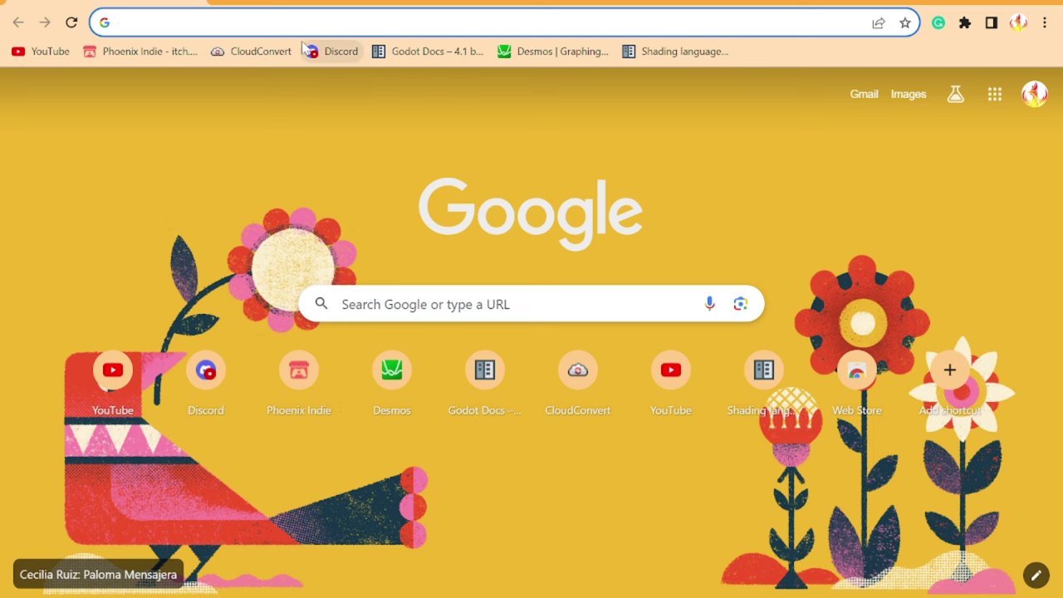
Switch to the web browser and open the Desmos graphing calculator.
text(desm)
key(Return)
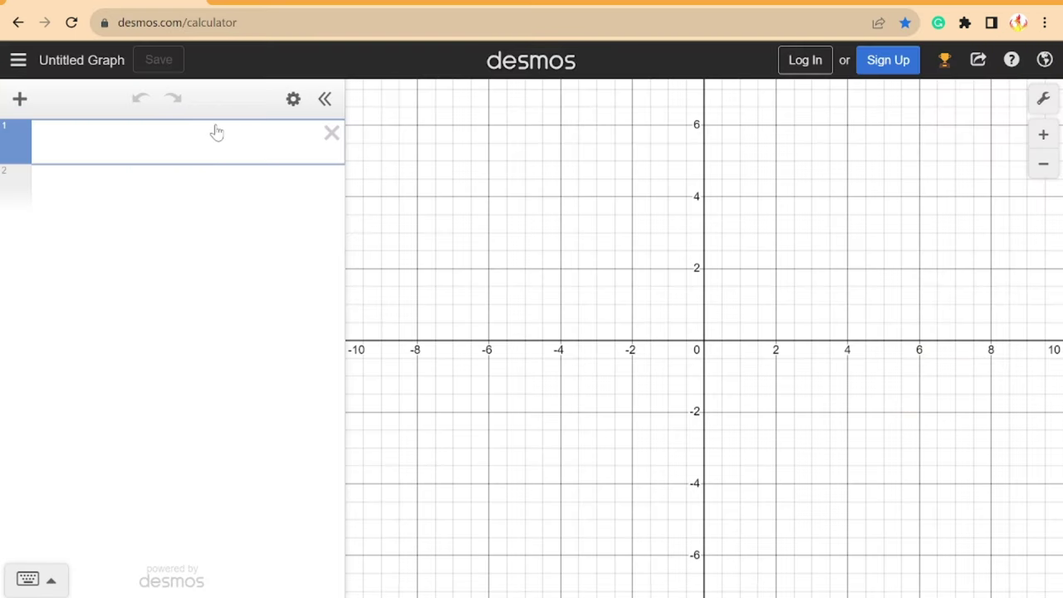
Plot y = x and show the coordinates of the point at the origin.
text(y=x)
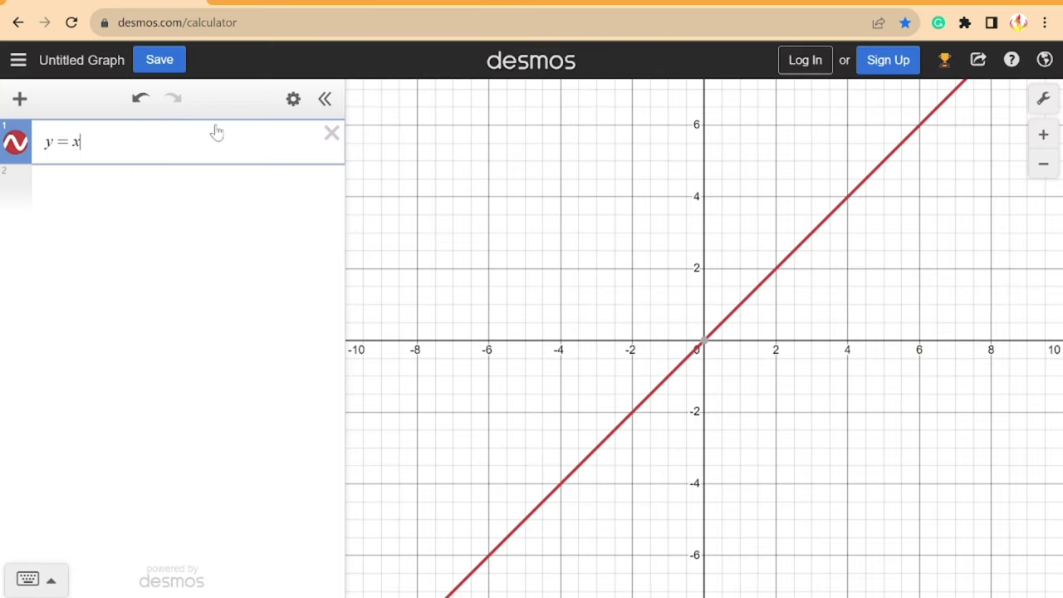
scroll(766, 349, down, 3)
scroll(782, 351, up, 5)
scroll(782, 351, up, 5)
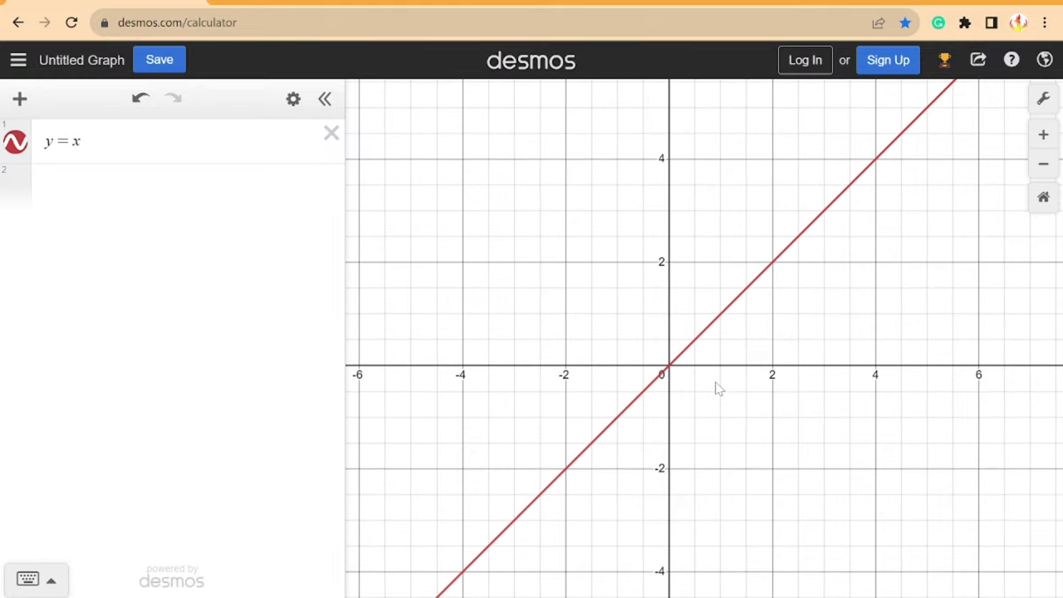
mouse_move(621, 424)
mouse_down()
mouse_move(541, 503)
mouse_move(695, 404)
mouse_move(487, 570)
mouse_move(866, 232)
mouse_move(696, 396)
mouse_move(679, 382)
mouse_move(840, 215)
mouse_move(499, 544)
mouse_move(671, 366)
mouse_up()
click(669, 368)
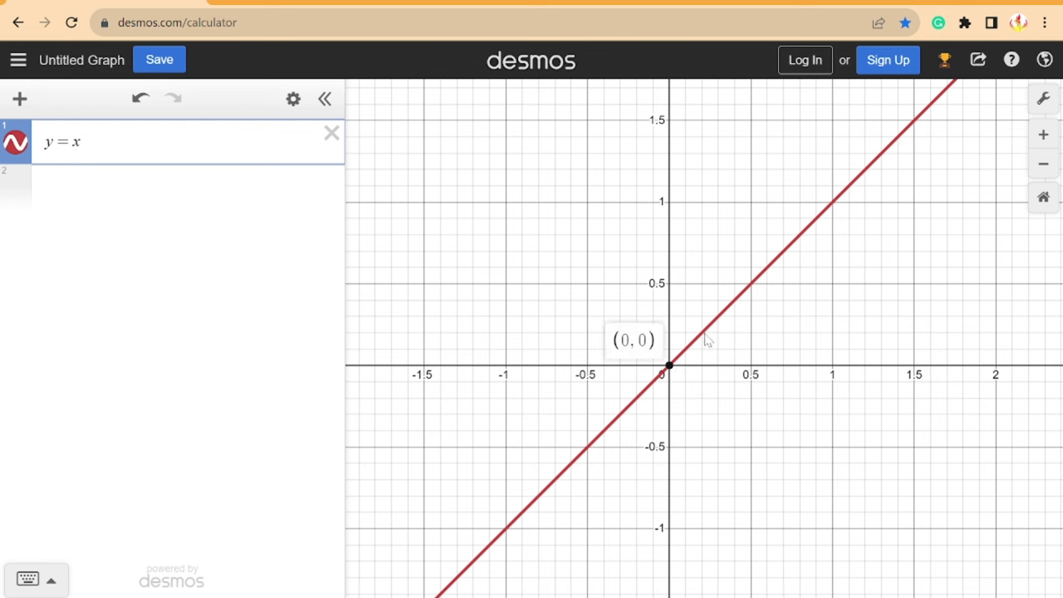
click(840, 261)
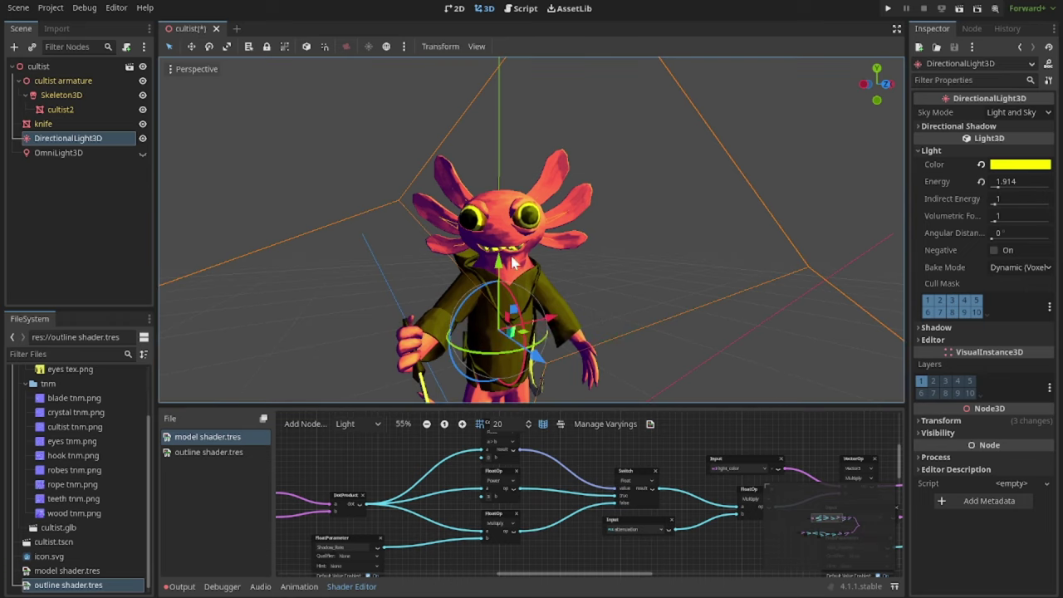
Switch to Godot and examine the shading on the cultist's head and the Power node in the Light graph.
scroll(560, 162, up, 5)
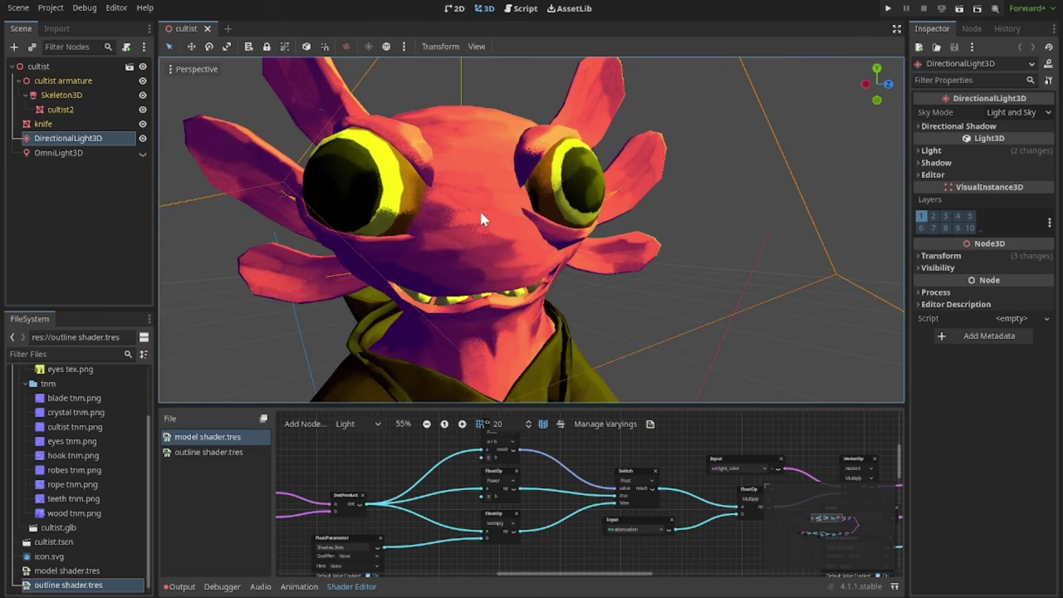
middle_drag(482, 213, 520, 198)
middle_drag(420, 240, 562, 220)
scroll(558, 221, down, 4)
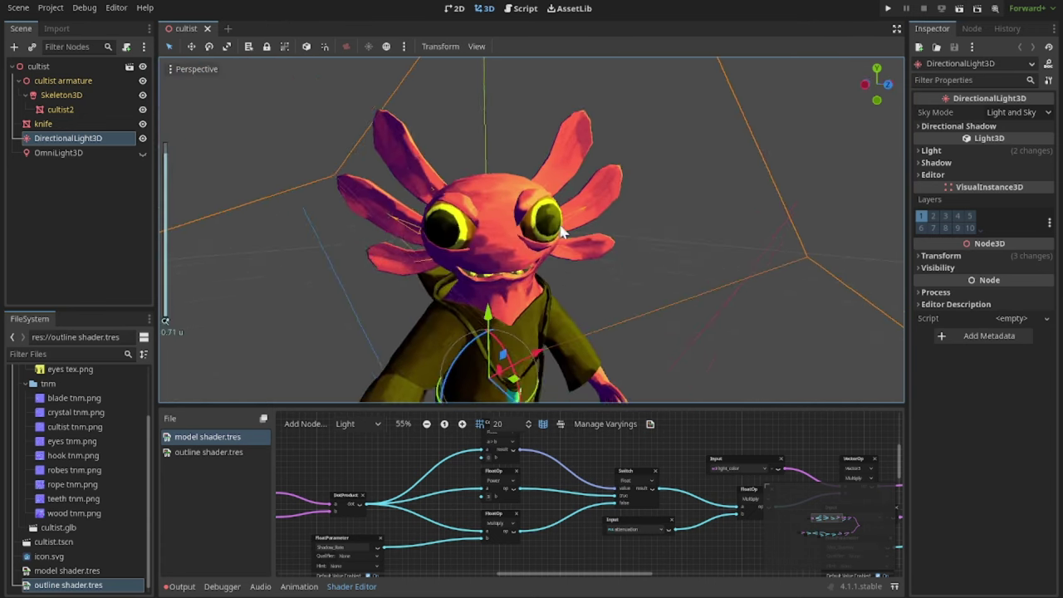
scroll(463, 499, down, 1)
scroll(463, 498, up, 3)
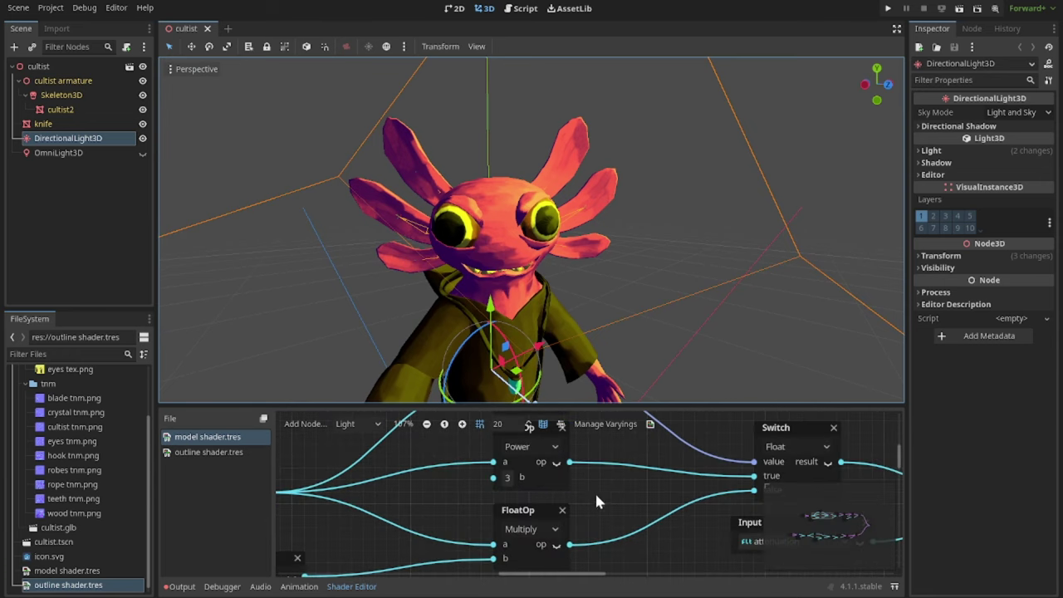
scroll(483, 465, up, 1)
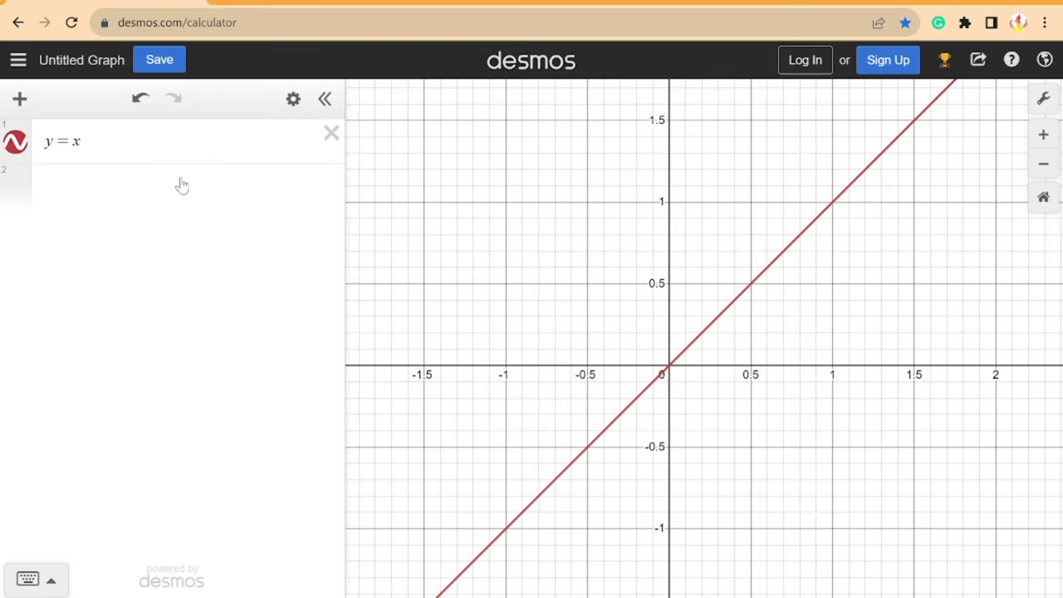
Switch to Desmos and plot y = x^3 as the second expression.
click(181, 185)
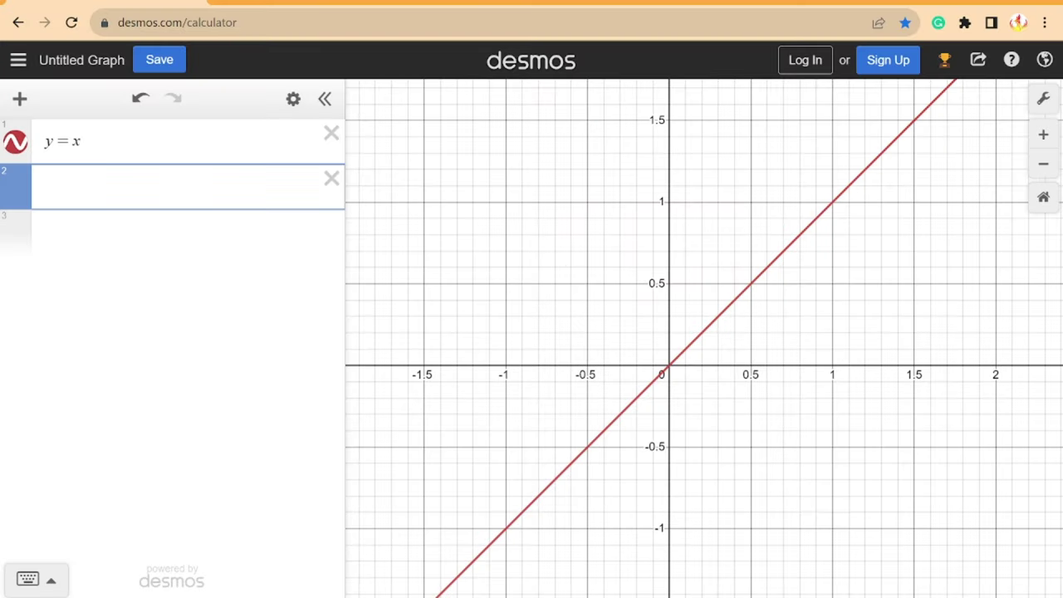
text(y = x^3)
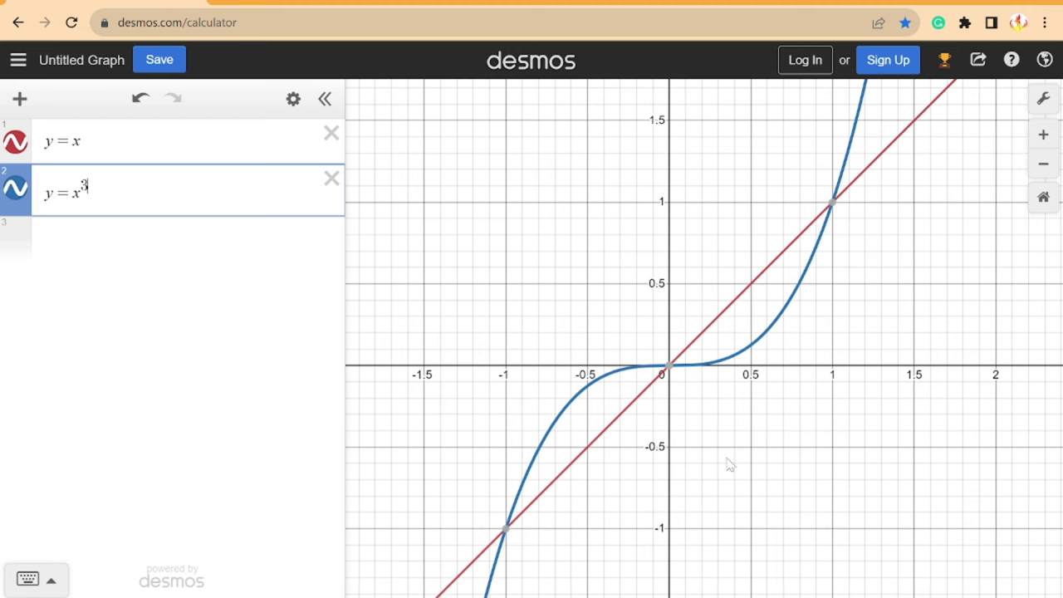
scroll(769, 440, up, 2)
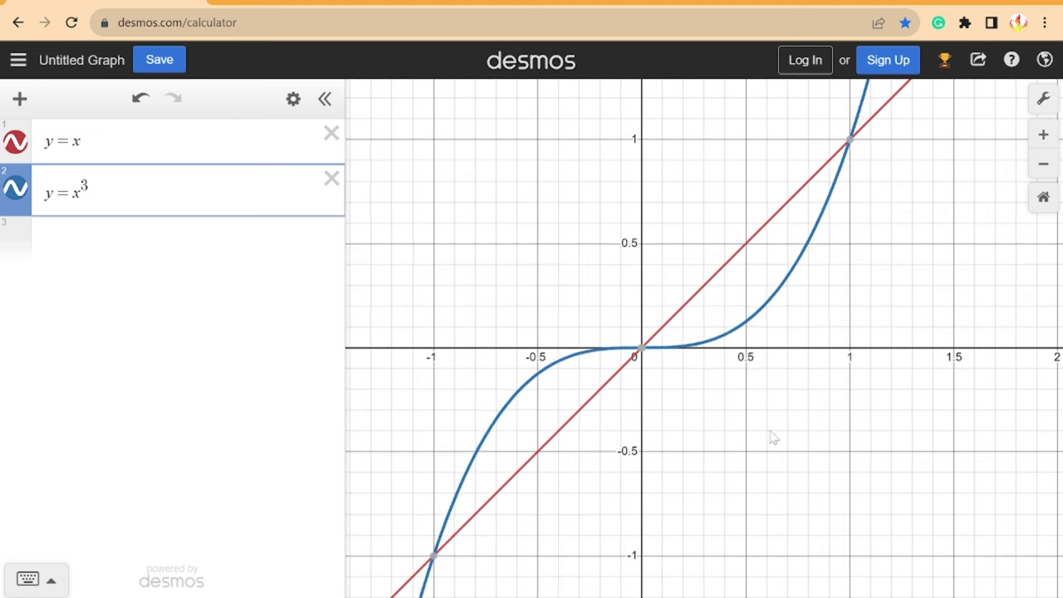
Compare the y = x line with the y = x^3 curve between the origin and x = 1.
click(740, 399)
click(648, 337)
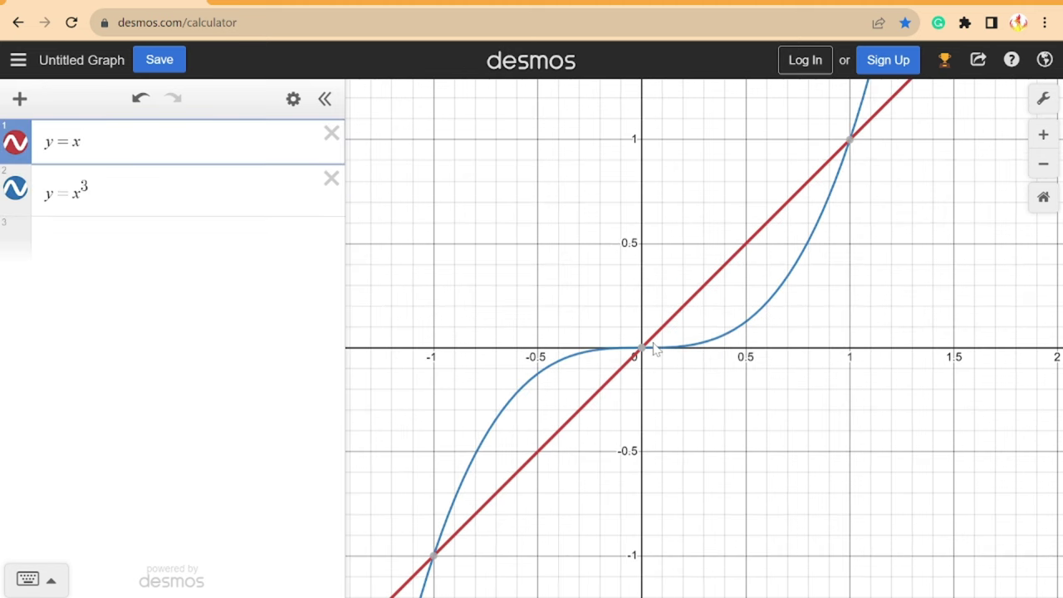
click(643, 348)
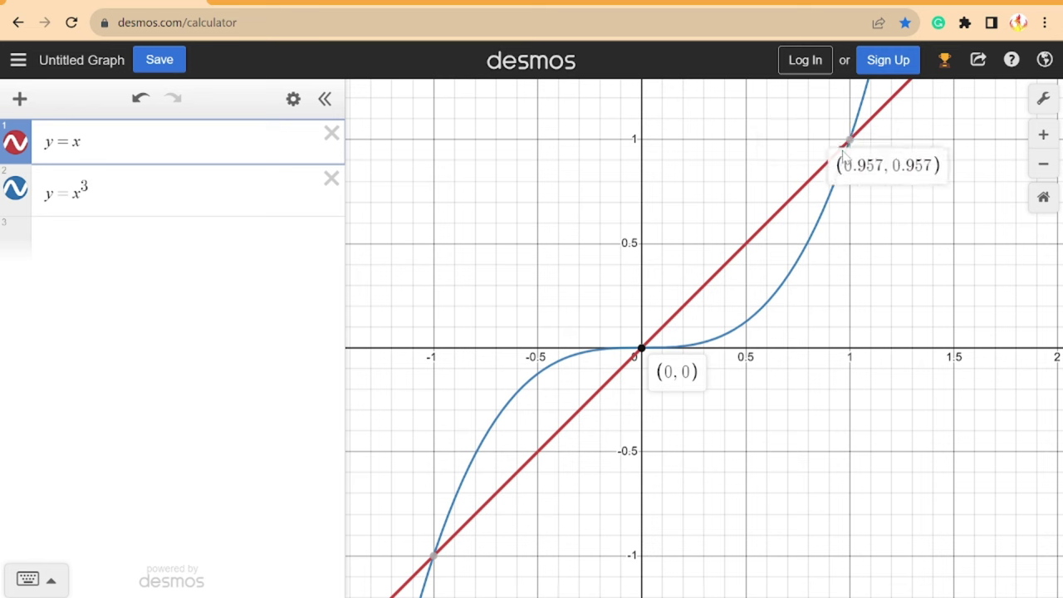
click(684, 346)
mouse_move(738, 328)
mouse_down()
mouse_move(772, 295)
mouse_move(829, 193)
mouse_up()
click(876, 289)
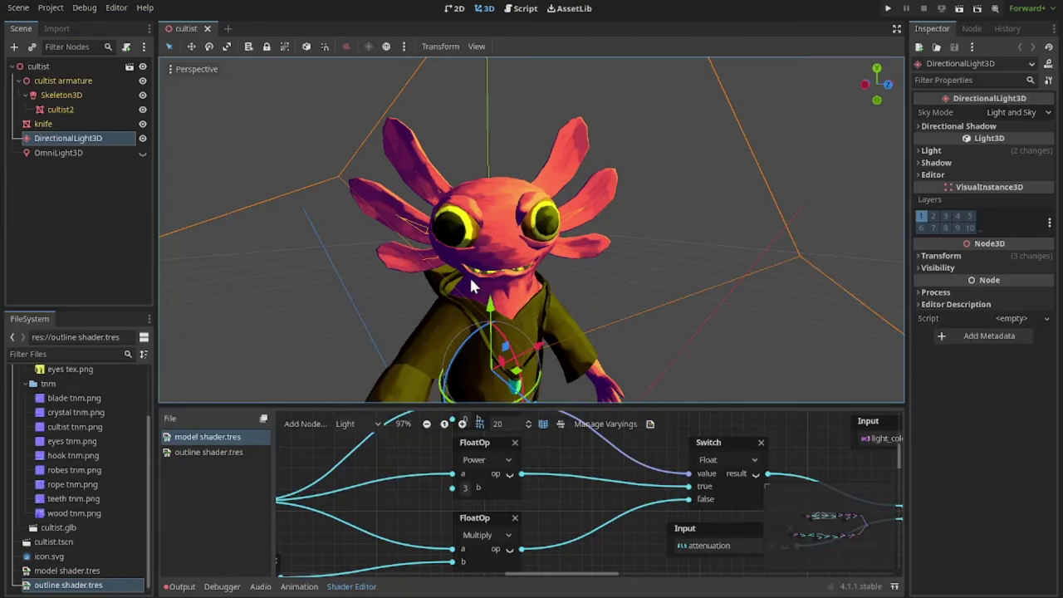
Switch to Godot and inspect the transition from light to shadow on the cultist's head from the front and side.
scroll(469, 275, up, 3)
scroll(478, 262, up, 3)
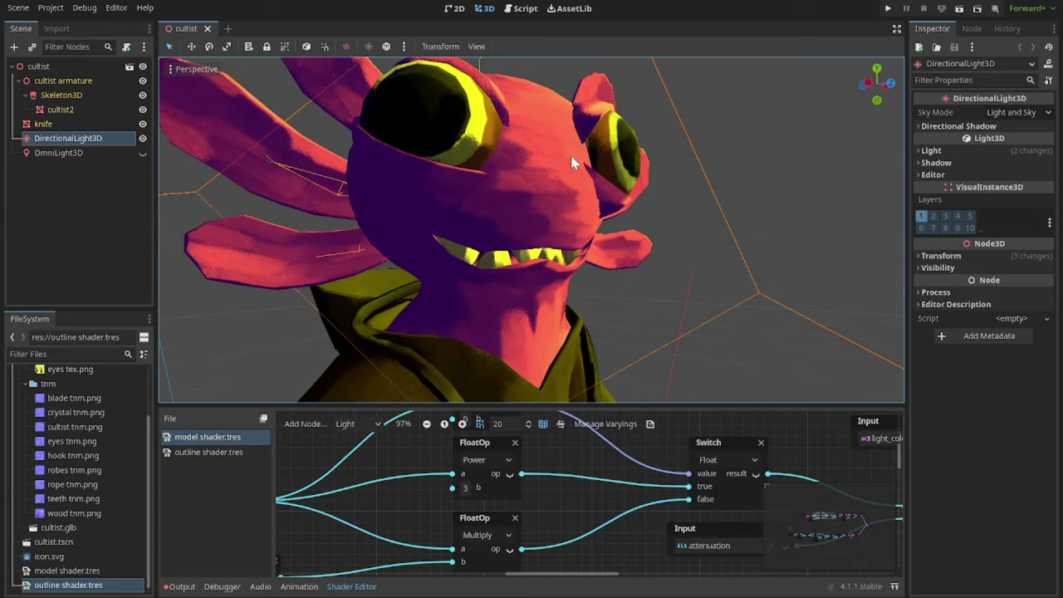
scroll(455, 262, down, 5)
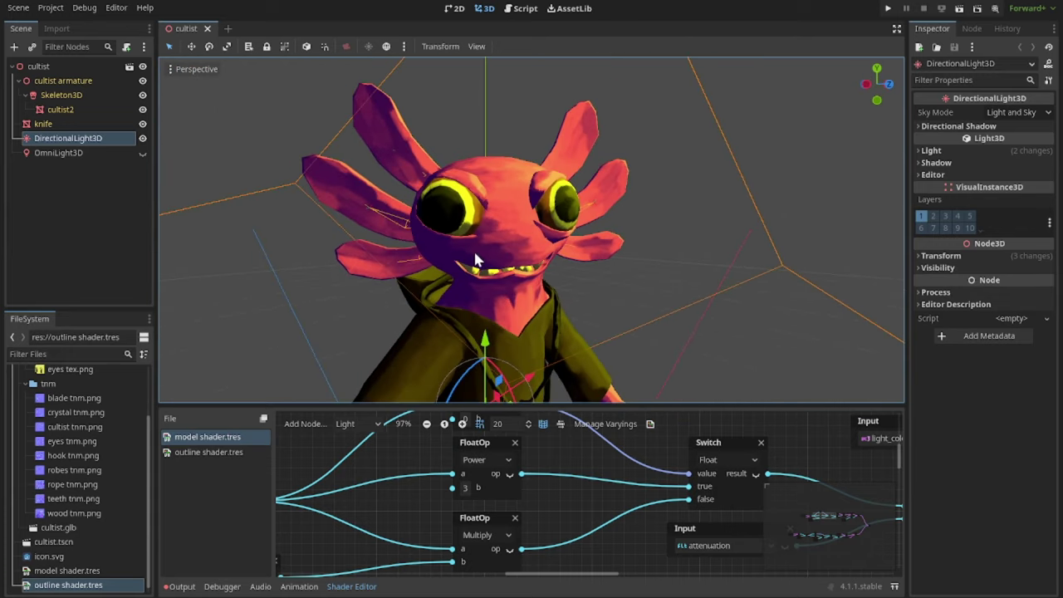
scroll(593, 233, down, 4)
middle_drag(503, 254, 584, 223)
scroll(603, 217, up, 5)
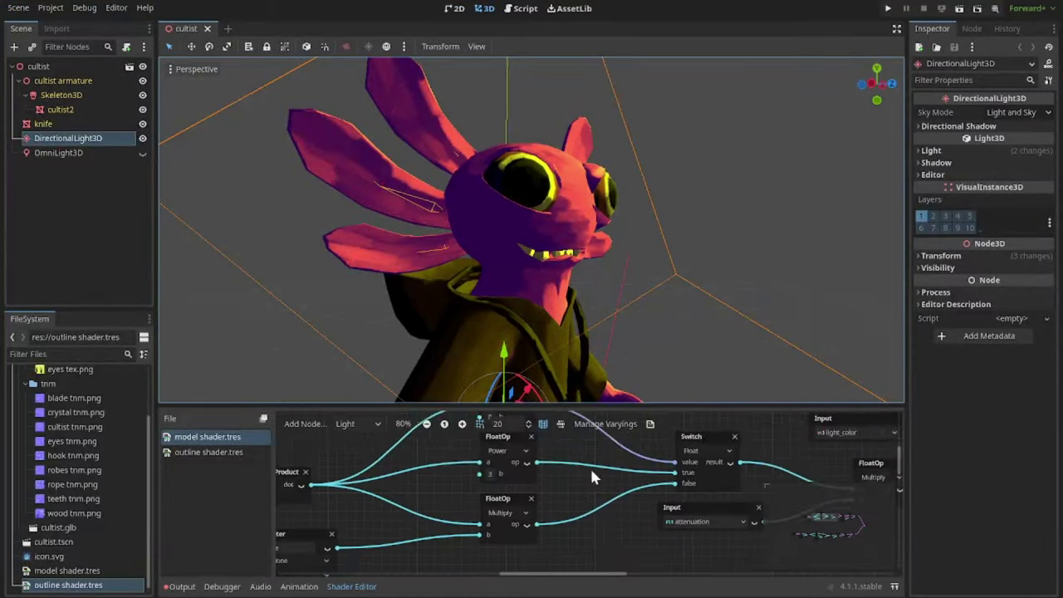
Examine the Power and Multiply nodes feeding the Switch node in the Light graph.
middle_drag(591, 470, 658, 453)
mouse_move(443, 486)
middle_down()
mouse_move(434, 506)
mouse_move(436, 484)
middle_up()
scroll(436, 485, down, 3)
ctrl+scroll(441, 469, up, 3)
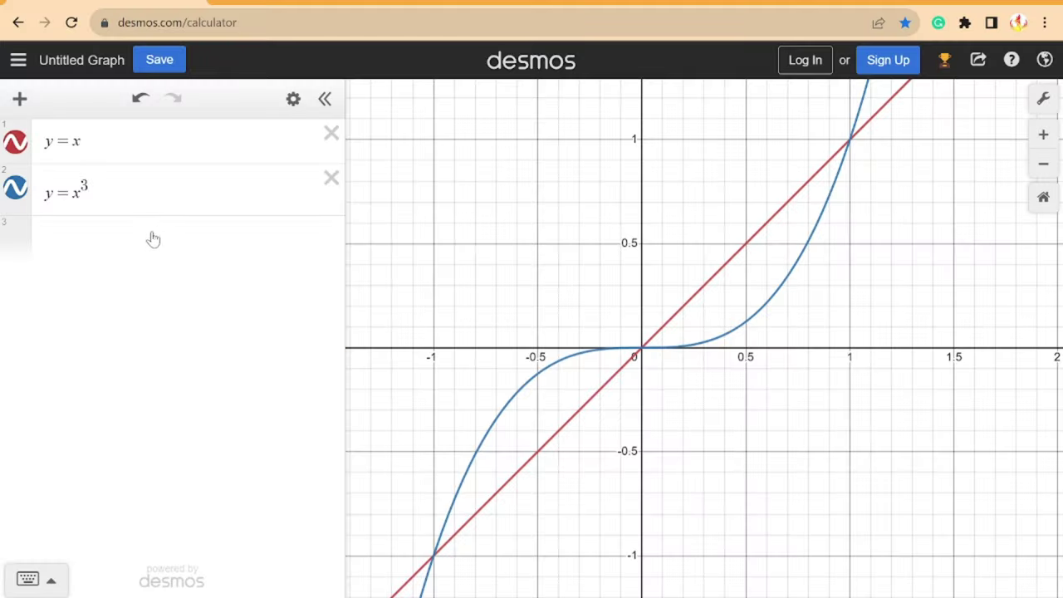
Switch to Desmos and restrict the y = x^3 curve to 0 ≤ x ≤ 1.
click(153, 239)
key(Up)
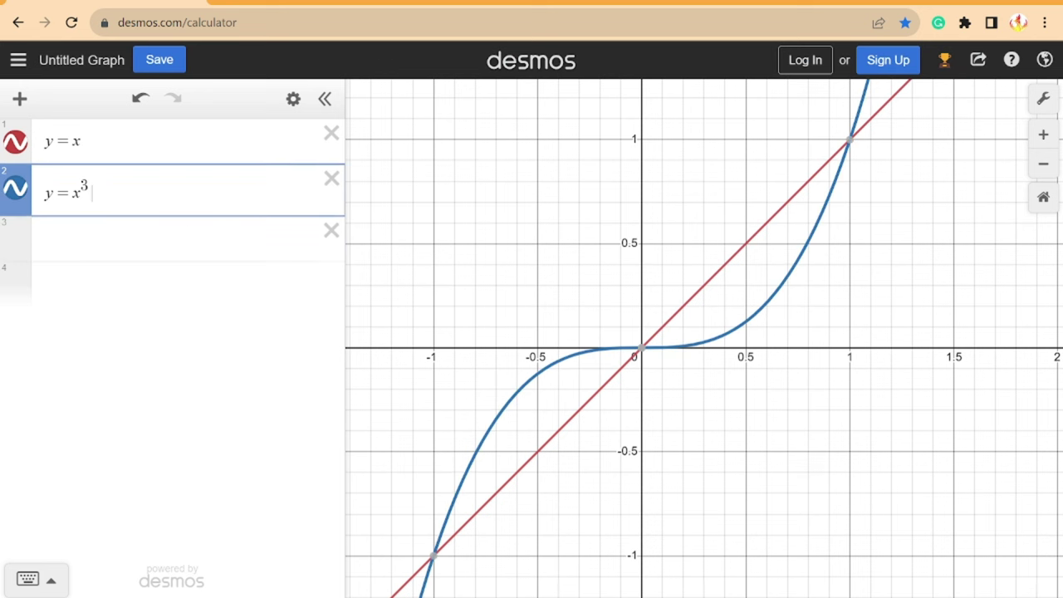
text({0<=)
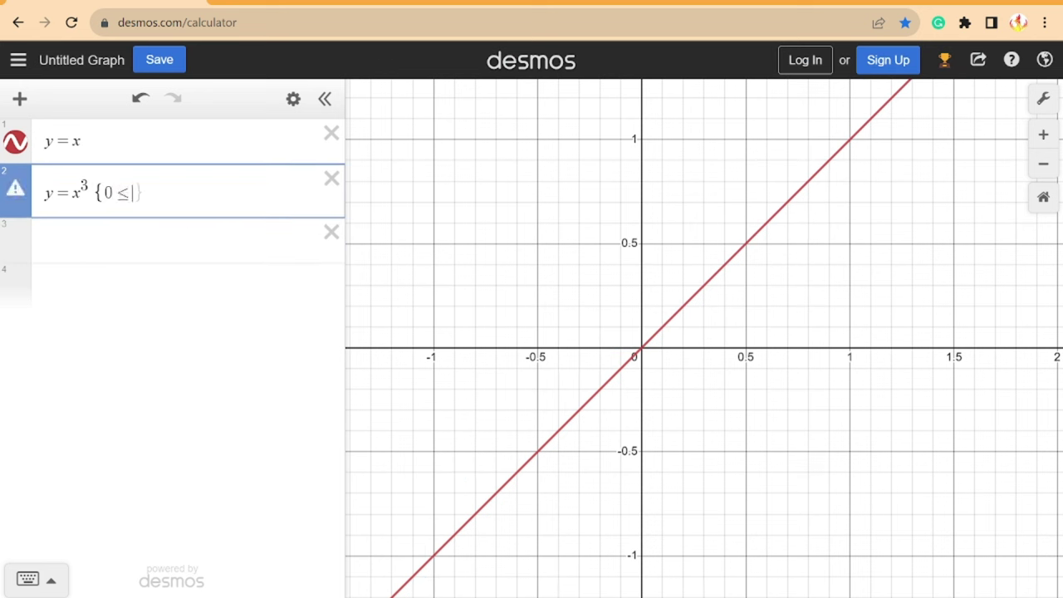
text(x<=1)
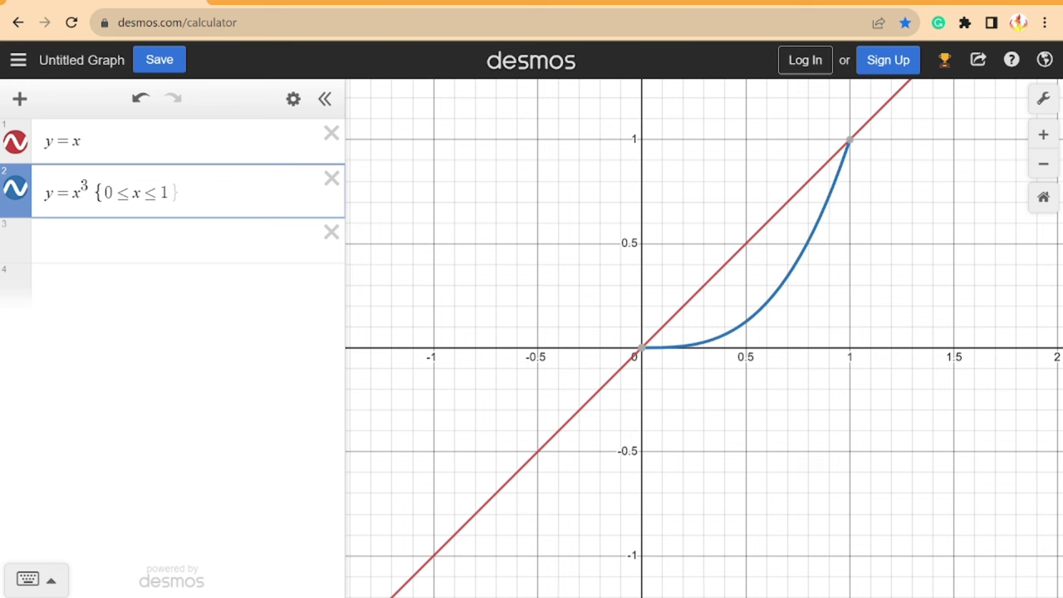
key(Return)
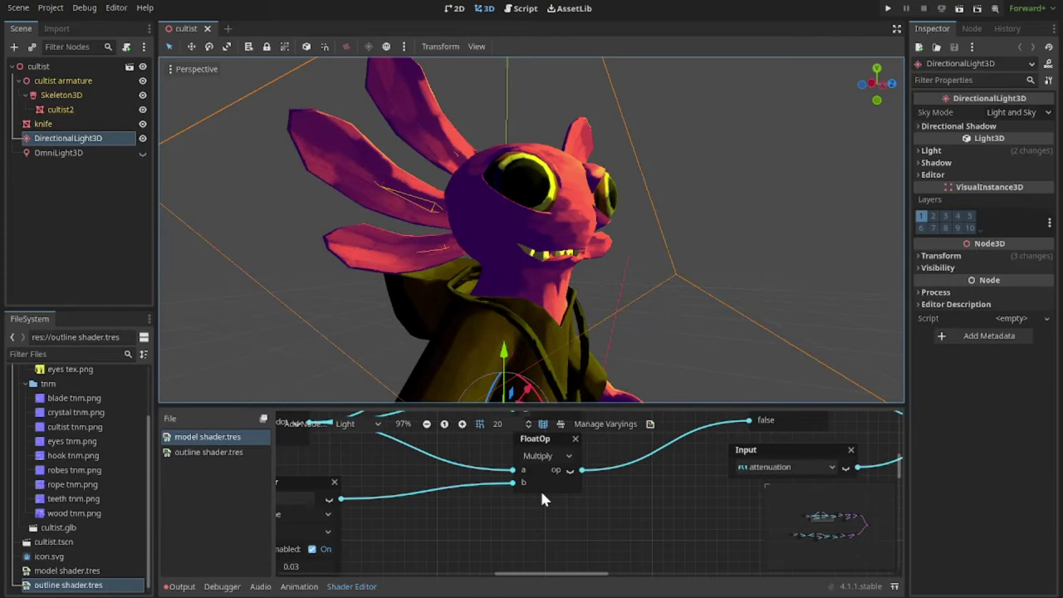
Switch to Godot, select the cultist2 mesh and view its surface material overrides alongside the Shadow_Rate parameter.
click(75, 108)
click(946, 180)
click(952, 158)
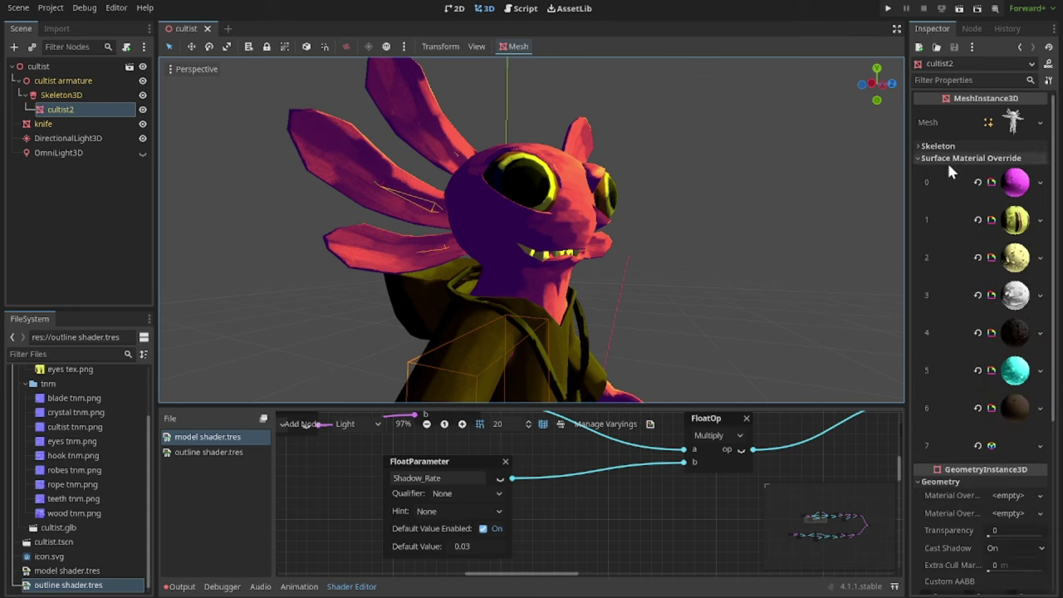
click(998, 187)
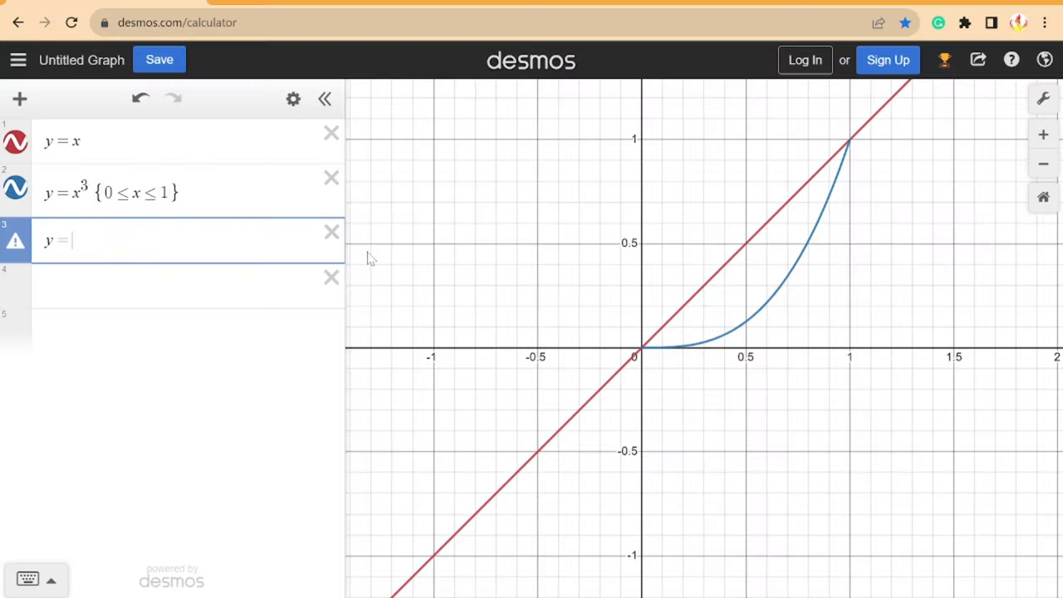
Switch to Desmos and plot y = 0.04x restricted to -1 ≤ x ≤ 0 as the third expression.
text(y = 0.04x )
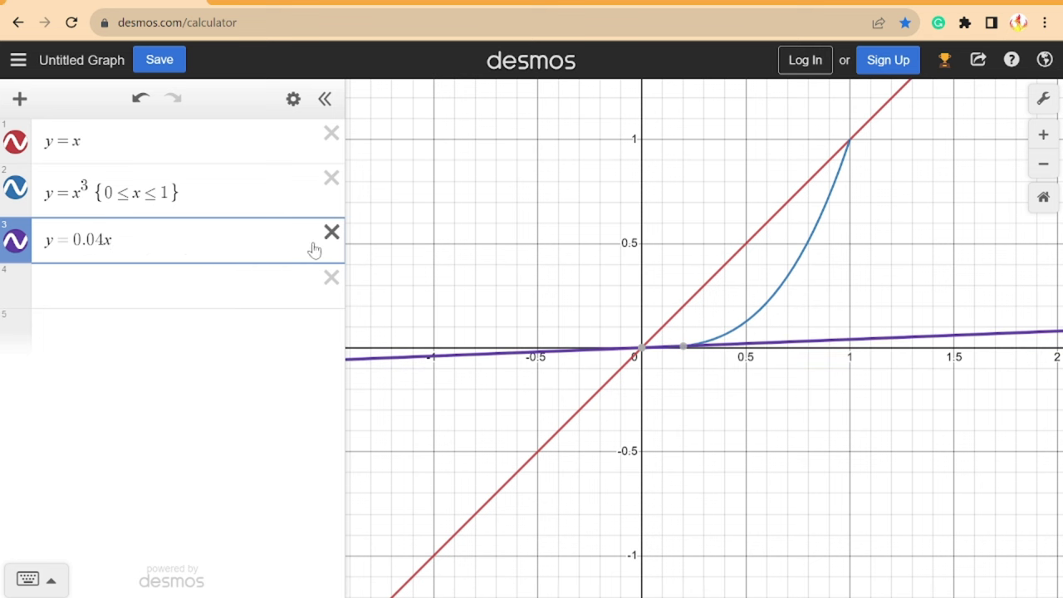
text({)
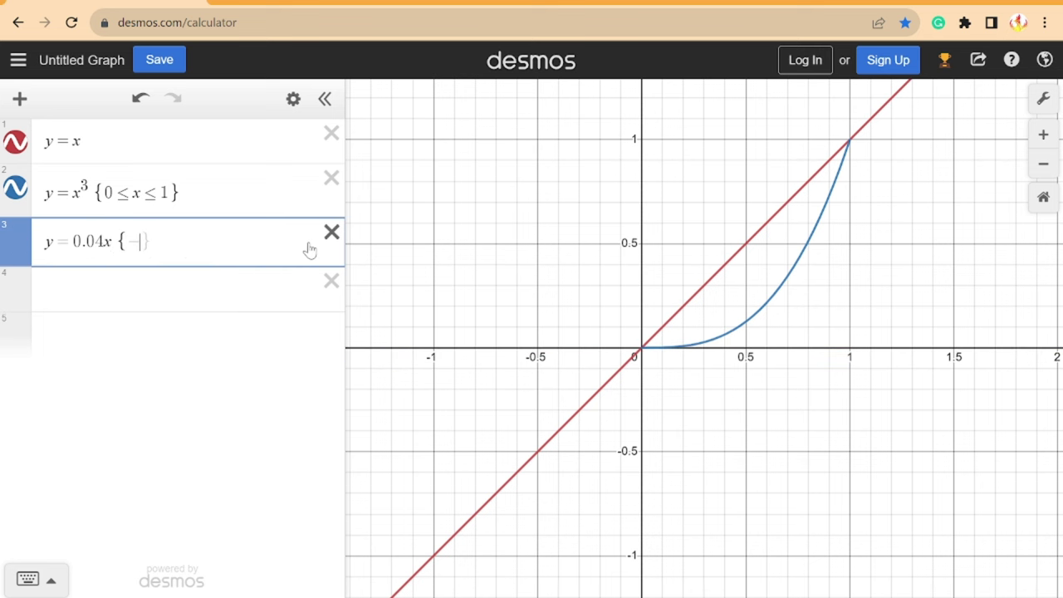
text(-1 < x < 0)
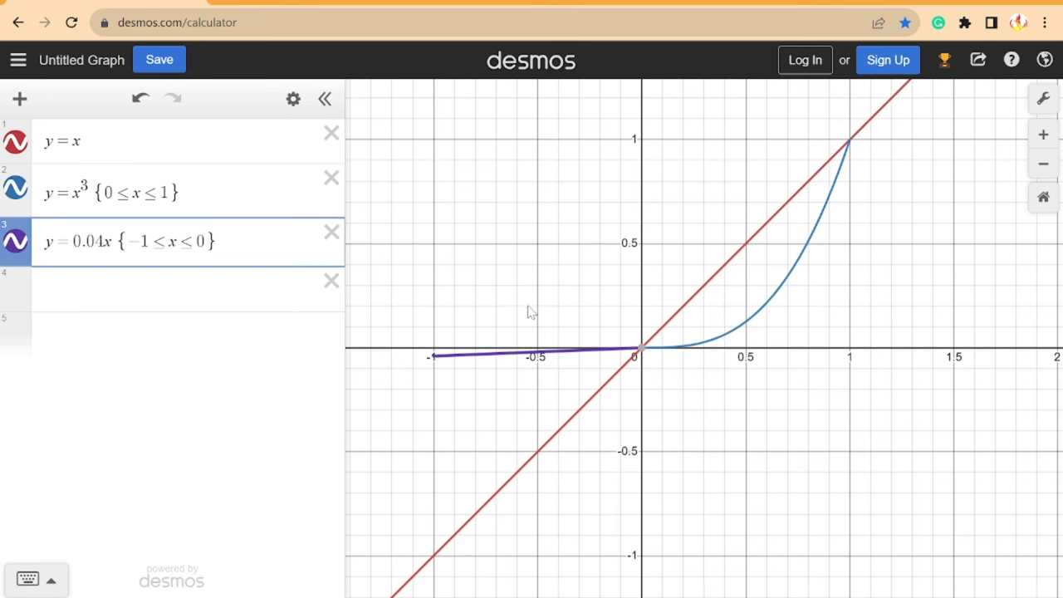
Examine the y = 0.04x segment from the origin to x = -1.
scroll(582, 353, up, 5)
scroll(693, 356, down, 3)
drag(634, 373, 727, 365)
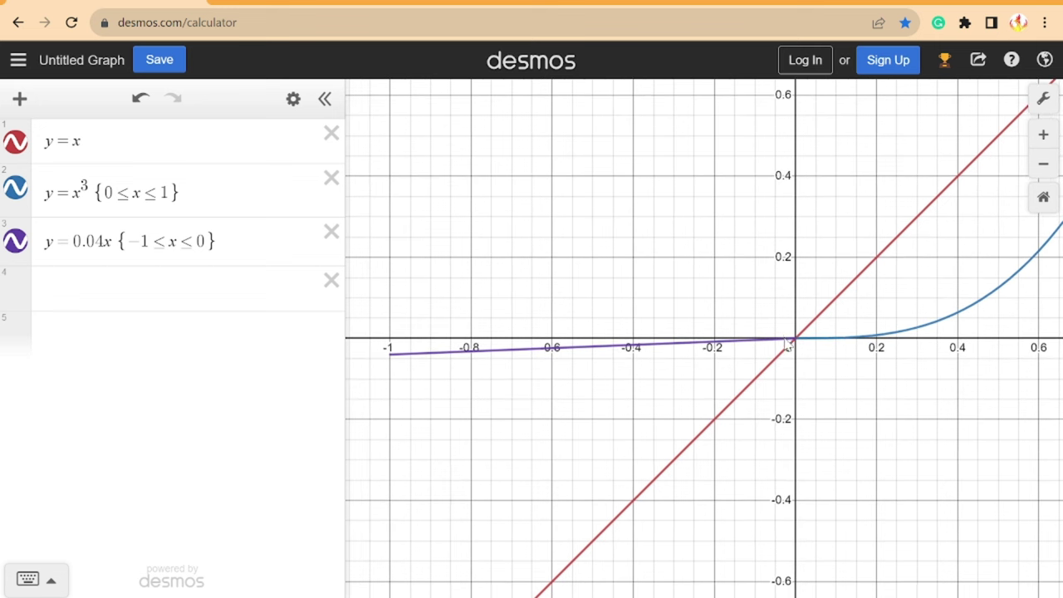
drag(787, 345, 390, 366)
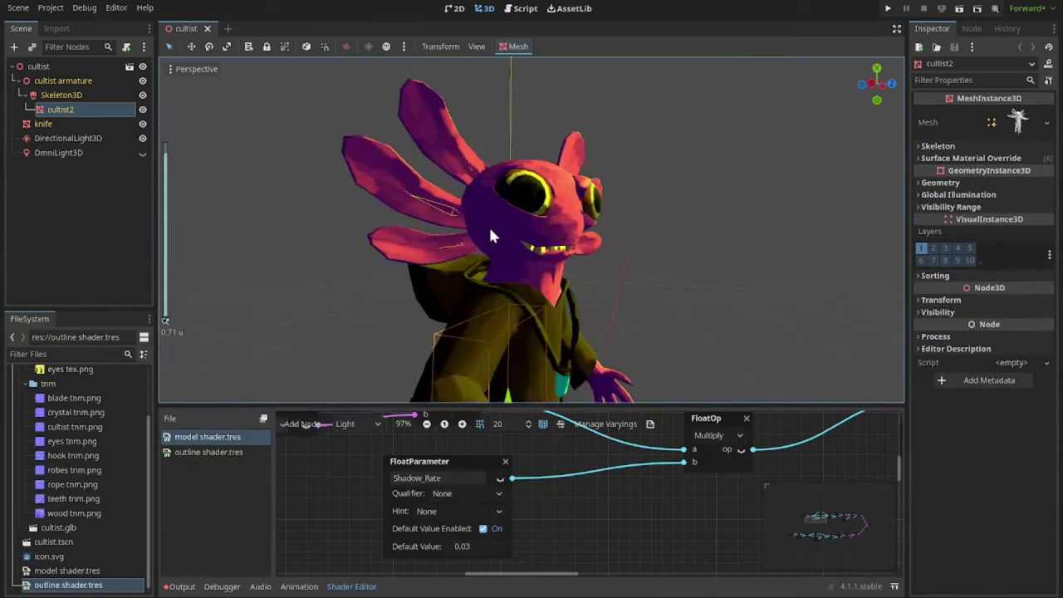
Switch to Godot and inspect the shadowed side and front of the cultist's head.
scroll(489, 224, up, 2)
middle_drag(370, 181, 396, 201)
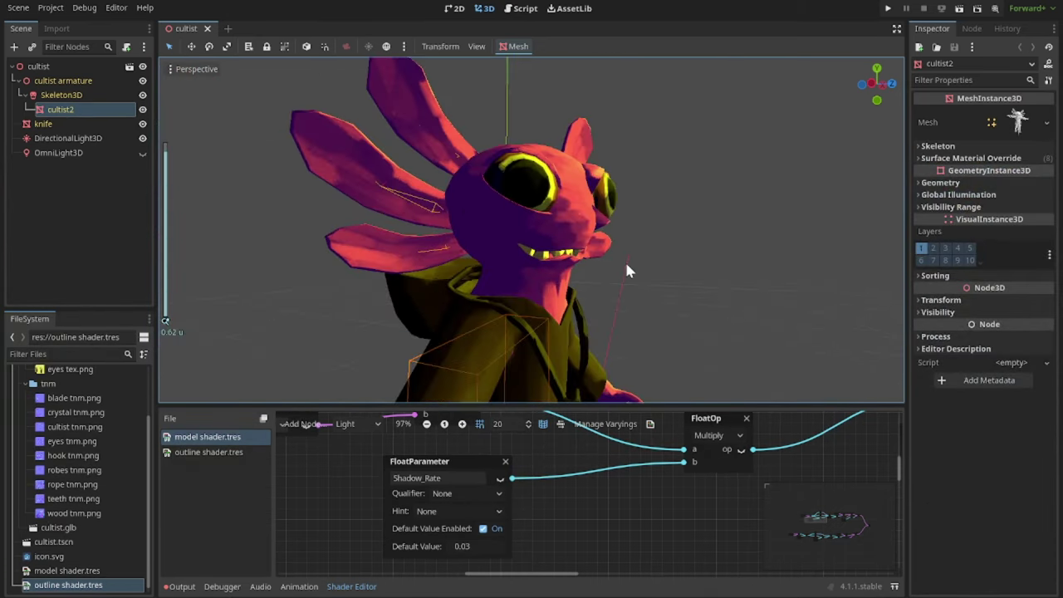
middle_drag(627, 272, 503, 214)
middle_drag(592, 214, 399, 241)
Select DirectionalLight3D and expand its Light settings to view the light color.
click(73, 153)
click(68, 137)
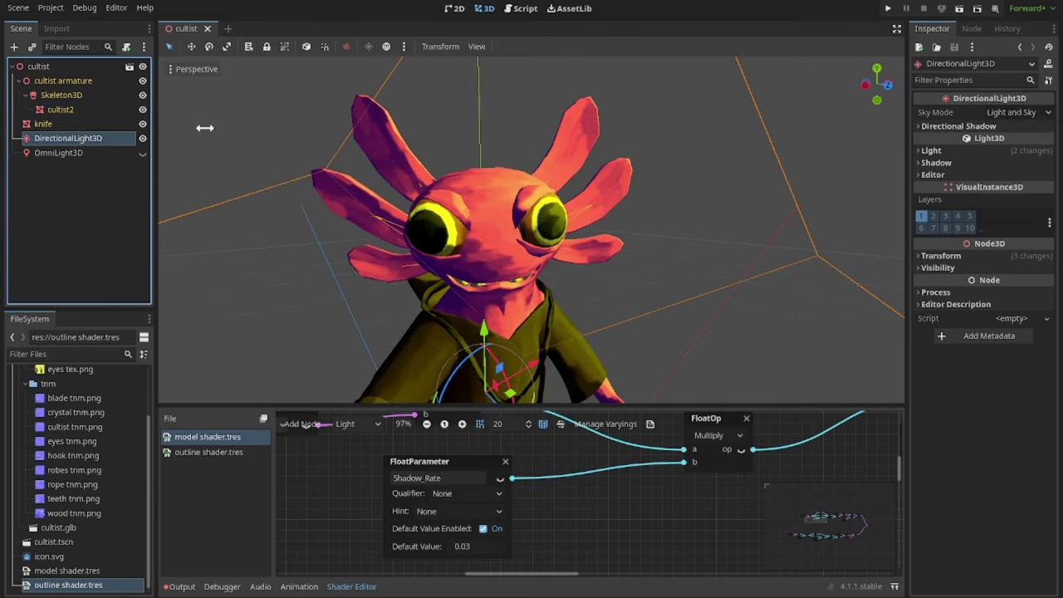
click(959, 125)
click(958, 126)
click(932, 150)
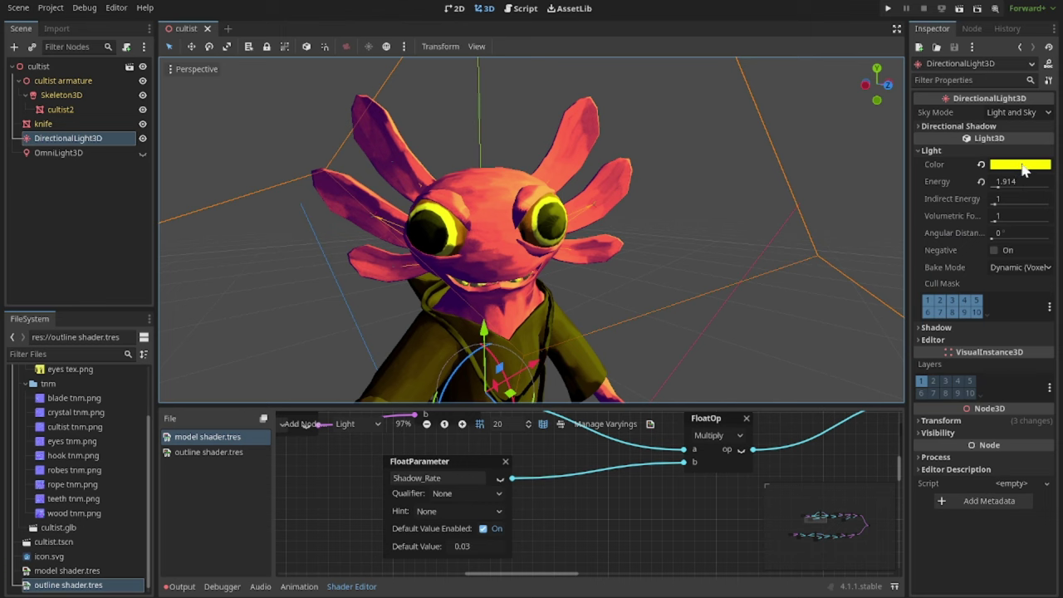
click(993, 164)
click(988, 168)
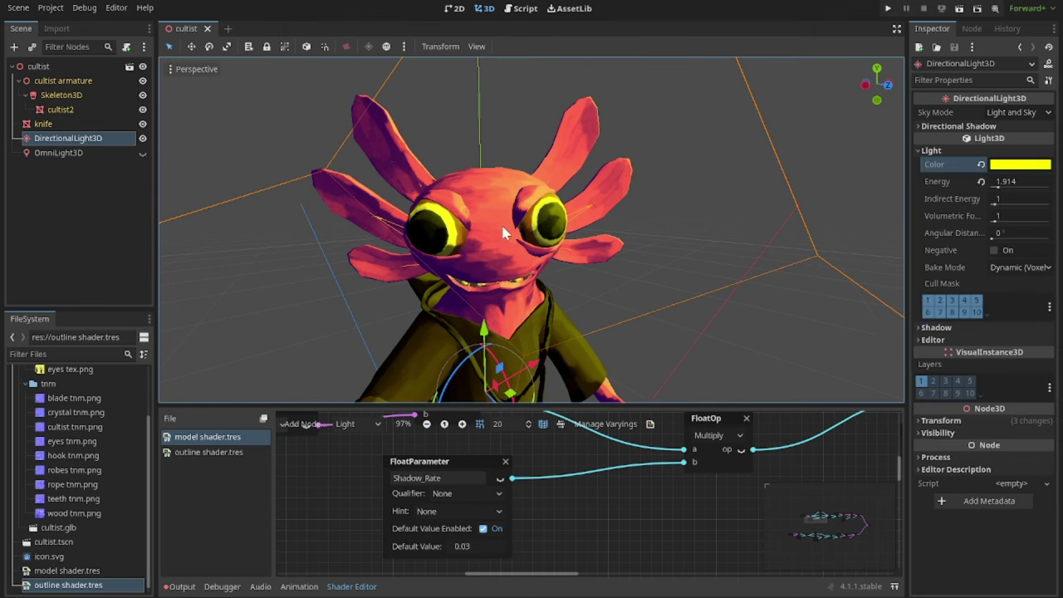
Reset the directional light's color to the default white, view the cultist under it, and undo the reset.
click(981, 163)
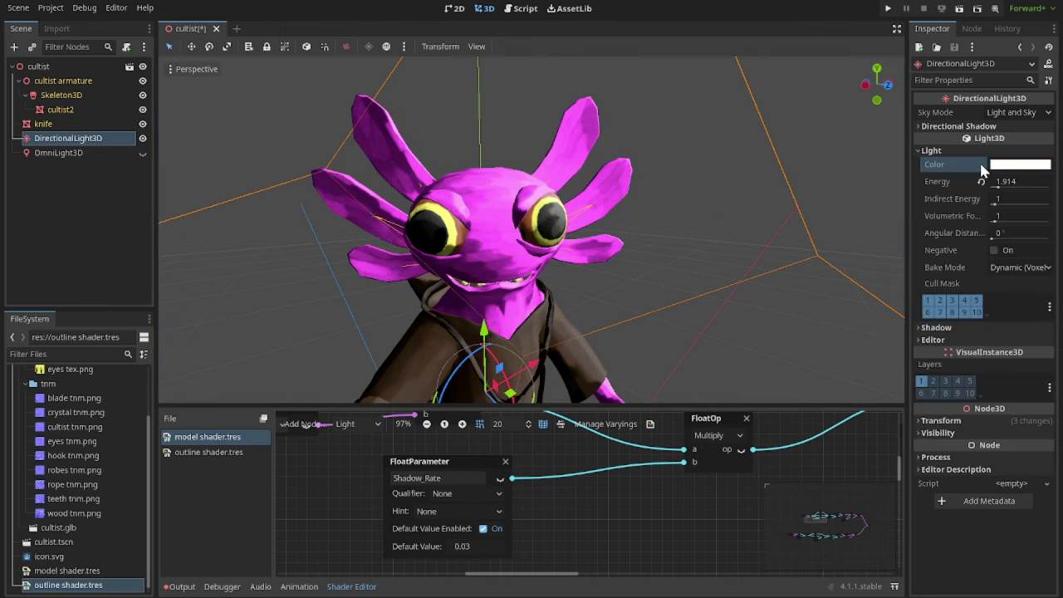
middle_drag(465, 218, 570, 232)
click(1007, 165)
click(821, 187)
key(ctrl+z)
scroll(548, 486, down, 8)
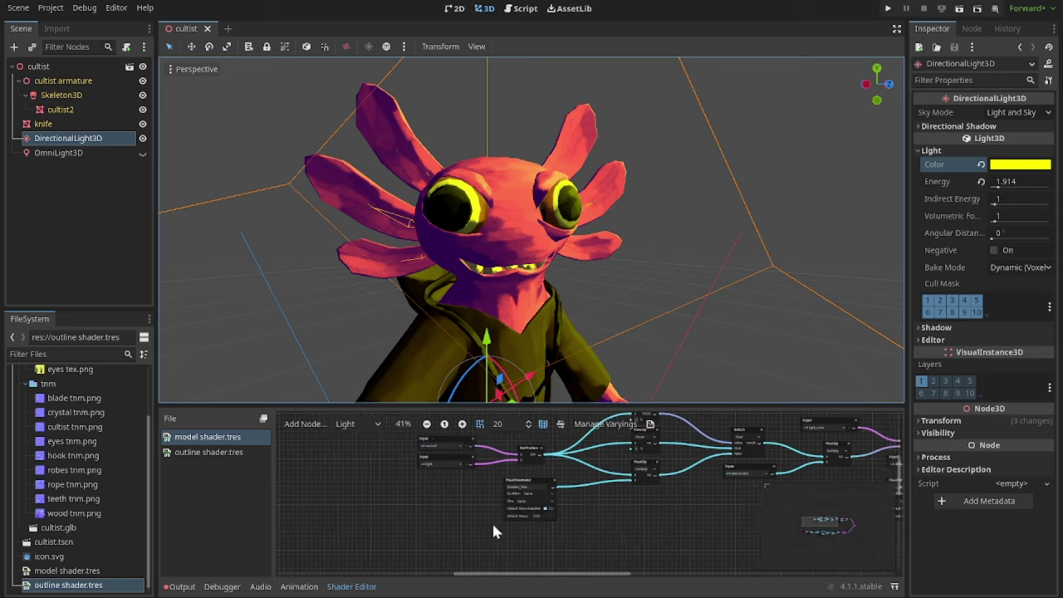
Disconnect the Multiply FloatOp from the Switch node's false input, view the cultist, and reconnect it.
middle_drag(712, 452, 593, 486)
scroll(593, 490, up, 9)
mouse_move(570, 498)
mouse_down()
mouse_move(480, 511)
mouse_move(532, 507)
mouse_up()
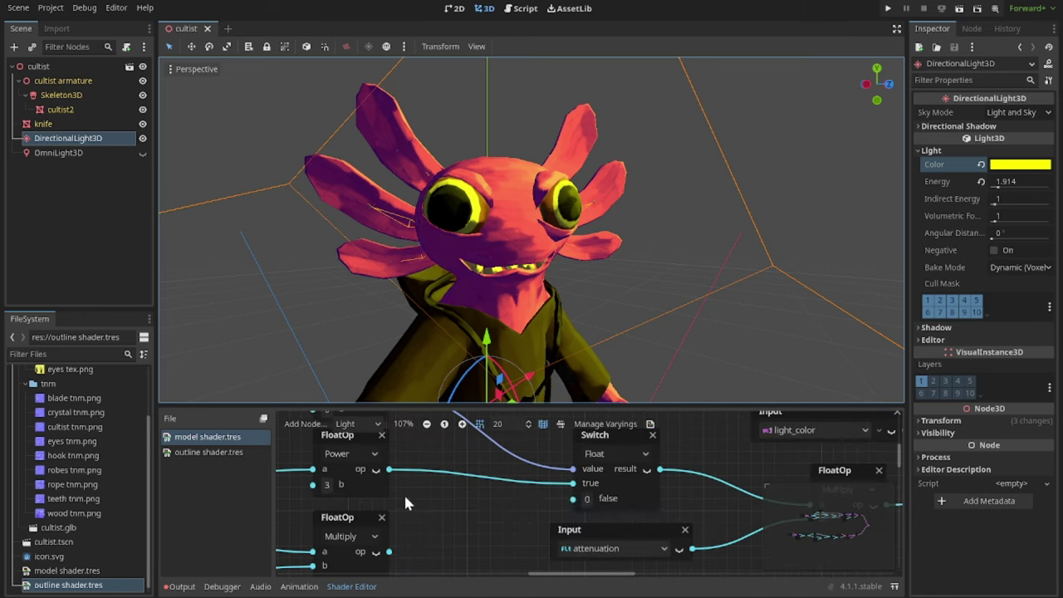
drag(389, 552, 572, 498)
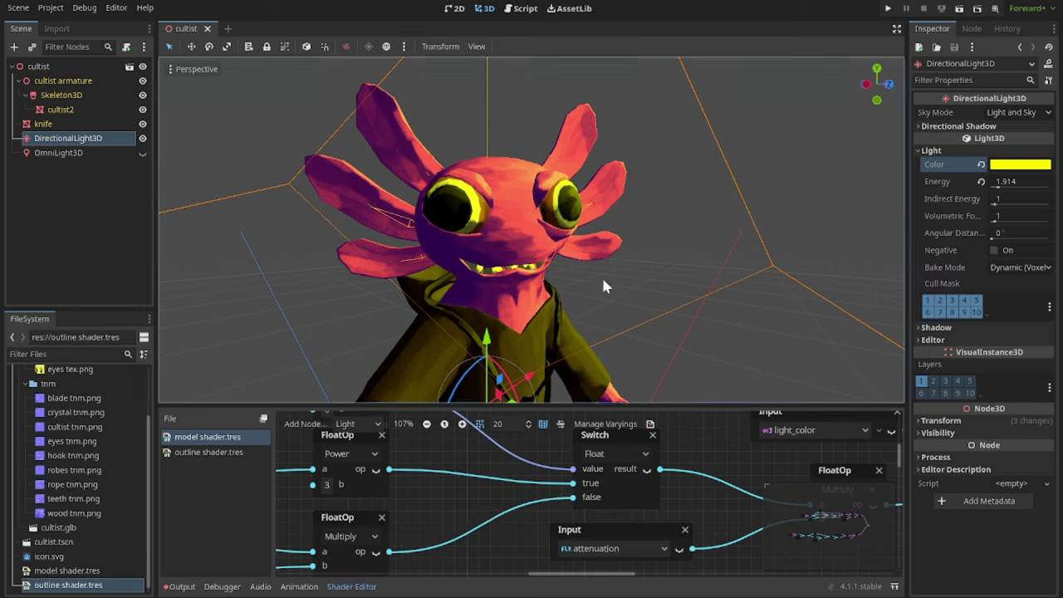
Examine how the Switch result is multiplied by attenuation and light_color, and view the cultist under the yellow light.
scroll(603, 280, down, 2)
scroll(538, 521, down, 3)
scroll(640, 507, up, 3)
middle_drag(640, 507, 468, 524)
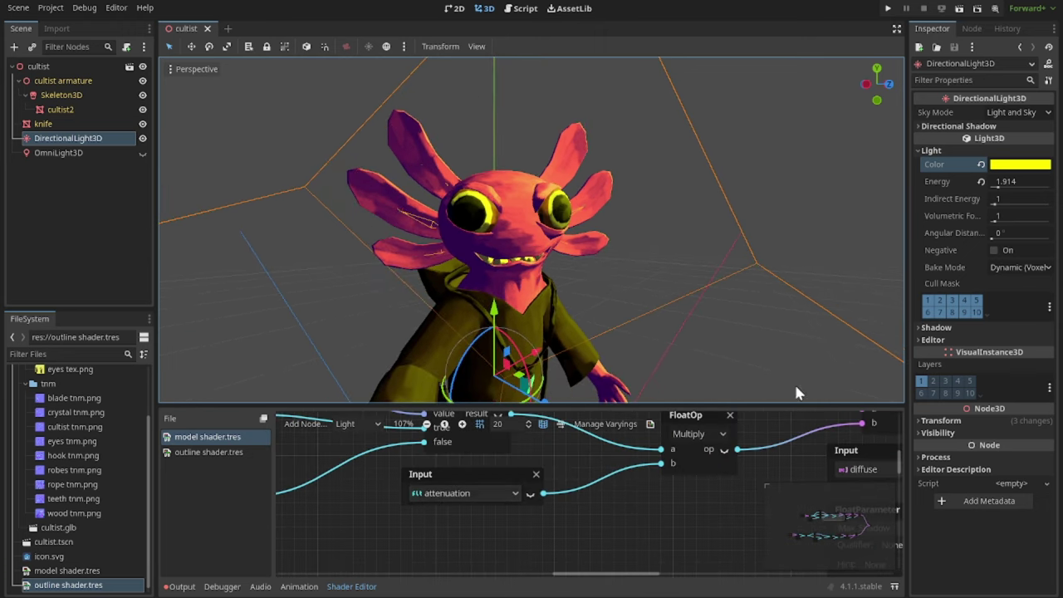
ctrl+scroll(610, 527, down, 4)
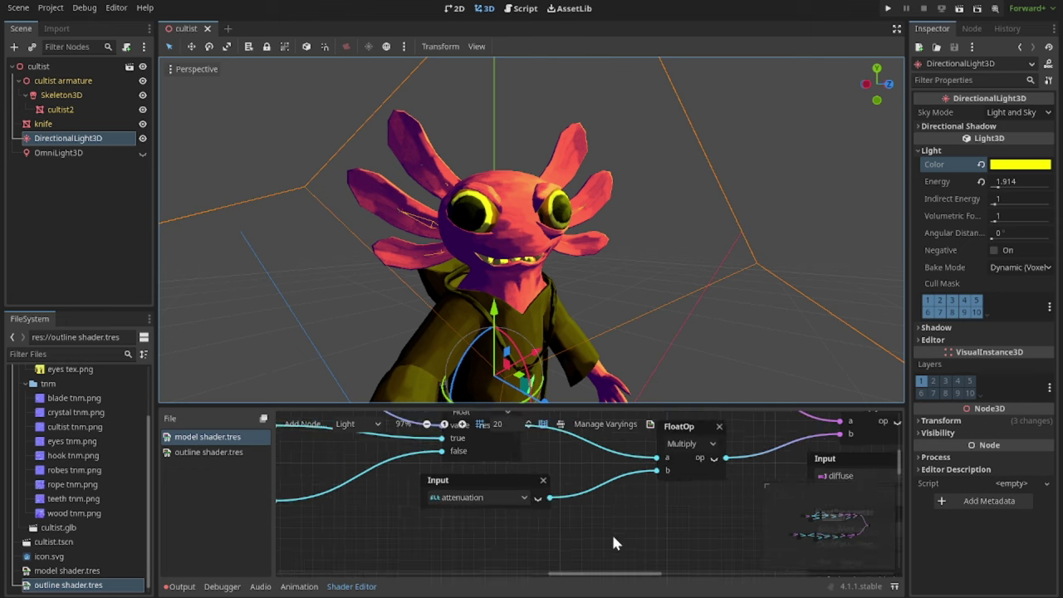
ctrl+scroll(534, 483, up, 3)
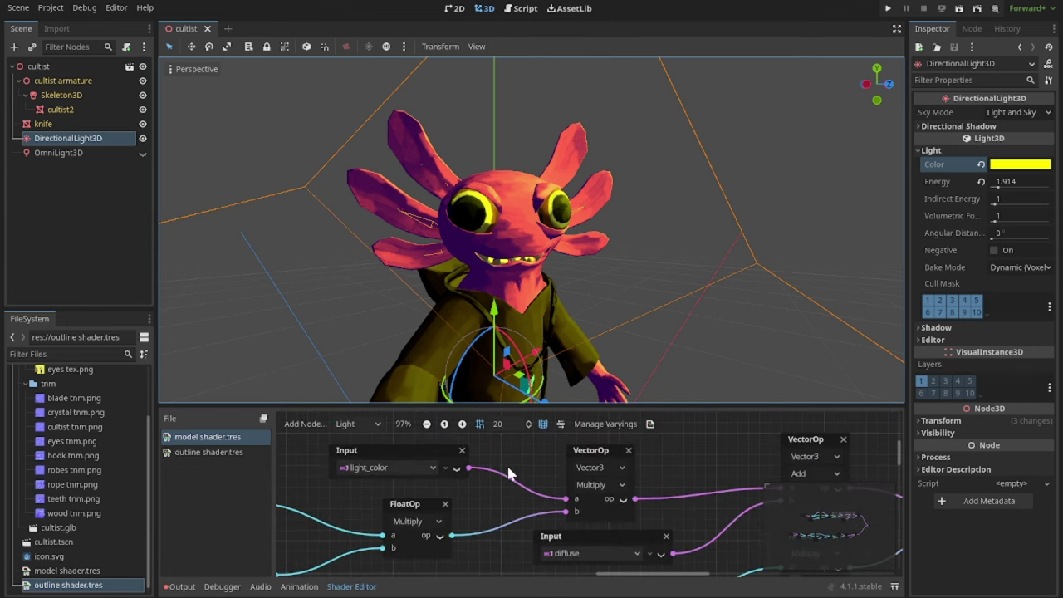
click(1000, 166)
middle_drag(651, 238, 525, 246)
scroll(579, 271, down, 4)
middle_drag(578, 271, 482, 276)
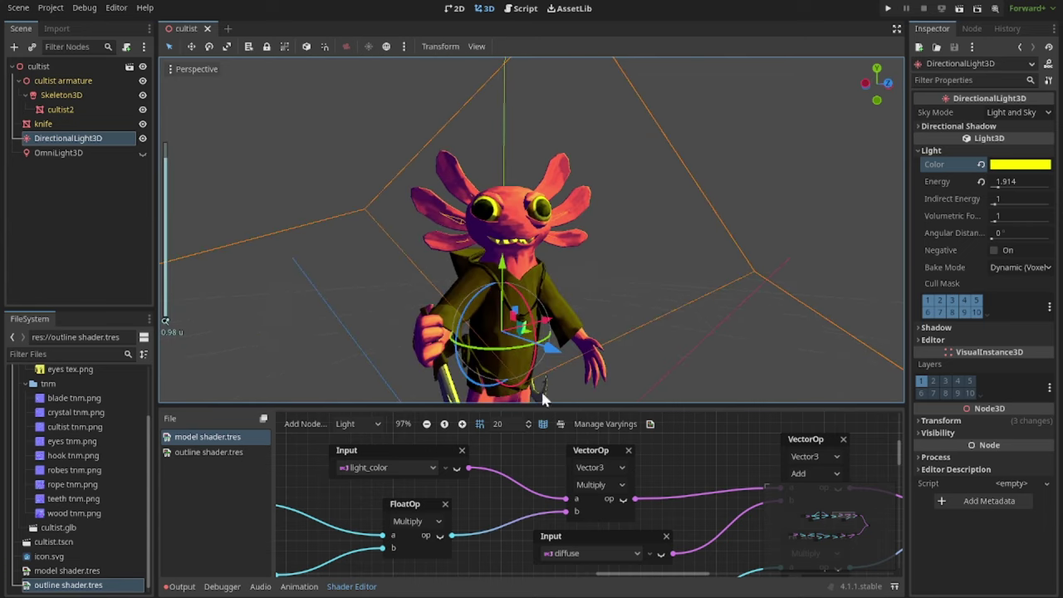
Examine the VectorOp Add node that includes diffuse and the Clamp node fed by Max_Shadow.
scroll(521, 478, down, 4)
middle_drag(479, 479, 358, 464)
scroll(523, 519, up, 4)
mouse_move(502, 513)
middle_down()
mouse_move(464, 537)
mouse_move(469, 488)
mouse_move(491, 502)
middle_up()
scroll(469, 488, down, 4)
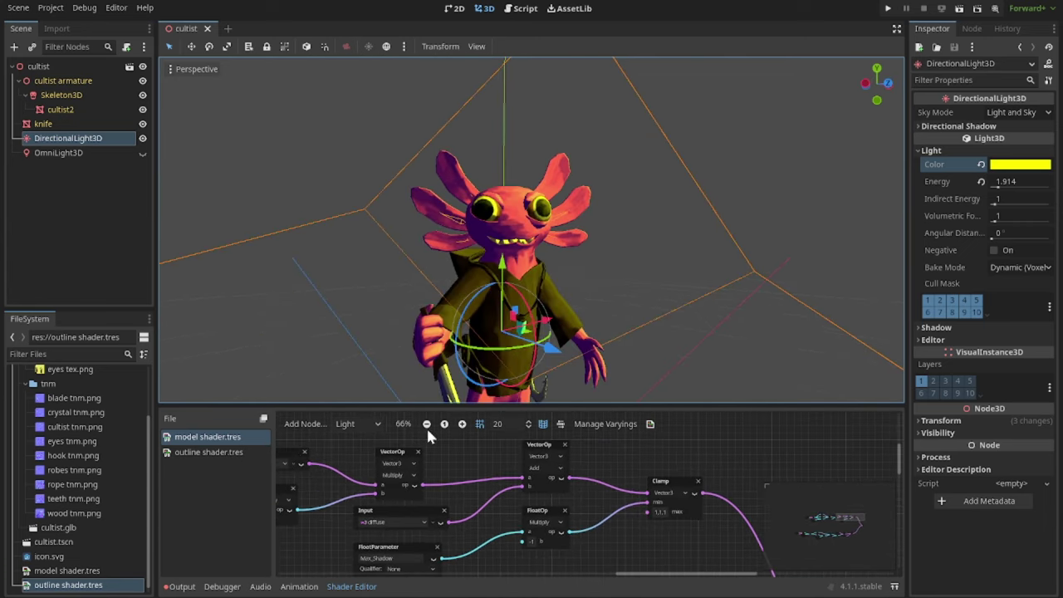
middle_drag(675, 141, 734, 316)
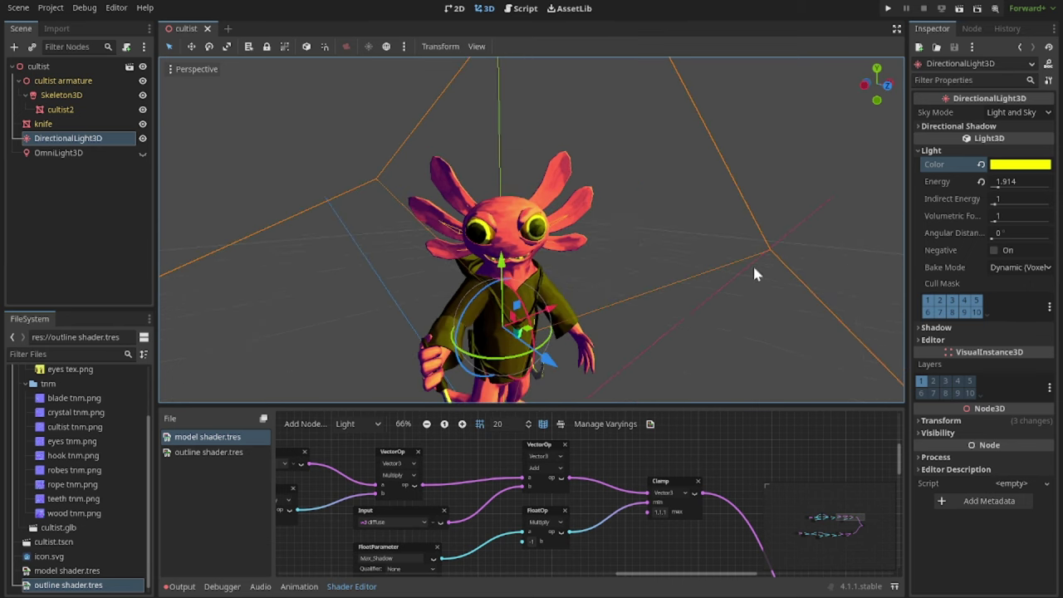
Duplicate DirectionalLight3D beside the original and set the copy's light color to magenta (ff00ff).
key(ctrl+d)
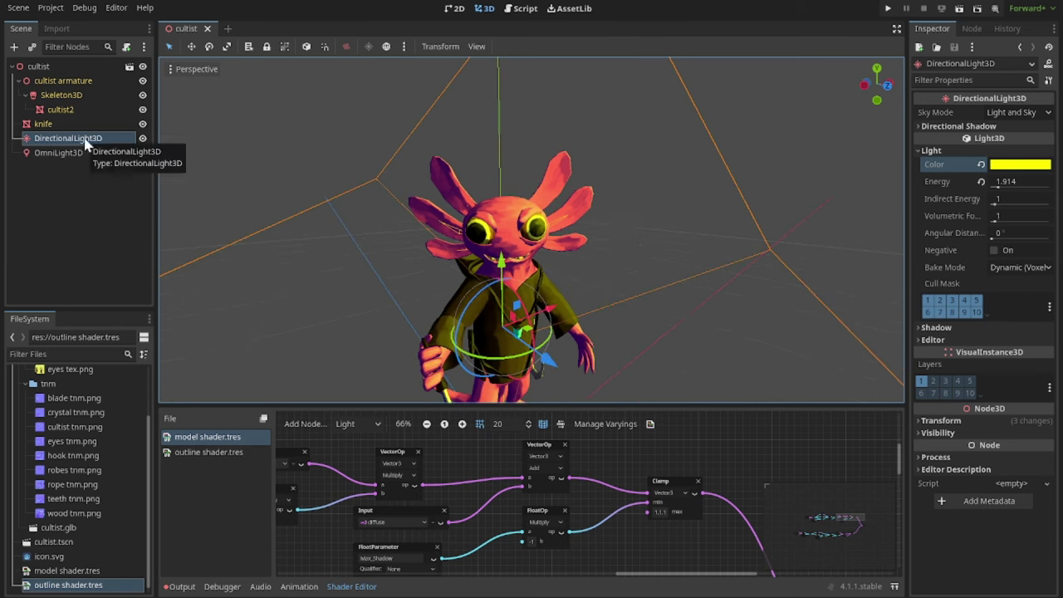
mouse_move(544, 332)
mouse_down()
mouse_move(350, 333)
mouse_move(231, 422)
mouse_up()
click(942, 152)
click(1010, 164)
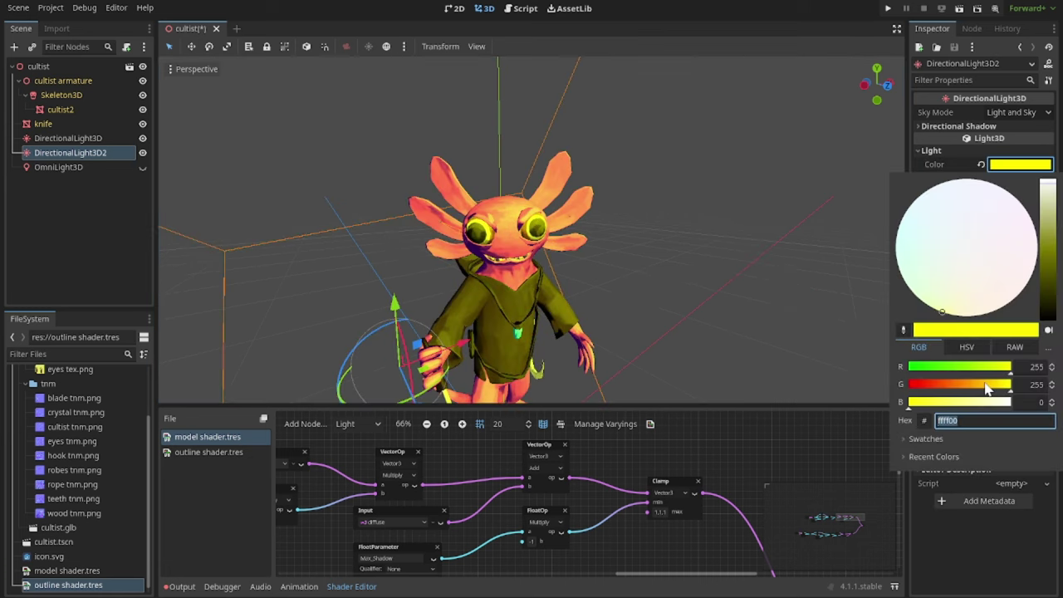
drag(987, 385, 832, 393)
drag(979, 398, 1015, 401)
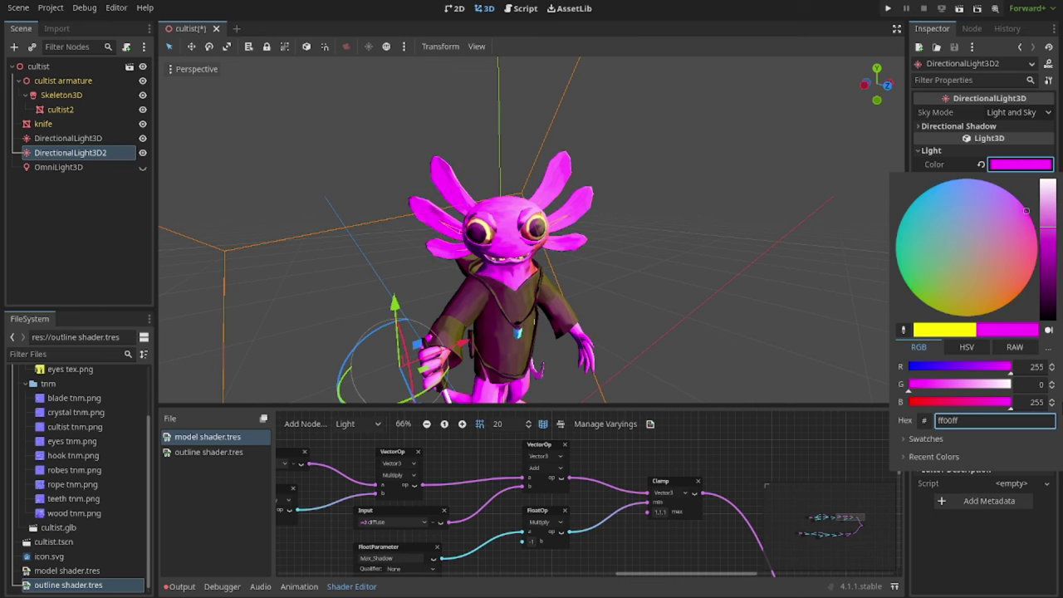
click(579, 335)
Rotate the magenta light to shine on the cultist's shadowed side and view the blended lighting.
scroll(441, 324, down, 6)
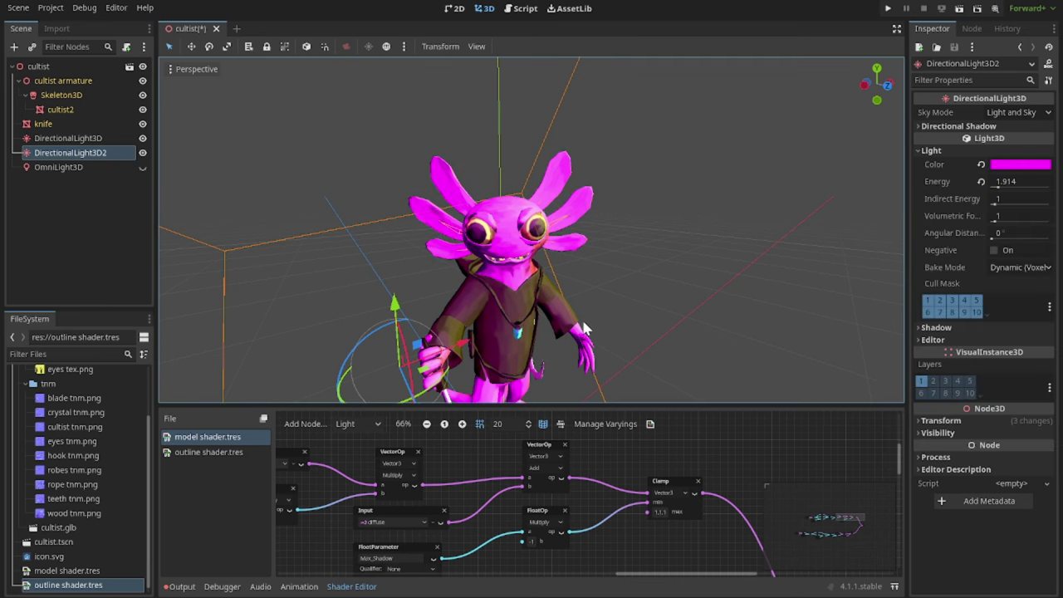
drag(436, 329, 381, 323)
scroll(427, 215, up, 8)
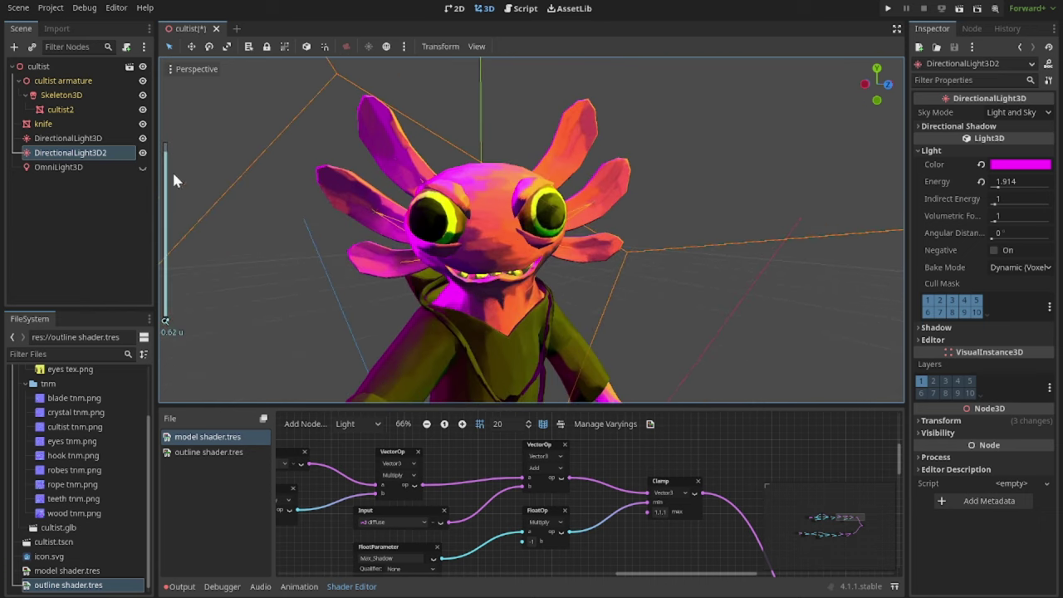
Delete the duplicated magenta directional light and save the scene.
click(121, 152)
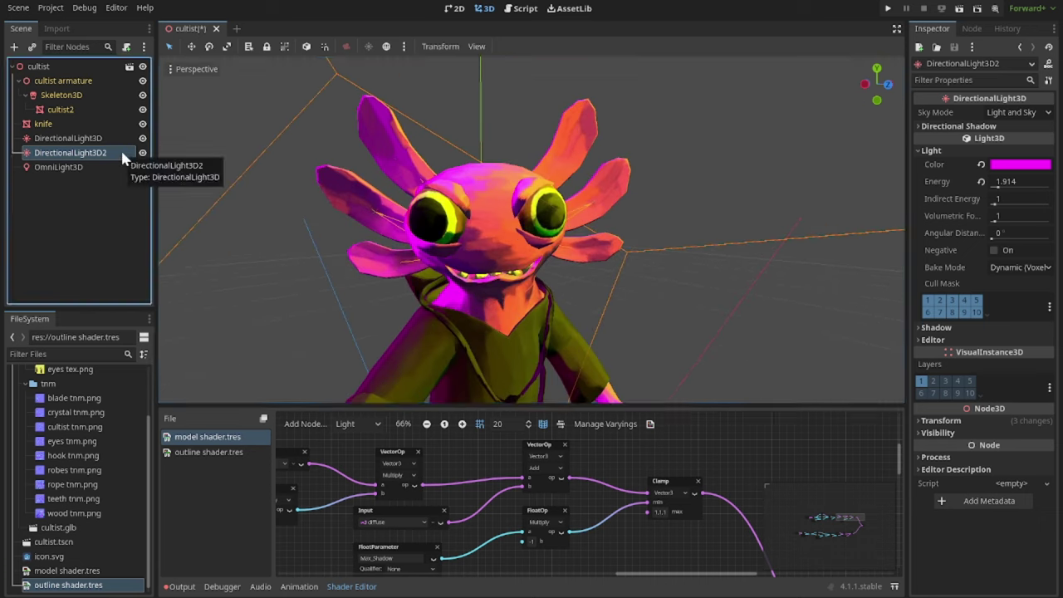
key(Delete)
click(500, 320)
key(ctrl+s)
Examine the Max_Shadow parameter's path into the Clamp node's min input and inspect the shadowed side of the cultist's head.
scroll(596, 554, down, 1)
scroll(490, 505, up, 3)
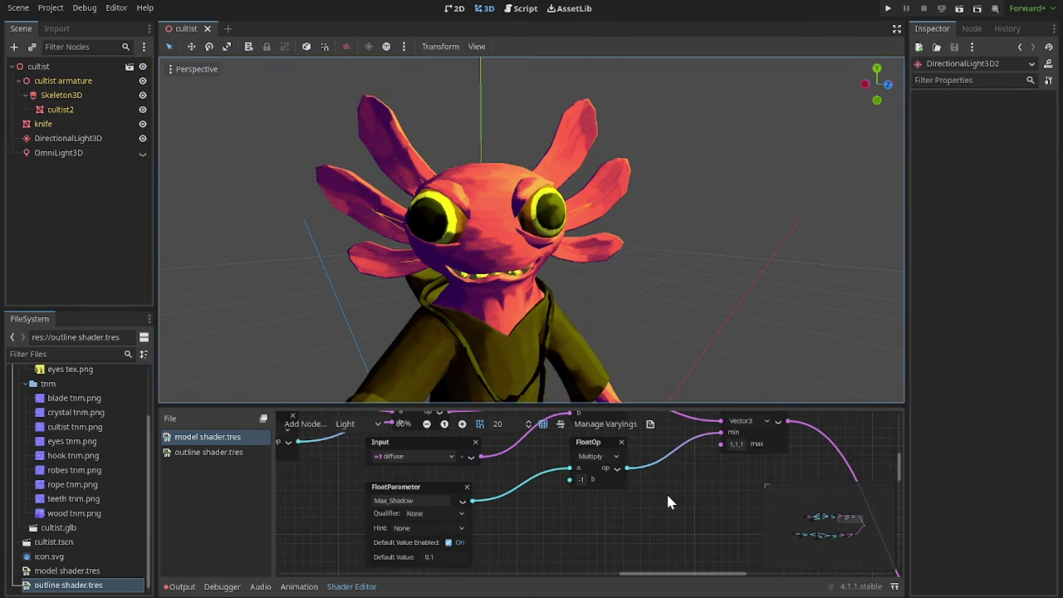
middle_drag(687, 449, 599, 492)
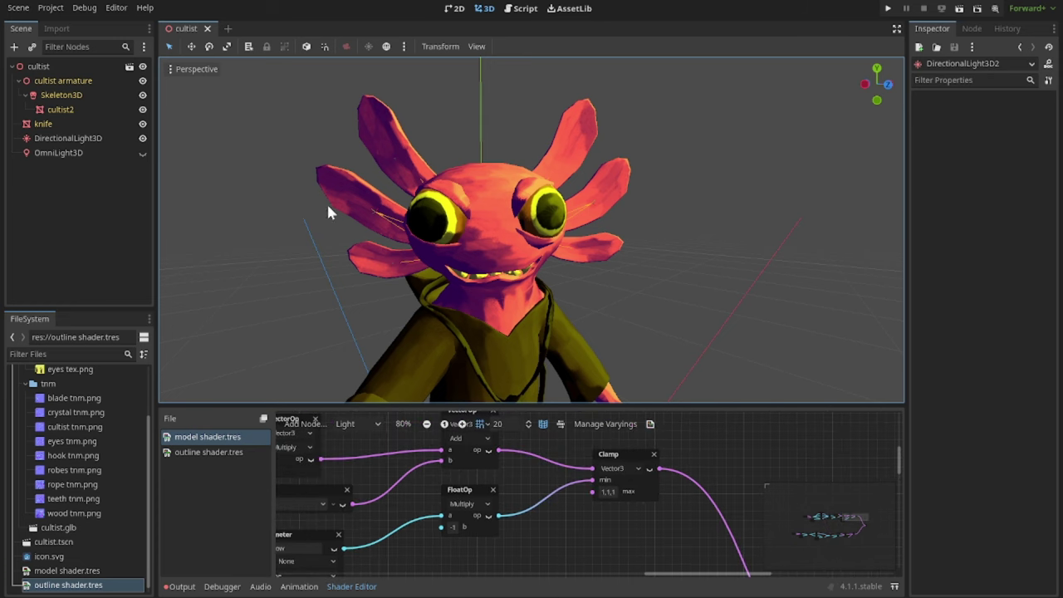
middle_drag(569, 514, 662, 480)
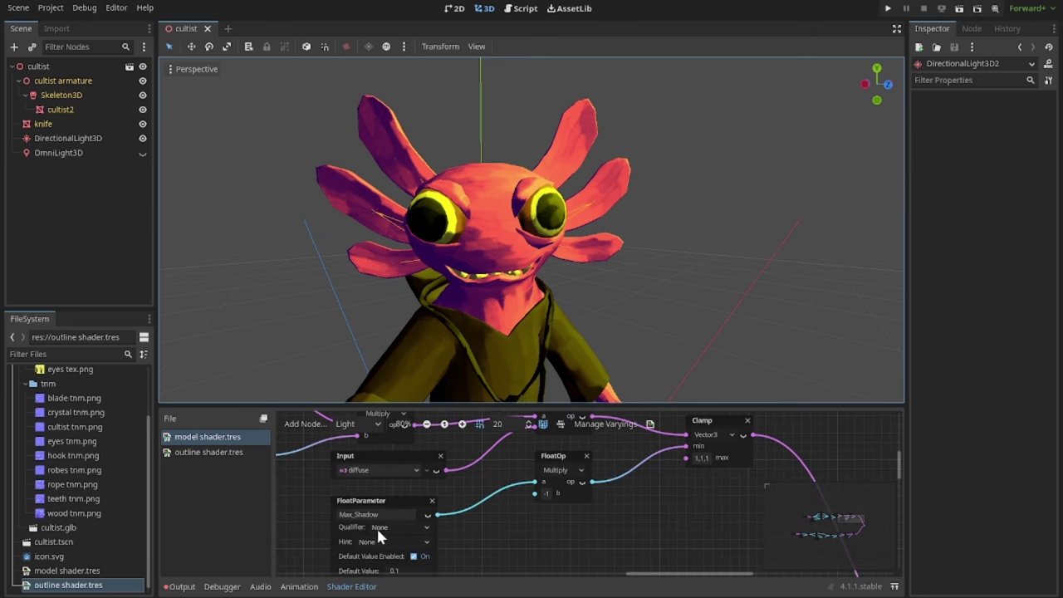
middle_drag(532, 240, 561, 226)
scroll(692, 170, down, 1)
scroll(692, 170, down, 6)
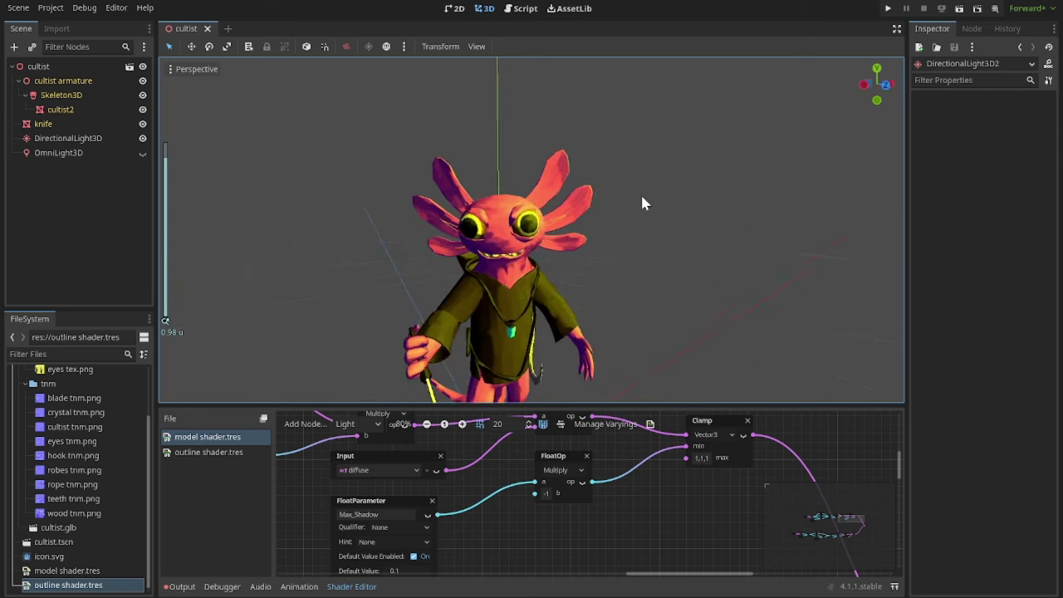
middle_drag(427, 249, 462, 250)
scroll(462, 251, up, 10)
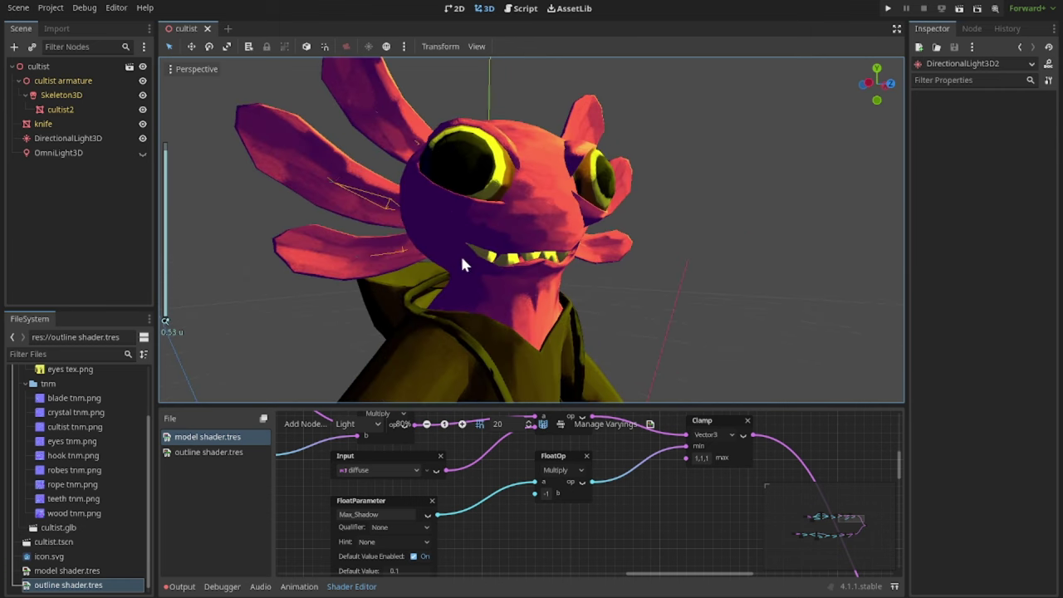
Disconnect the wire from the Output node's Specular input and view the cultist with diffuse lighting only.
scroll(656, 512, down, 5)
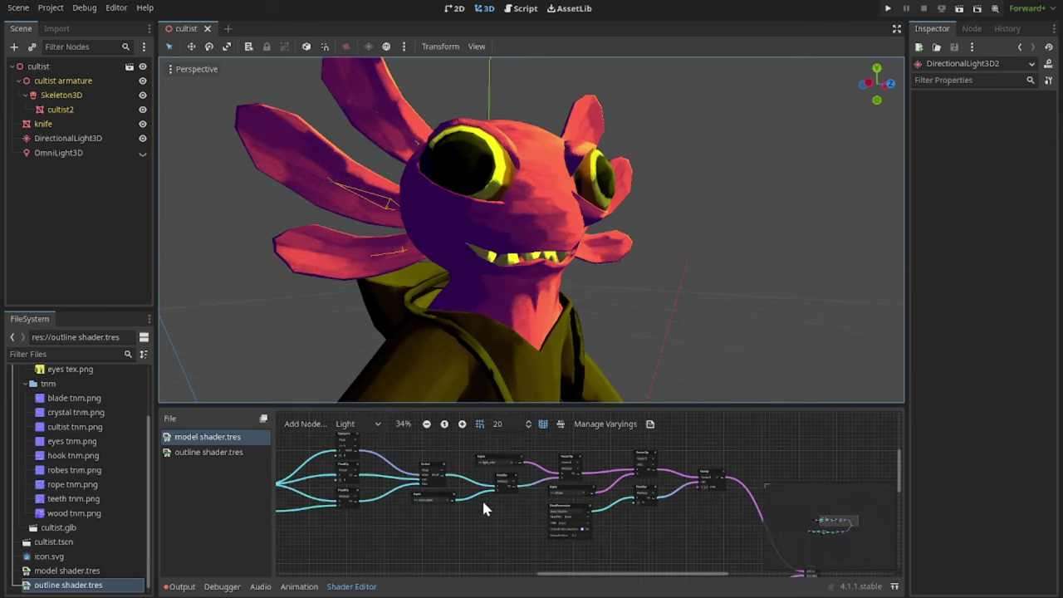
middle_drag(623, 229, 529, 239)
scroll(529, 239, down, 4)
scroll(531, 472, down, 2)
middle_drag(532, 471, 486, 435)
scroll(578, 482, up, 12)
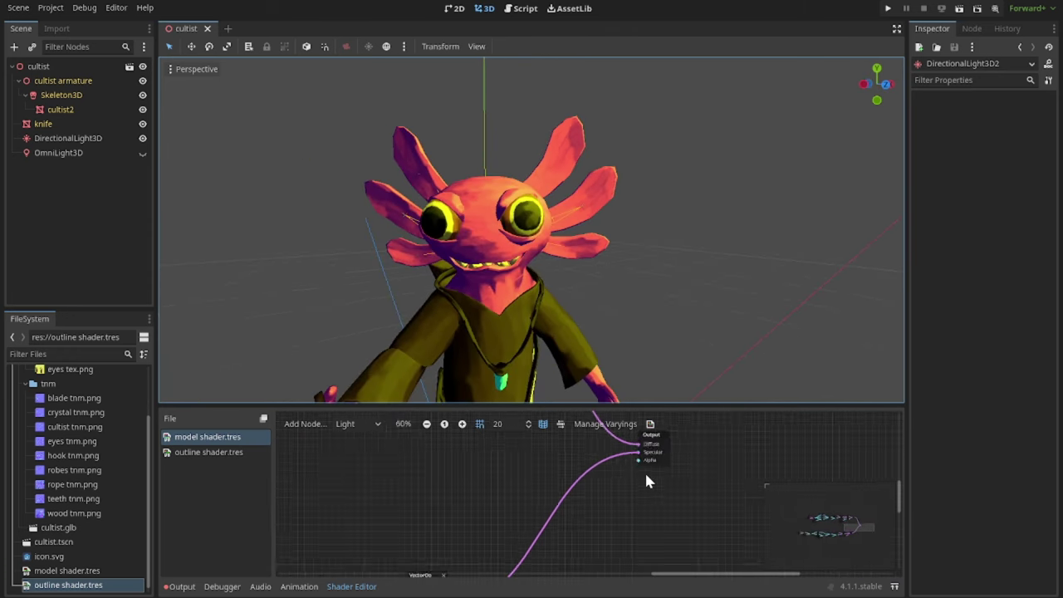
middle_drag(592, 284, 555, 287)
drag(549, 451, 423, 494)
mouse_move(603, 221)
middle_down()
mouse_move(655, 199)
mouse_move(622, 219)
middle_up()
scroll(622, 218, down, 2)
scroll(614, 225, down, 3)
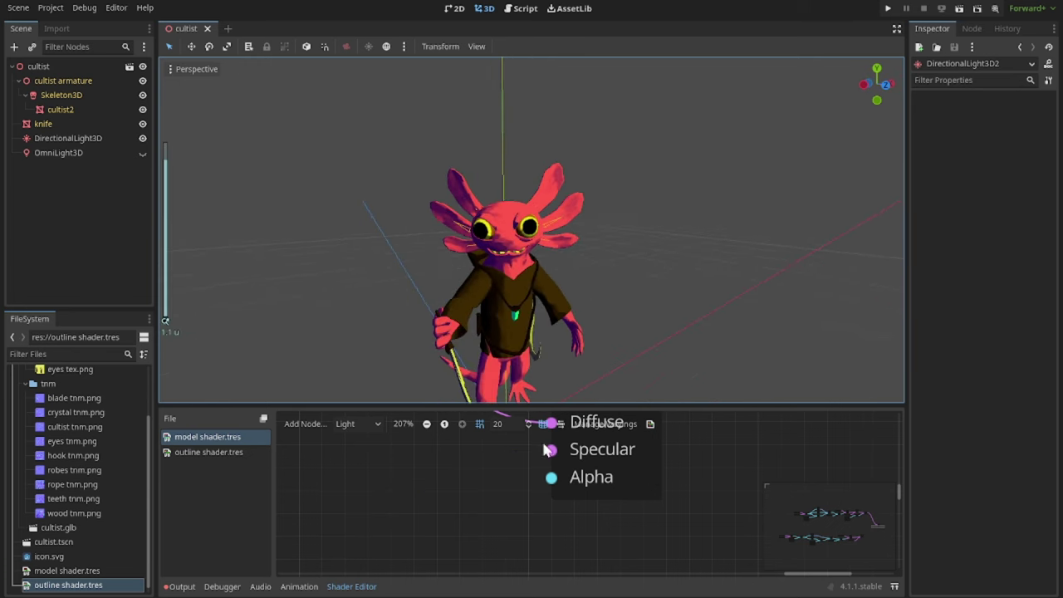
Reconnect the specular VectorOp to the Output node's Specular input and inspect the highlights on the cultist's head.
scroll(508, 492, down, 5)
scroll(465, 532, down, 2)
mouse_move(388, 567)
mouse_down()
mouse_move(518, 498)
mouse_move(517, 570)
mouse_up()
middle_drag(581, 478, 517, 570)
drag(517, 570, 552, 483)
scroll(592, 239, up, 7)
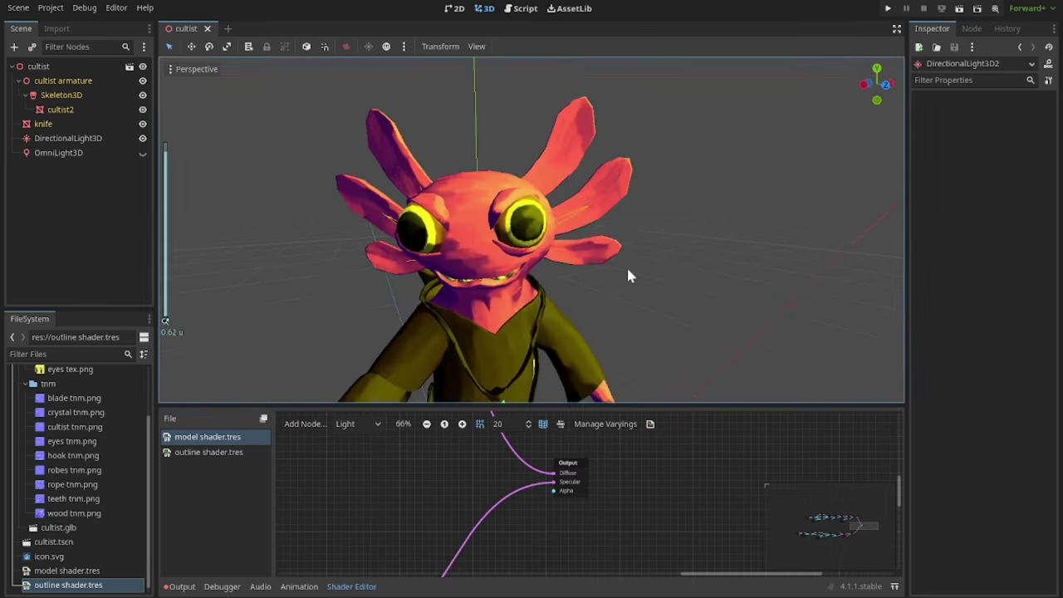
middle_drag(654, 280, 506, 258)
mouse_move(615, 261)
middle_down()
mouse_move(660, 273)
mouse_move(579, 230)
mouse_move(607, 244)
middle_up()
scroll(579, 230, up, 6)
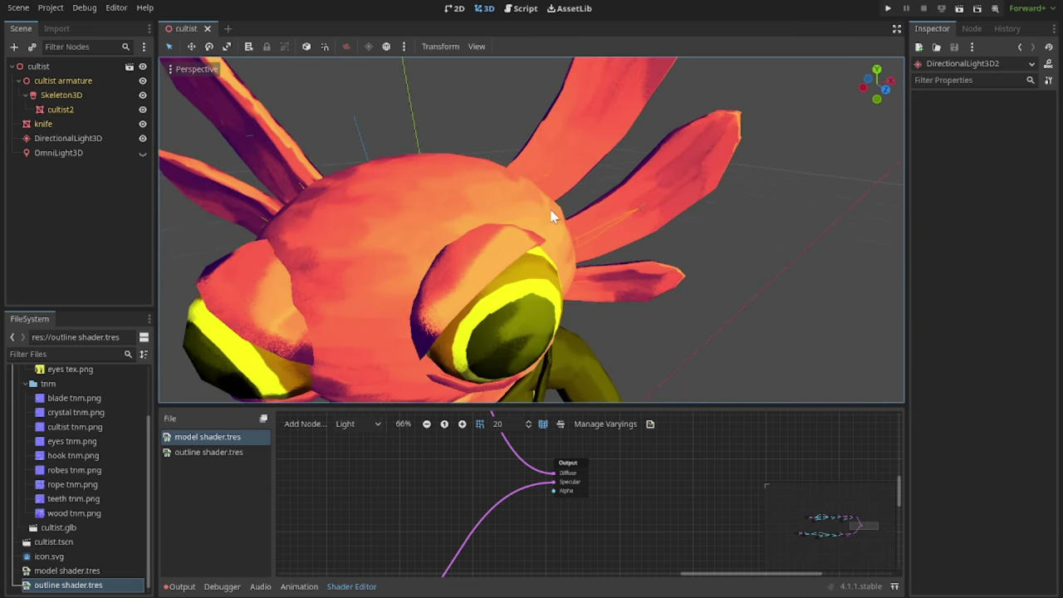
scroll(521, 219, down, 6)
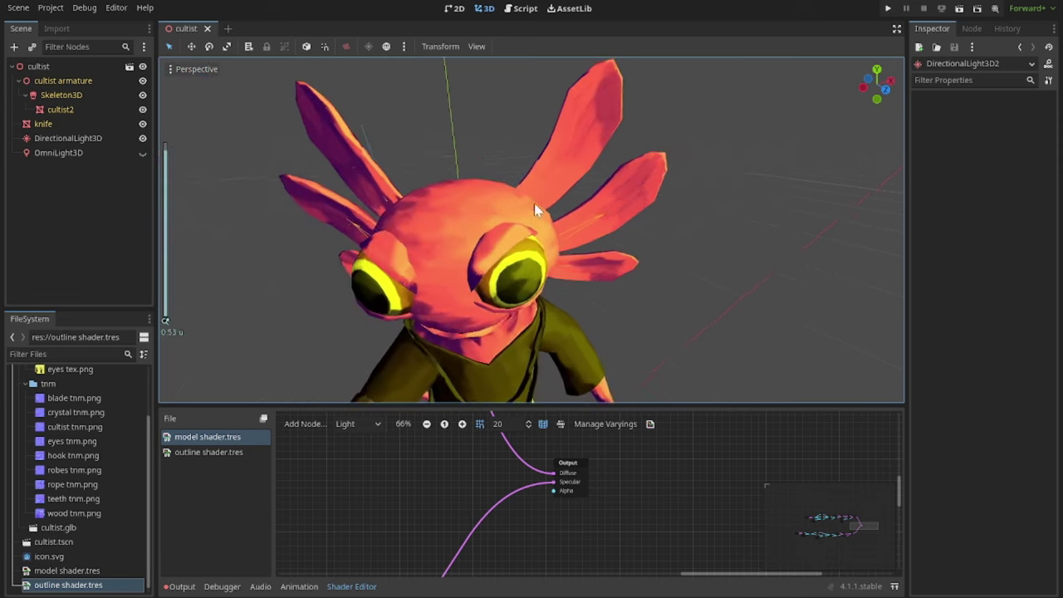
Remove the Output node's Specular connection again and view the cultist's face.
middle_drag(536, 199, 534, 170)
middle_drag(506, 214, 457, 229)
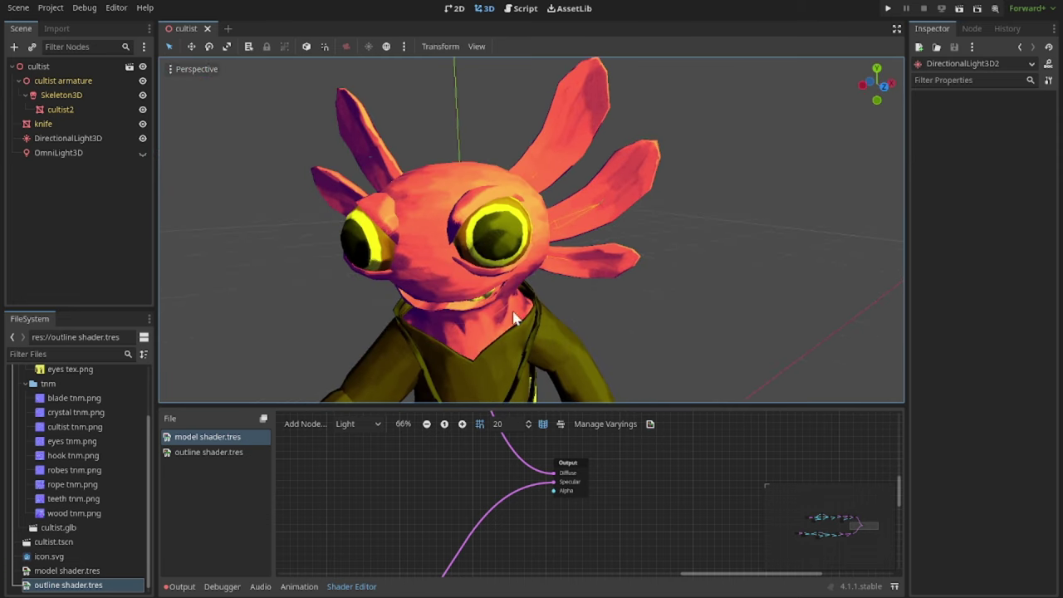
drag(551, 481, 490, 485)
middle_drag(588, 212, 654, 194)
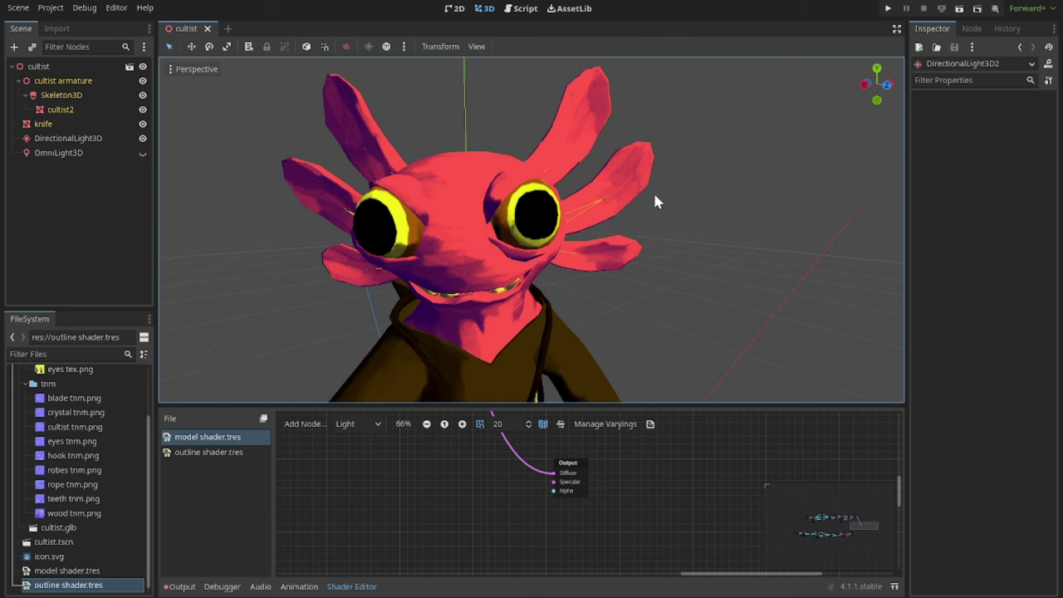
Change the Surface Color of the cultist2 mesh's override material 0 to pure red.
click(86, 142)
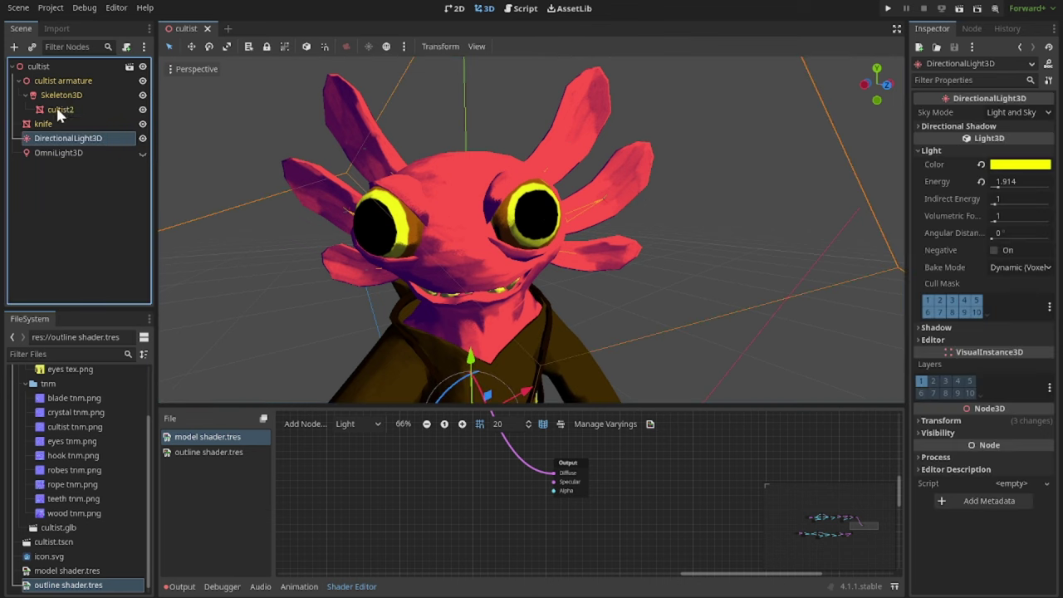
click(59, 109)
click(955, 159)
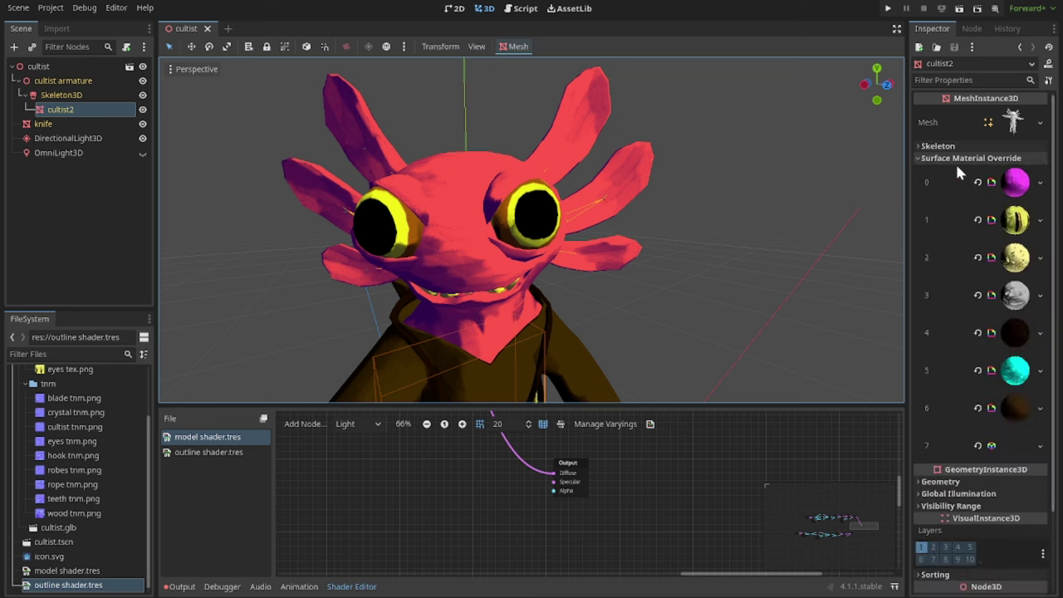
click(1017, 184)
click(1017, 375)
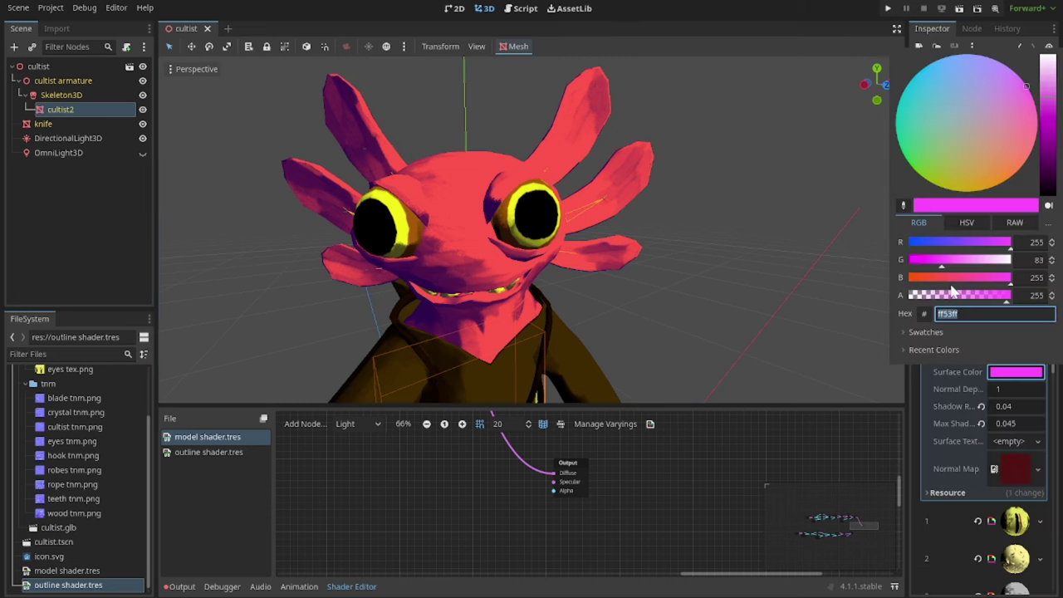
drag(952, 268, 633, 270)
click(85, 218)
Set DirectionalLight3D's color to pure green (00ff00) and inspect the red cultist under it.
scroll(425, 192, down, 3)
scroll(436, 184, up, 3)
scroll(445, 179, down, 3)
click(71, 138)
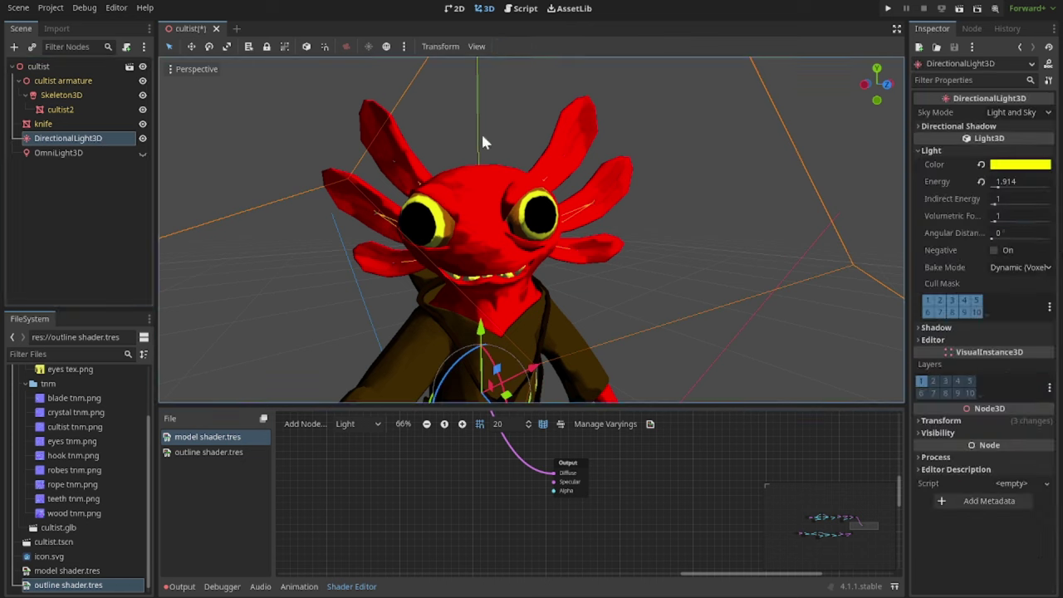
click(1020, 165)
drag(995, 389, 840, 373)
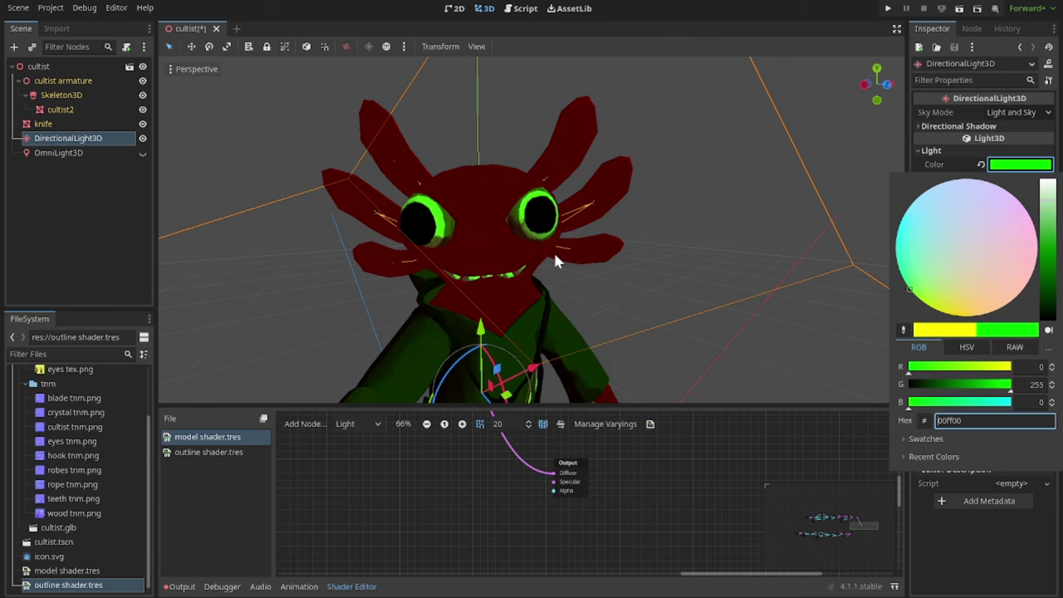
scroll(553, 250, down, 5)
middle_drag(430, 260, 617, 230)
scroll(584, 231, up, 6)
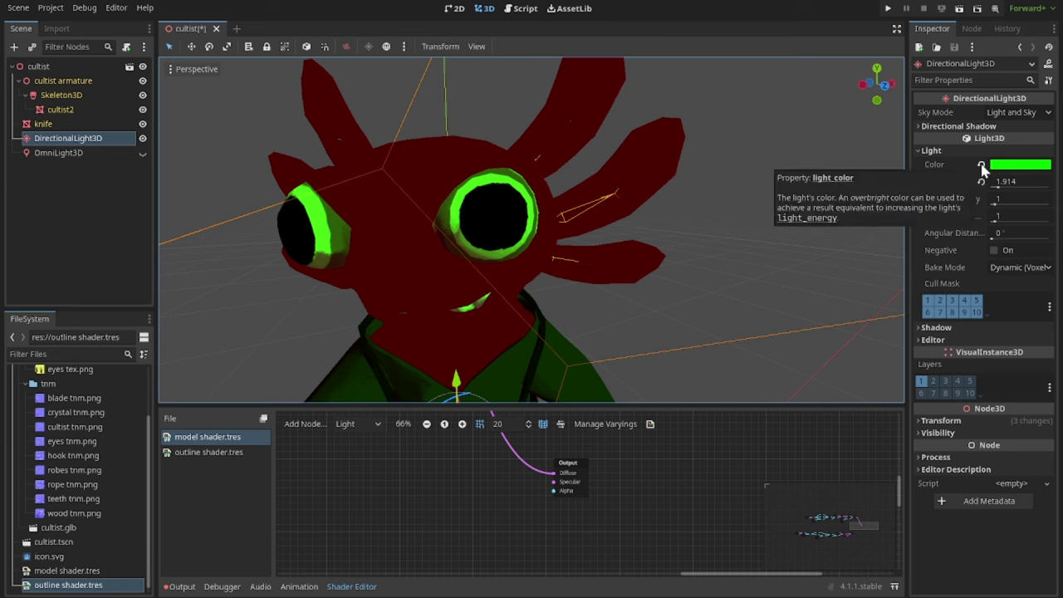
Set DirectionalLight3D's color to white (ffffff) by raising its red and blue values to 255.
click(1010, 166)
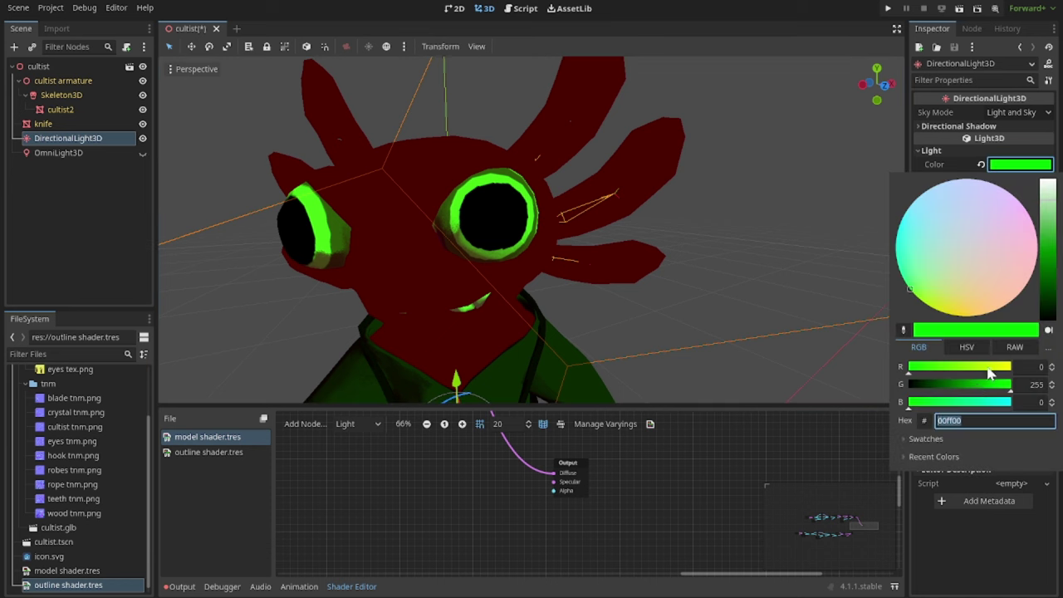
drag(983, 385, 1027, 387)
drag(948, 404, 1052, 401)
drag(977, 370, 1013, 367)
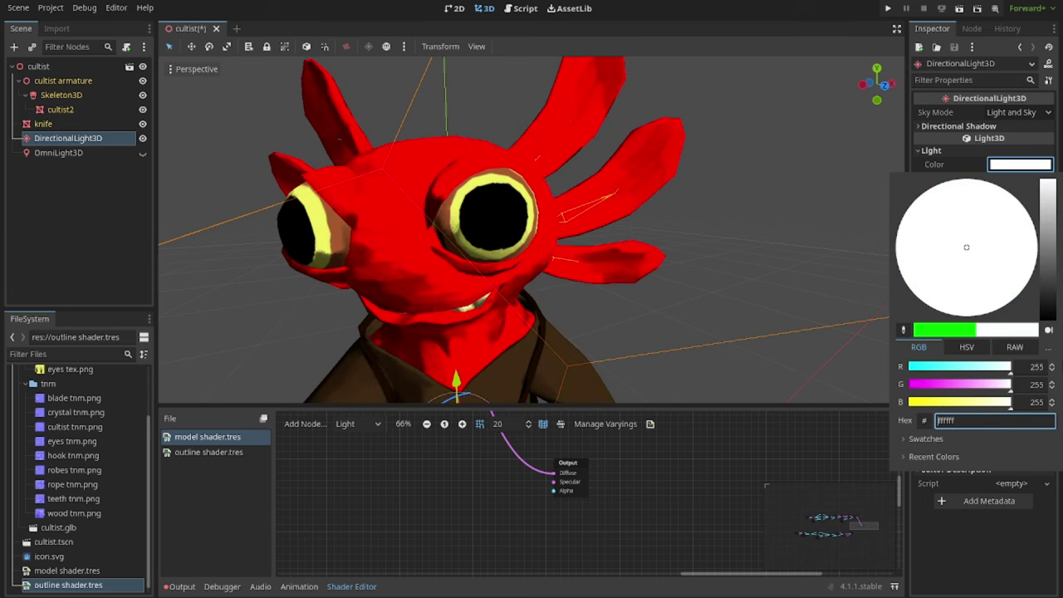
Set DirectionalLight3D's color to yellow (ffff00) by lowering blue to 0, and view the cultist's upper body.
drag(988, 403, 535, 380)
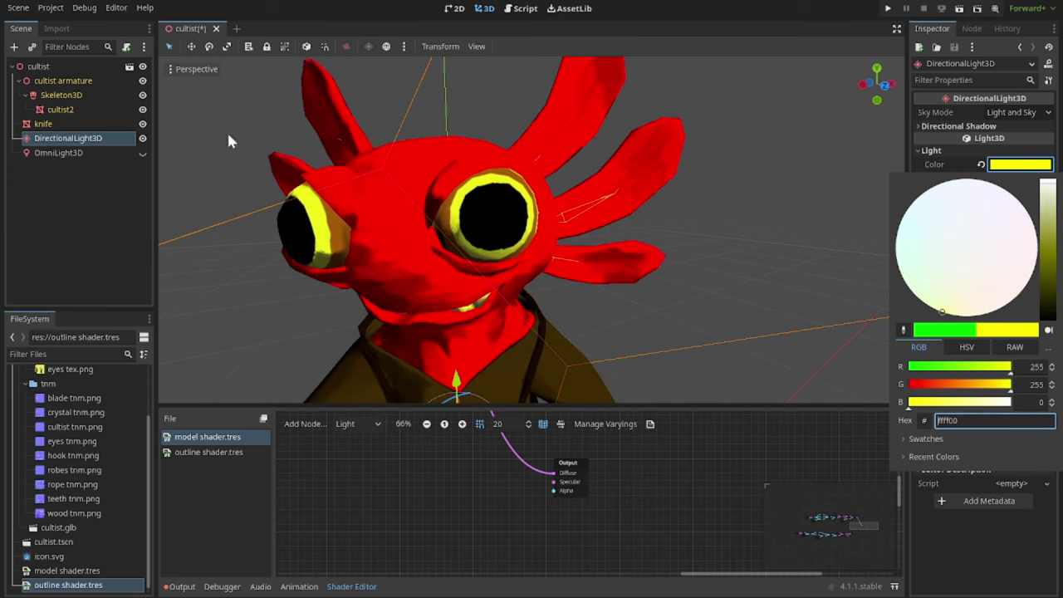
scroll(332, 164, down, 10)
middle_drag(578, 225, 550, 212)
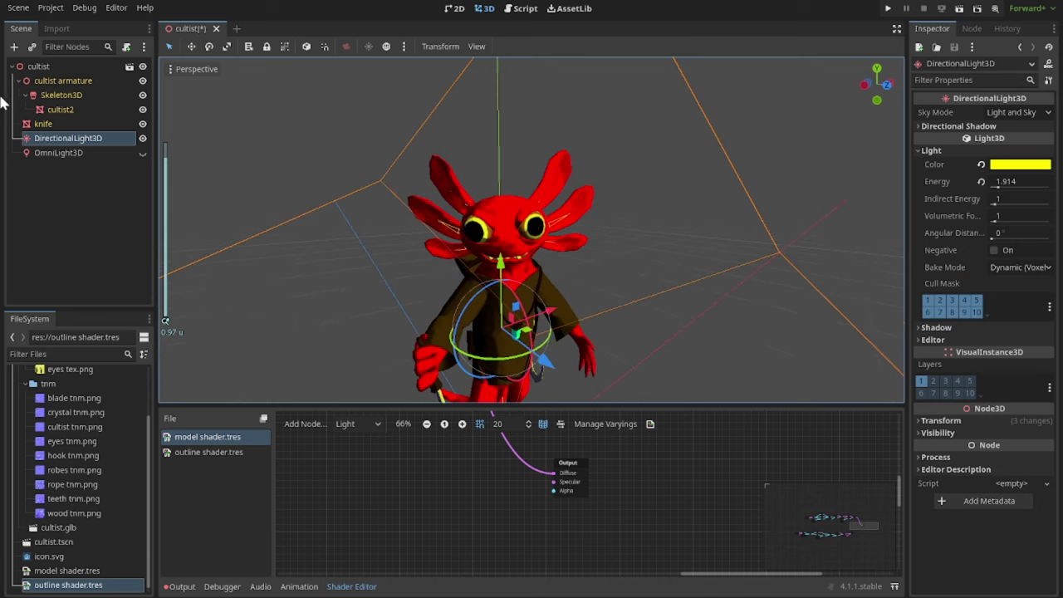
Set DirectionalLight3D's color to pure green (00ff00) by lowering red to 0, and view the red cultist under it.
click(60, 109)
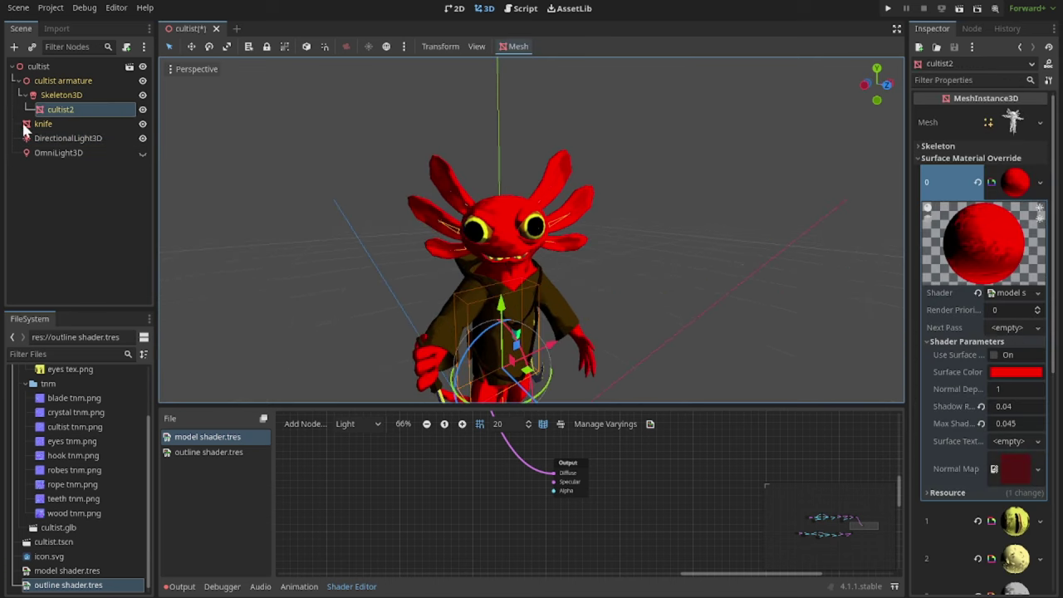
click(69, 138)
click(1007, 166)
drag(978, 385, 807, 365)
scroll(485, 243, up, 3)
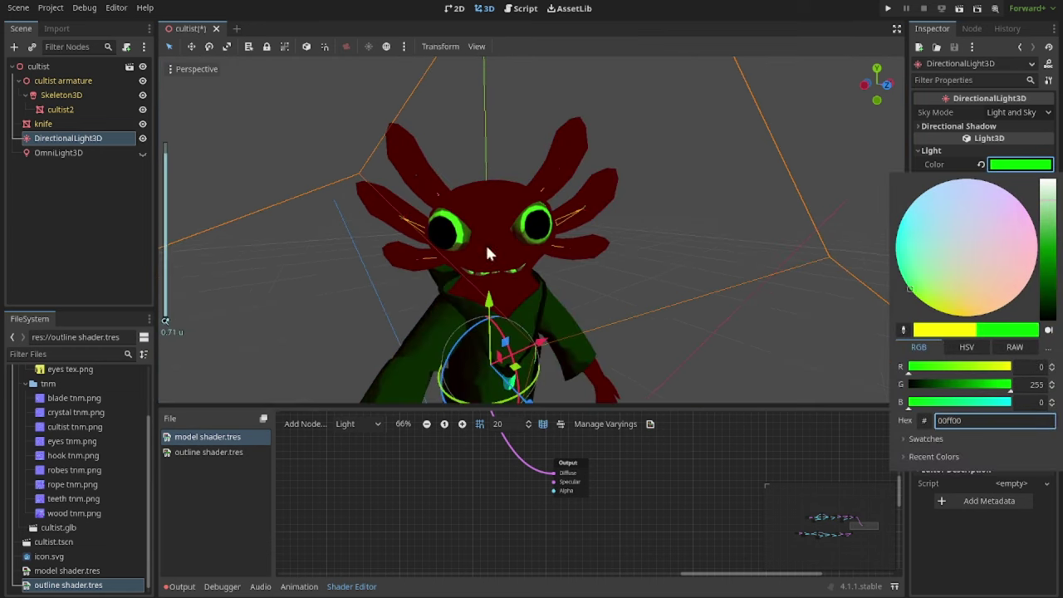
Connect the specular branch's final VectorOp to the Output node's Specular input and inspect the cultist's face under the green light.
click(492, 502)
scroll(461, 497, down, 3)
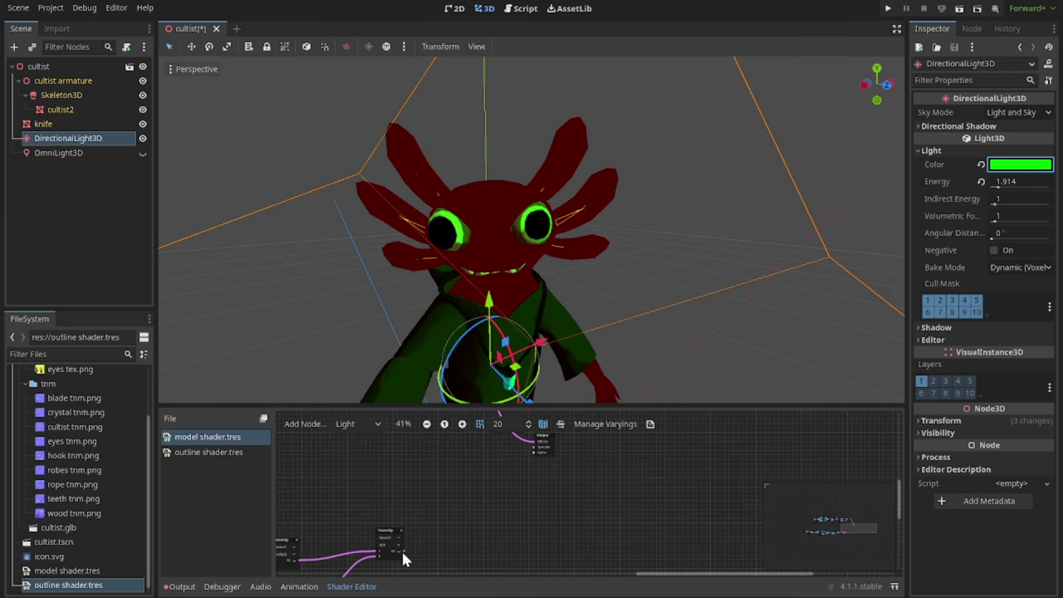
drag(401, 549, 534, 449)
scroll(628, 206, up, 5)
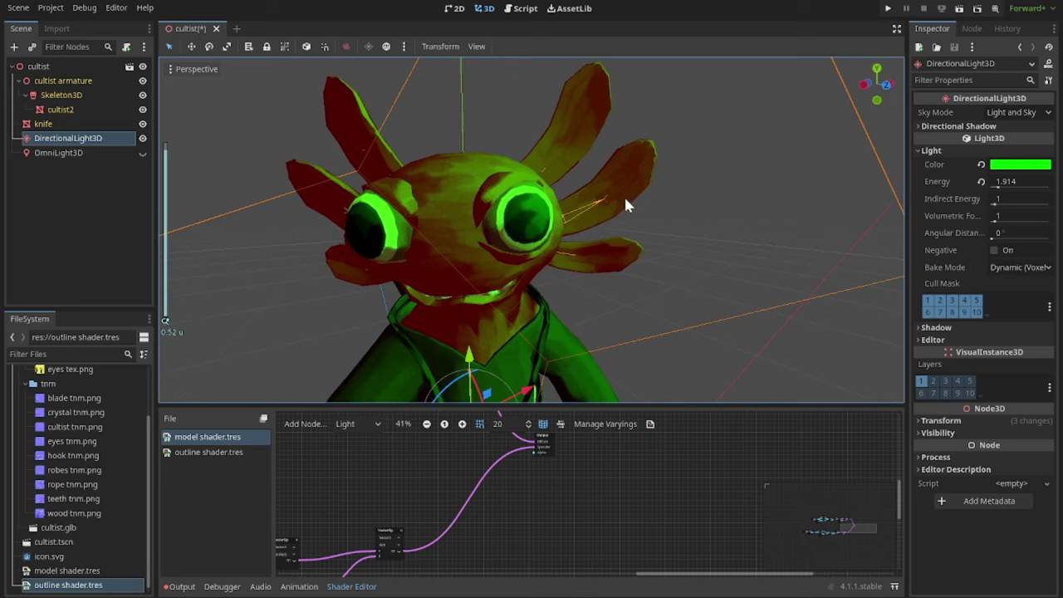
middle_drag(515, 199, 436, 204)
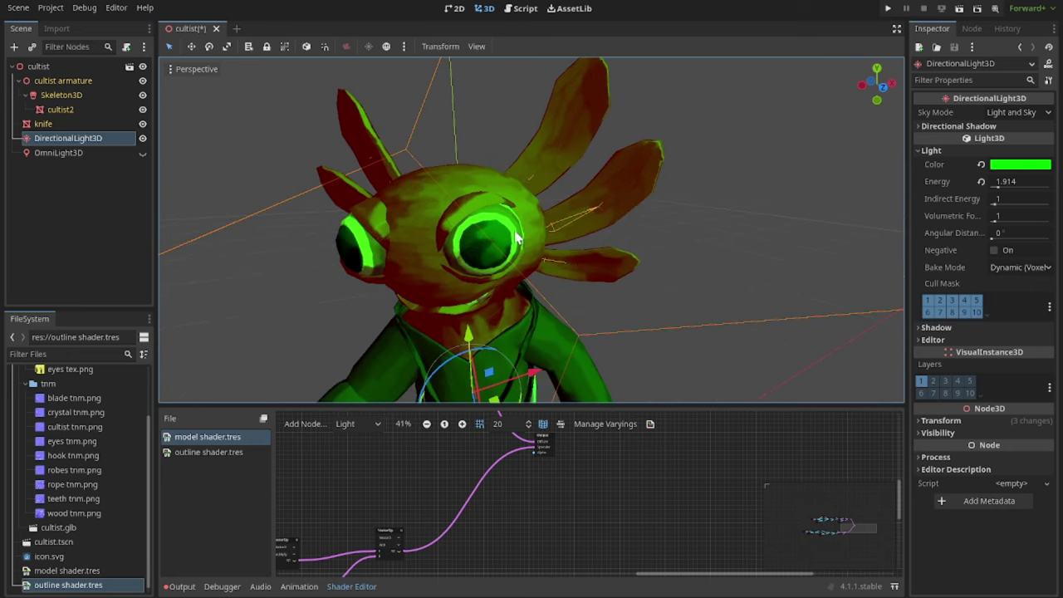
middle_drag(530, 232, 537, 193)
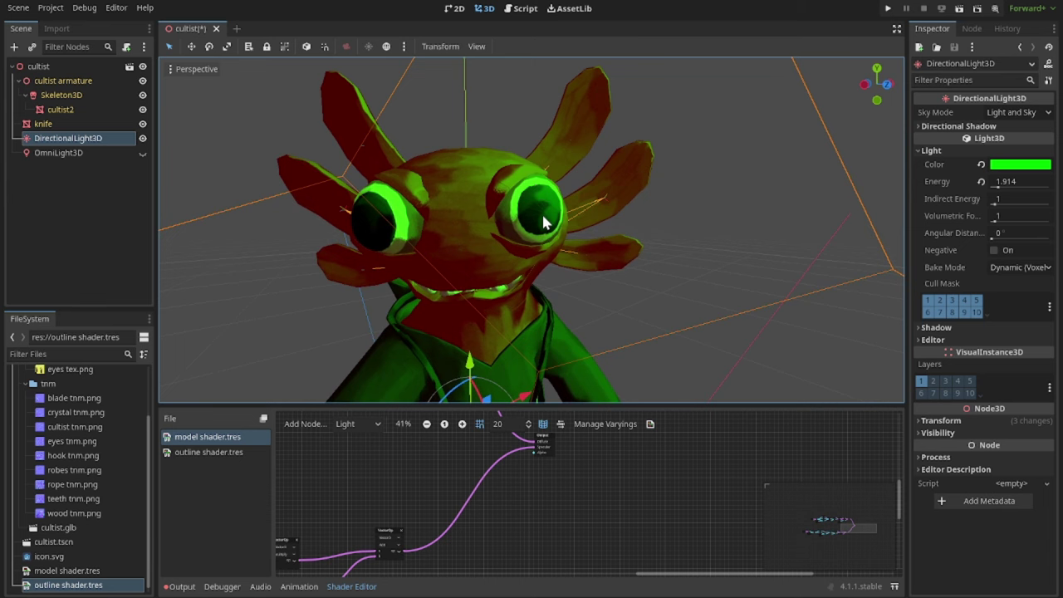
middle_drag(543, 223, 523, 204)
scroll(558, 204, down, 8)
scroll(558, 204, up, 5)
Set DirectionalLight3D's color to pure red (ff0000) by raising red to 255 and lowering green to 0.
click(1014, 165)
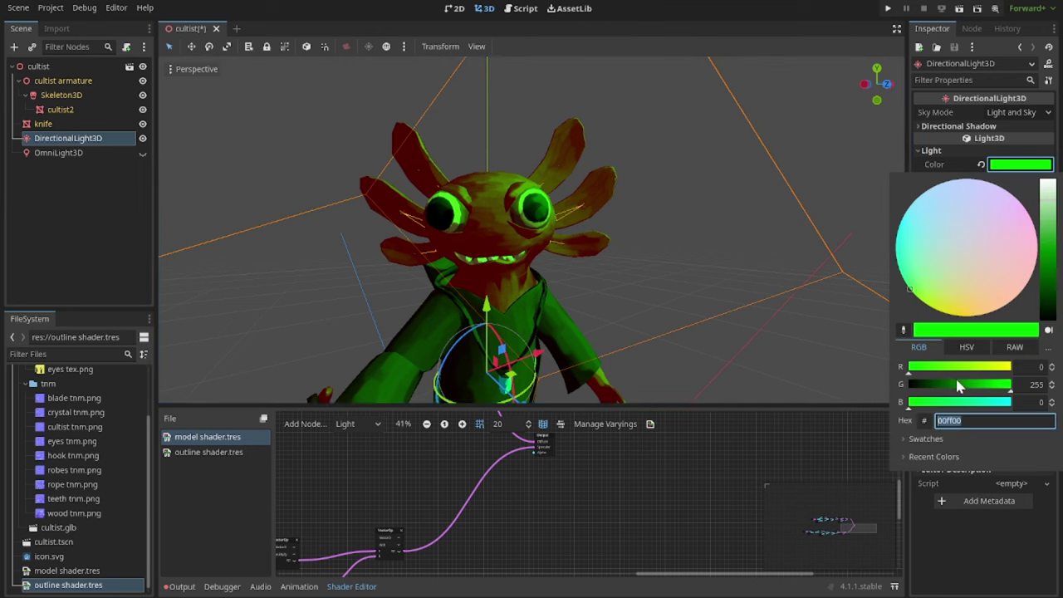
drag(958, 368, 1059, 365)
drag(987, 384, 825, 396)
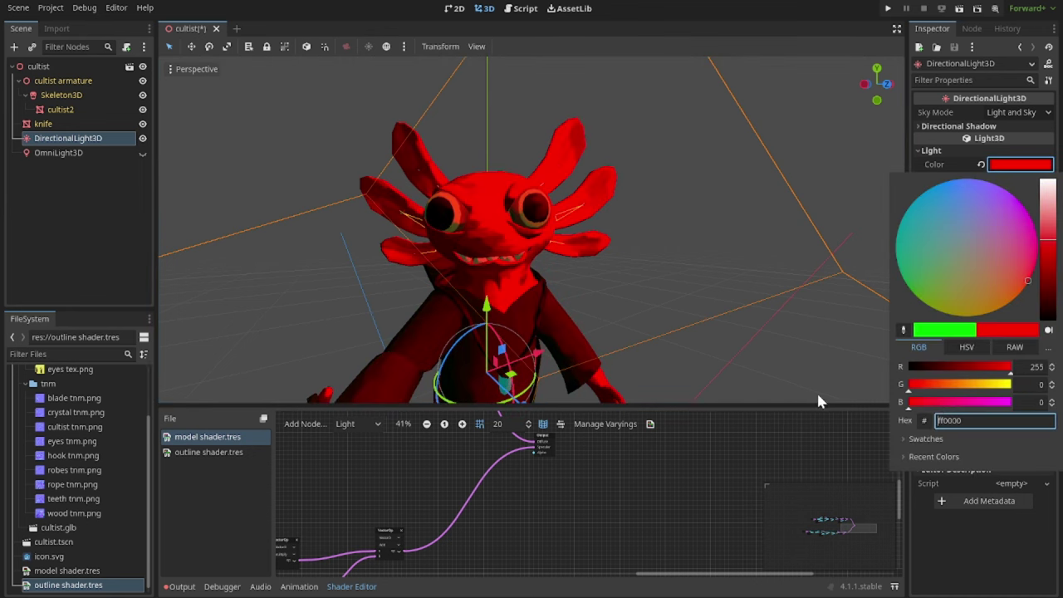
Change DirectionalLight3D's color to pure blue (0000ff) and inspect the cultist's specular highlights from another angle.
drag(945, 405, 821, 376)
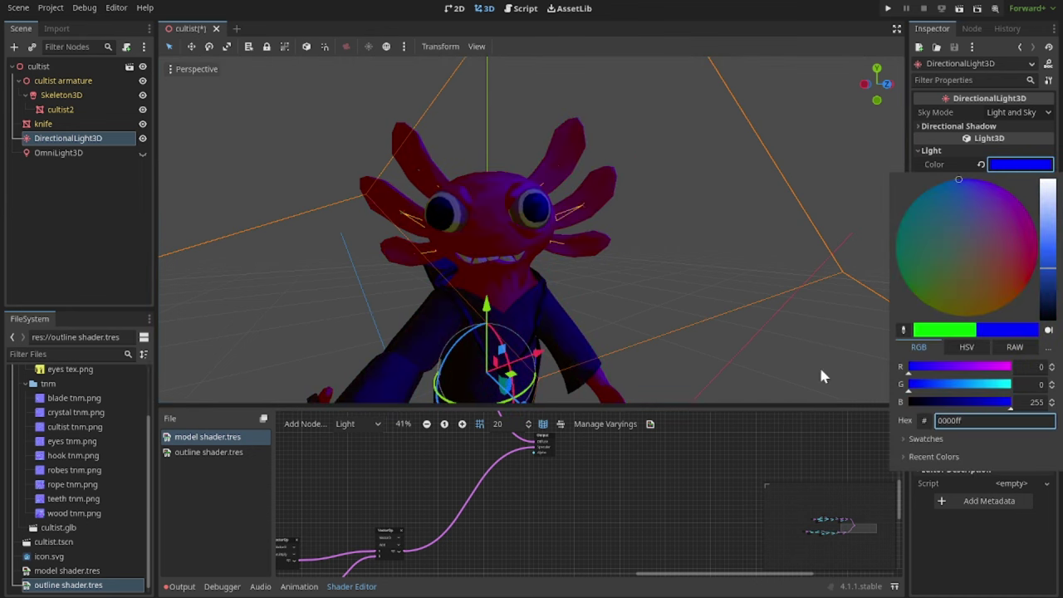
click(676, 235)
middle_drag(566, 249, 600, 275)
middle_drag(537, 216, 457, 272)
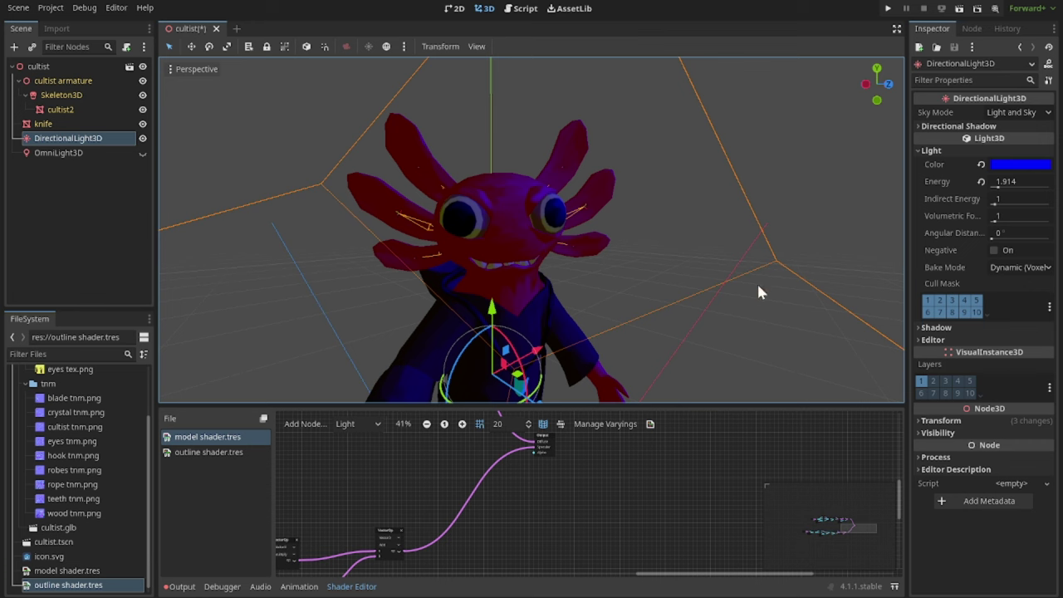
Look over the light shader's specular branch and set DirectionalLight3D's color to yellow (ffff00).
scroll(458, 473, down, 3)
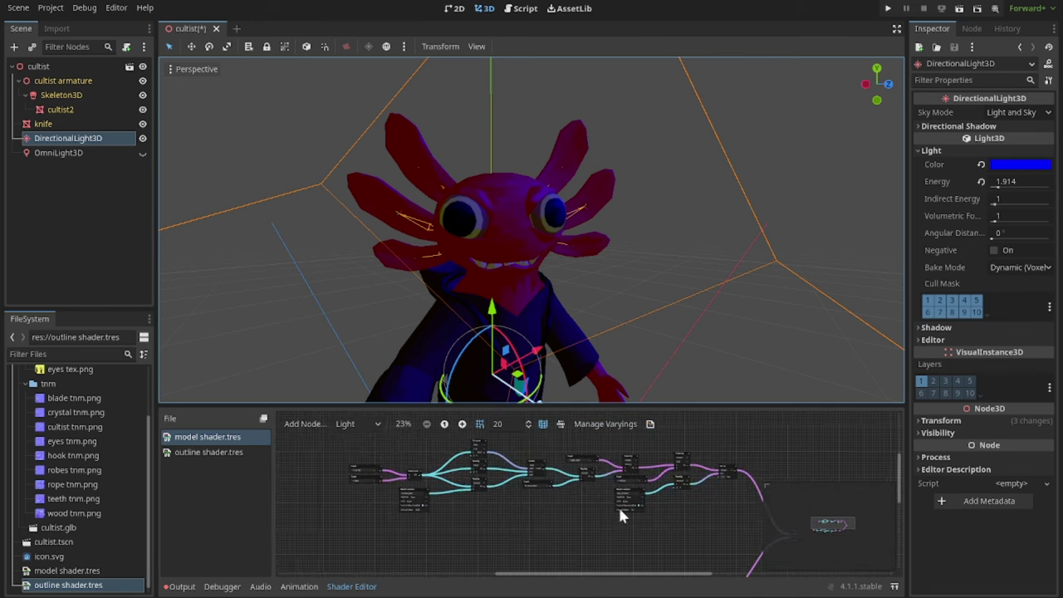
middle_drag(715, 535, 485, 486)
middle_drag(489, 523, 530, 514)
middle_drag(598, 495, 627, 454)
scroll(626, 455, up, 1)
click(1020, 164)
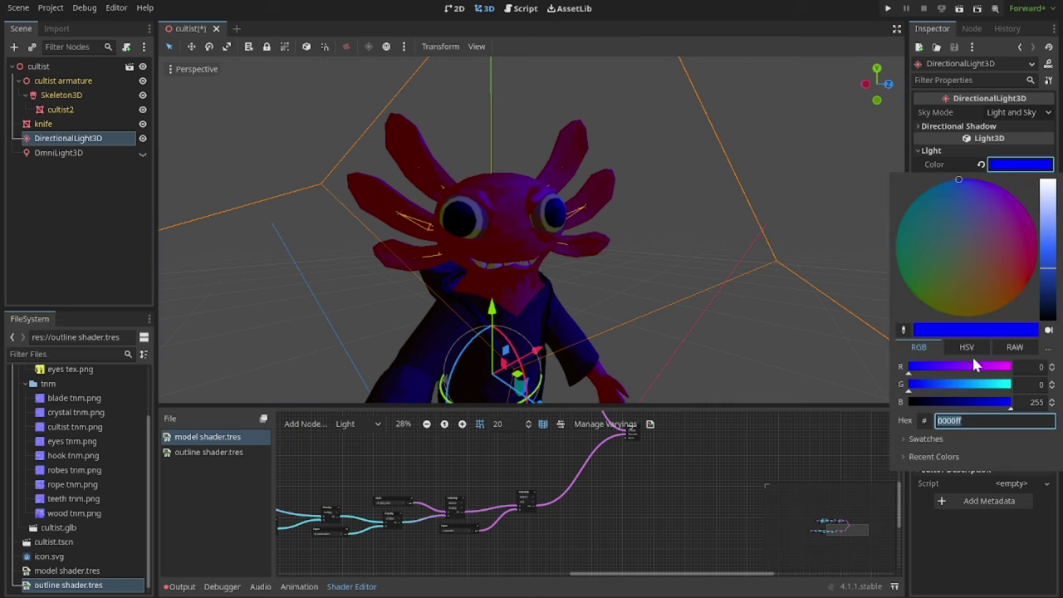
drag(977, 370, 1044, 386)
drag(982, 403, 508, 408)
click(72, 107)
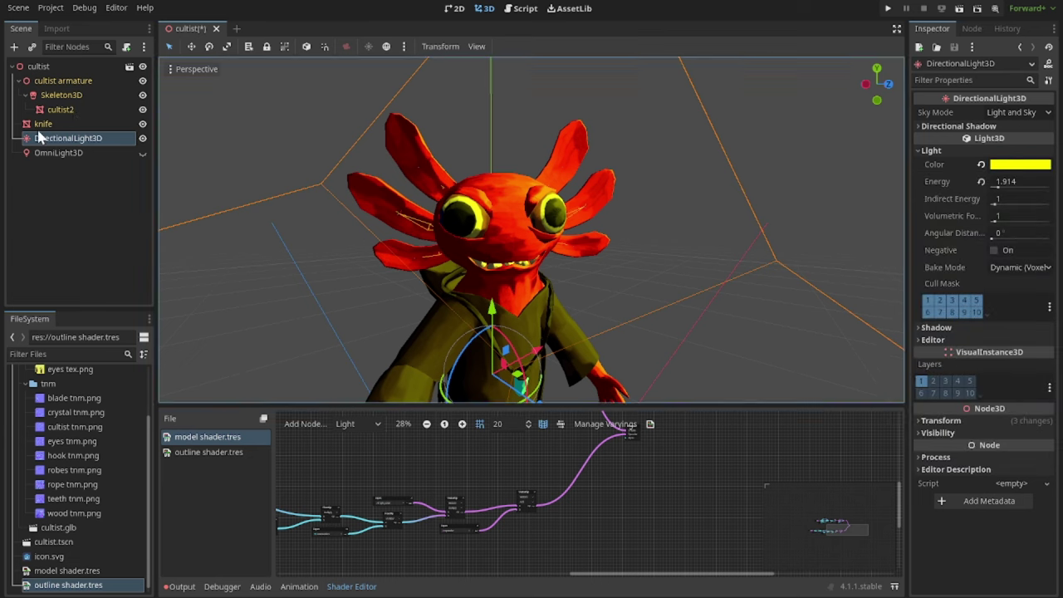
Change the Surface Color of cultist2's override material 0 to magenta-pink (ff38e2) and view the cultist from another angle.
click(59, 108)
click(1002, 376)
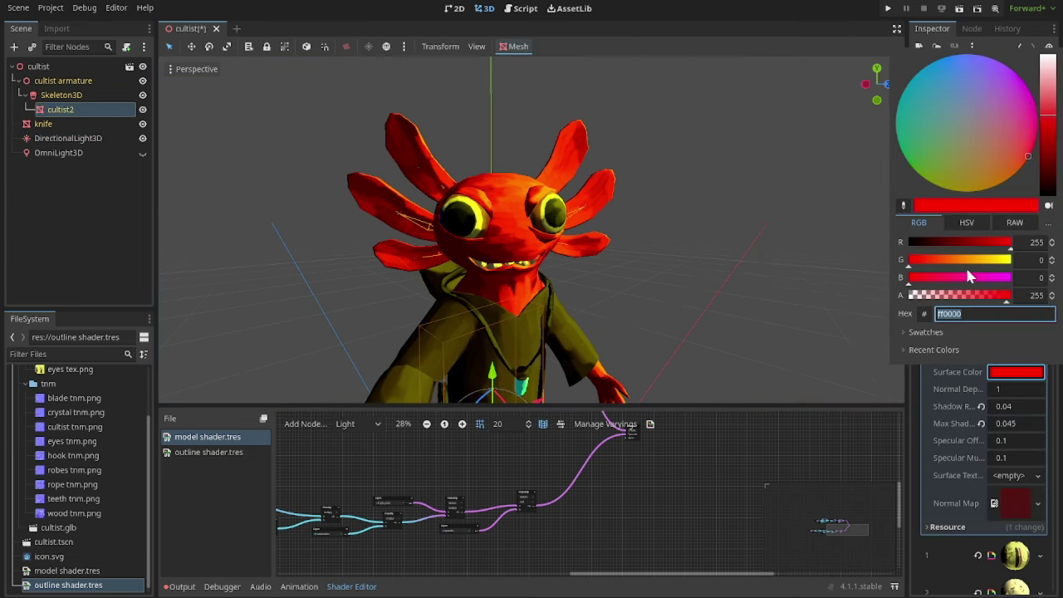
drag(968, 274, 1059, 291)
mouse_move(916, 262)
mouse_down()
mouse_move(972, 264)
mouse_move(934, 267)
mouse_up()
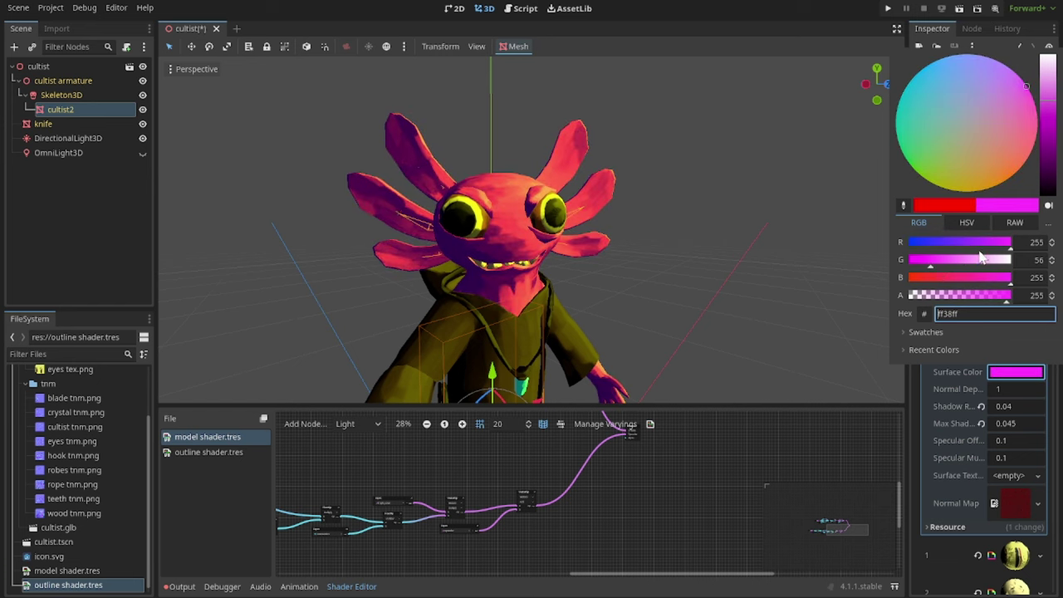
click(998, 281)
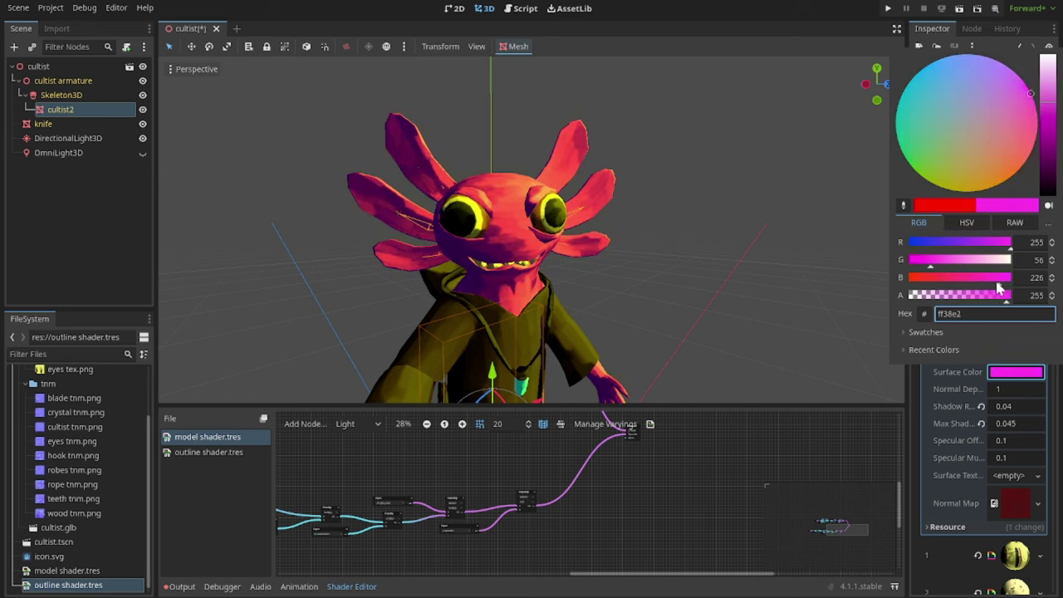
click(786, 235)
middle_drag(785, 236, 665, 258)
Examine the start of the specular branch, from the normal and light DotProduct to the Specular_Offset subtraction.
scroll(452, 504, down, 1)
middle_drag(470, 502, 635, 475)
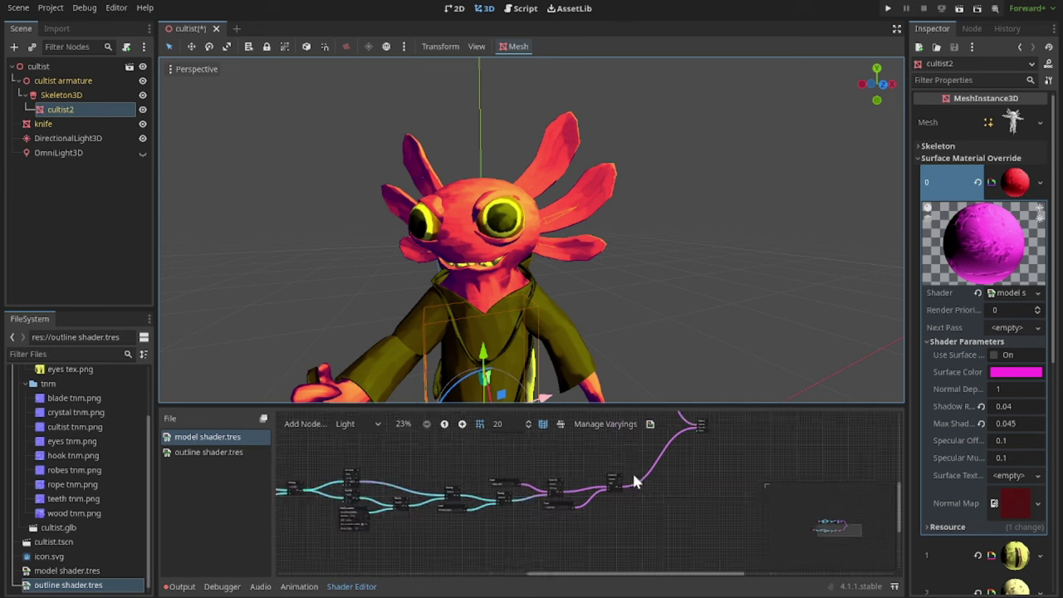
scroll(486, 504, up, 5)
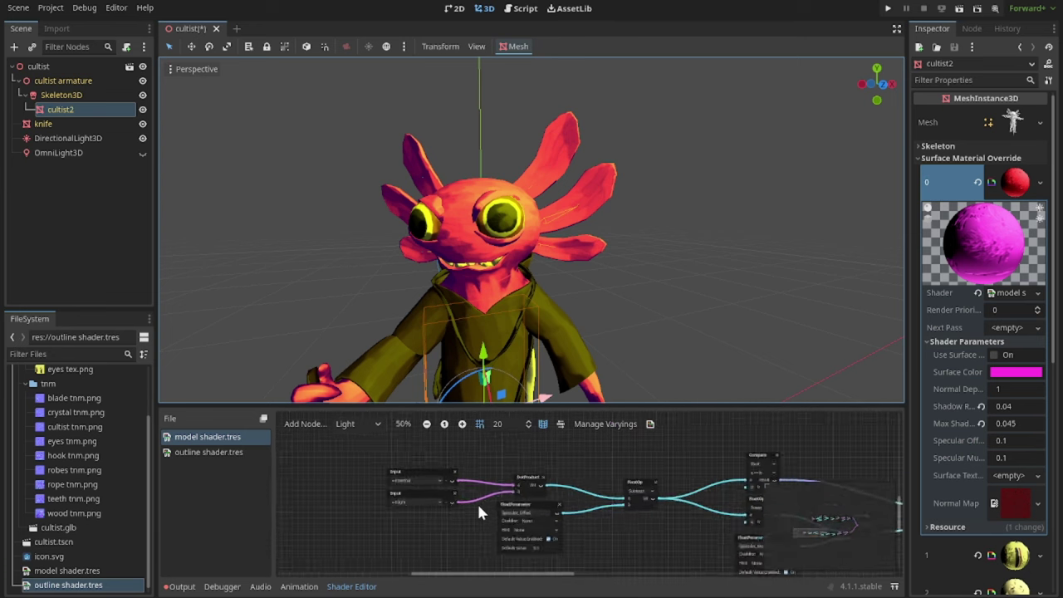
scroll(455, 534, up, 2)
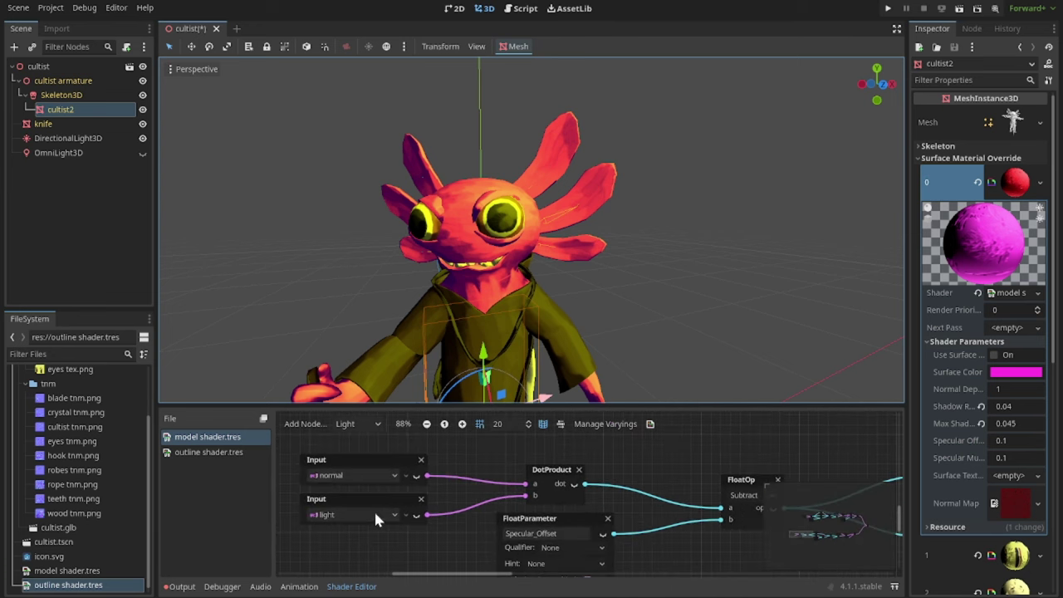
middle_drag(427, 503, 375, 512)
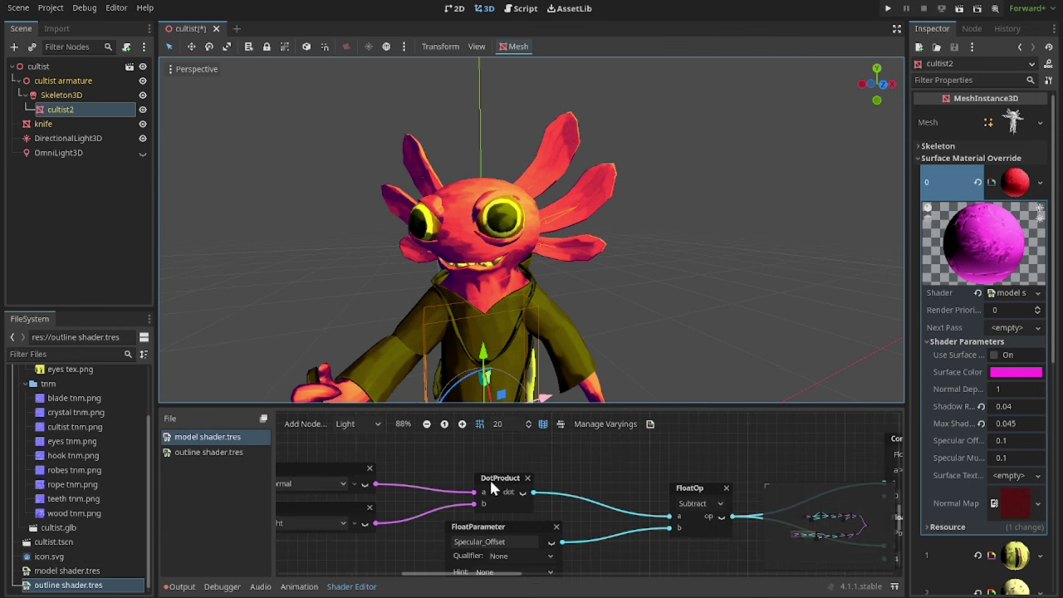
scroll(576, 515, right, 4)
scroll(576, 515, down, 2)
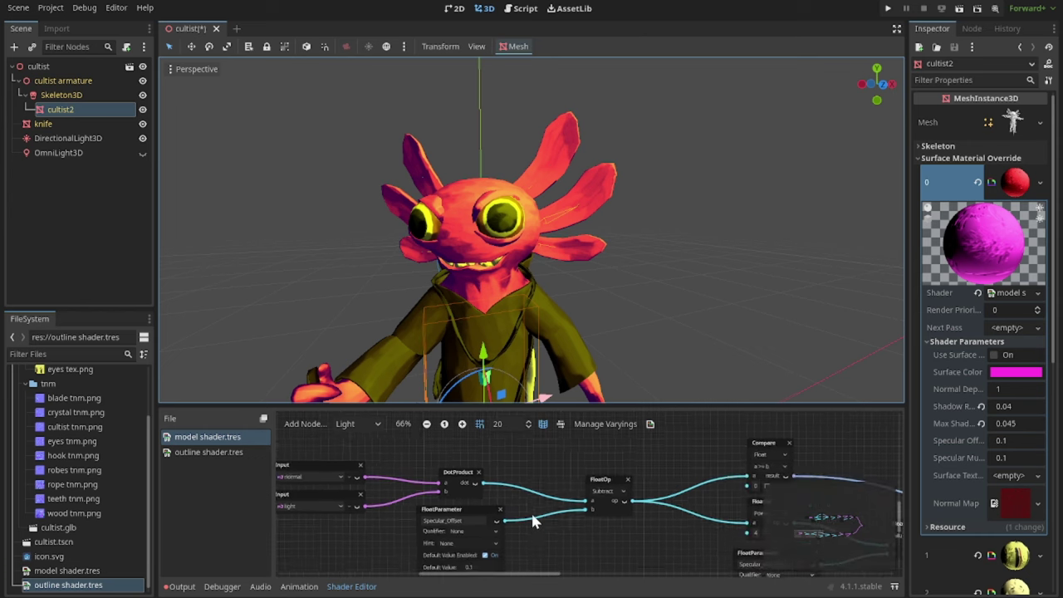
scroll(440, 516, right, 3)
scroll(440, 517, down, 1)
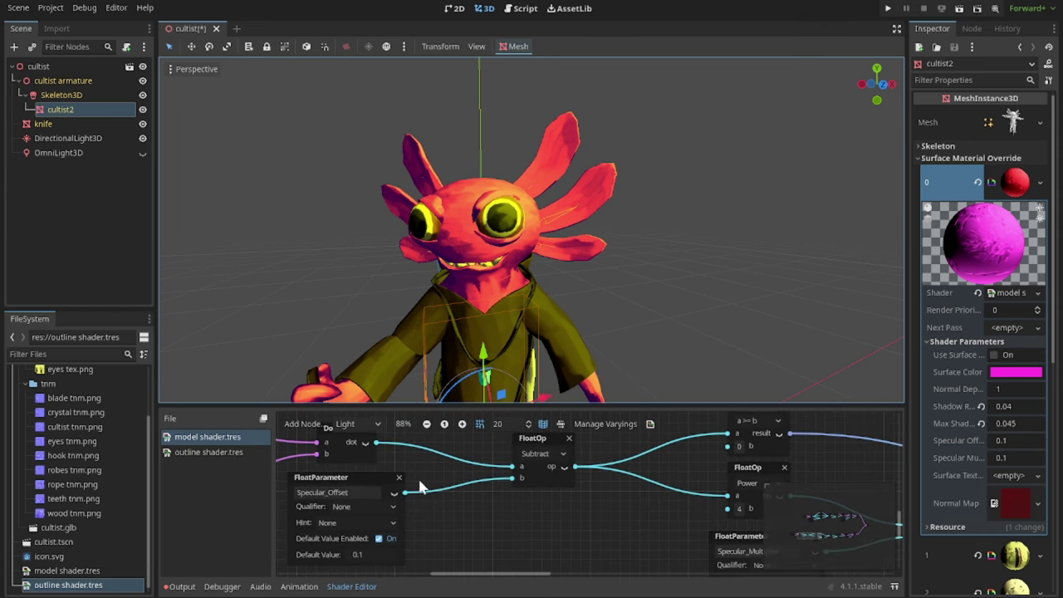
Try a Specular Offset of -0.425 on cultist2's override material while viewing the face, and restore it to 0.1.
scroll(501, 247, up, 5)
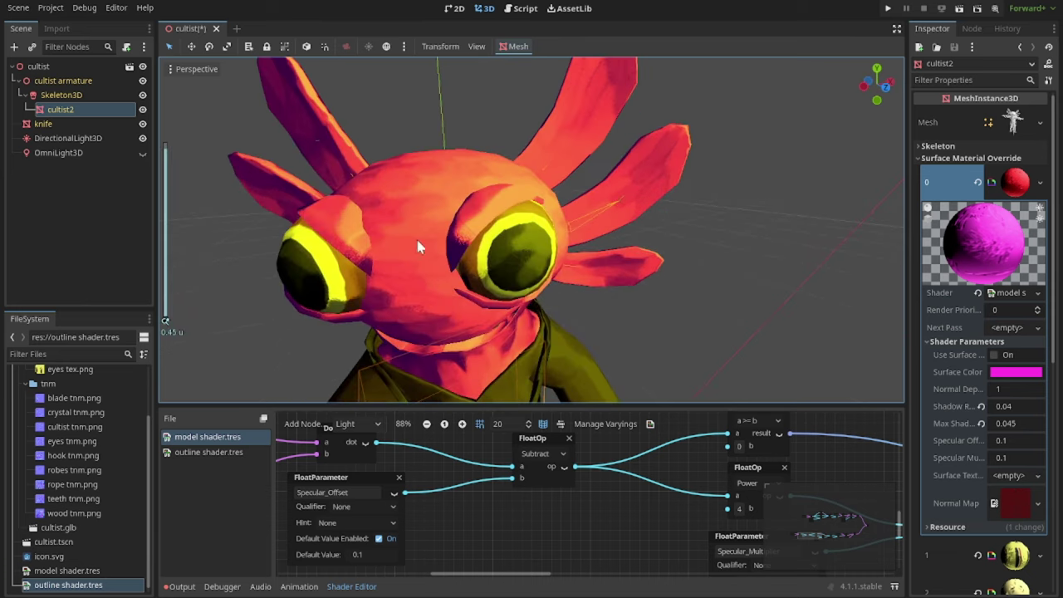
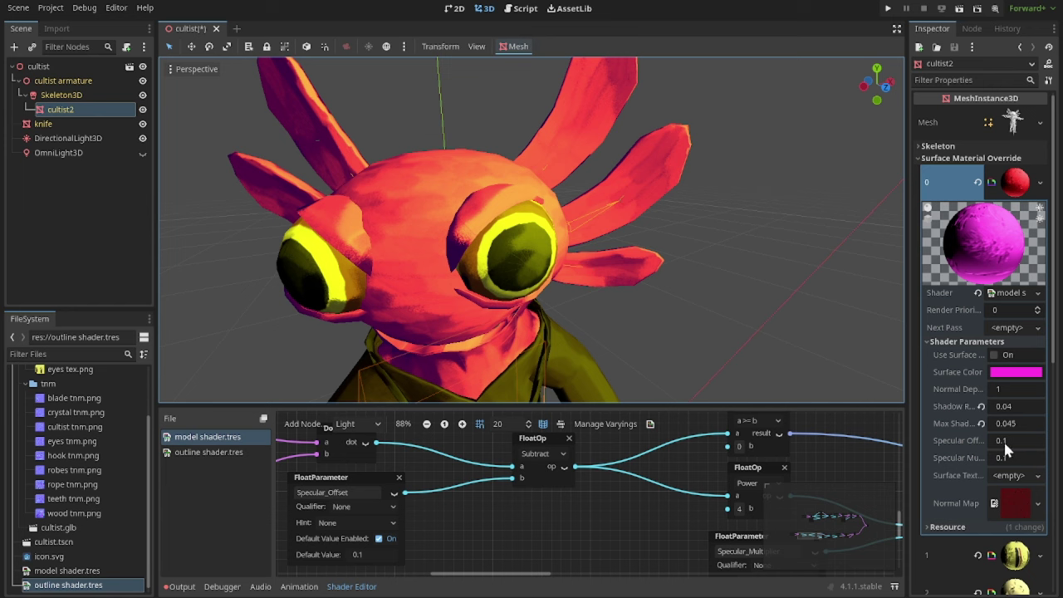
drag(1003, 439, 939, 439)
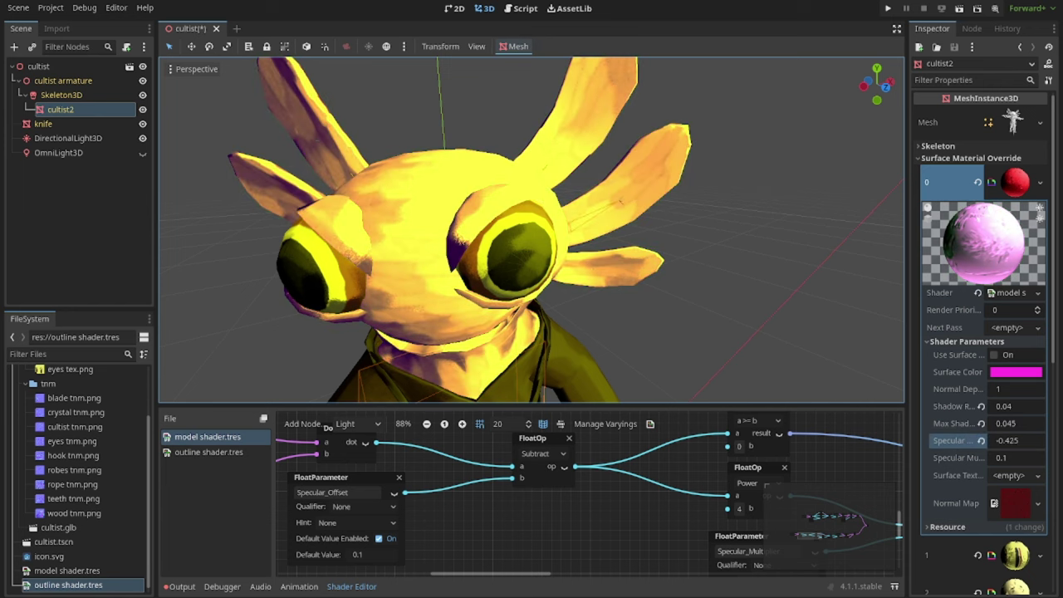
drag(1015, 440, 1048, 440)
click(983, 442)
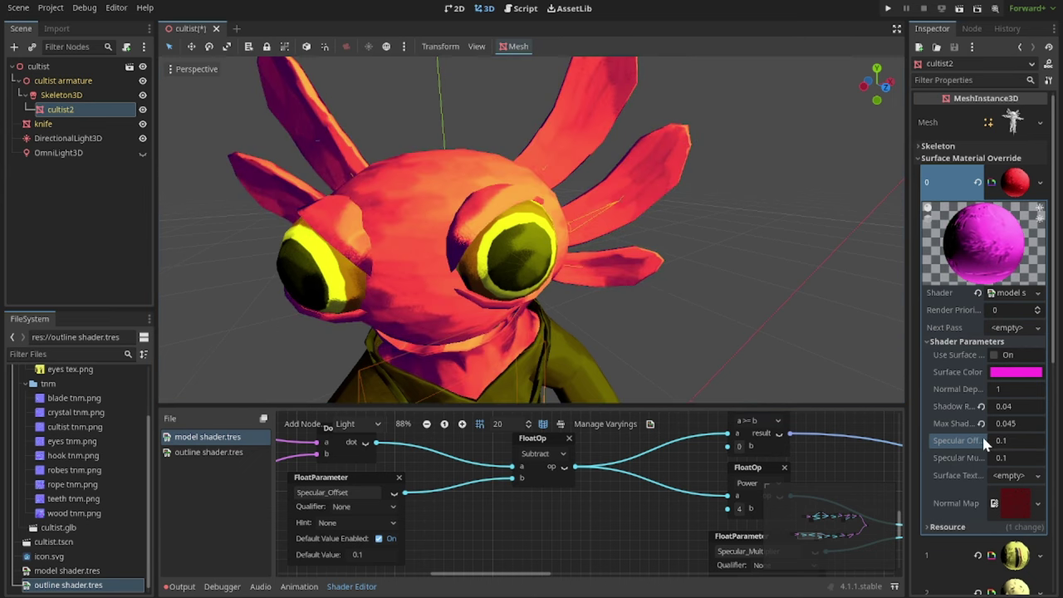
Examine the specular branch's Compare, Power and Multiply nodes following the subtraction.
scroll(591, 532, down, 1)
middle_drag(593, 519, 354, 528)
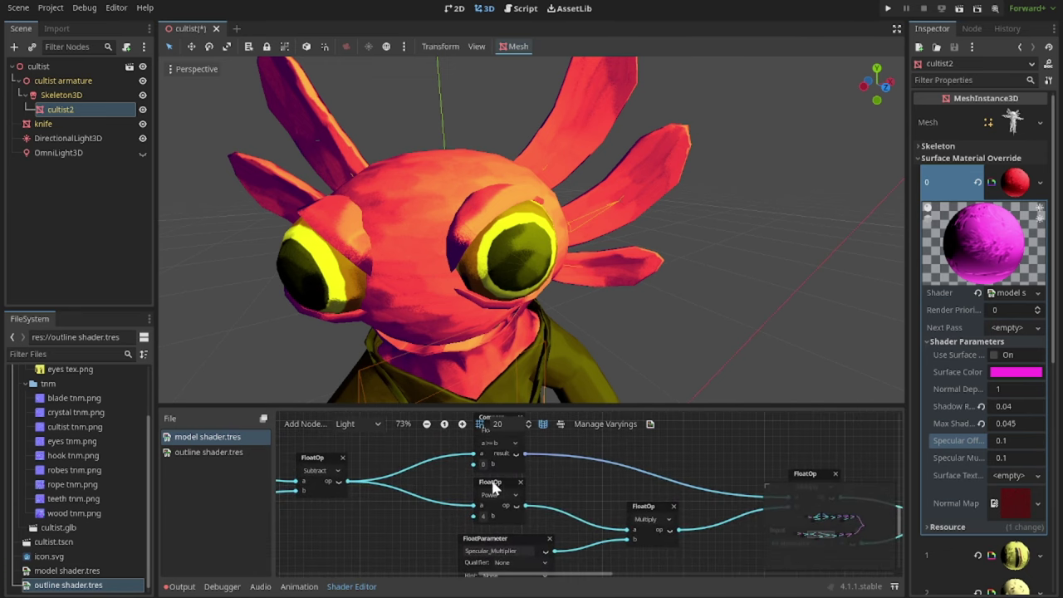
middle_drag(530, 488, 426, 475)
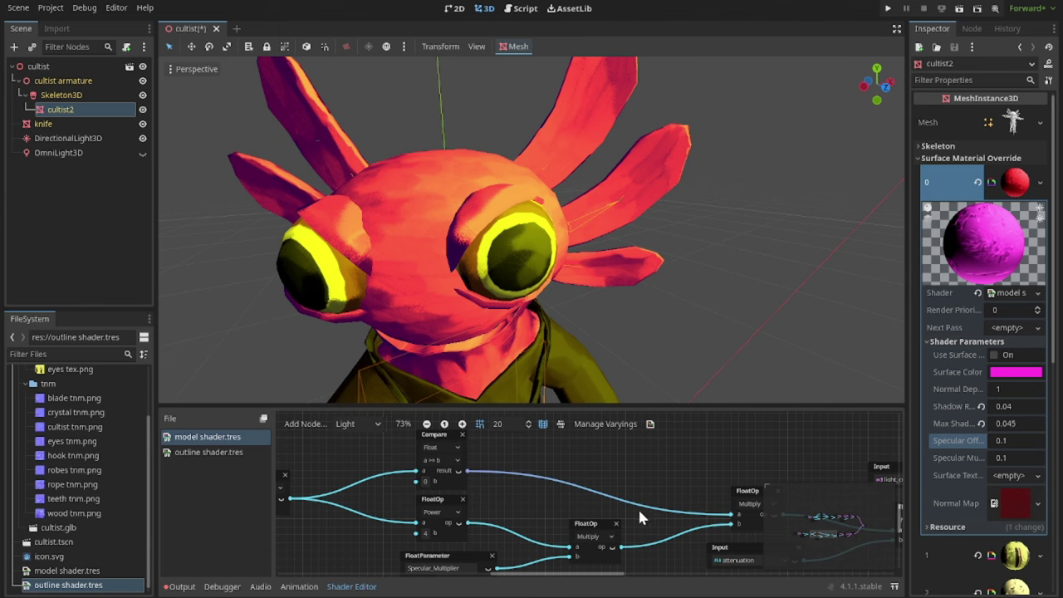
middle_drag(623, 504, 372, 434)
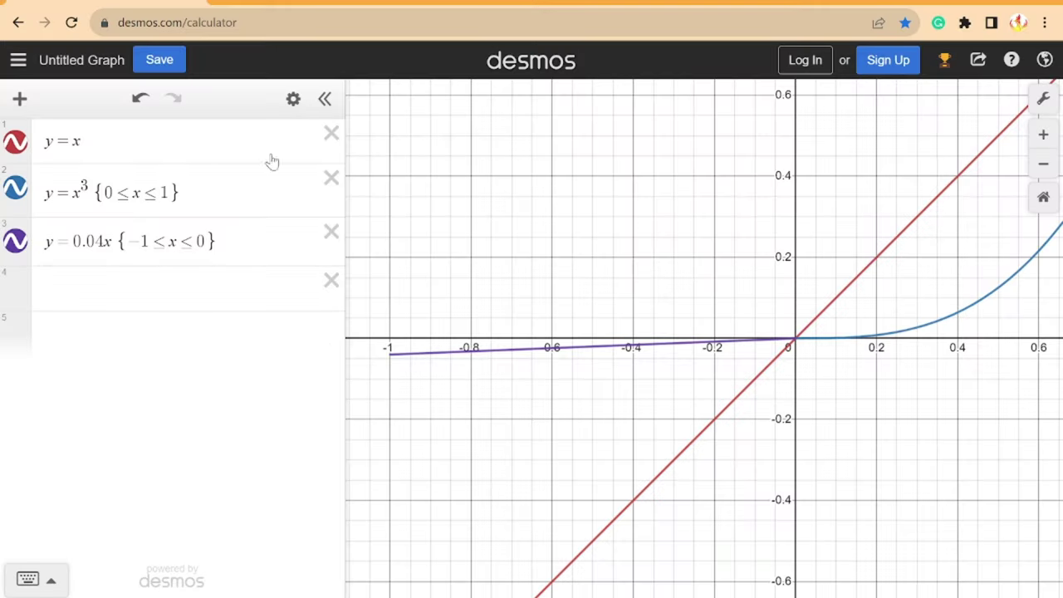
Switch to the Desmos graphing calculator and hide the x³ and 0.04x curves, leaving only y = x plotted.
click(15, 142)
click(15, 188)
click(15, 241)
click(158, 304)
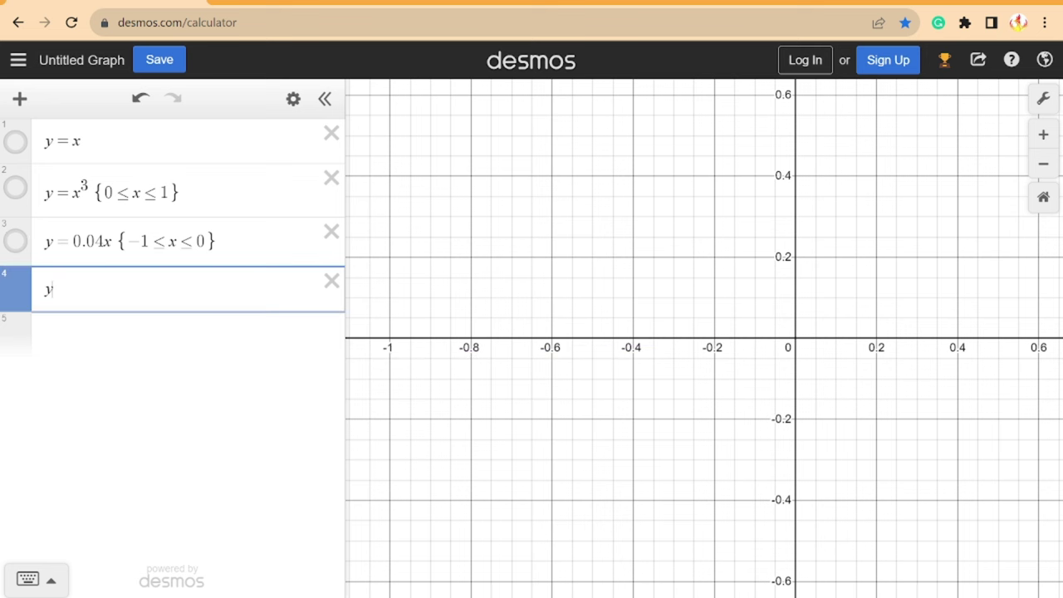
click(14, 141)
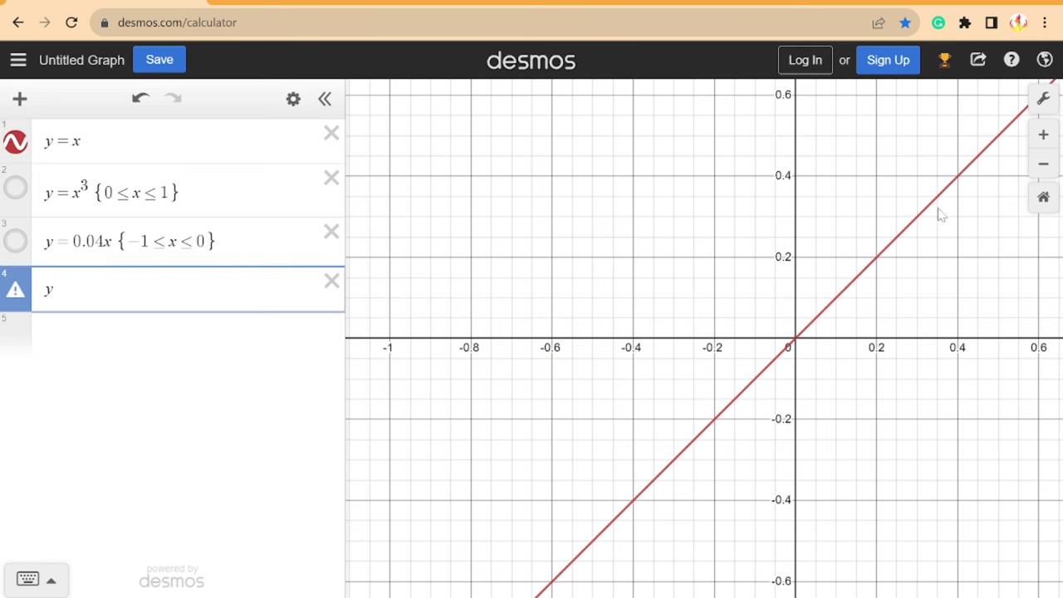
Plot y = x^4 limited to 0 ≤ x ≤ 1 as the fourth expression and inspect its curve beside y = x.
scroll(810, 303, down, 1)
drag(877, 297, 744, 371)
click(142, 307)
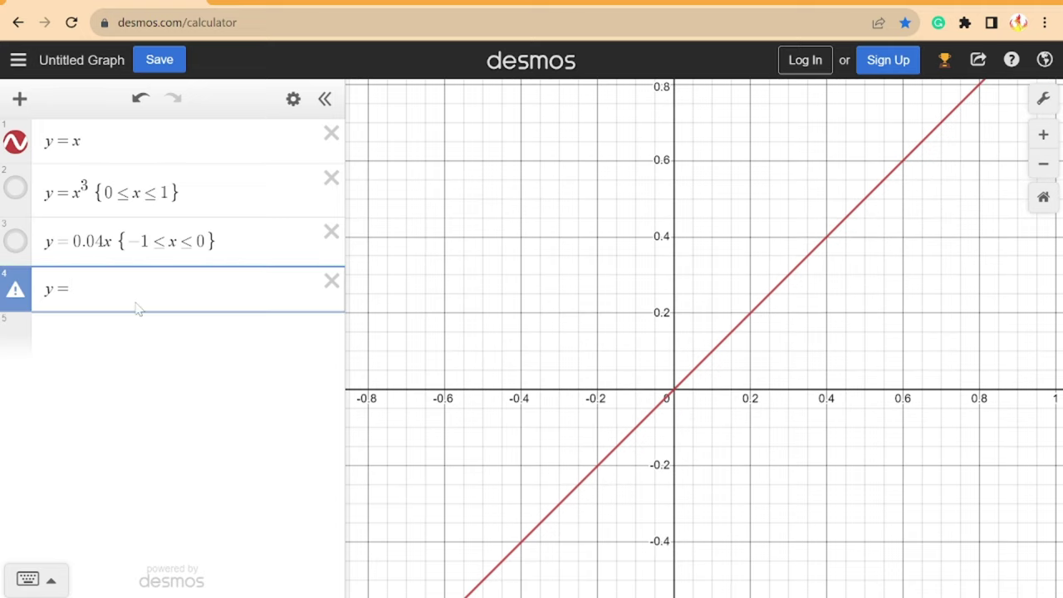
text(=)
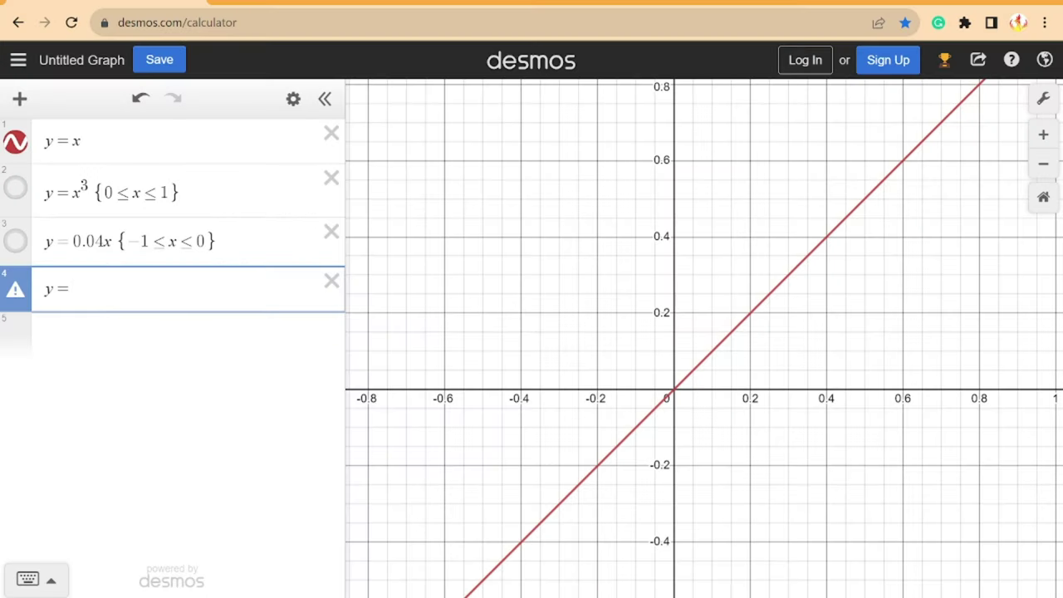
text(x^4)
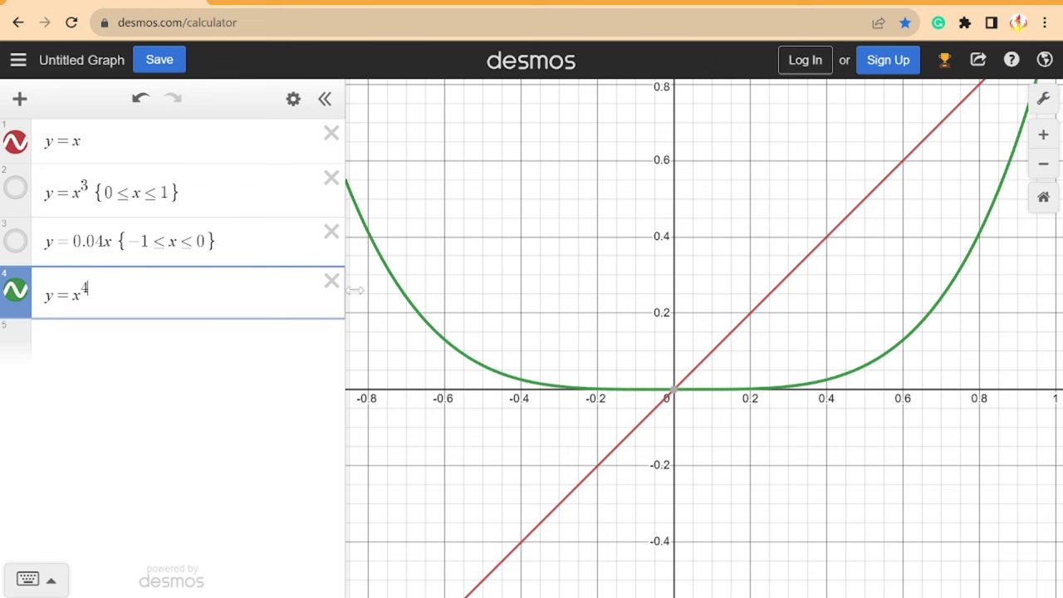
key(Right)
text({)
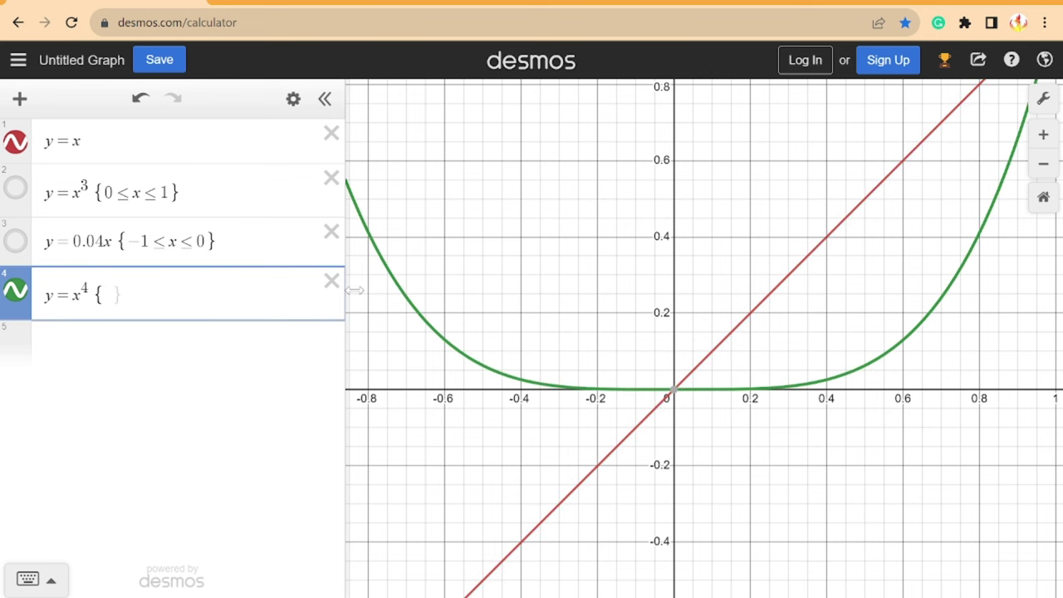
text(0<=x)
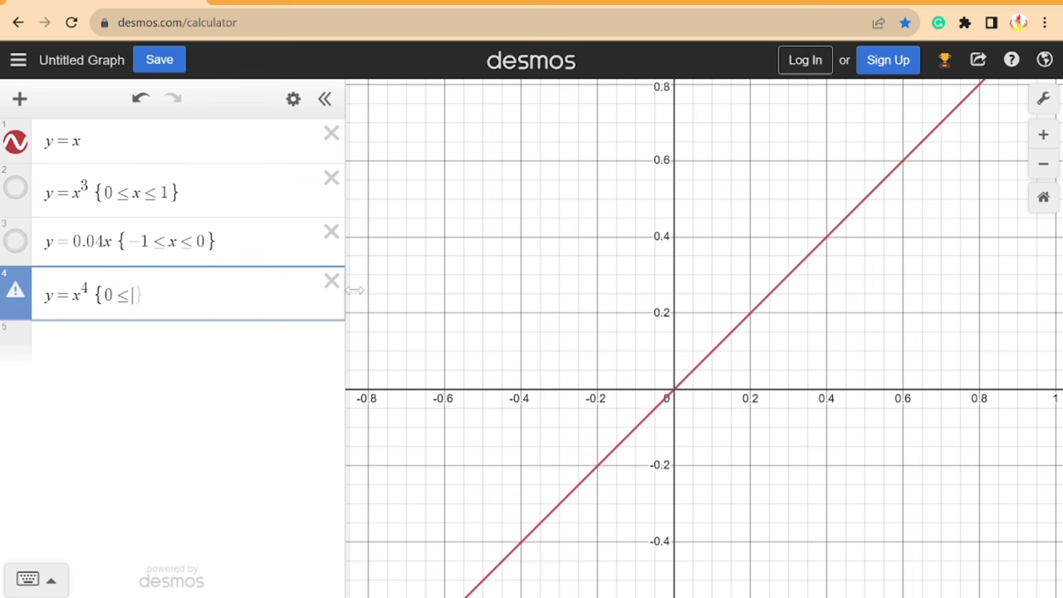
text(<=1)
scroll(878, 337, down, 3)
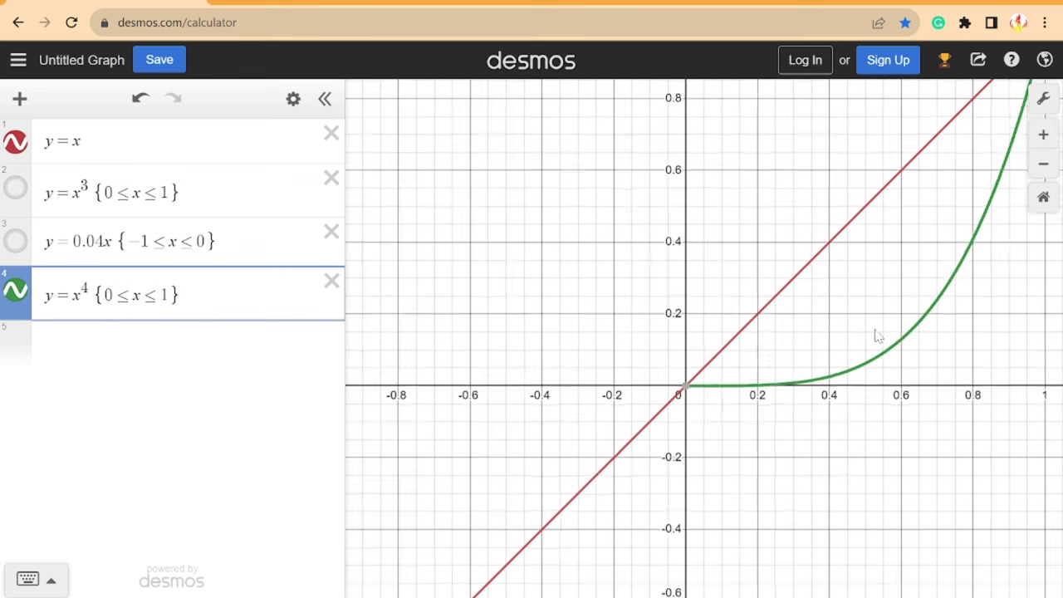
mouse_move(628, 446)
mouse_down()
mouse_move(706, 429)
mouse_move(784, 383)
mouse_move(875, 176)
mouse_move(641, 440)
mouse_move(700, 443)
mouse_move(612, 460)
mouse_move(711, 446)
mouse_move(810, 355)
mouse_move(893, 171)
mouse_move(902, 187)
mouse_up()
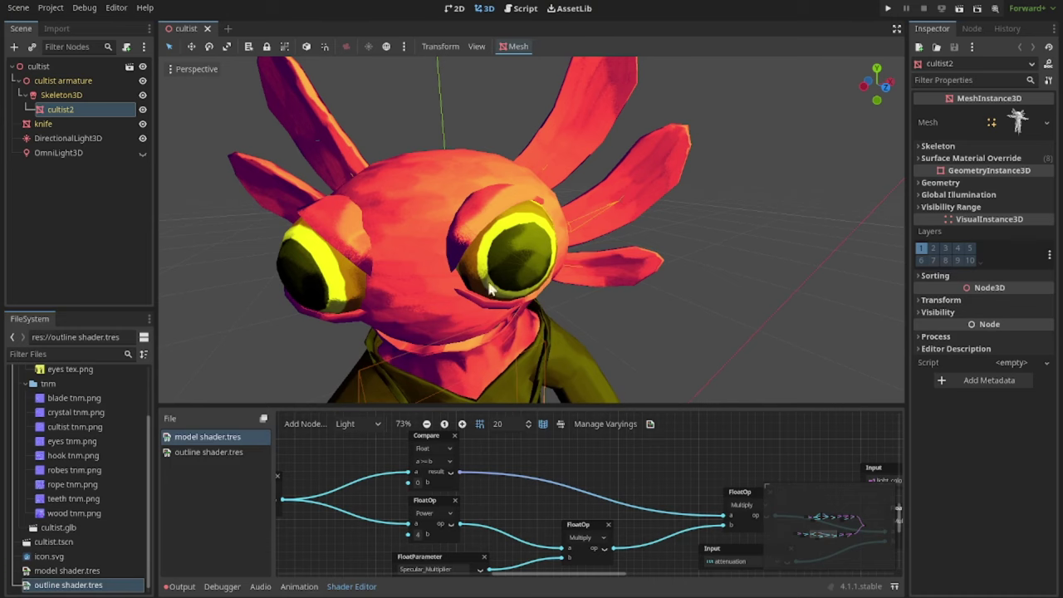
Check the Power node in Godot, then return to Desmos and replace the fourth expression with y = (x − 0.1)^4.
middle_drag(517, 514, 705, 502)
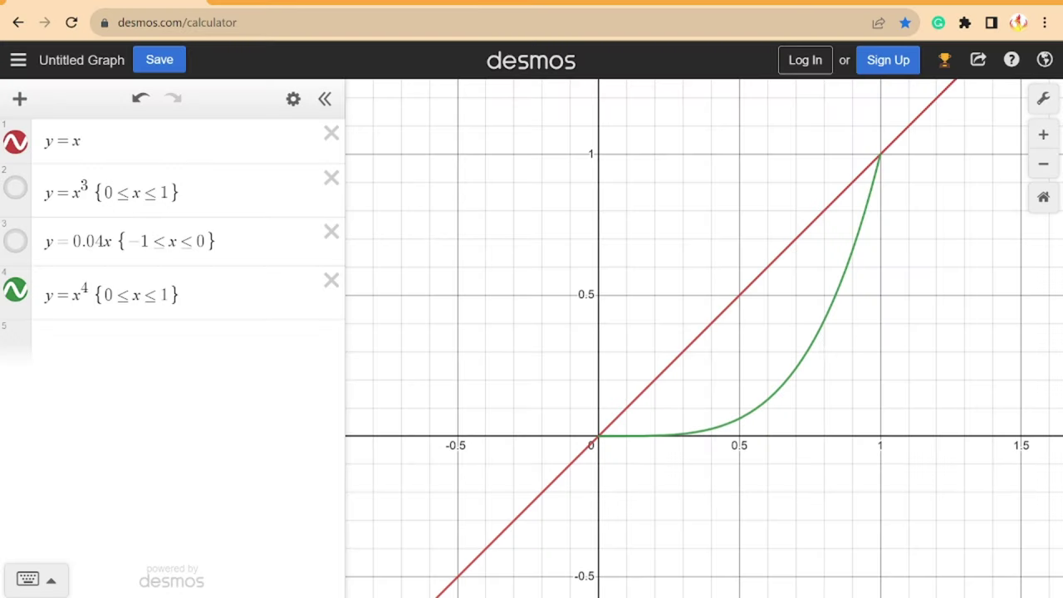
drag(185, 295, 2, 264)
key(BackSpace)
text((x-)
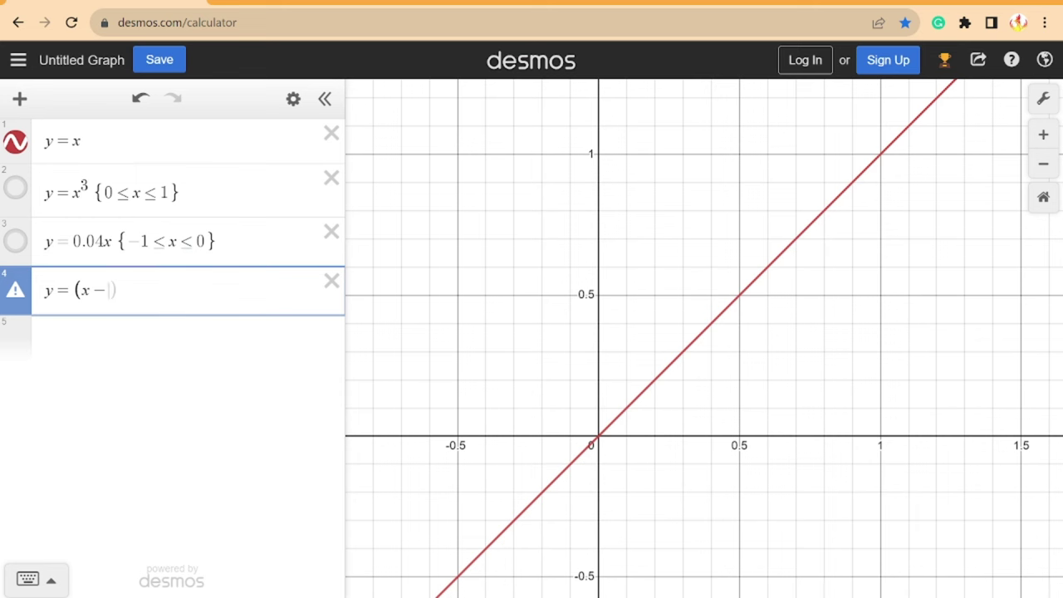
text(0.1))
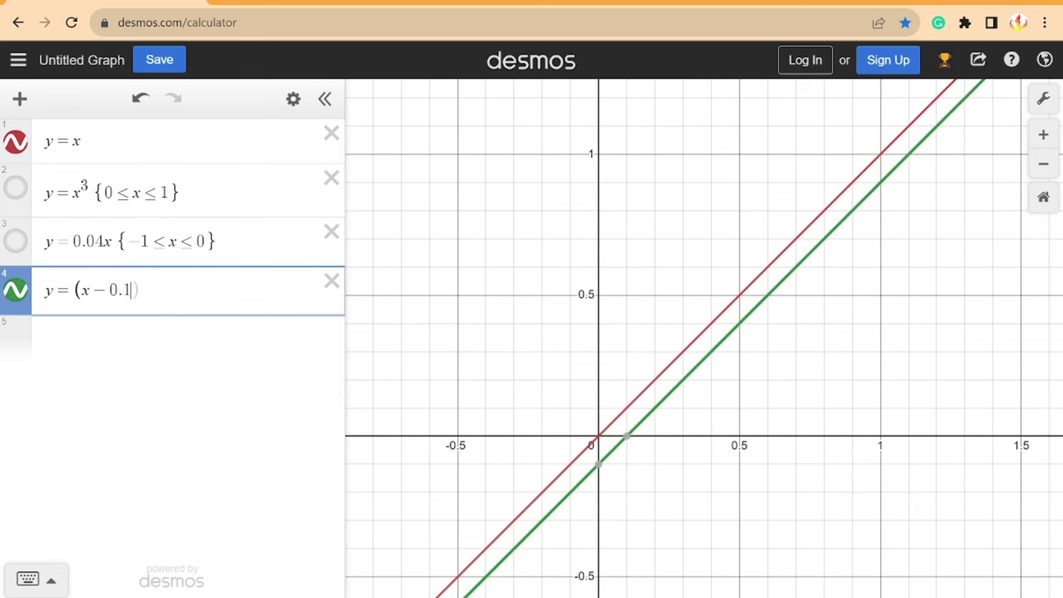
text(^)
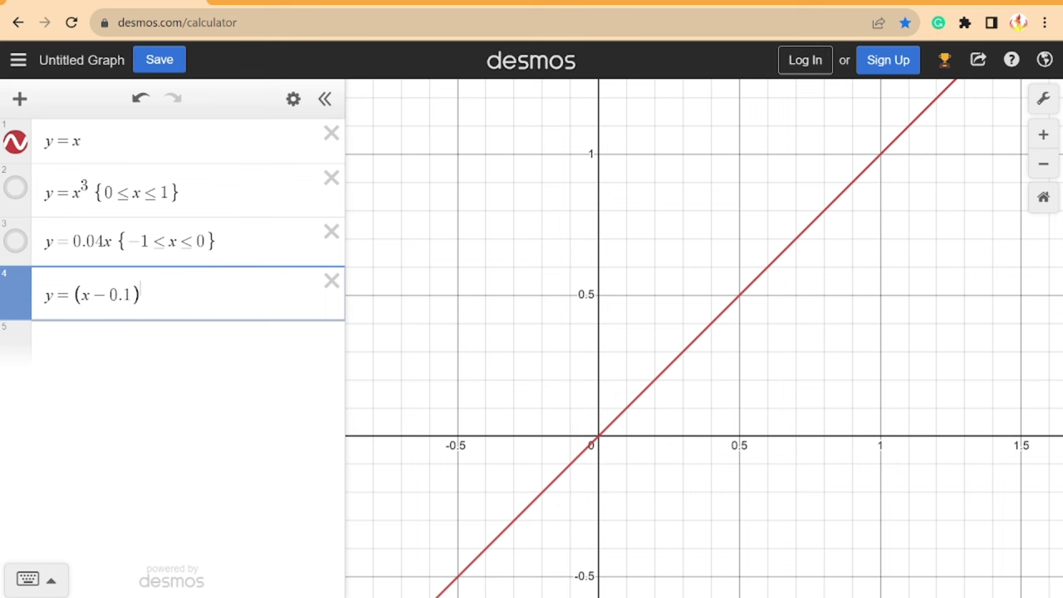
text(4)
scroll(723, 468, up, 1)
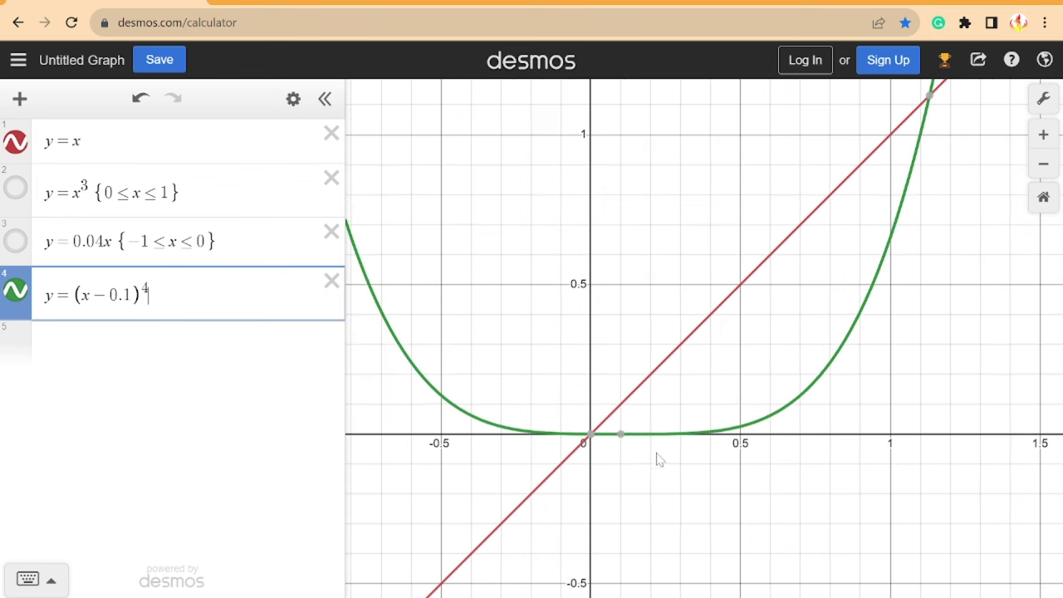
mouse_move(623, 446)
mouse_down()
mouse_move(725, 442)
mouse_move(675, 453)
mouse_up()
Change the fourth expression to y = (x − 1)^4 and trace its curve down to the x-axis.
key(BackSpace)
key(BackSpace)
key(BackSpace)
key(BackSpace)
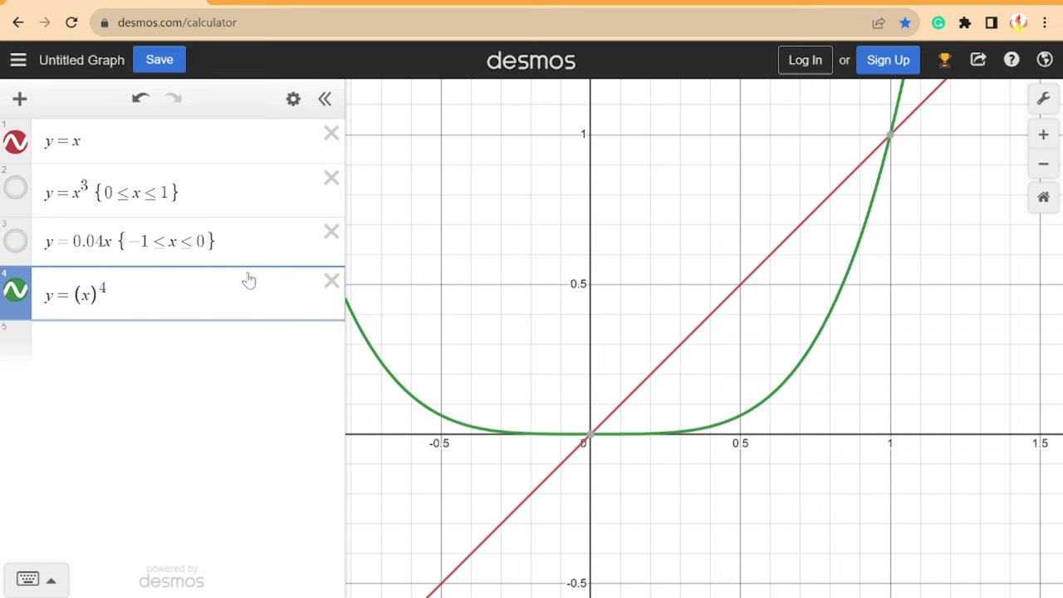
text(-1)
scroll(973, 263, down, 3)
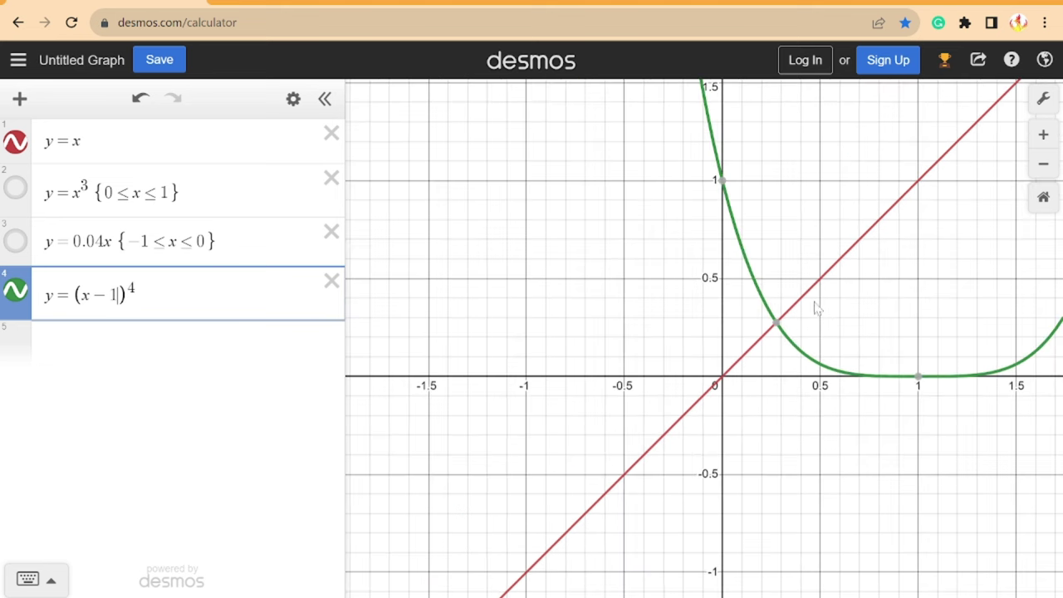
mouse_move(735, 214)
mouse_down()
mouse_move(879, 376)
mouse_move(919, 378)
mouse_up()
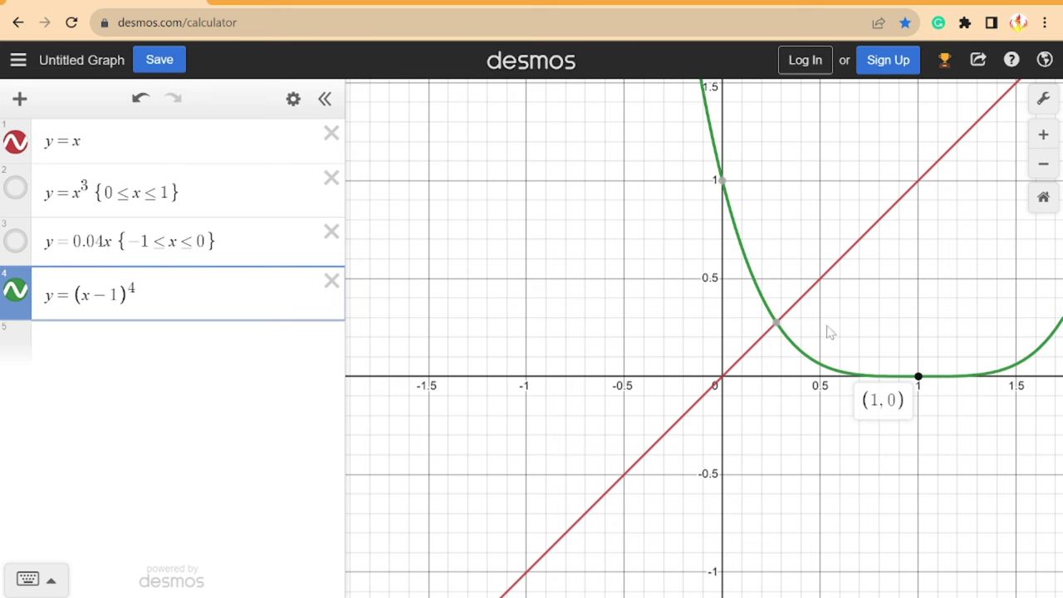
mouse_move(734, 227)
mouse_down()
mouse_move(722, 256)
mouse_move(712, 397)
mouse_up()
drag(776, 392, 719, 394)
drag(625, 404, 638, 413)
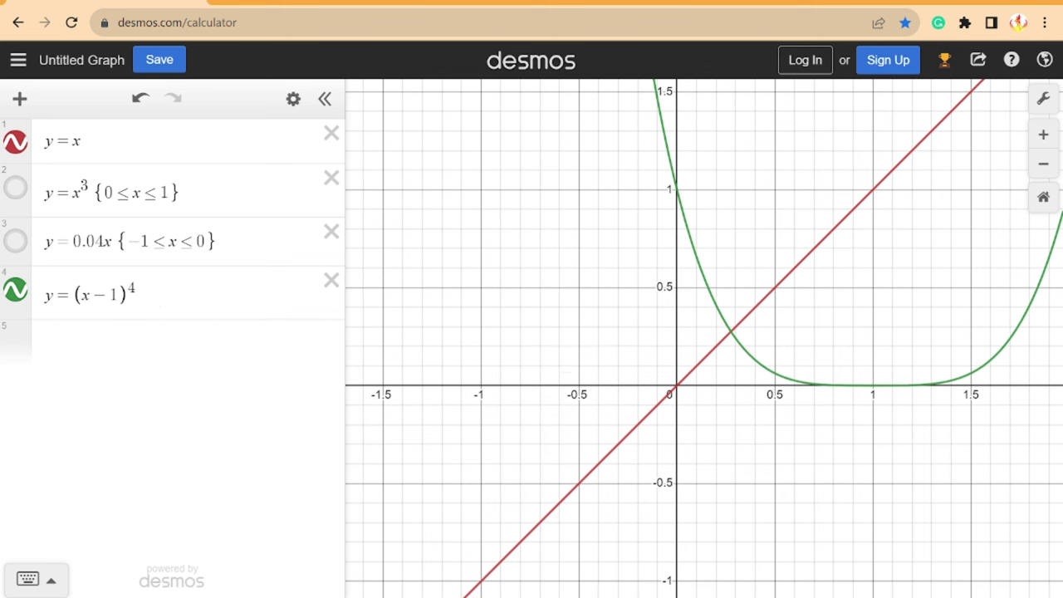
Restrict the (x − 1)^4 curve to the domain 0 ≤ x ≤ 1.
click(287, 274)
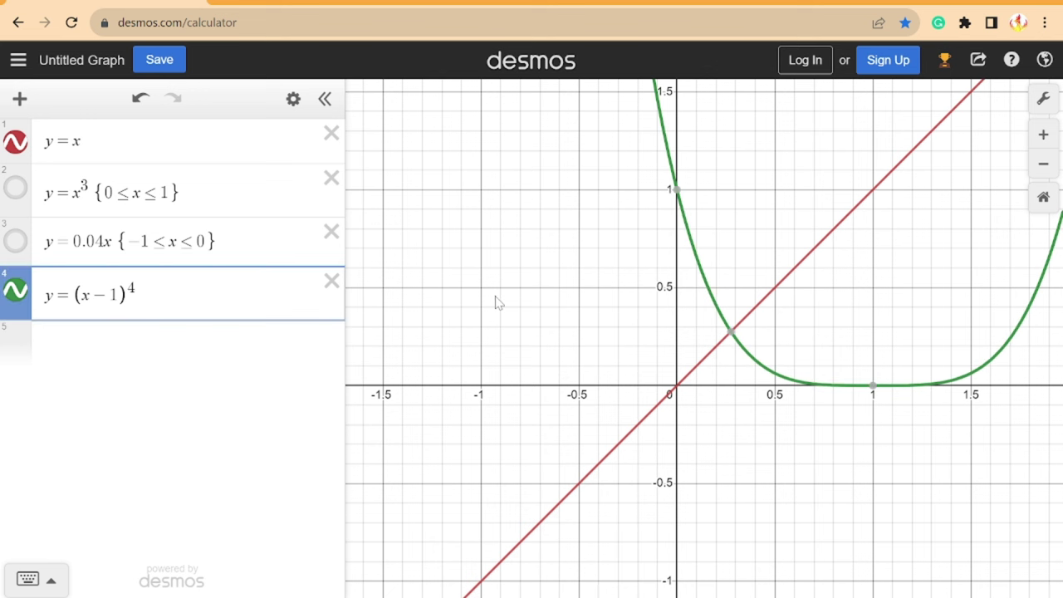
text({0<x<=)
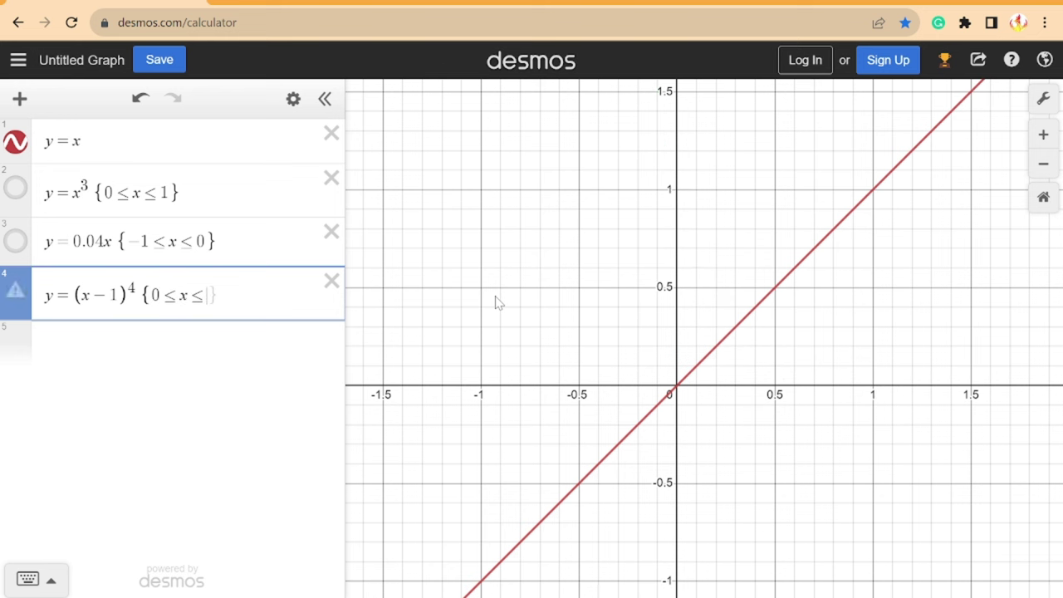
text(1)
key(Right)
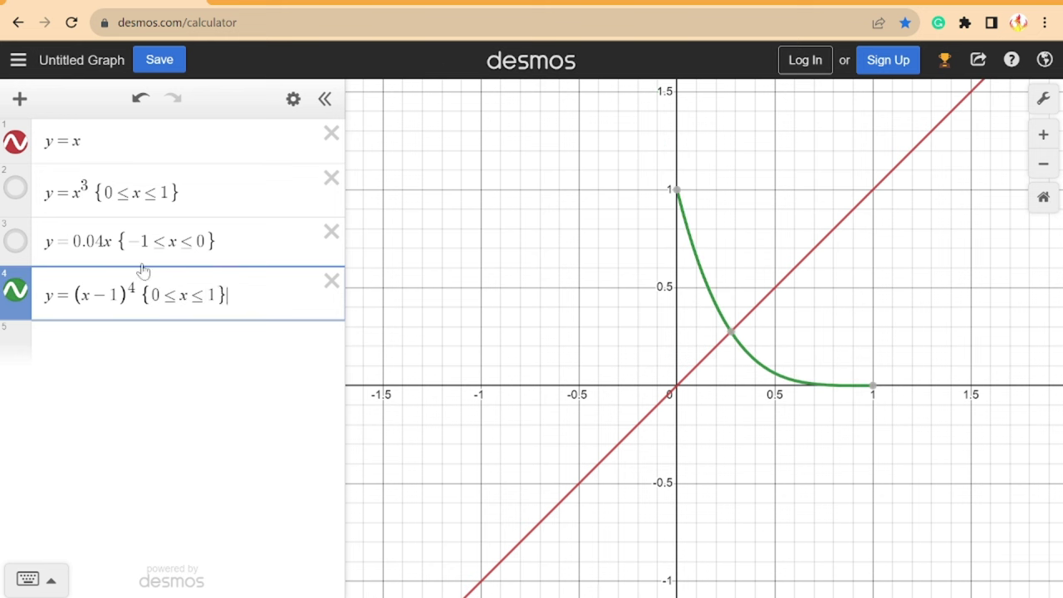
Remove the domain restriction, set the fourth expression to y = (x − 0.1)^4, and inspect where the curve meets the x-axis.
click(118, 295)
drag(227, 295, 139, 295)
key(BackSpace)
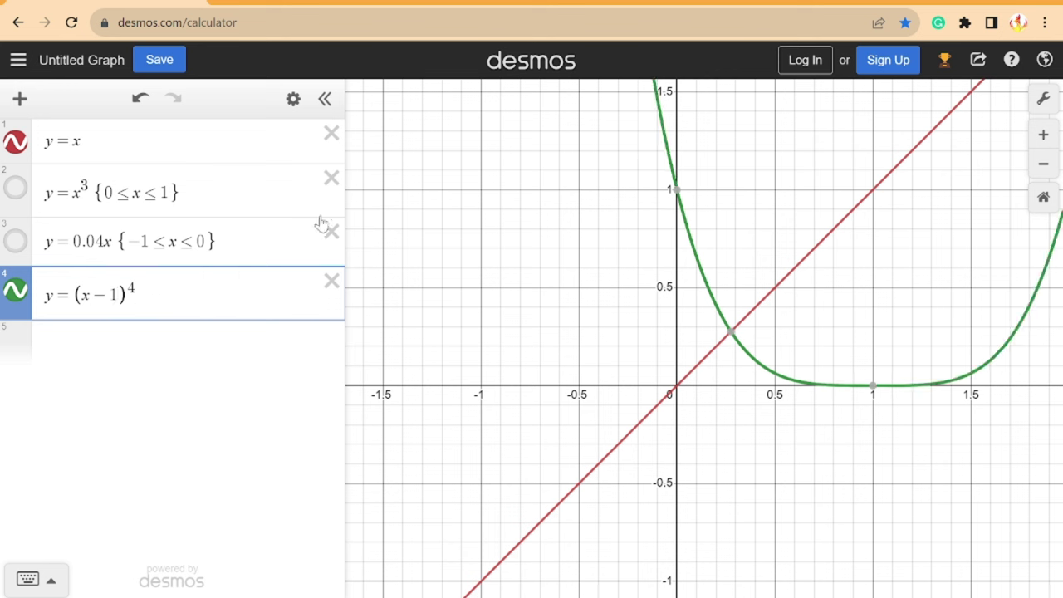
key(BackSpace)
text(0.1)
key(Return)
click(707, 394)
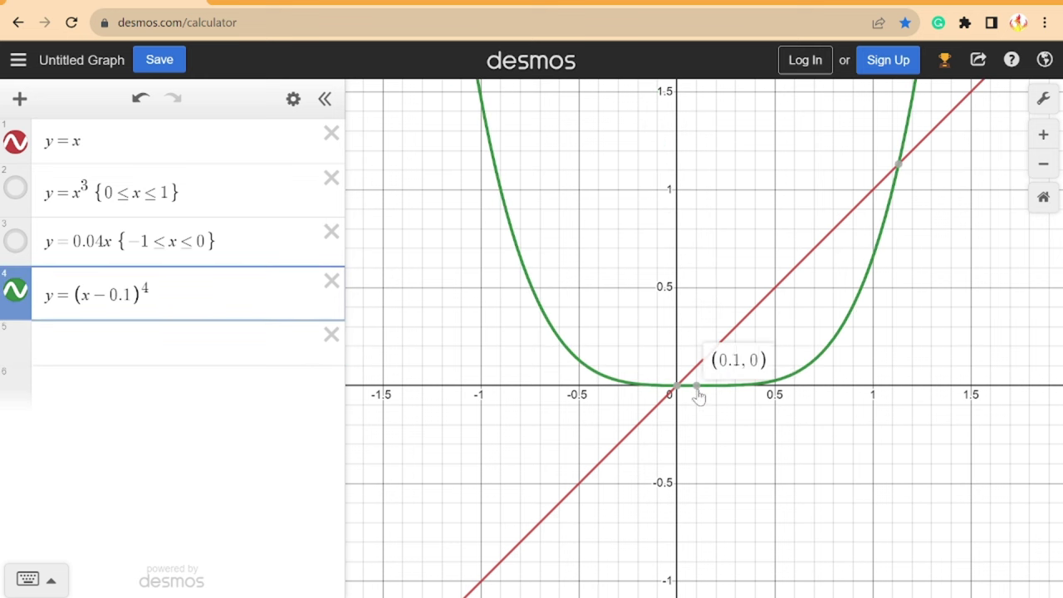
mouse_move(710, 398)
mouse_down()
mouse_move(837, 341)
mouse_move(897, 166)
mouse_move(891, 185)
mouse_up()
click(807, 194)
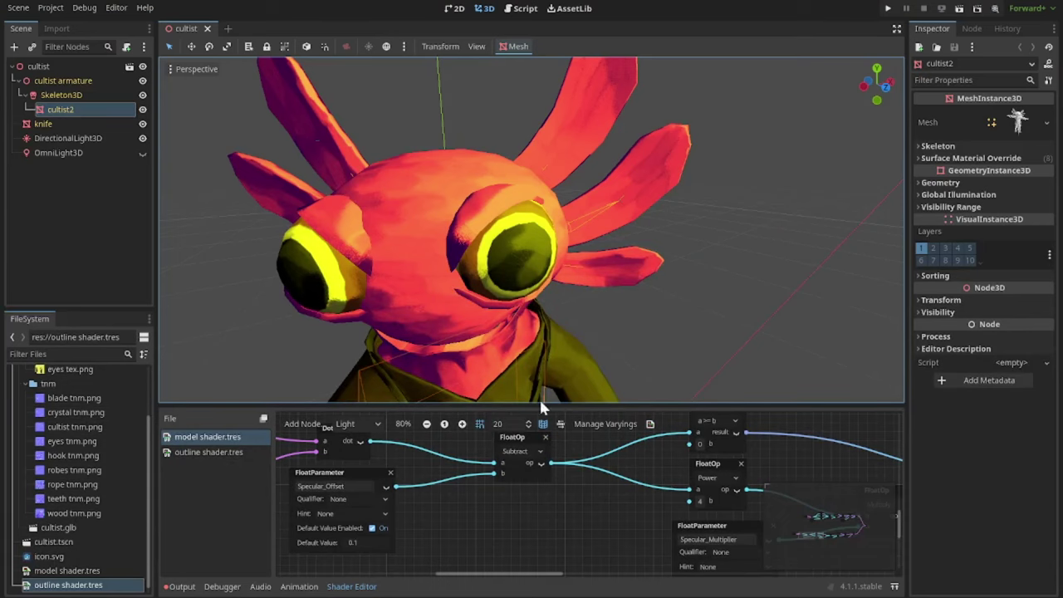
Switch to Godot, try wiring the specular Subtract output directly into the Multiply node bypassing Power, and undo the connection.
scroll(564, 515, down, 5)
scroll(564, 515, up, 2)
middle_drag(731, 532, 554, 527)
scroll(526, 504, up, 2)
middle_drag(313, 477, 308, 480)
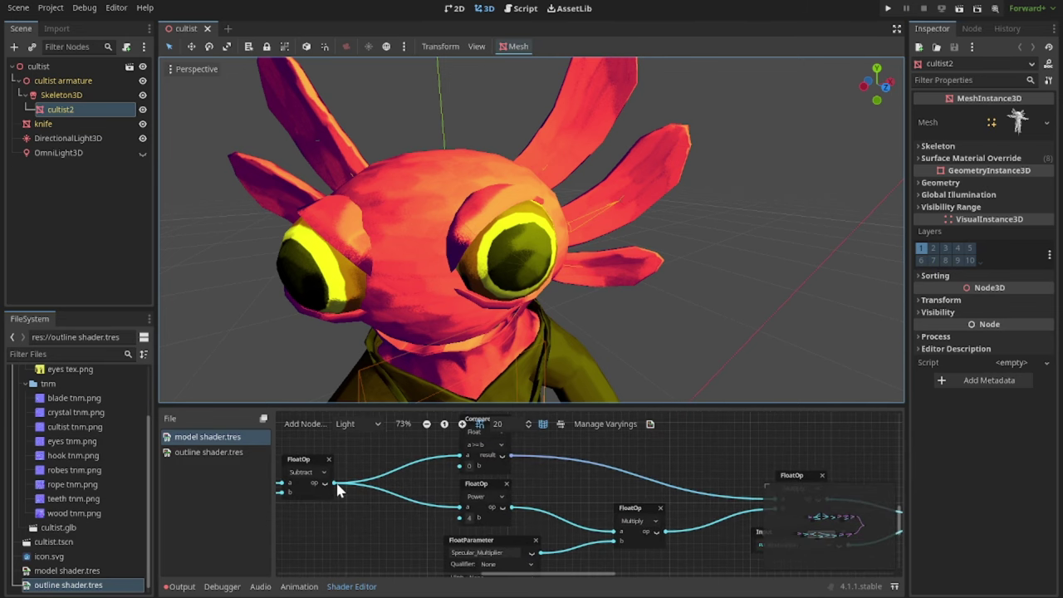
drag(338, 489, 618, 538)
key(ctrl+z)
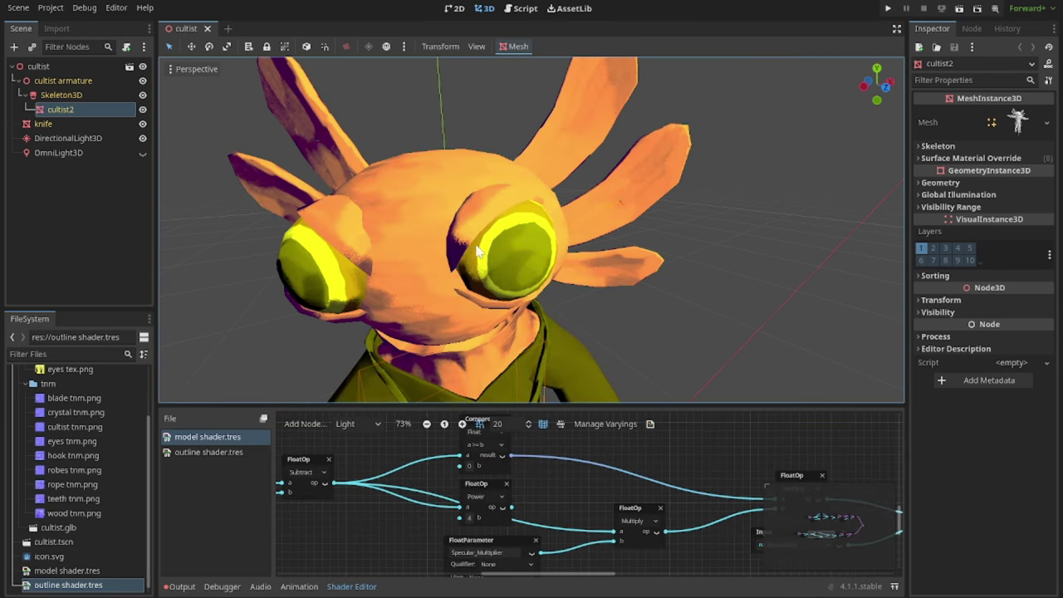
key(ctrl+z)
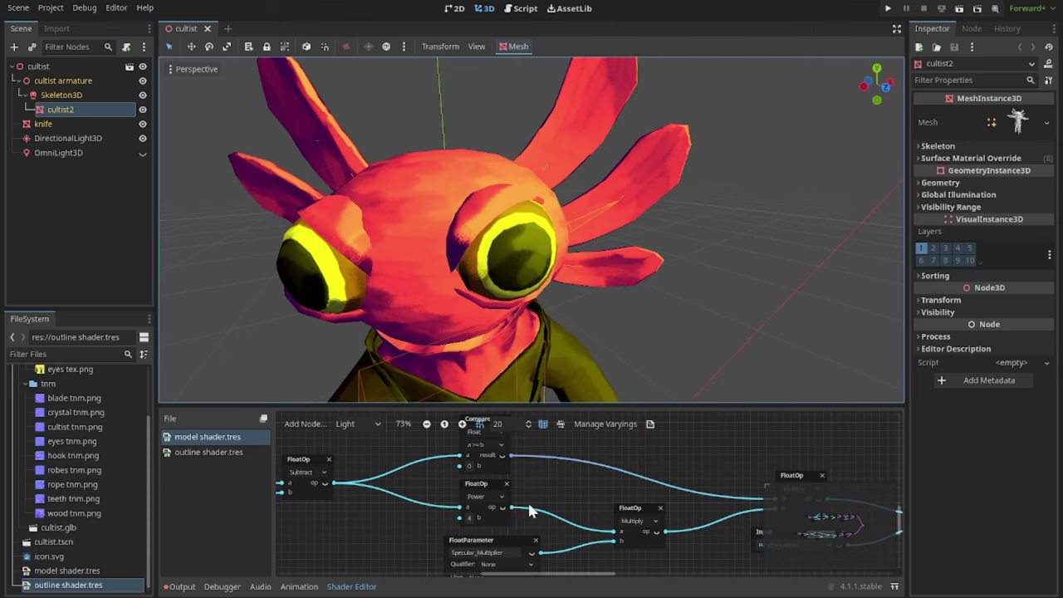
Examine the end of the specular branch, from the light_color Multiply through the Add with the specular input to the Output node.
scroll(612, 336, down, 5)
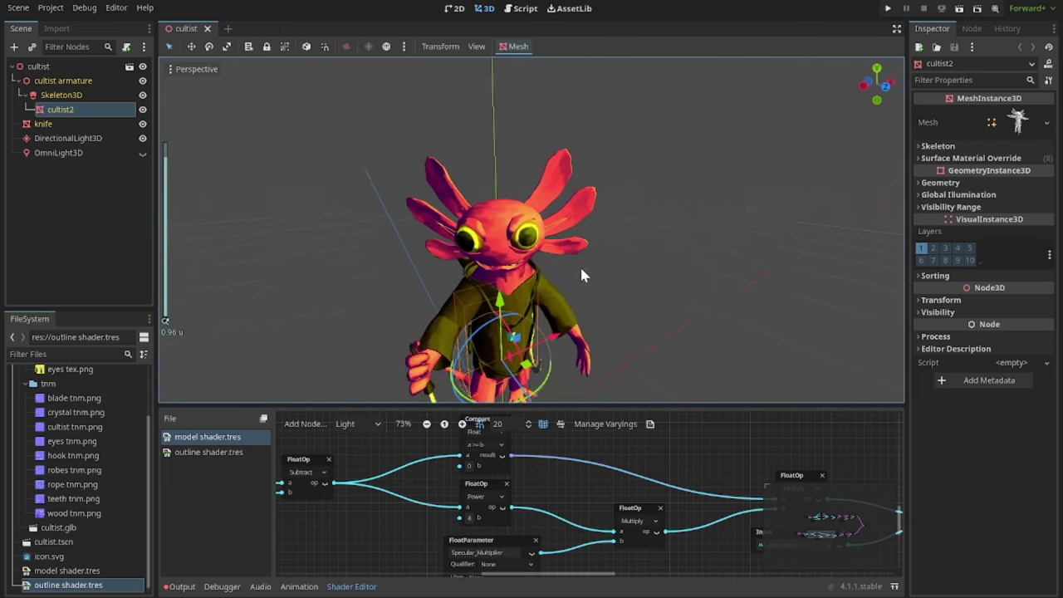
scroll(551, 490, down, 2)
middle_drag(588, 504, 457, 512)
middle_drag(623, 524, 406, 550)
scroll(479, 527, up, 1)
middle_drag(511, 501, 459, 510)
scroll(460, 510, up, 2)
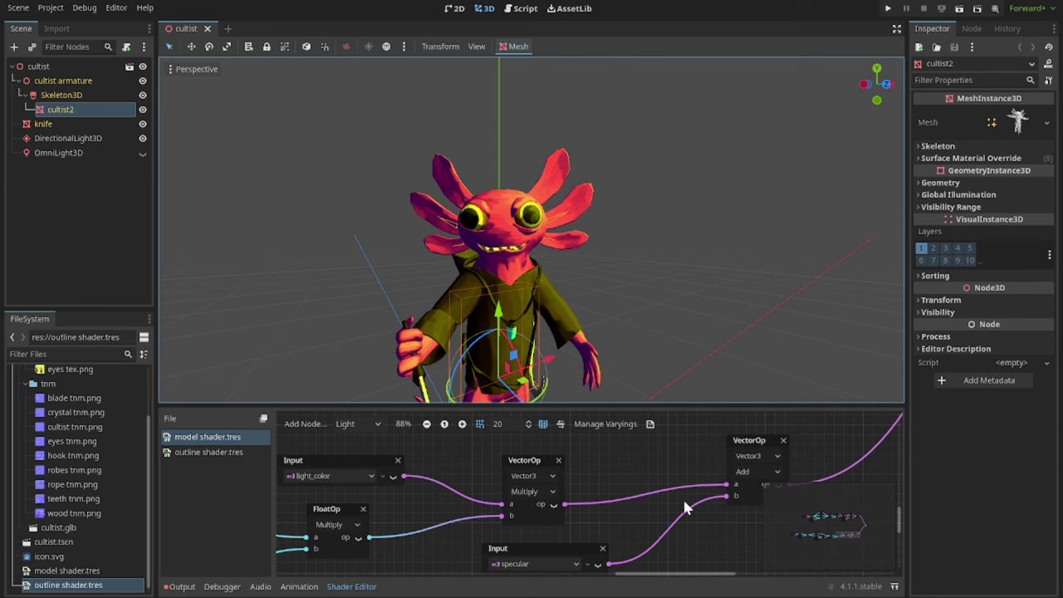
middle_drag(658, 486, 588, 463)
scroll(529, 496, down, 3)
middle_drag(528, 497, 504, 498)
middle_drag(728, 440, 564, 475)
middle_drag(652, 440, 555, 552)
middle_drag(611, 457, 572, 489)
Set Normal Depth to 0 on cultist2's surface material override 0 and view the face.
middle_drag(550, 233, 381, 258)
scroll(617, 253, up, 3)
scroll(490, 246, up, 4)
middle_drag(536, 229, 384, 330)
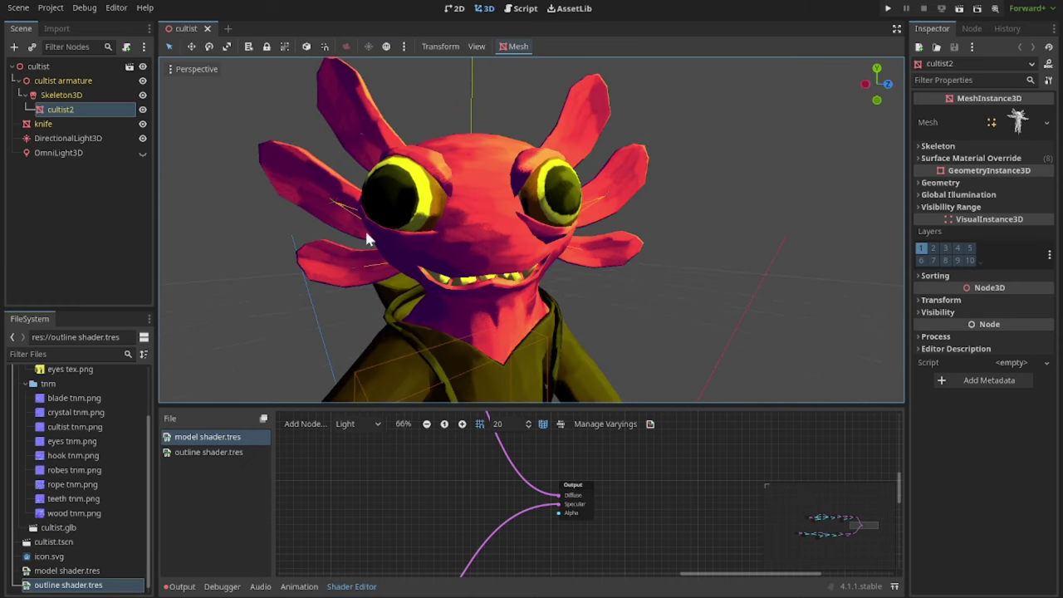
scroll(532, 263, down, 3)
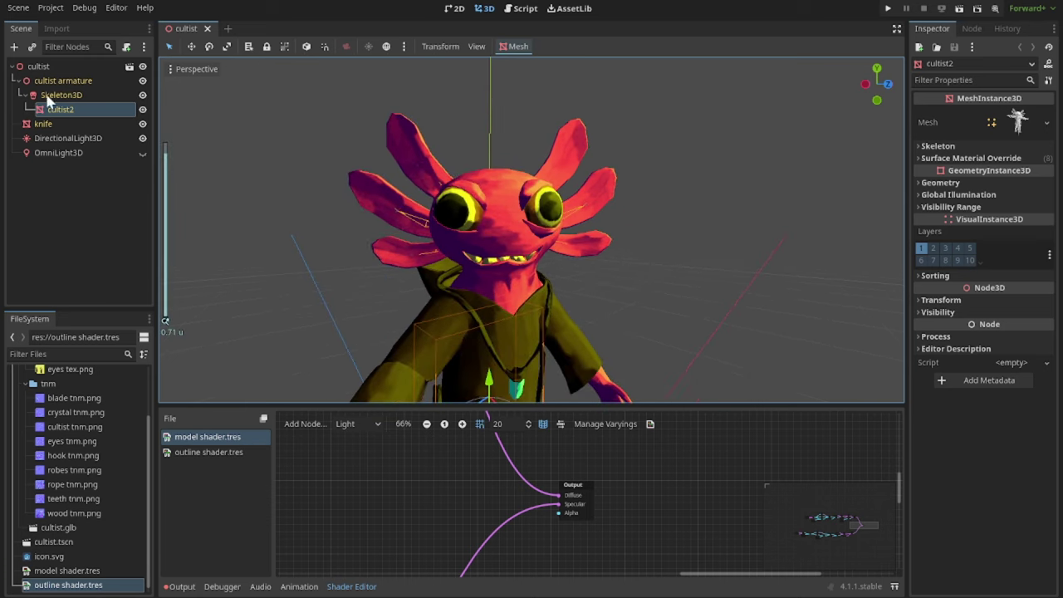
click(976, 158)
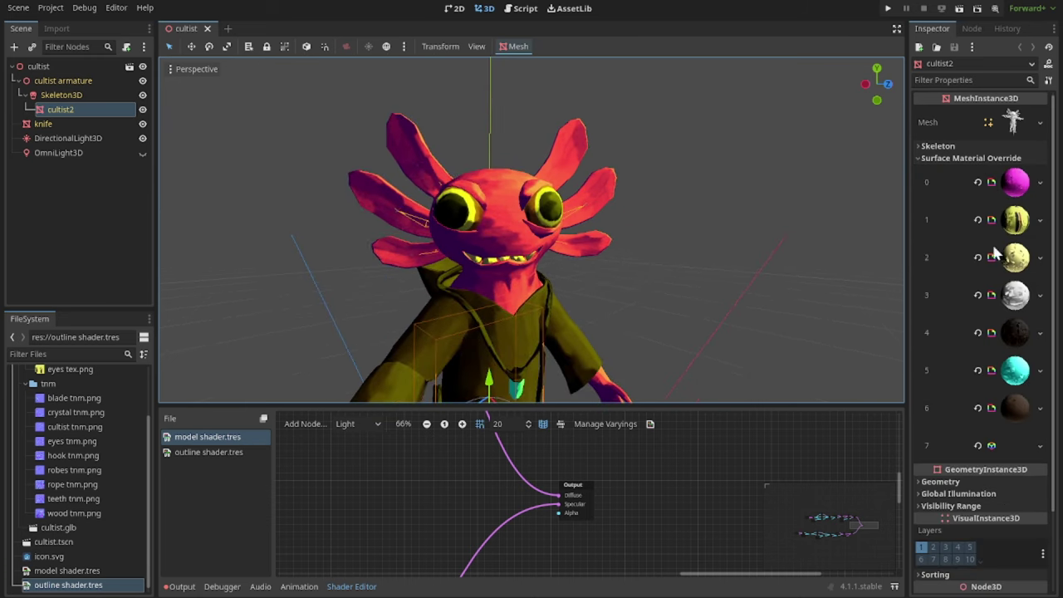
click(1009, 184)
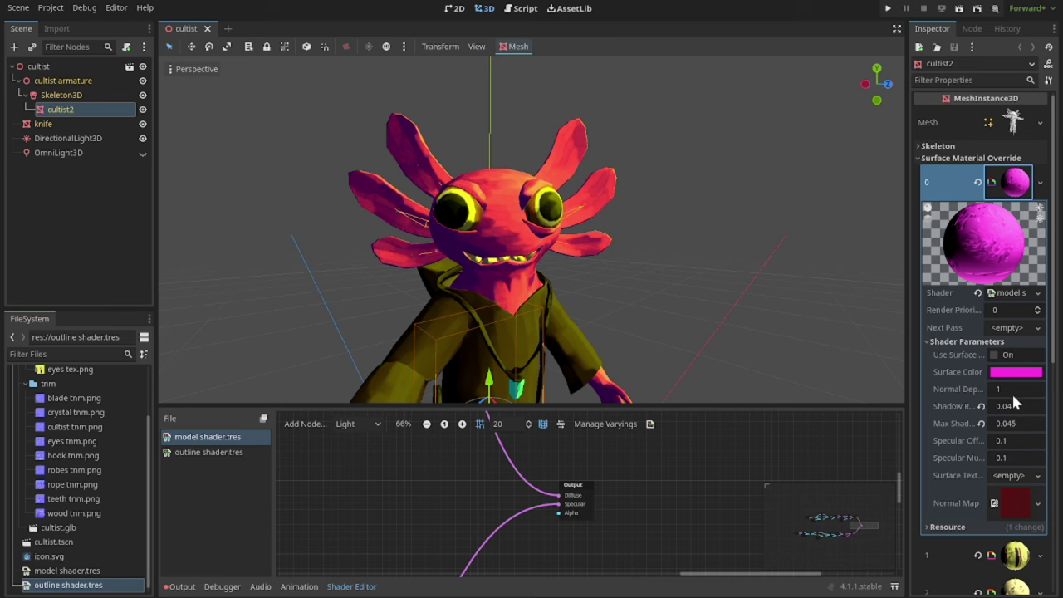
drag(1014, 390, 847, 390)
click(834, 280)
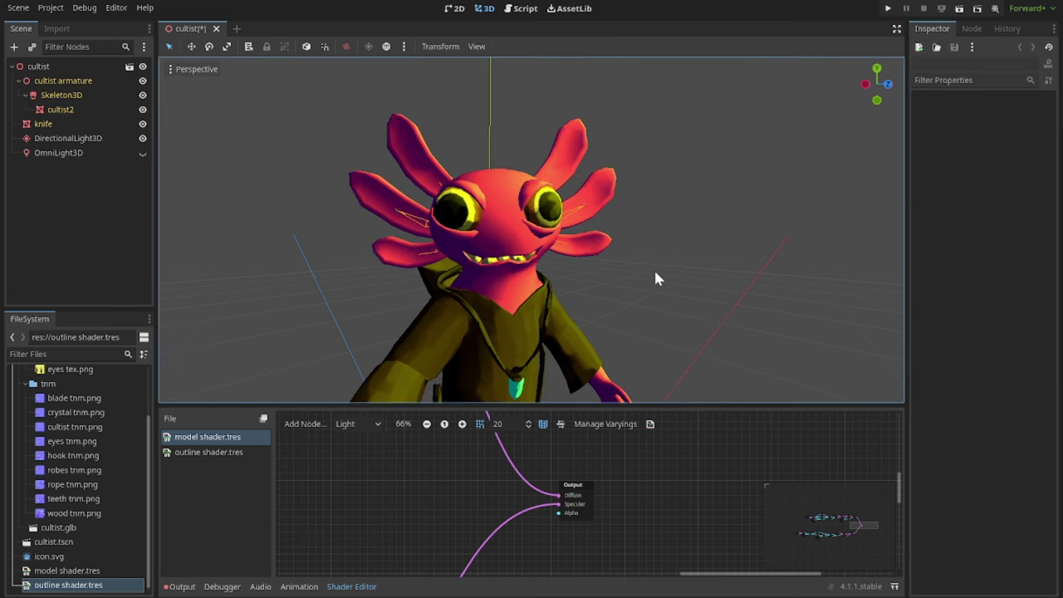
scroll(501, 216, up, 3)
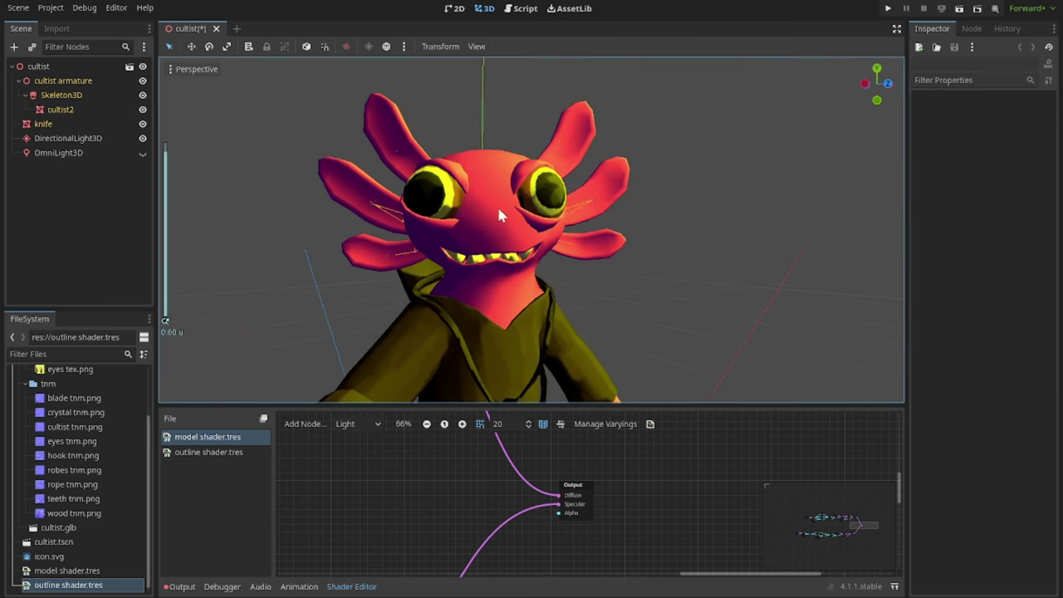
Select cultist2 again and restore the Normal Depth of material override 0 to 1.
click(77, 110)
click(1014, 388)
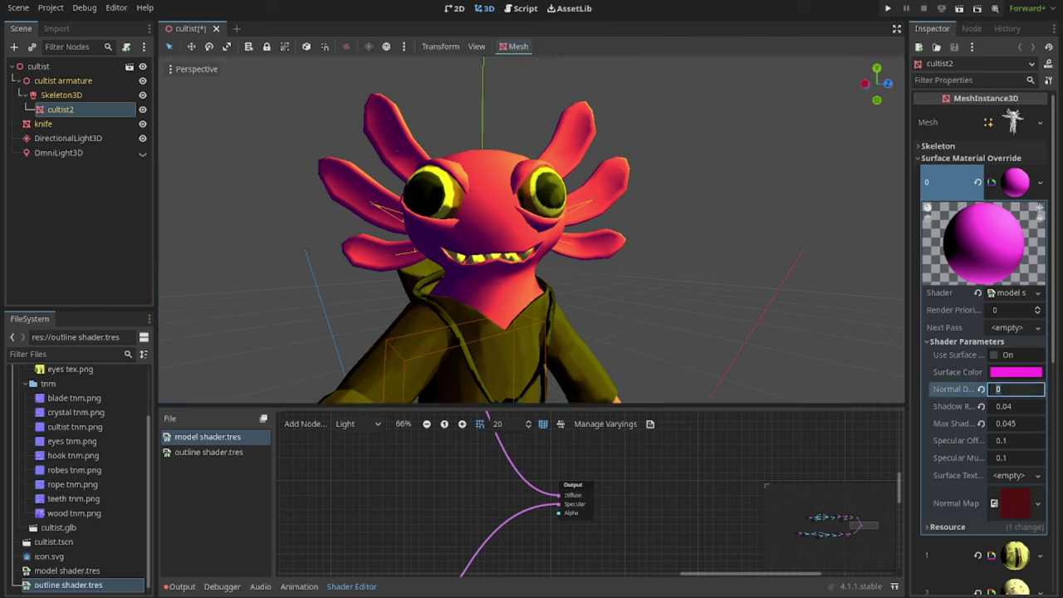
text(1)
key(Return)
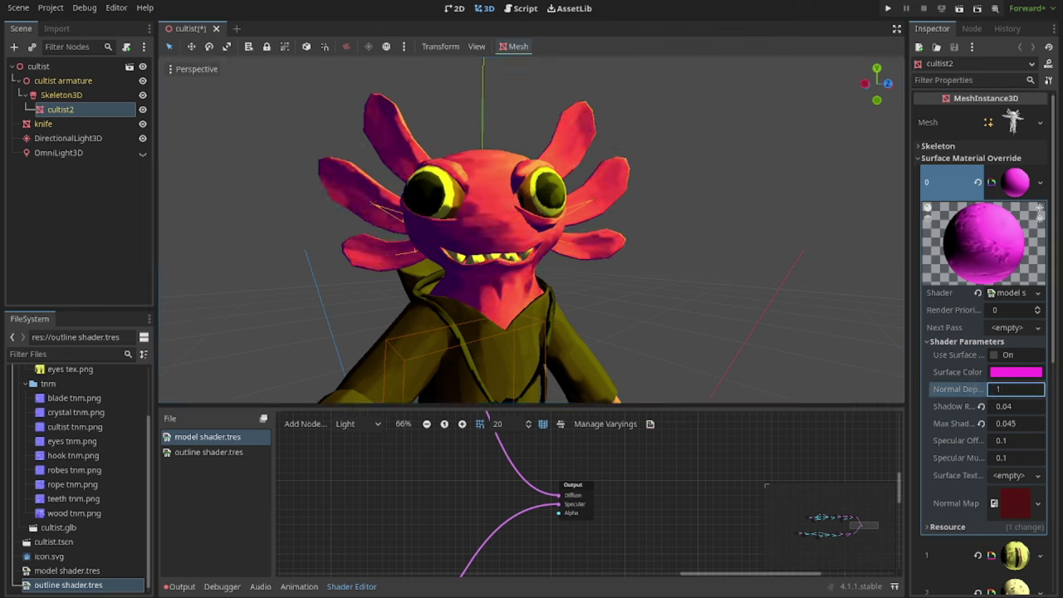
Deselect cultist2 and view the character both at full-body distance and close up.
click(707, 210)
scroll(707, 211, down, 8)
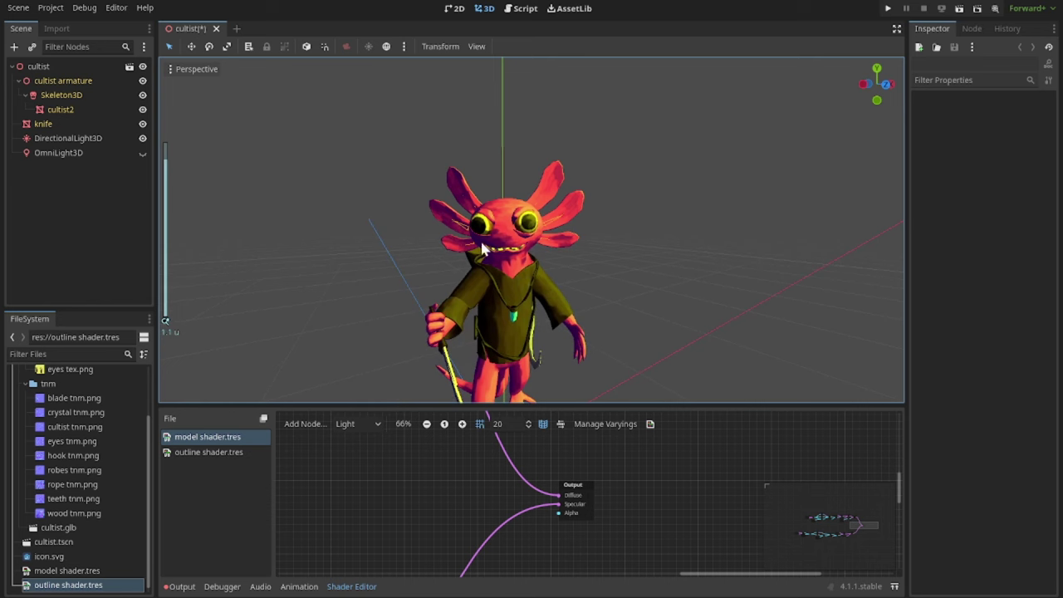
scroll(573, 306, up, 4)
scroll(521, 357, down, 4)
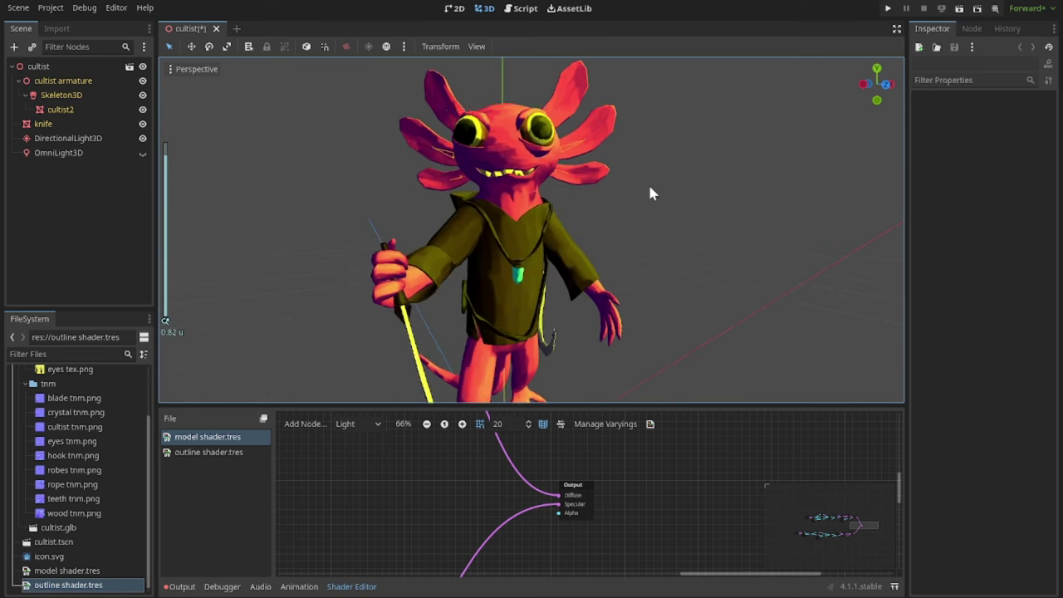
Select cultist2, expand surface material override 1 to review its shader parameters, and examine the character's face.
click(62, 109)
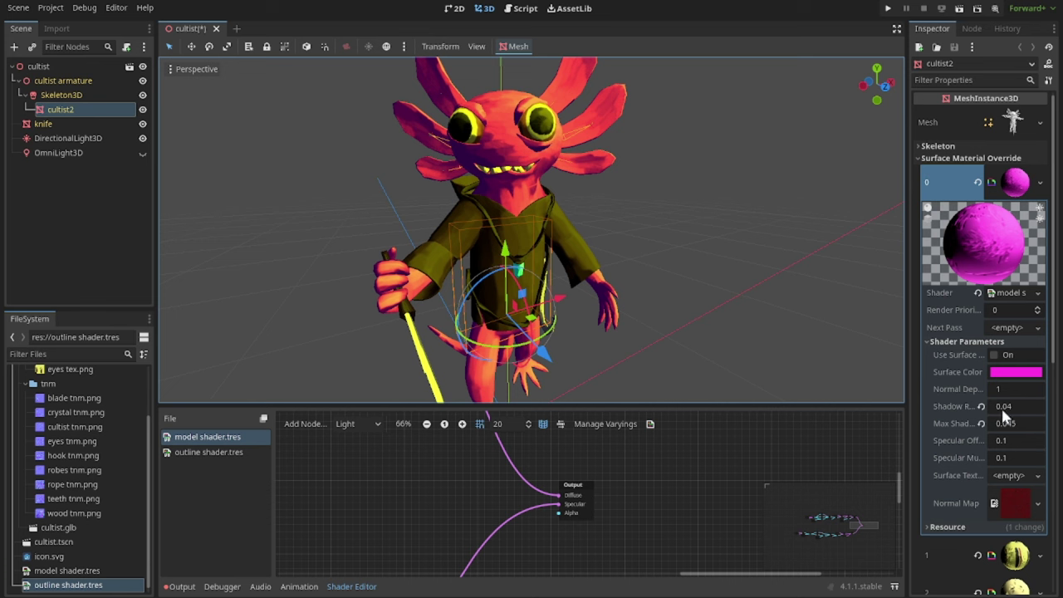
scroll(985, 371, down, 5)
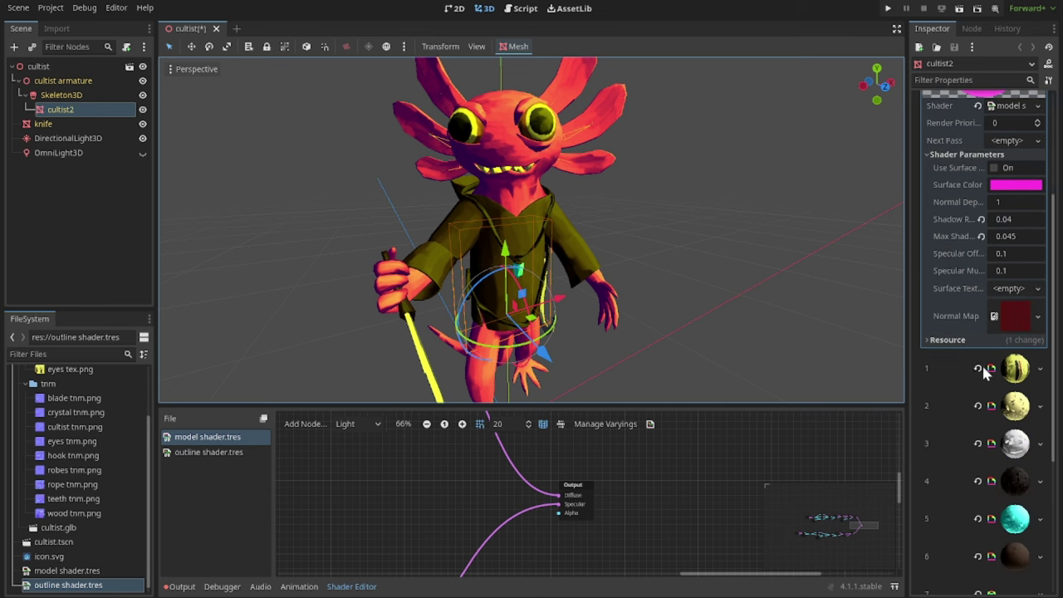
click(1000, 374)
scroll(988, 366, down, 5)
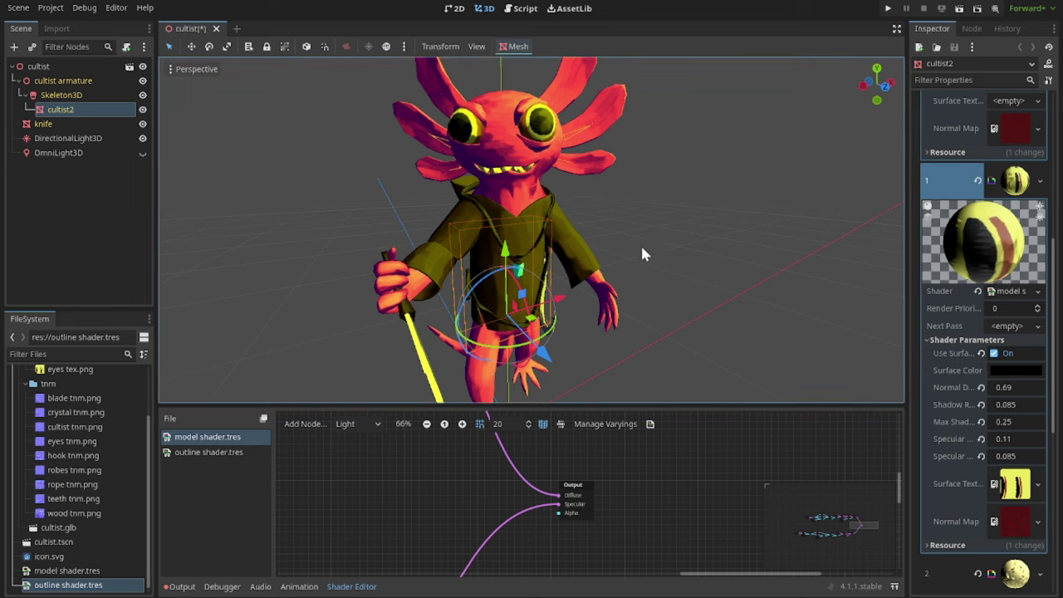
scroll(643, 279, up, 2)
scroll(631, 262, up, 4)
scroll(630, 262, down, 3)
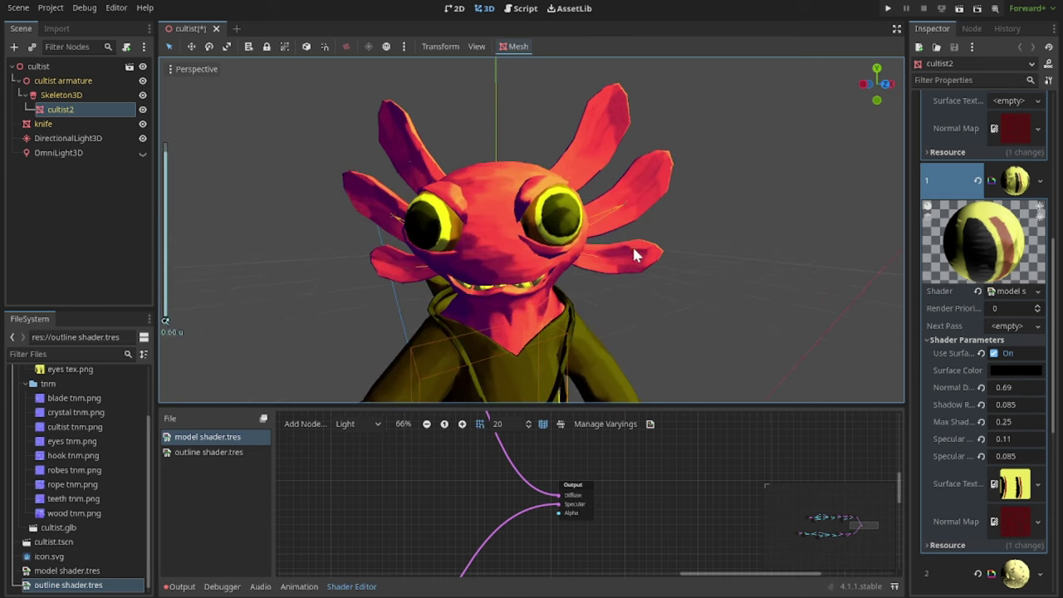
scroll(409, 500, down, 4)
scroll(549, 498, up, 3)
scroll(538, 295, up, 1)
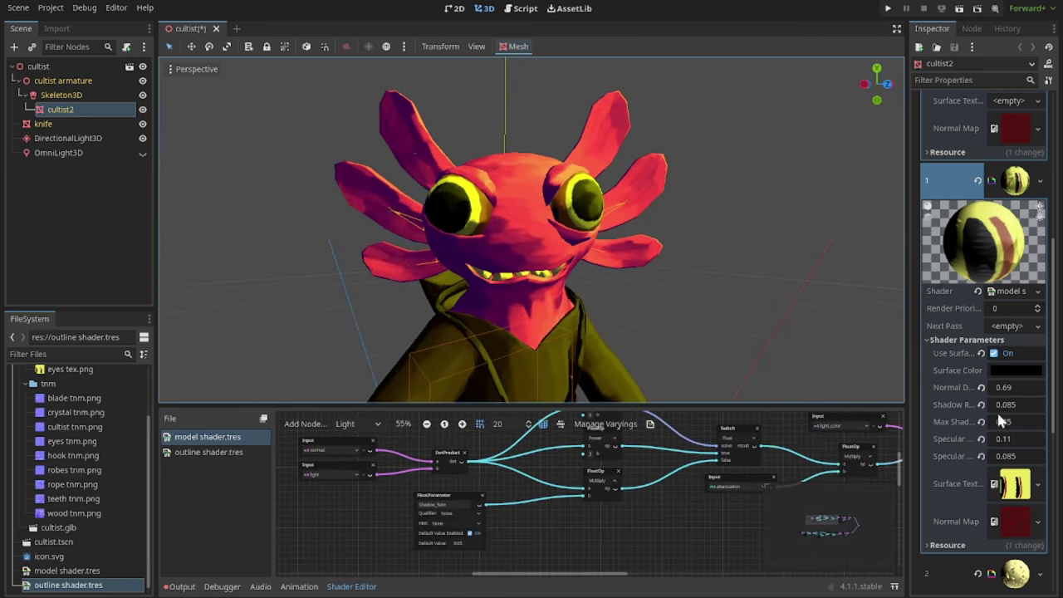
On material override 0, set the two shadow parameters to 0.02 and 0.06 and the specular offset to 0.18.
scroll(993, 352, up, 5)
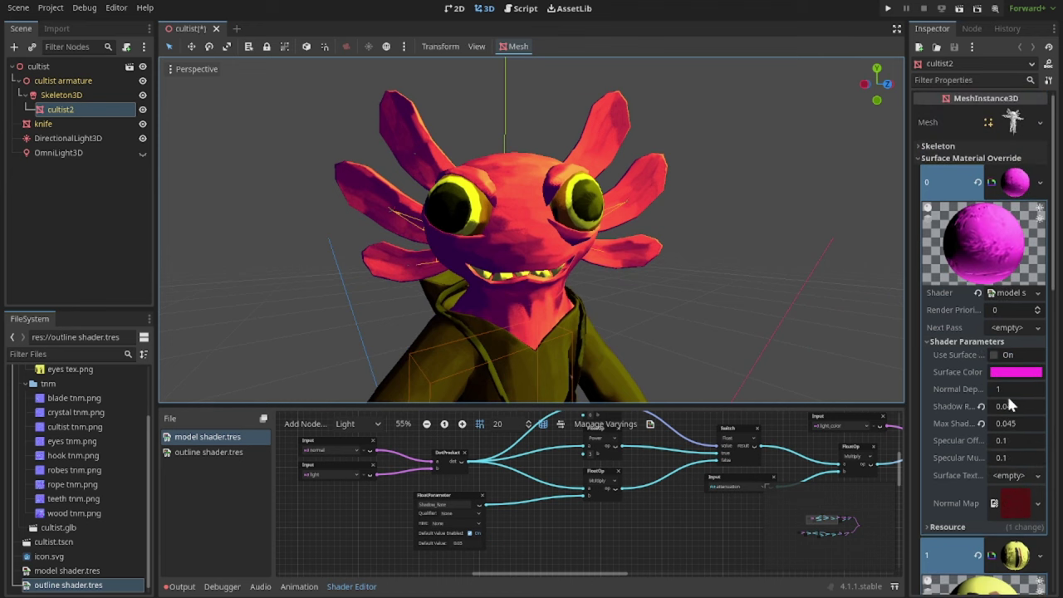
mouse_move(1030, 423)
mouse_down()
mouse_move(1047, 423)
mouse_move(1013, 423)
mouse_move(1039, 408)
mouse_move(1010, 408)
mouse_move(1022, 408)
mouse_move(1014, 427)
mouse_up()
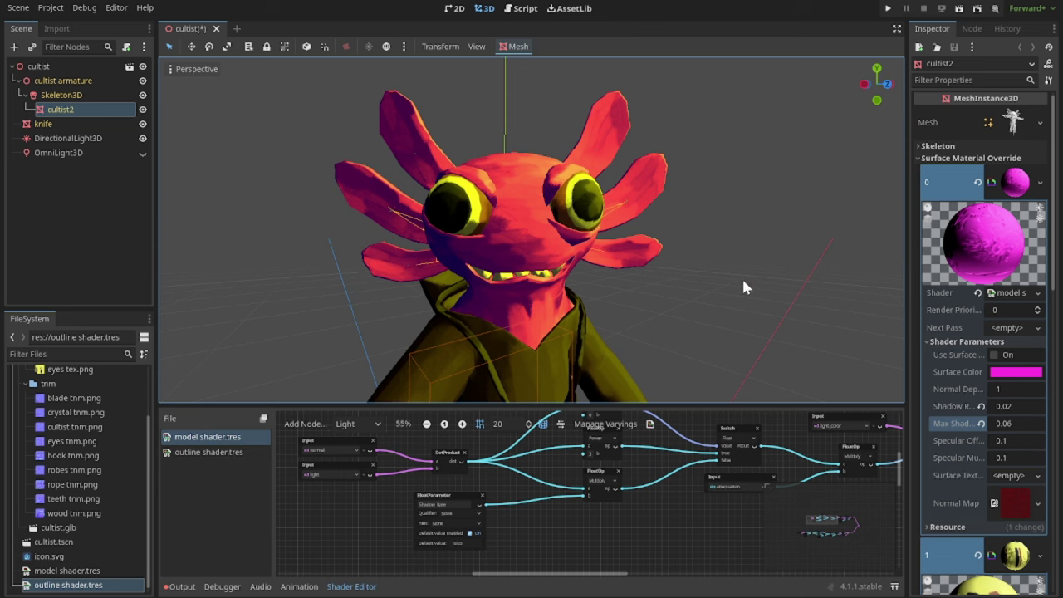
middle_drag(743, 282, 668, 331)
drag(1015, 440, 1025, 441)
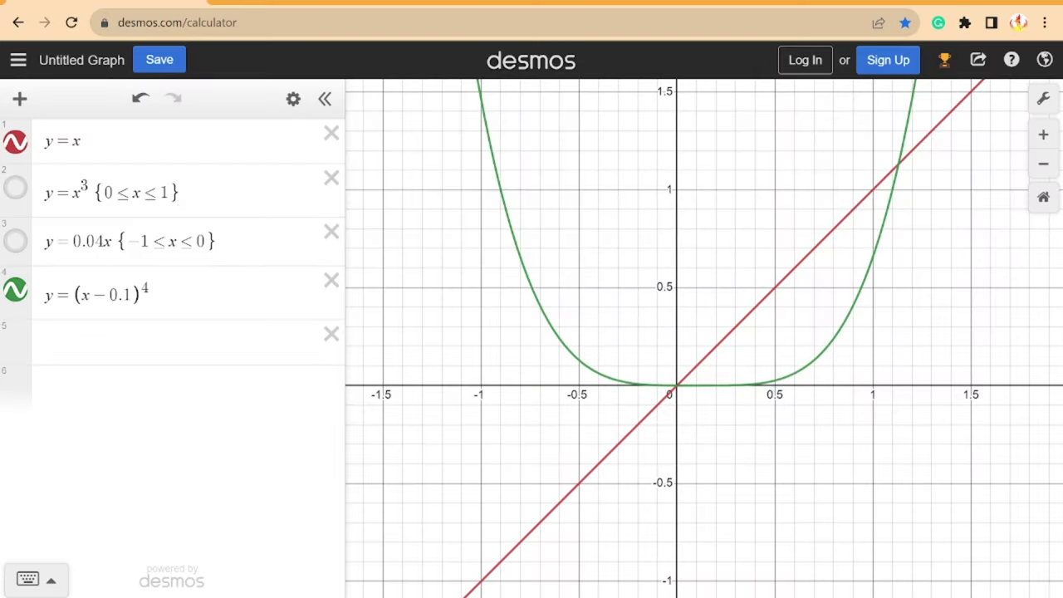
Switch to Desmos and start editing the 0.1 offset in the equation y = (x − 0.1)^4.
click(152, 294)
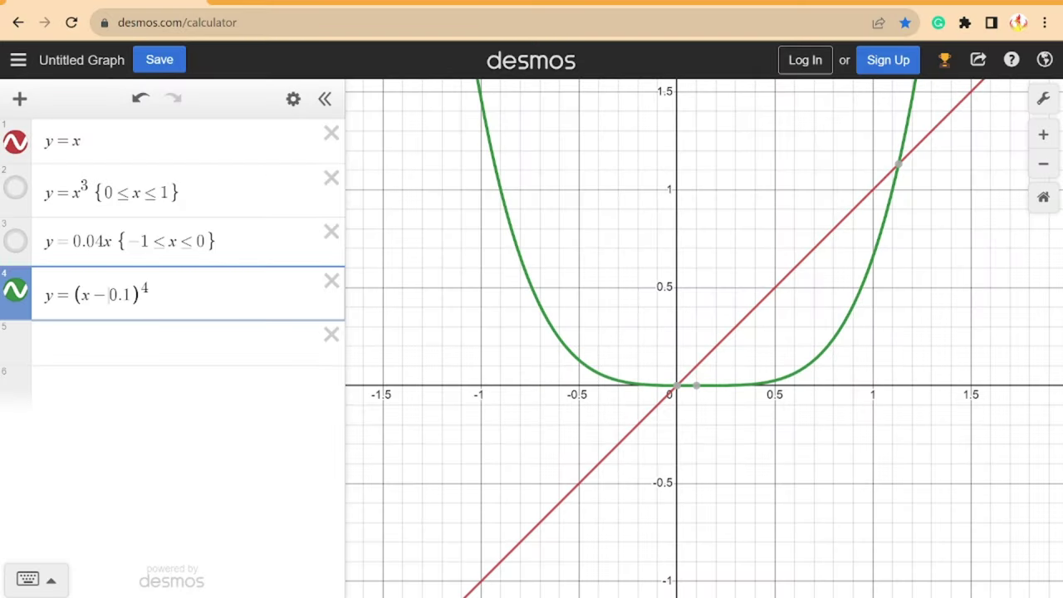
text(0)
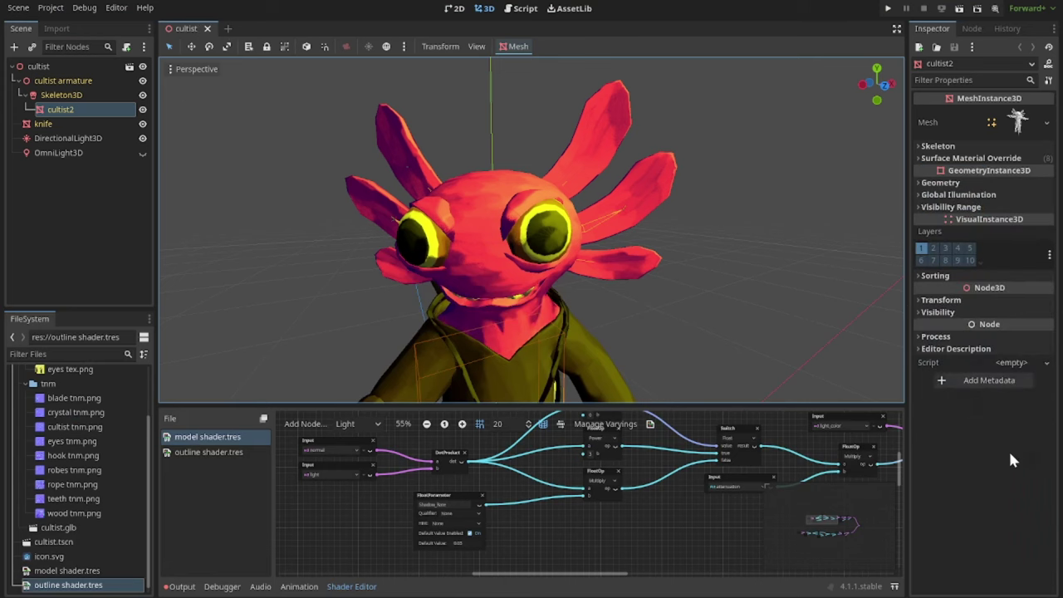
Switch to Godot, set the specular multiplier of cultist2's surface material override 0 to 10, and view the face.
click(81, 109)
click(955, 158)
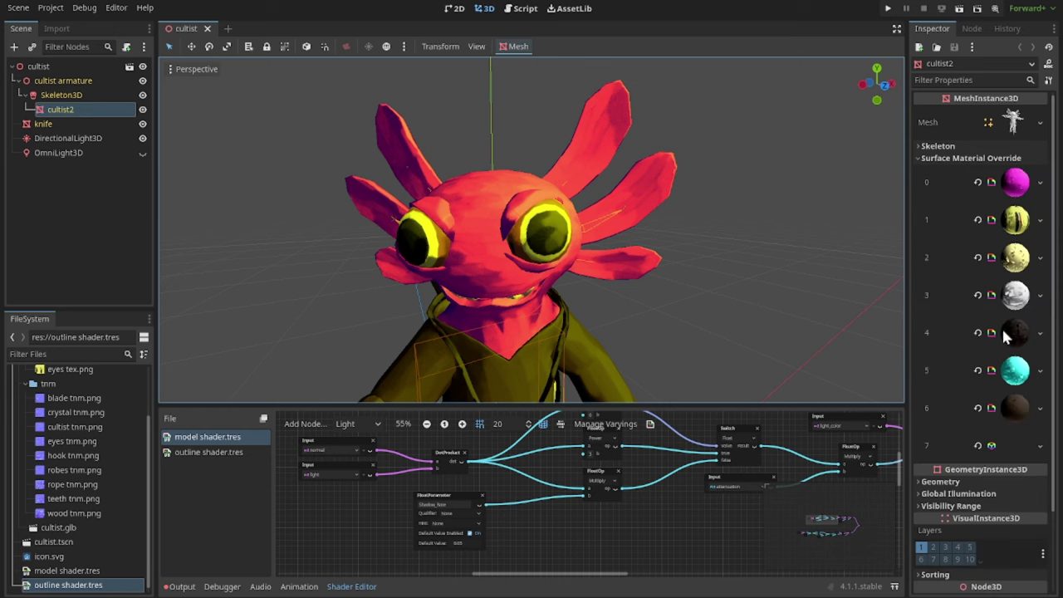
click(1013, 183)
click(1014, 454)
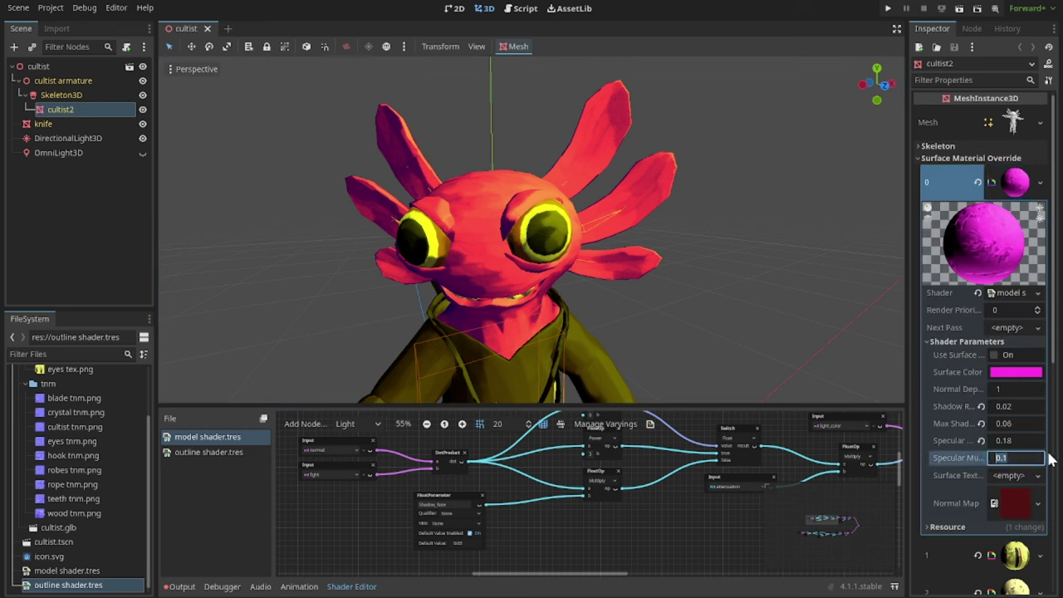
text(10)
key(Return)
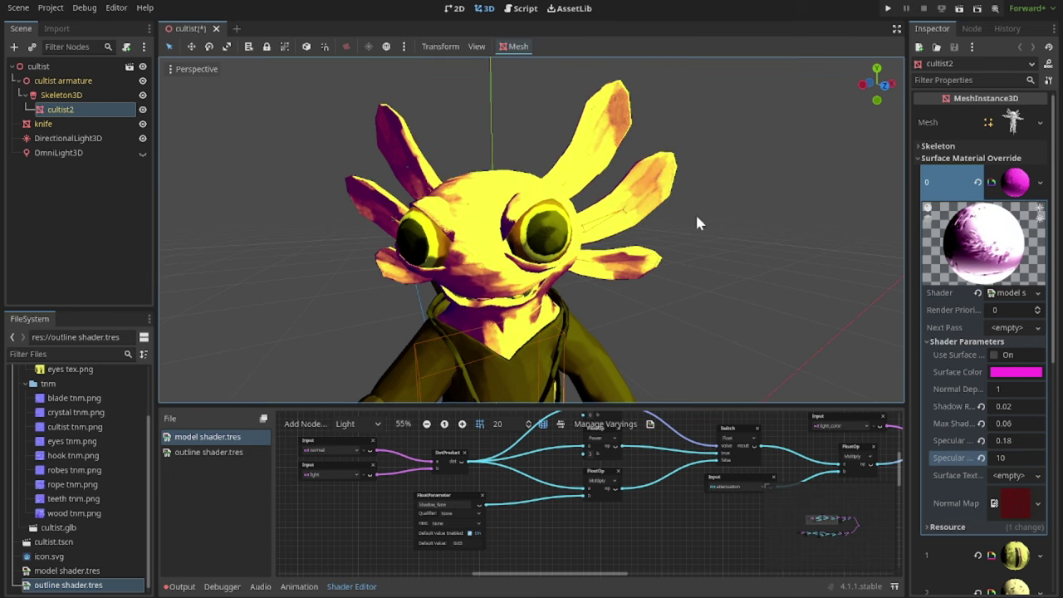
mouse_move(573, 237)
middle_down()
mouse_move(814, 240)
mouse_move(523, 207)
mouse_move(610, 206)
mouse_move(584, 218)
middle_up()
middle_drag(751, 316, 603, 302)
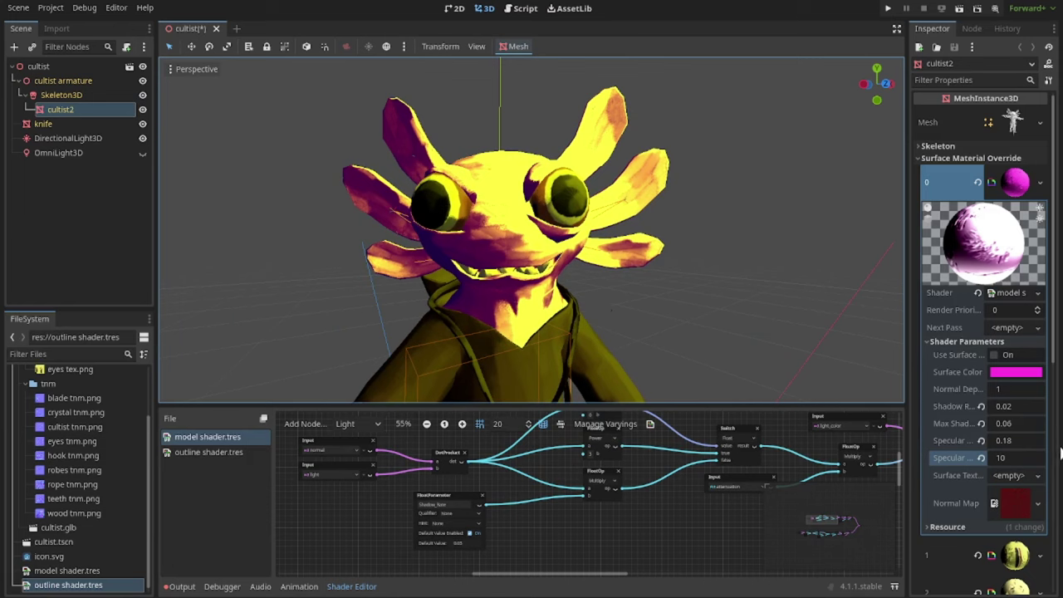
Reduce the specular multiplier of material override 0 to 0.1 and view the face from another angle.
click(1009, 458)
text(0.180000000000757)
key(Return)
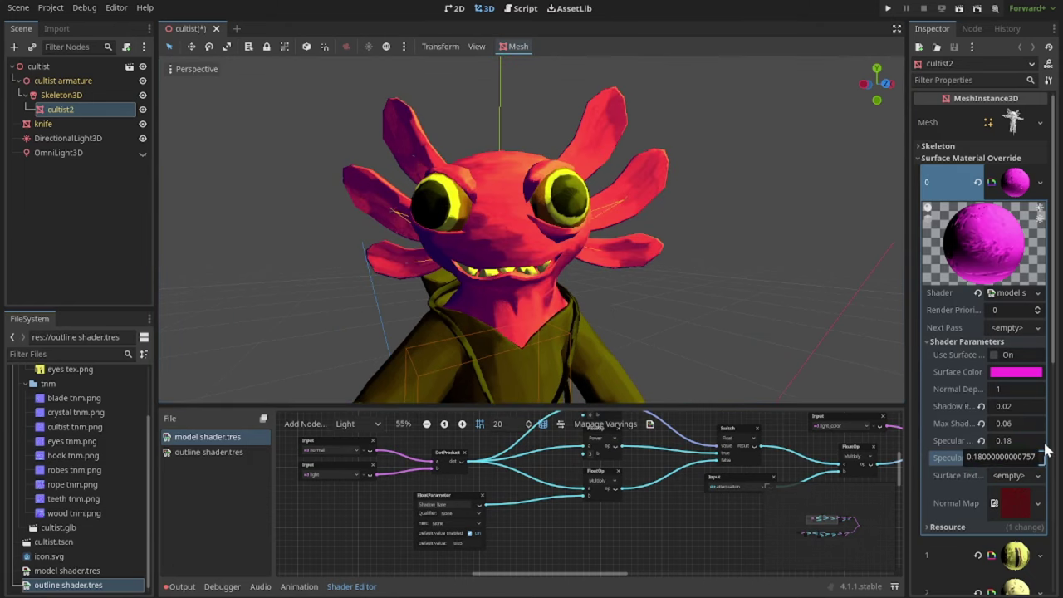
middle_drag(690, 201, 566, 267)
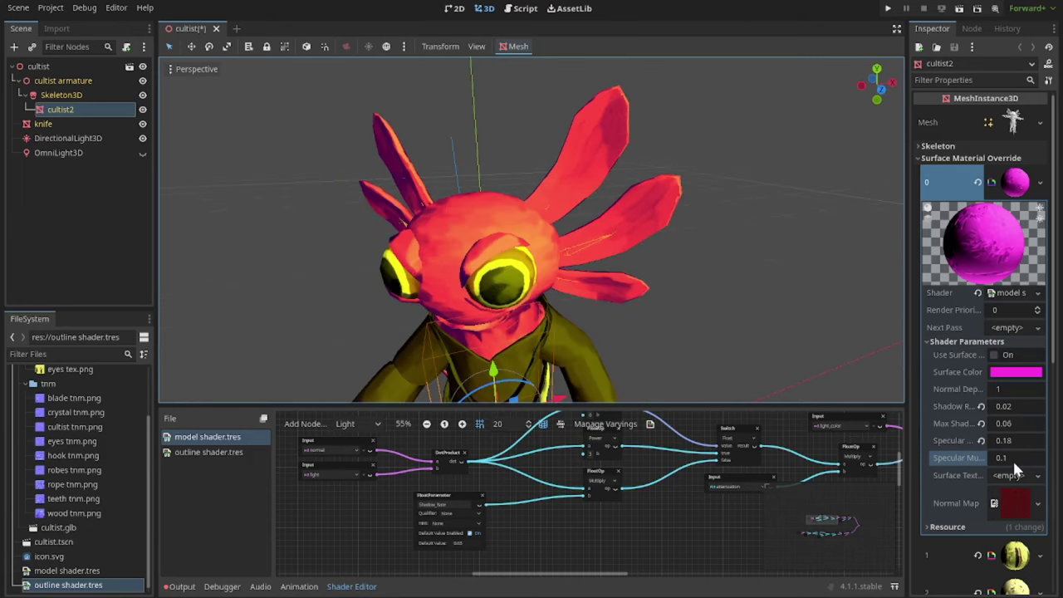
Raise the specular multiplier of material override 0 to 0.22 and view the whole character.
drag(1014, 461, 1035, 461)
middle_drag(729, 316, 665, 241)
scroll(666, 243, down, 5)
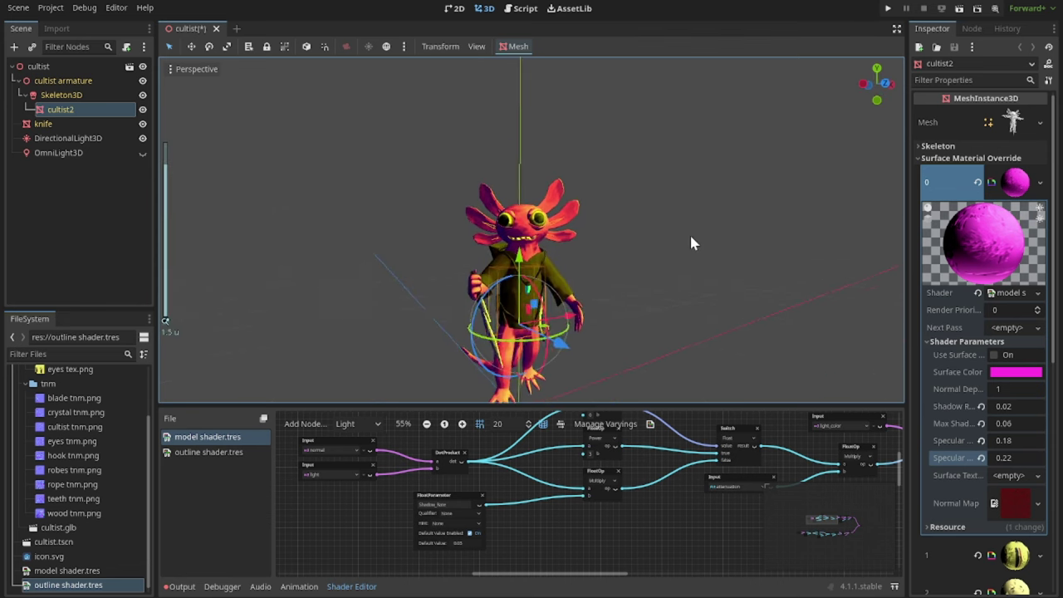
Deselect cultist2 and examine the end of the specular branch, from the light_color Multiply and the Add to the Output node.
click(453, 227)
scroll(480, 536, down, 3)
middle_drag(480, 536, 484, 463)
scroll(590, 520, up, 2)
middle_drag(591, 527, 665, 572)
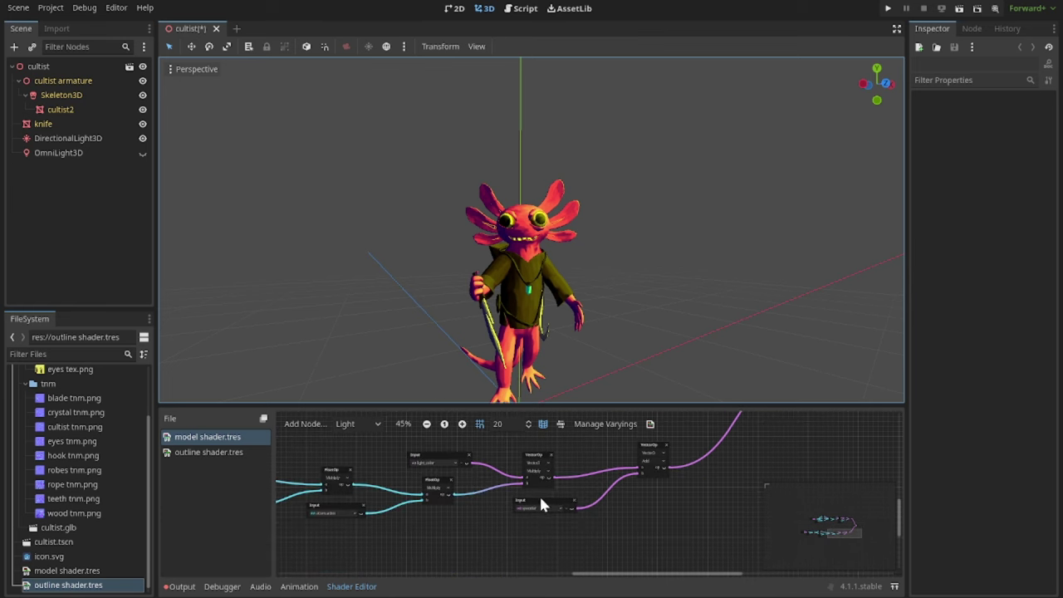
scroll(539, 495, up, 1)
middle_drag(605, 482, 623, 476)
middle_drag(660, 432, 532, 523)
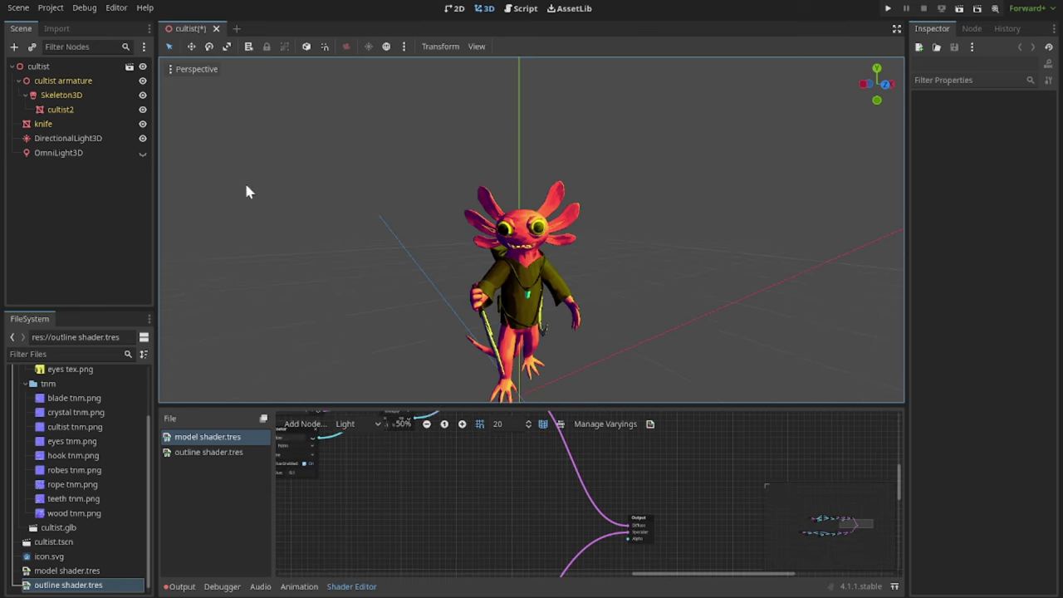
Make the OmniLight3D visible, inspect the lit character from several sides, and bring the diffuse branch of the light graph into view.
scroll(527, 320, up, 5)
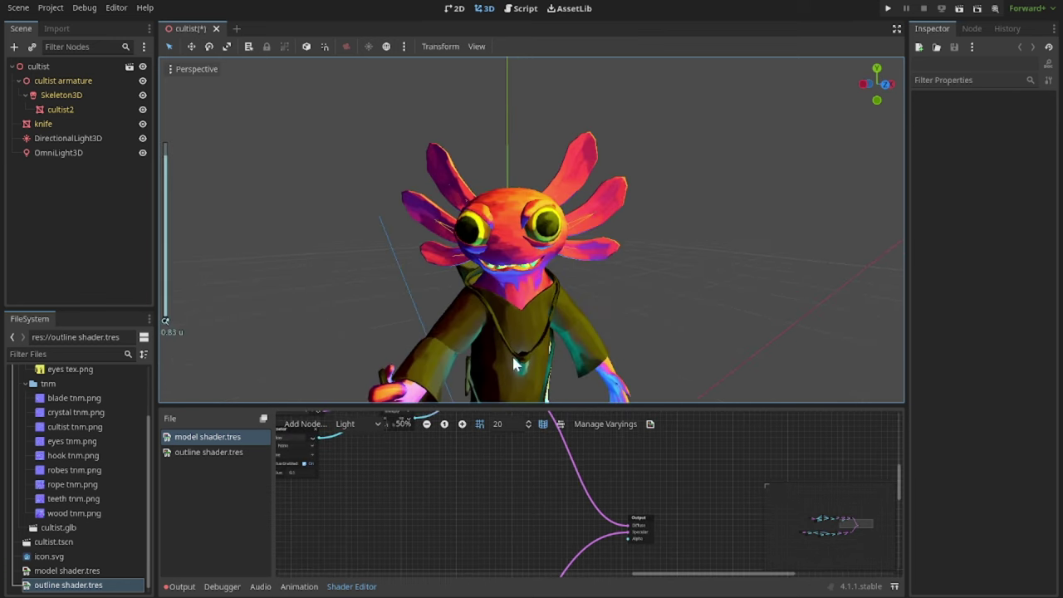
middle_drag(631, 302, 719, 288)
scroll(707, 311, down, 5)
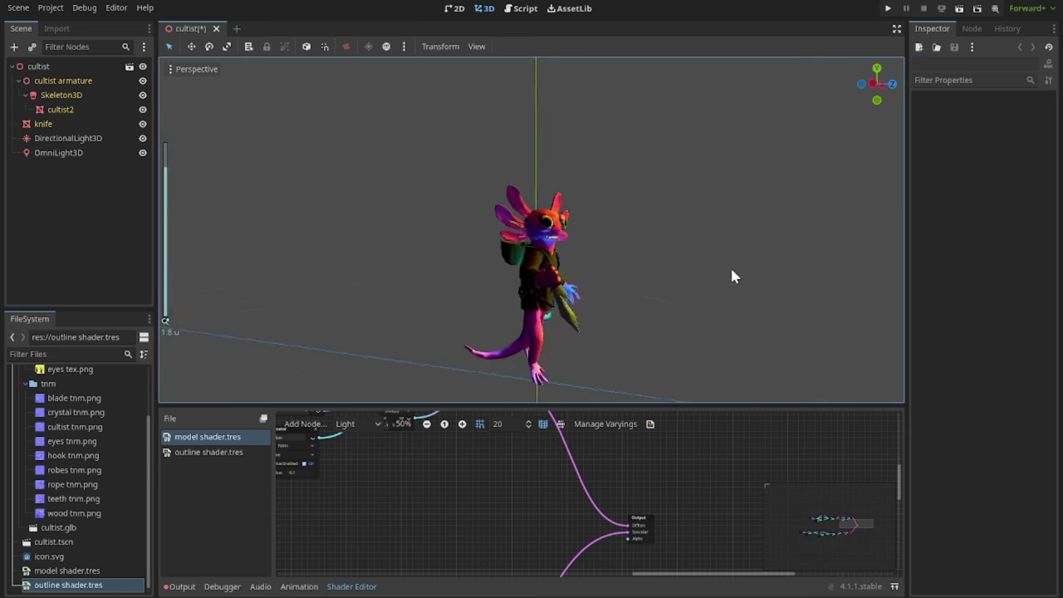
scroll(608, 270, up, 5)
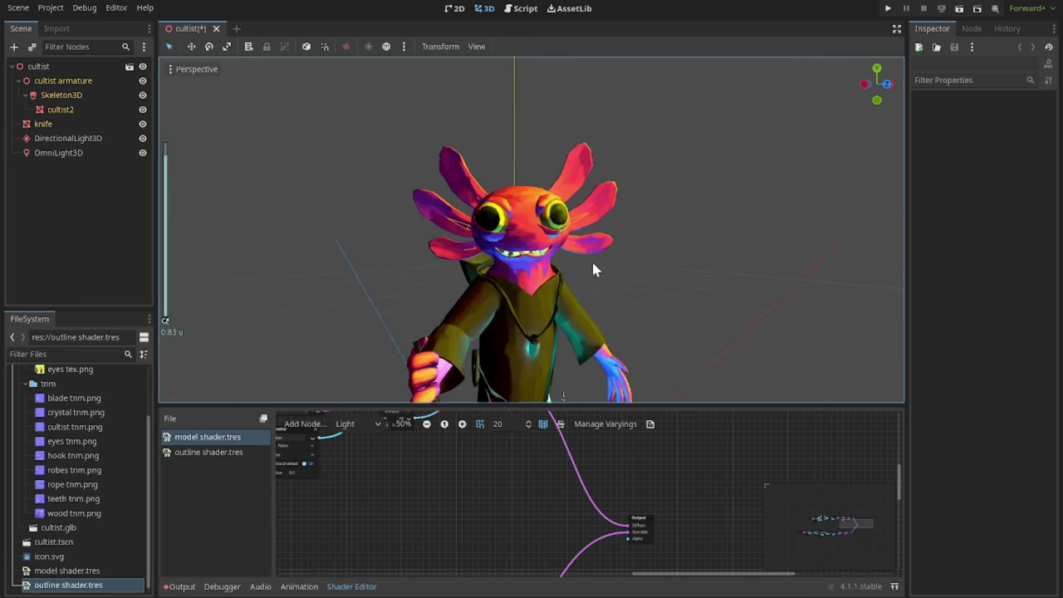
scroll(392, 516, down, 5)
middle_drag(290, 523, 501, 513)
middle_drag(428, 268, 585, 246)
scroll(491, 339, up, 3)
middle_drag(492, 339, 591, 269)
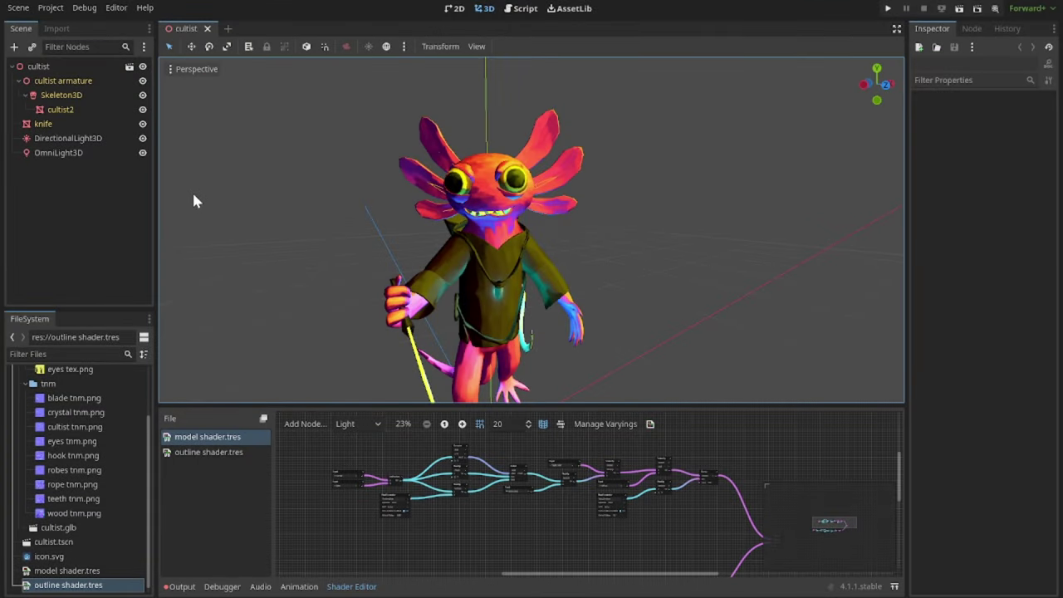
Select cultist2, collapse material override 0, and clear surface material override 7.
click(58, 112)
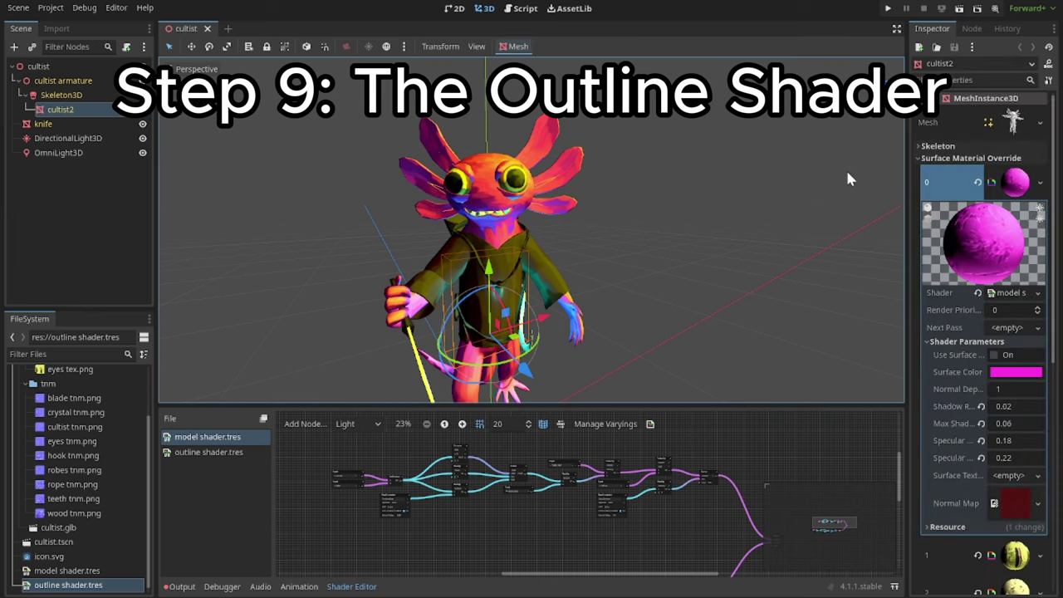
click(1040, 184)
click(1042, 188)
click(999, 188)
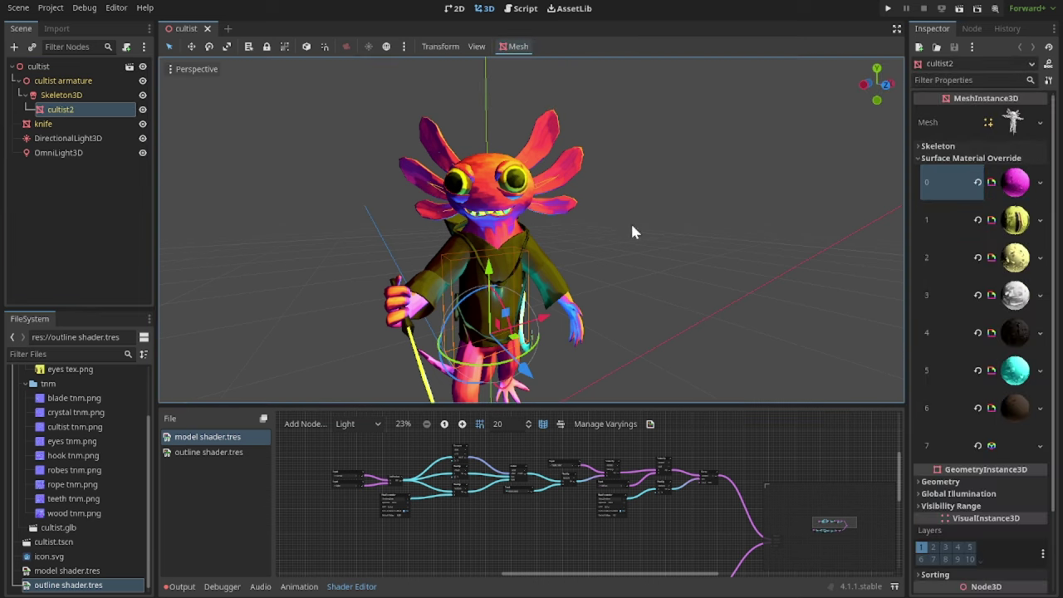
click(978, 446)
Examine the outline geometry around the character's face and robe, up close and from farther away.
scroll(701, 264, up, 5)
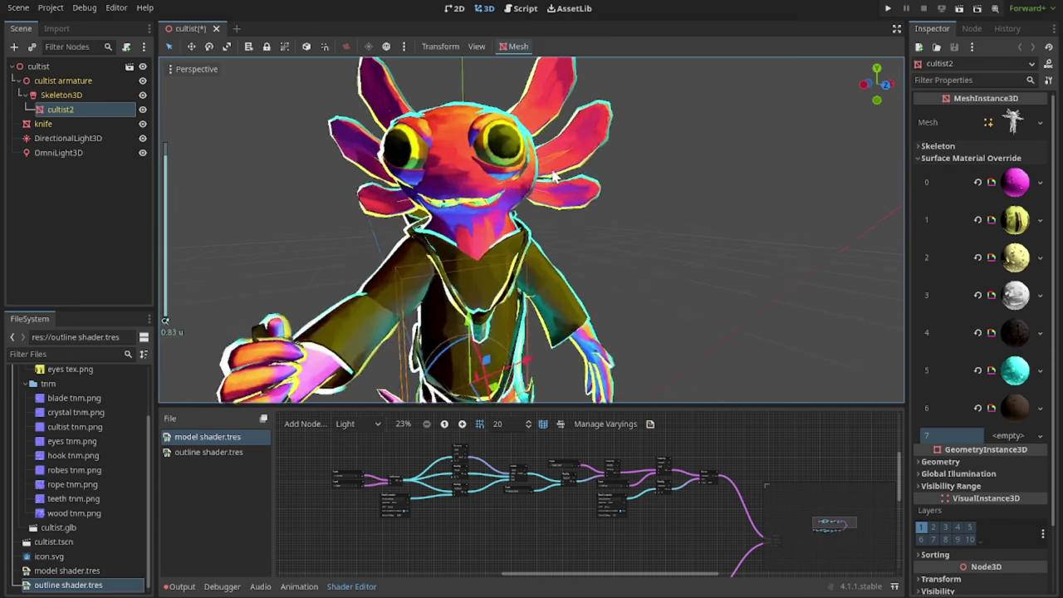
mouse_move(628, 186)
middle_down()
mouse_move(607, 196)
mouse_move(625, 176)
middle_up()
scroll(629, 234, down, 4)
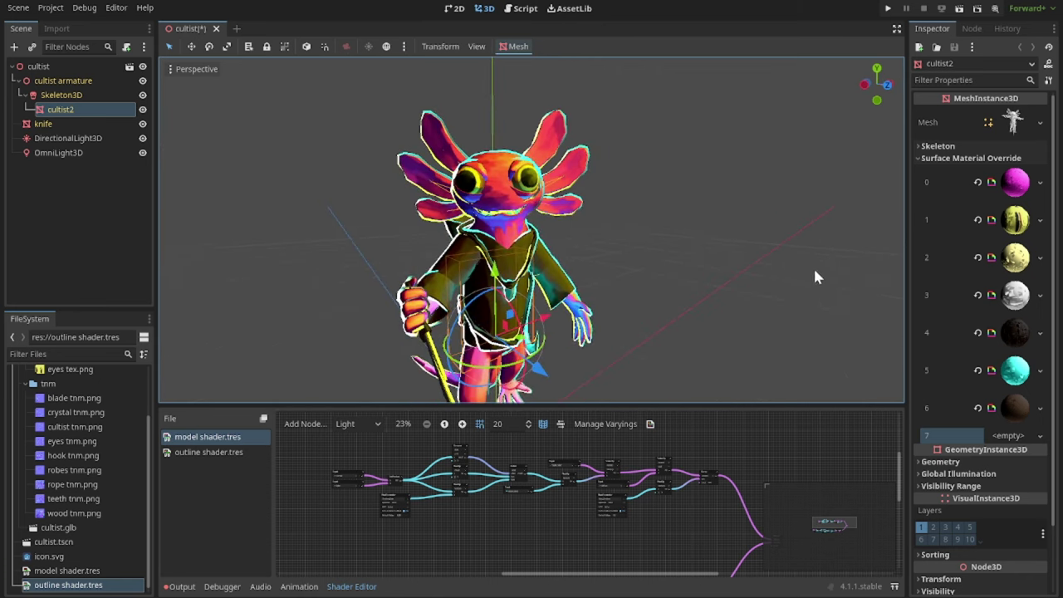
scroll(523, 179, up, 5)
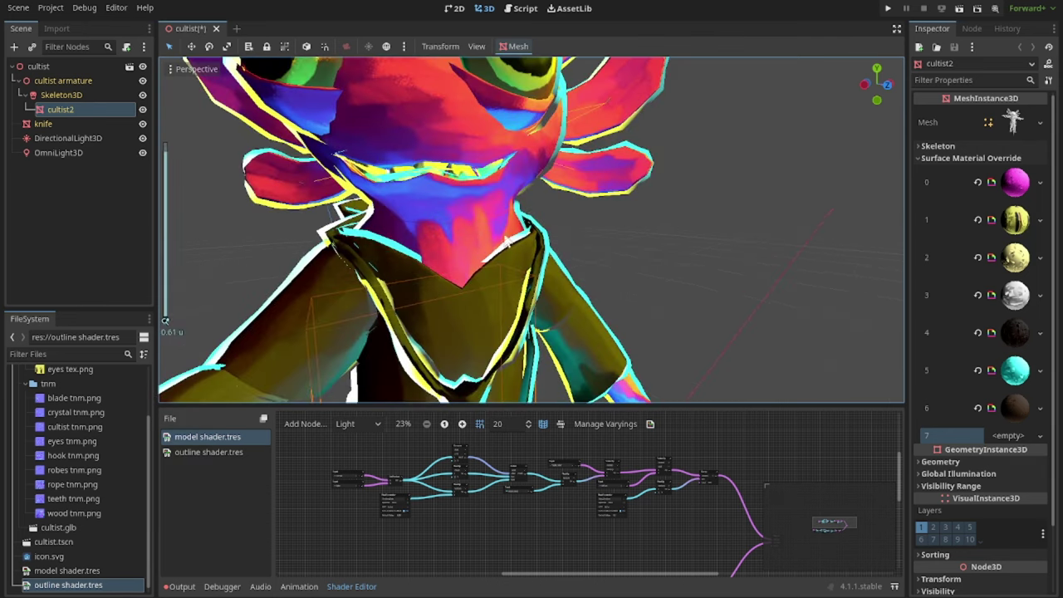
click(226, 365)
scroll(409, 260, down, 2)
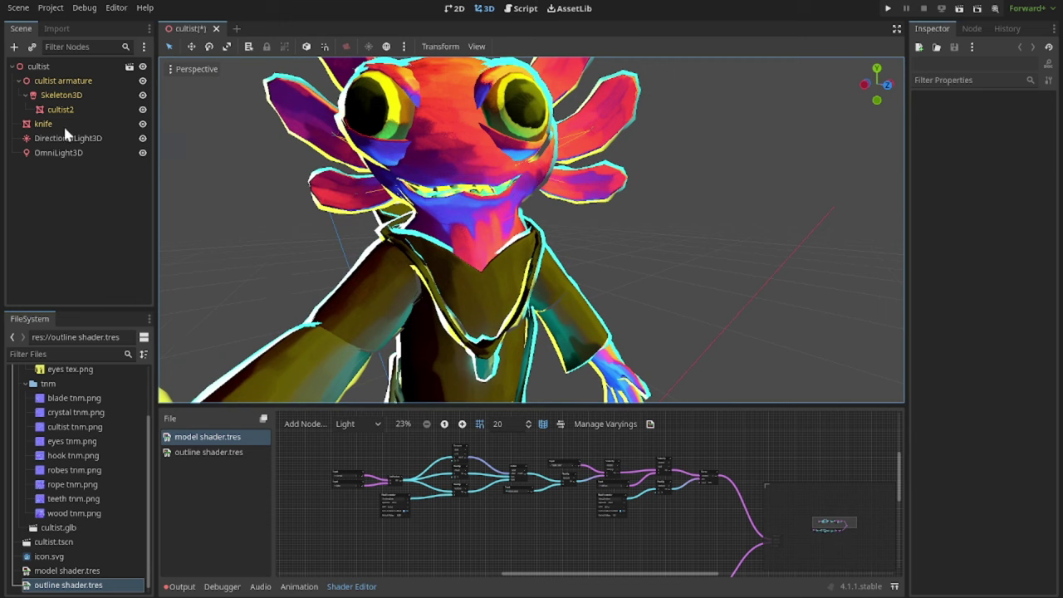
Assign a new StandardMaterial3D to cultist2's surface material override 7 and expand its properties.
click(62, 111)
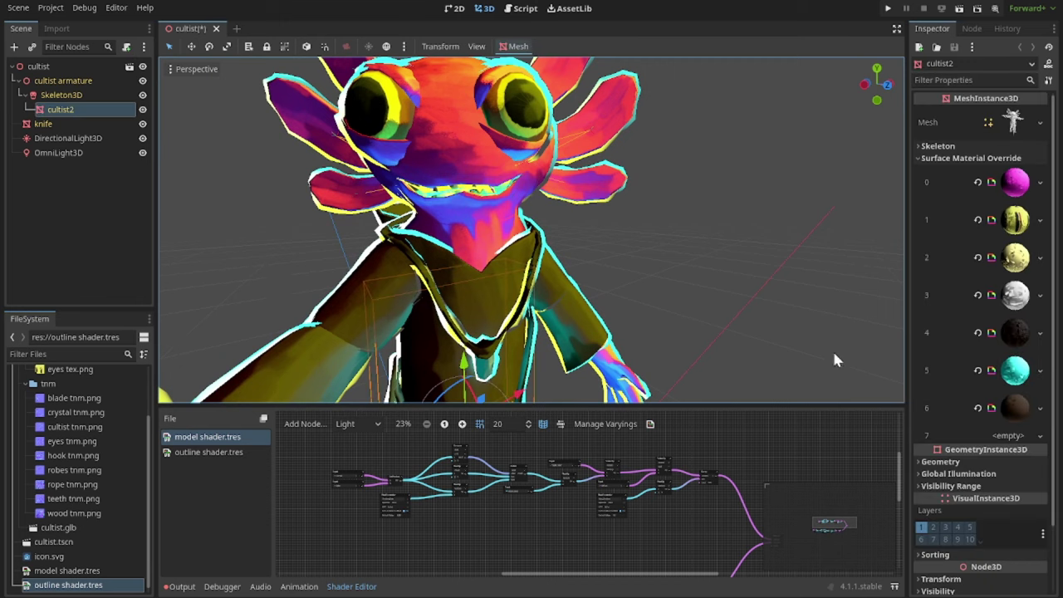
click(1022, 437)
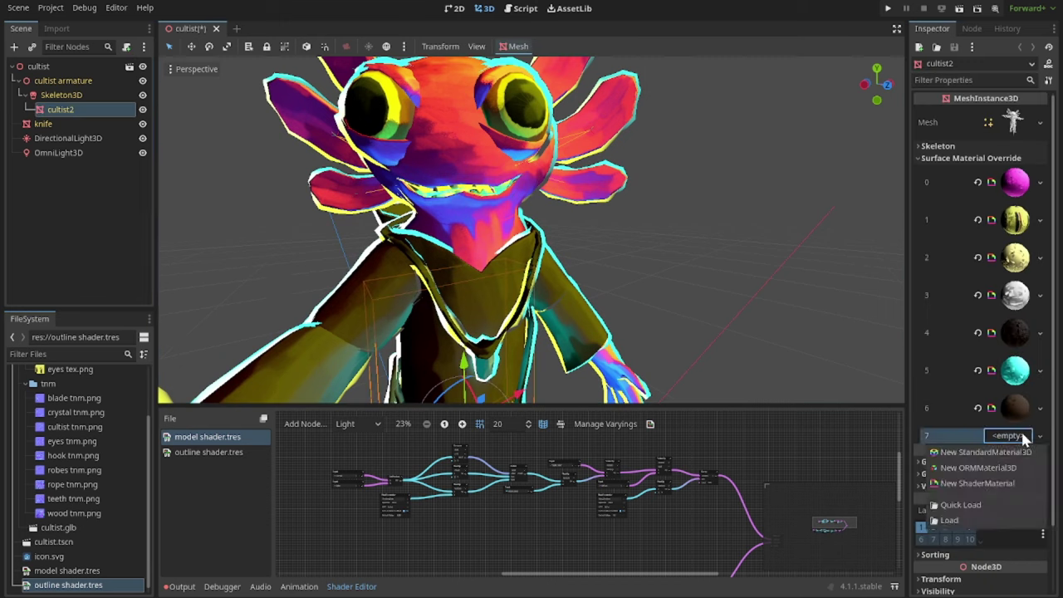
click(985, 452)
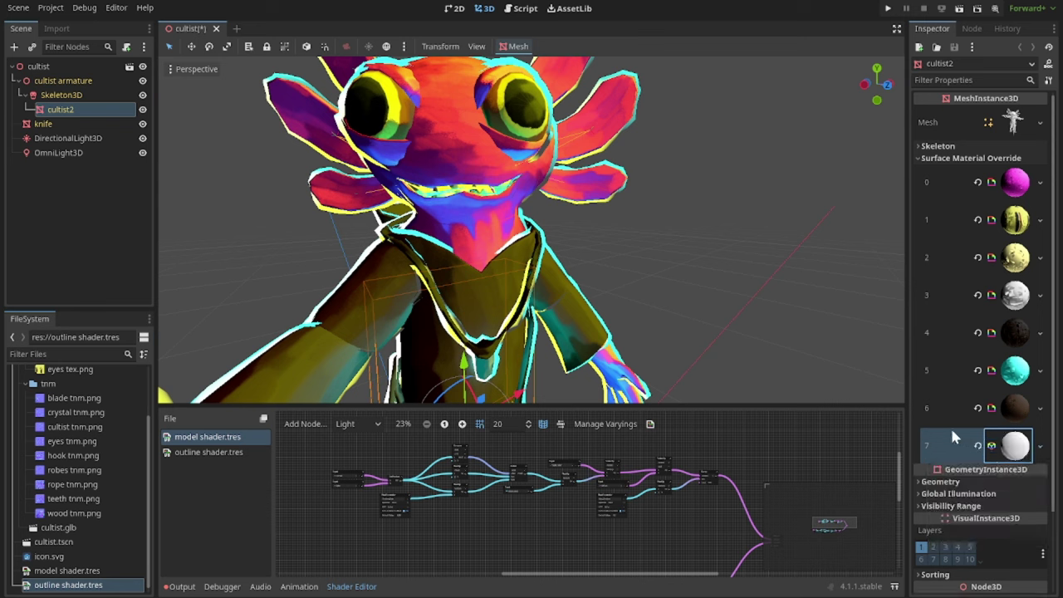
click(993, 448)
scroll(956, 407, down, 5)
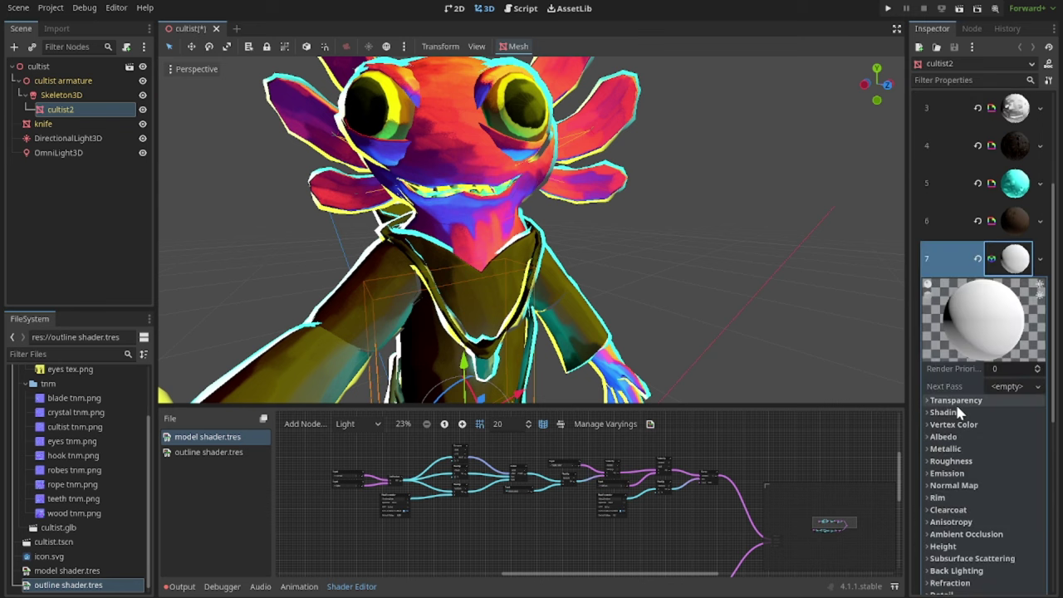
Set the override 7 material's shading mode to Unshaded and its albedo colour to black.
click(945, 412)
click(1011, 427)
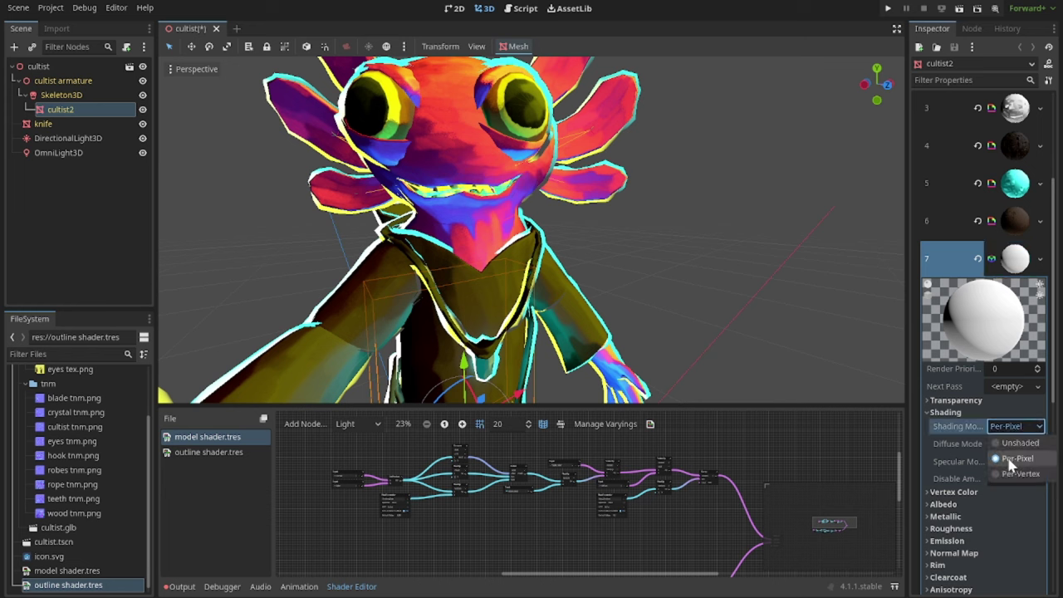
click(1009, 445)
click(943, 504)
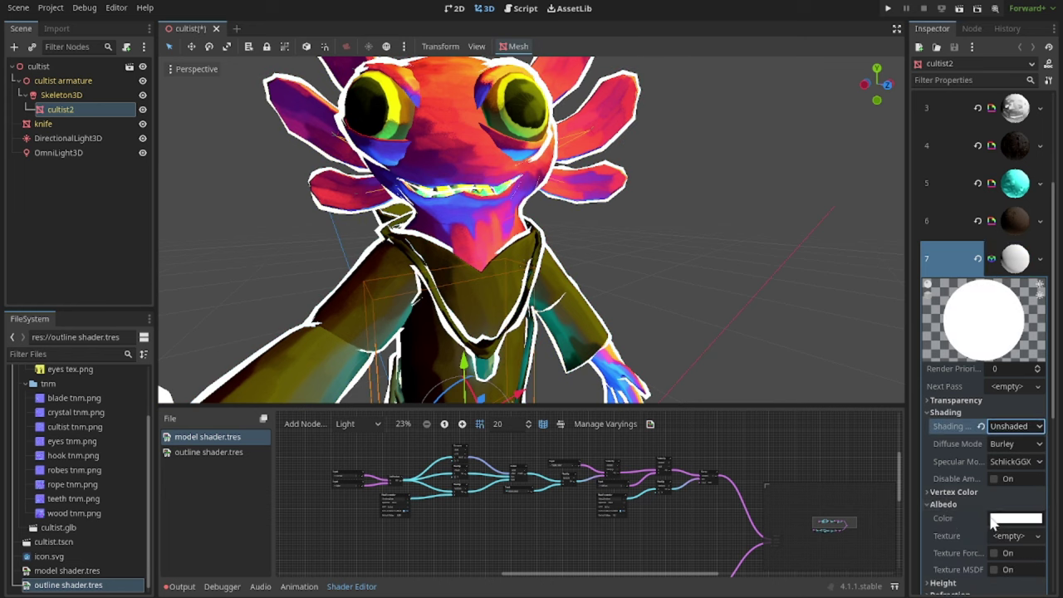
click(1015, 517)
drag(1051, 307, 1055, 483)
click(564, 208)
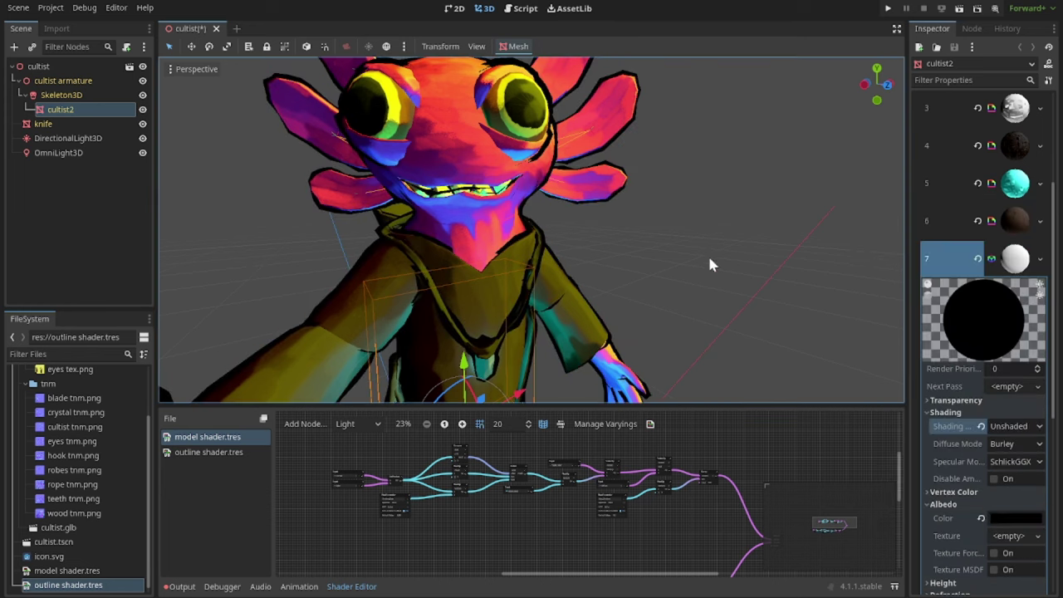
Deselect cultist2 and examine the black outline around the character's face, robe and hands from several angles and distances.
scroll(535, 184, down, 5)
click(633, 181)
middle_drag(633, 181, 643, 208)
scroll(641, 225, up, 8)
scroll(638, 236, down, 4)
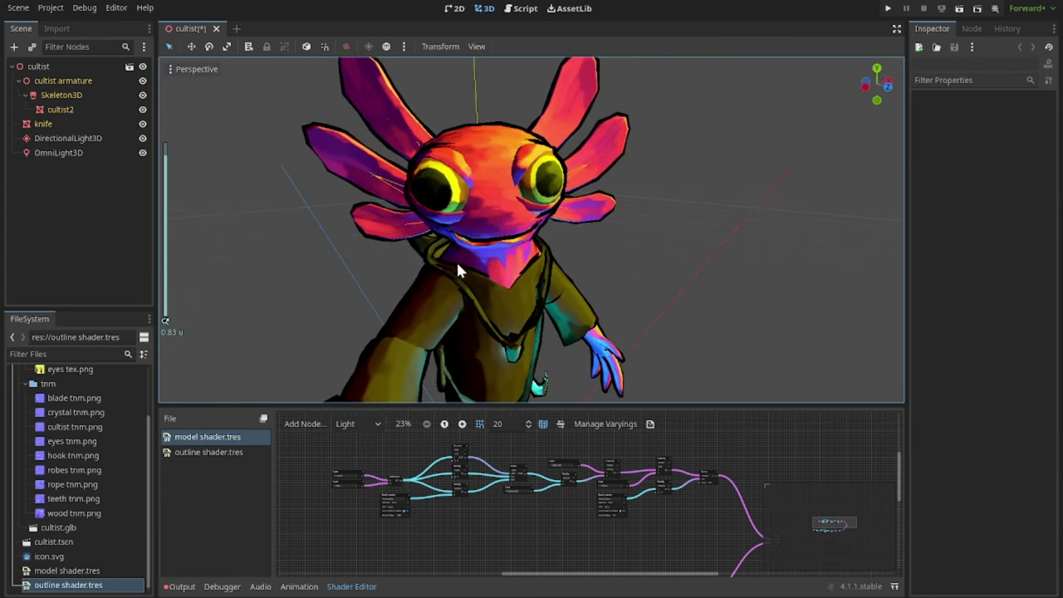
middle_drag(581, 227, 502, 262)
scroll(582, 282, up, 4)
middle_drag(629, 299, 675, 289)
middle_drag(536, 262, 585, 133)
scroll(585, 133, down, 6)
middle_drag(689, 214, 641, 190)
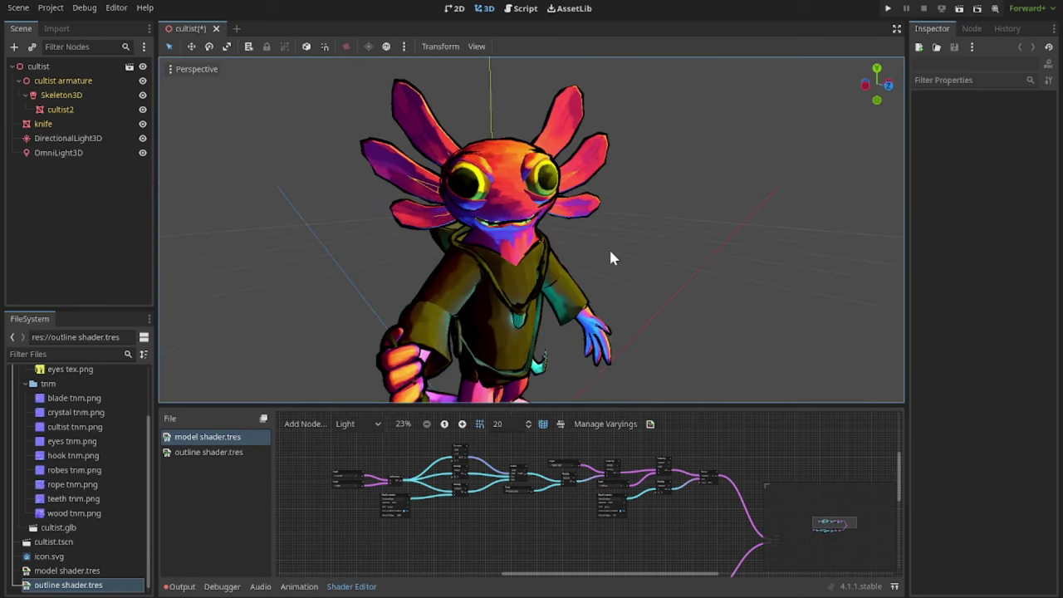
middle_drag(610, 258, 657, 280)
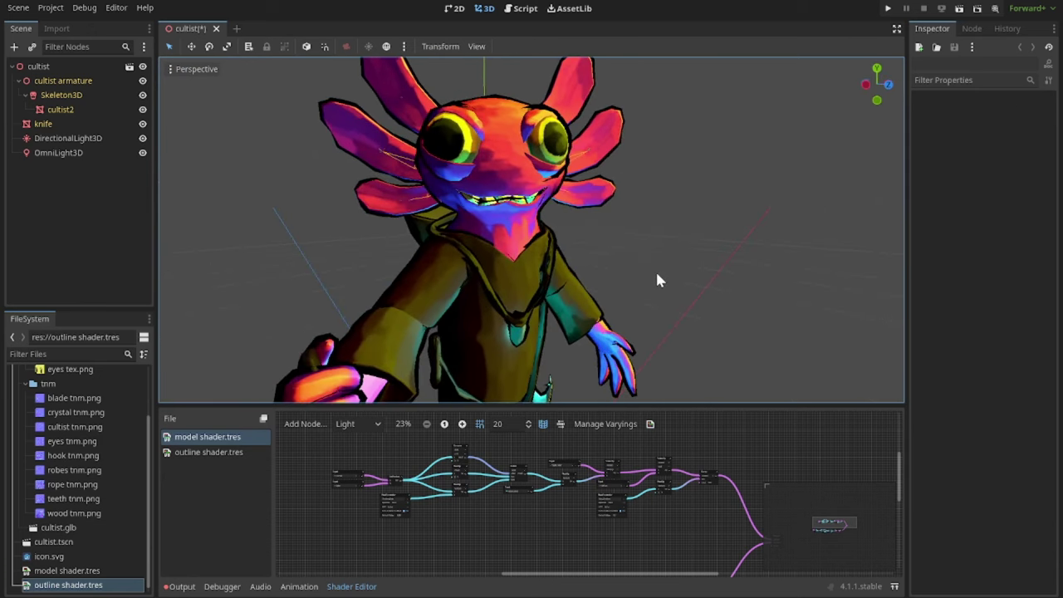
Give cultist2's override 7 material a new ShaderMaterial next pass using outline shader.tres, and expand its shader parameters.
click(72, 108)
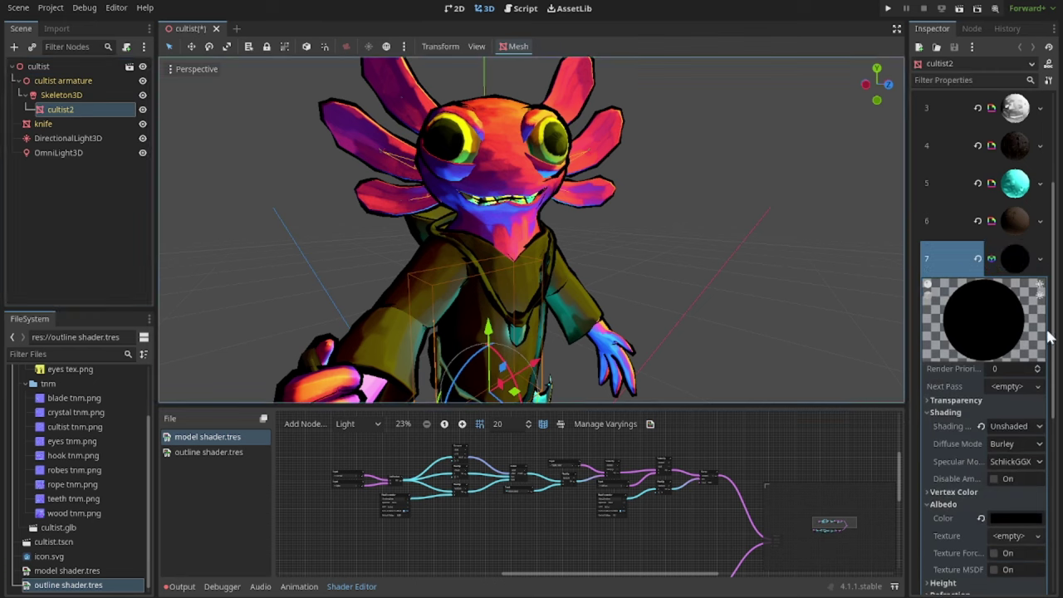
scroll(974, 448, down, 5)
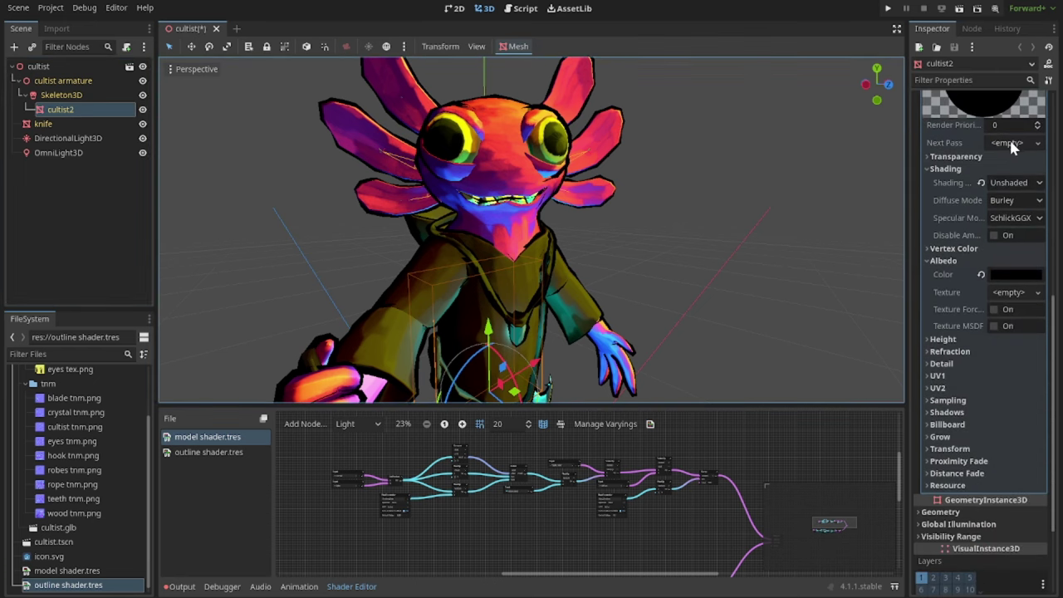
click(1010, 143)
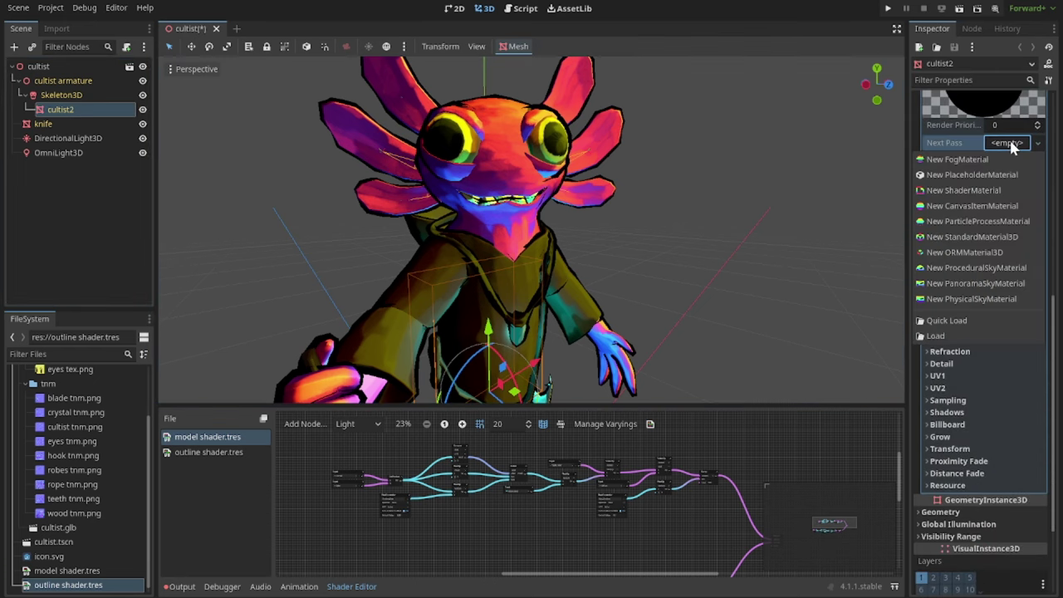
click(986, 191)
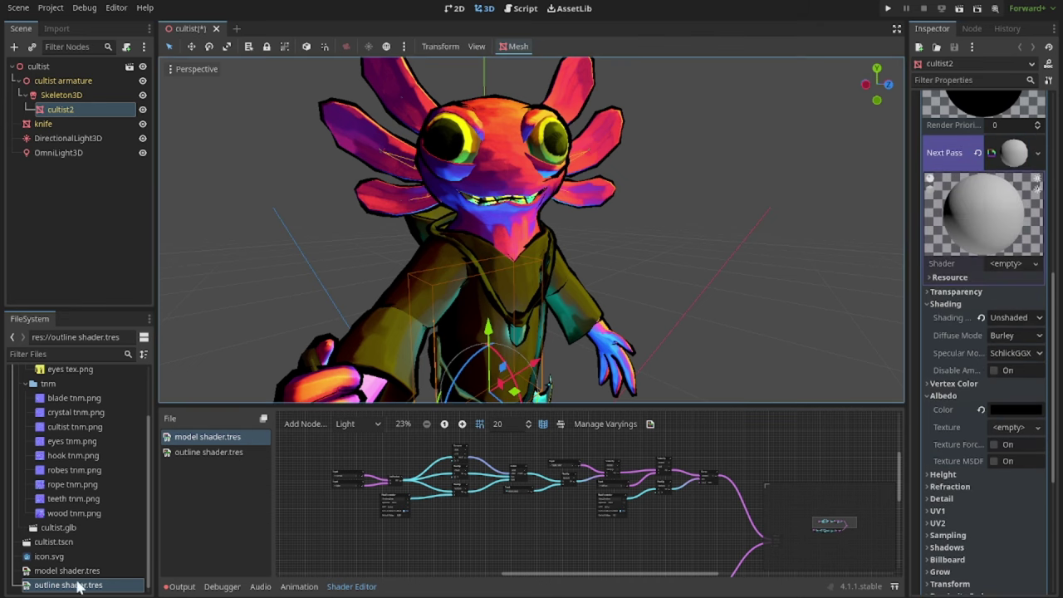
drag(81, 584, 933, 240)
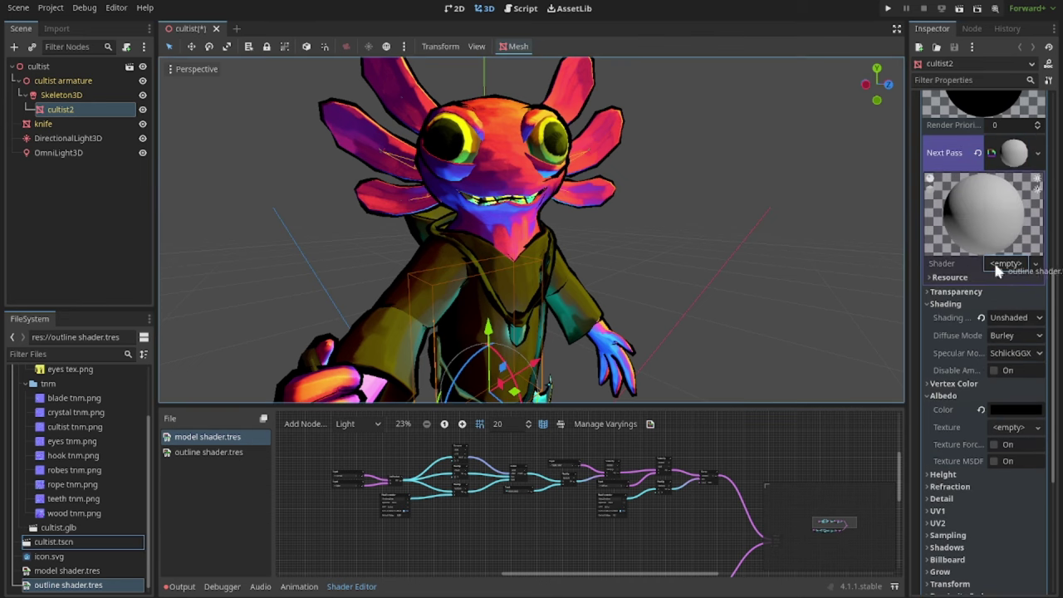
drag(996, 264, 1001, 265)
scroll(602, 187, up, 10)
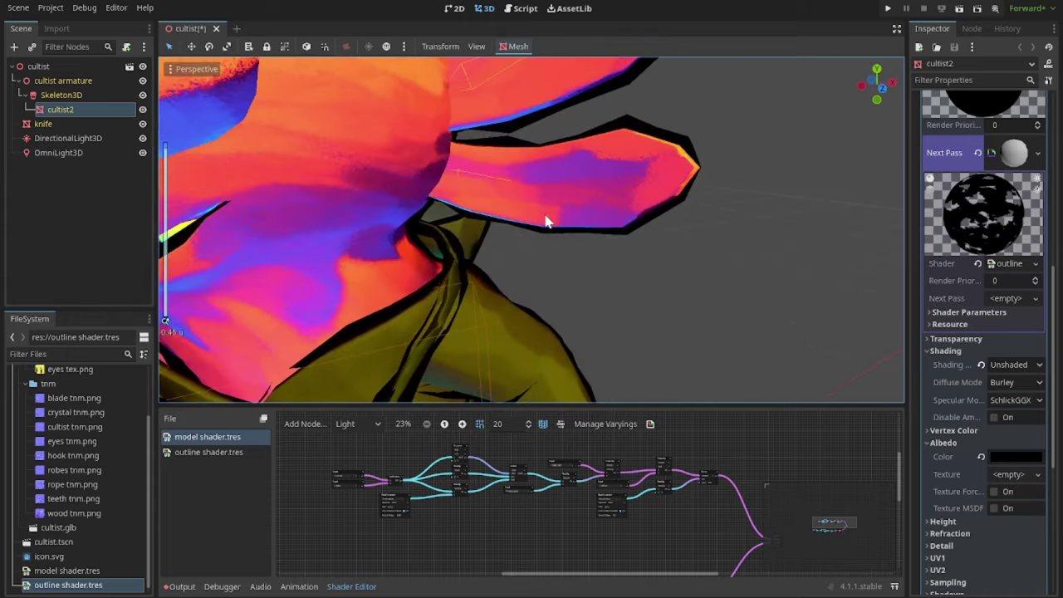
middle_drag(554, 223, 698, 208)
click(947, 312)
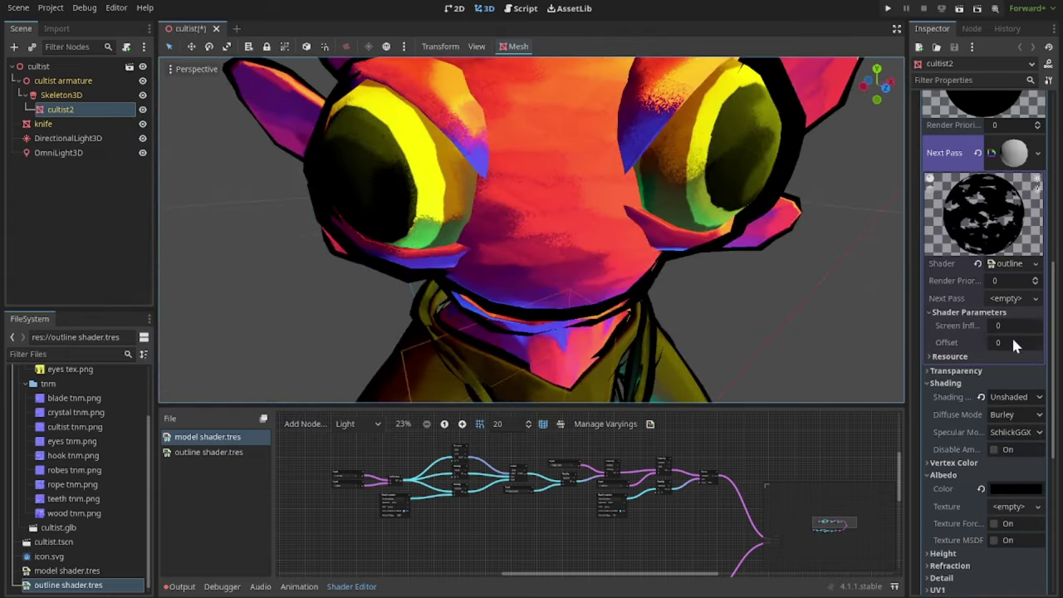
Set the outline shader's Offset parameter to 10 and inspect the character's face up close.
scroll(613, 224, down, 8)
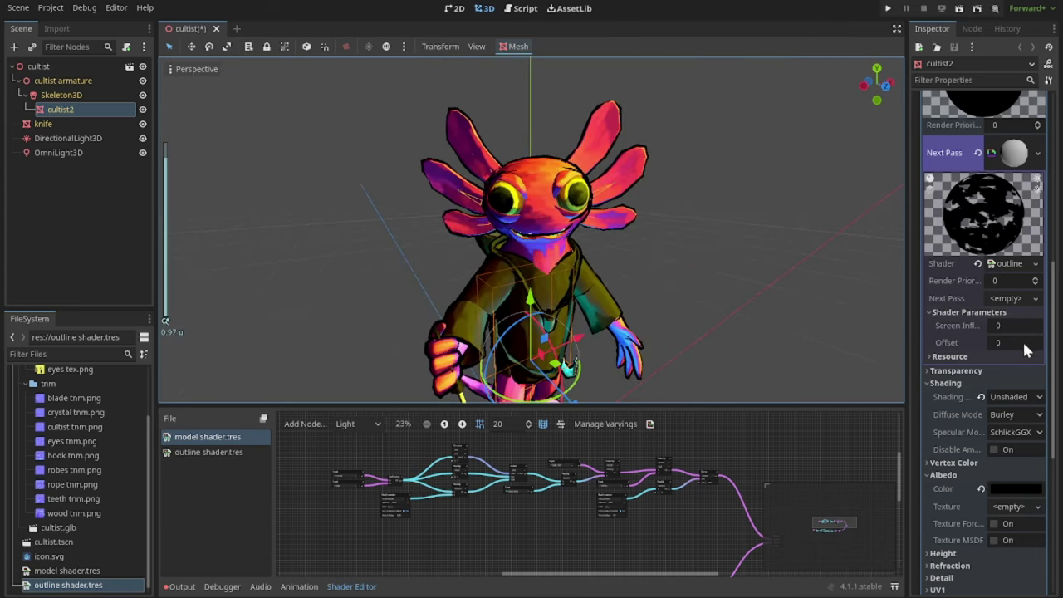
click(1024, 346)
text(10)
key(Return)
scroll(611, 228, up, 5)
scroll(608, 227, up, 2)
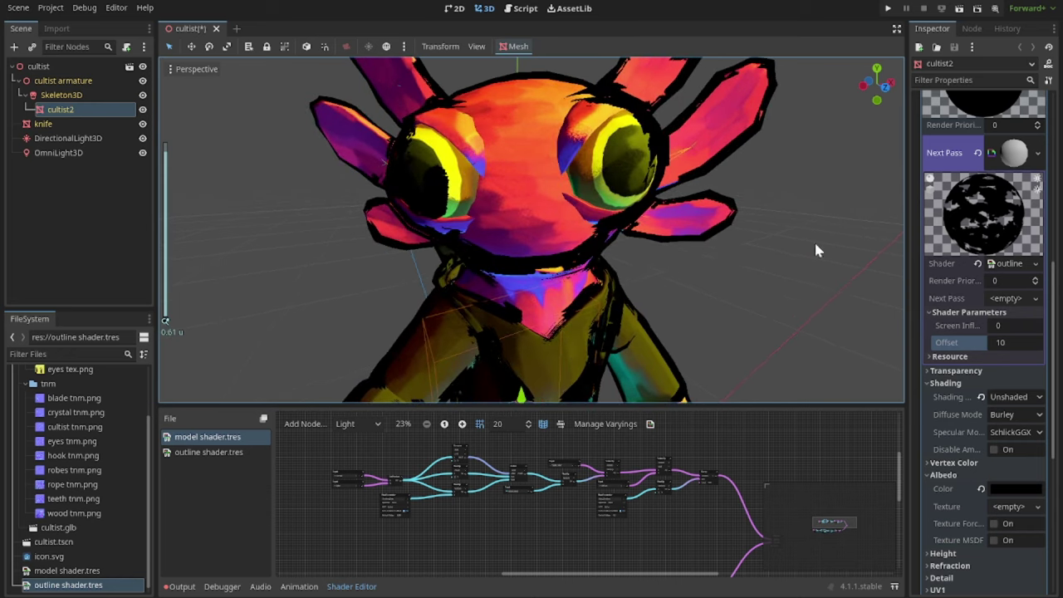
Set the outline shader's Screen Influence parameter to 0.1.
middle_drag(689, 184, 603, 211)
click(1006, 327)
text(0.1)
key(Return)
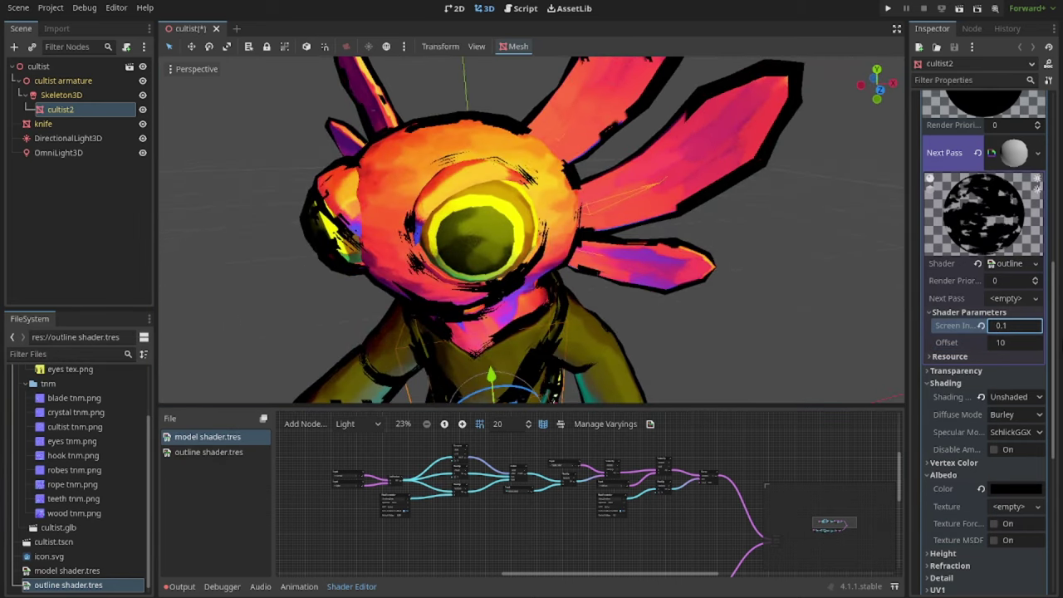
Check the brushed outline from the front and set the outline shader's Offset to 5.
scroll(751, 222, down, 5)
scroll(654, 187, up, 3)
middle_drag(579, 207, 707, 268)
click(1027, 342)
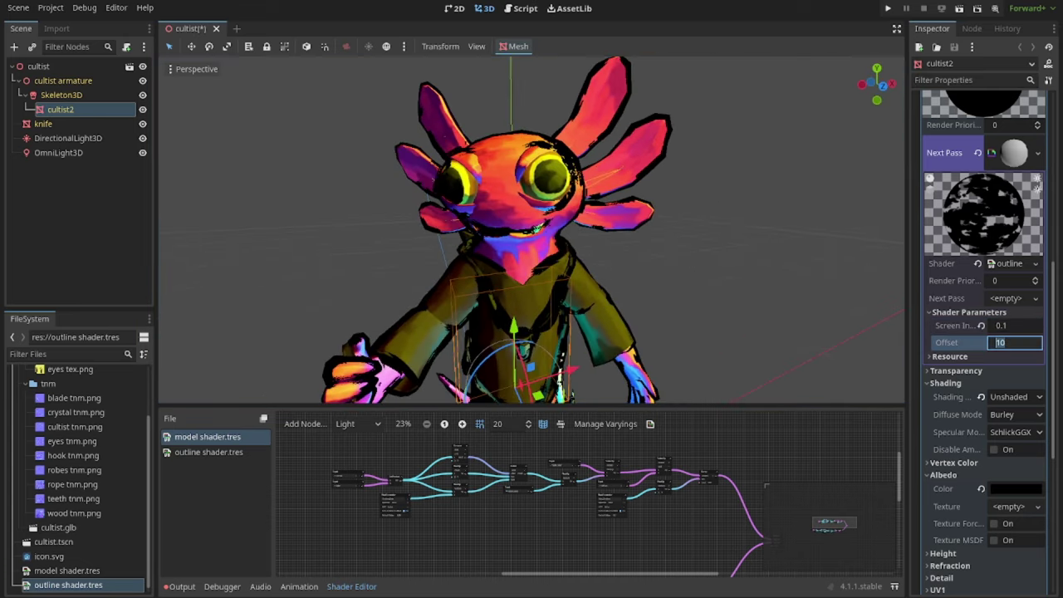
text(5)
key(Return)
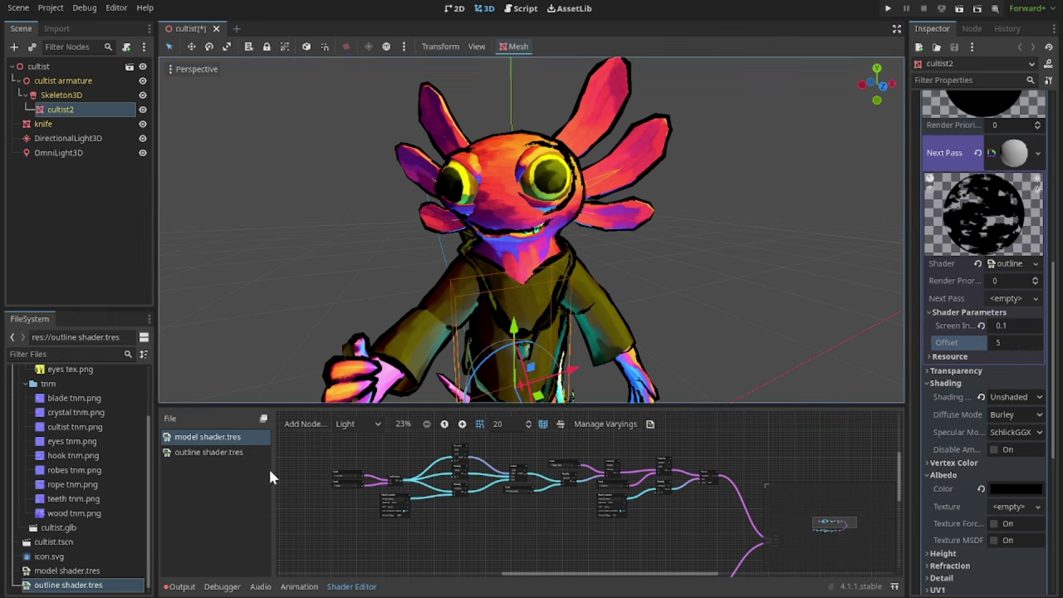
Open outline shader.tres, check its Light and Vertex graphs, and examine the offset and scene-depth nodes in the Fragment graph.
click(208, 451)
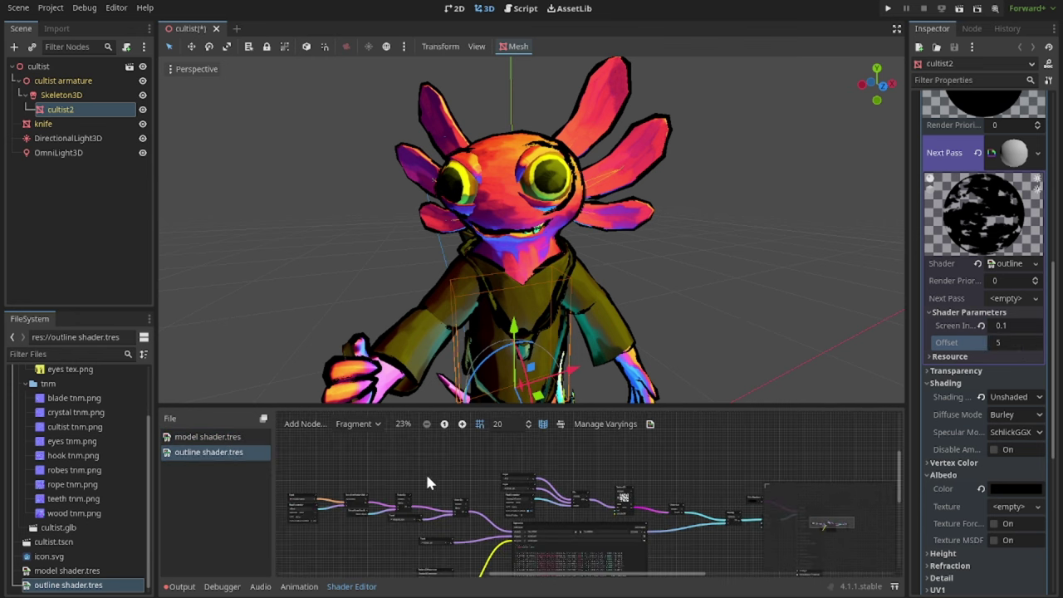
click(369, 423)
click(379, 472)
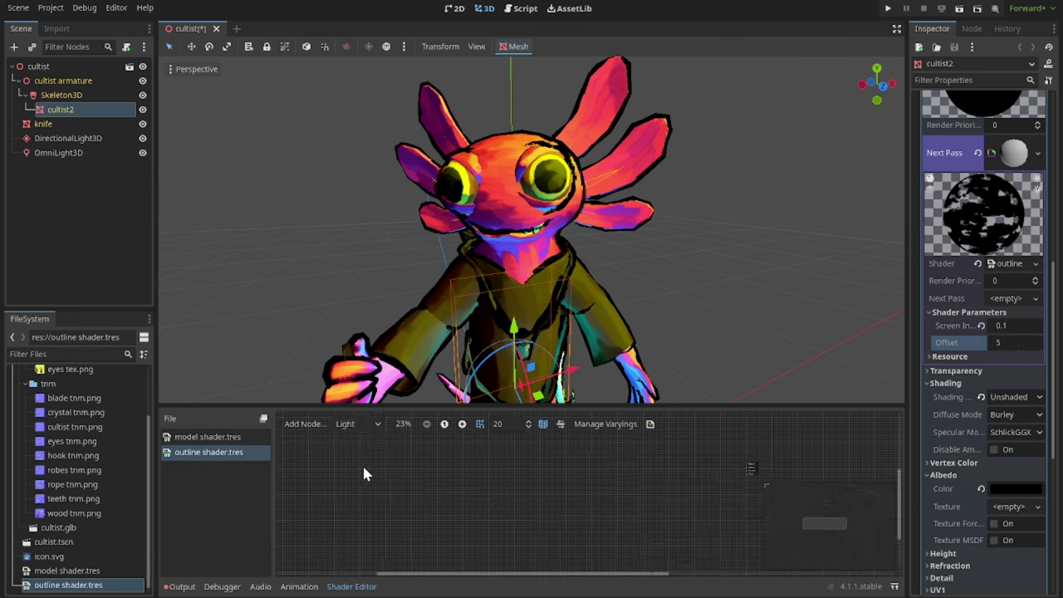
click(359, 441)
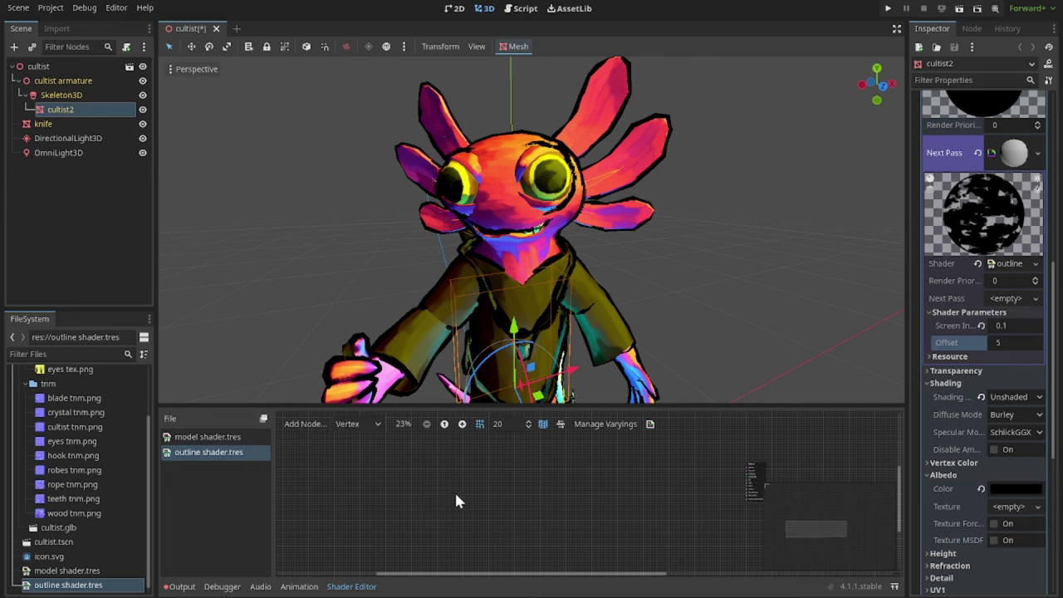
click(357, 423)
click(373, 456)
middle_drag(523, 523, 619, 527)
scroll(528, 520, up, 11)
scroll(528, 520, up, 2)
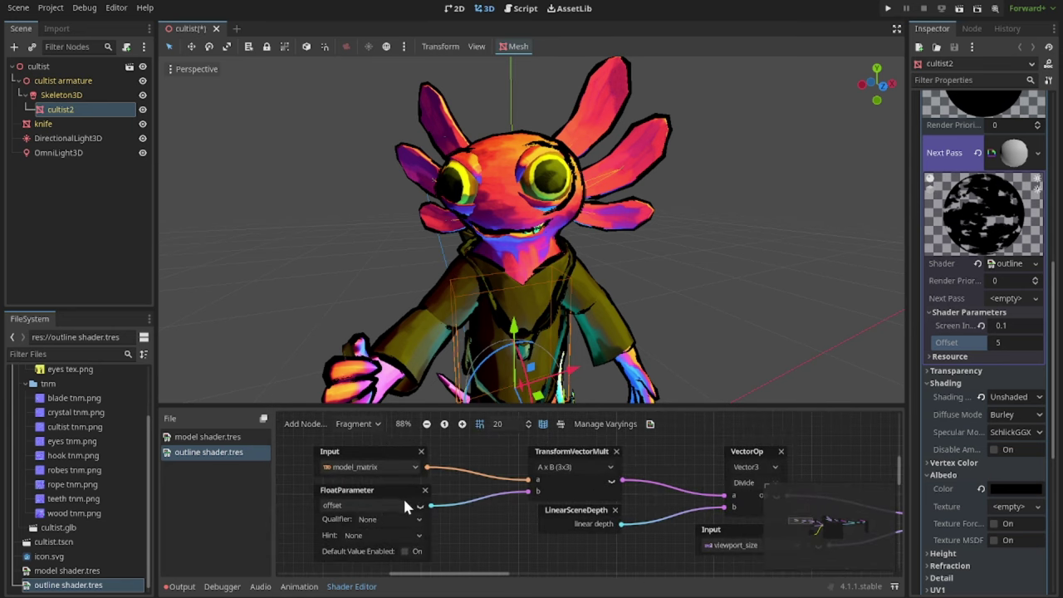
middle_drag(539, 535, 490, 540)
middle_drag(474, 483, 440, 491)
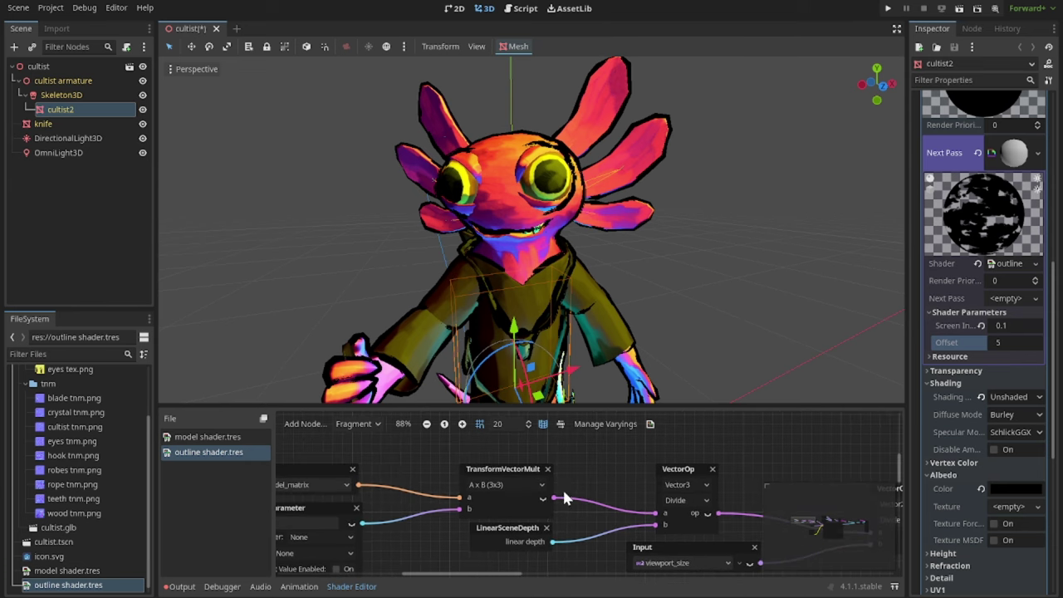
Set the outline Offset to 10 and compare the outline's thickness with the character up close and far away.
middle_drag(630, 283, 596, 218)
click(1011, 345)
text(10)
key(Return)
scroll(566, 172, up, 5)
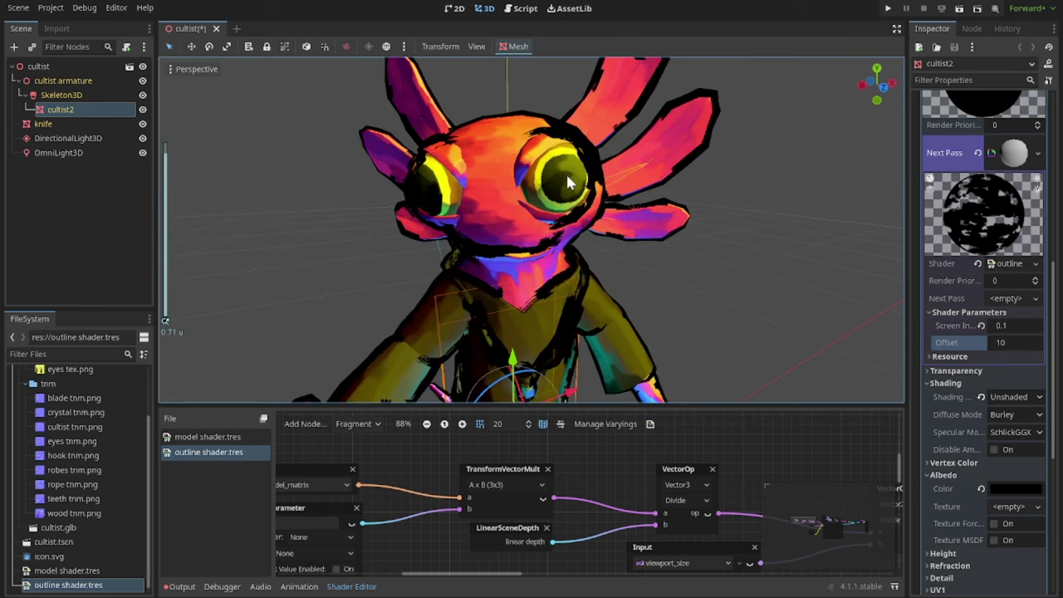
scroll(572, 183, down, 15)
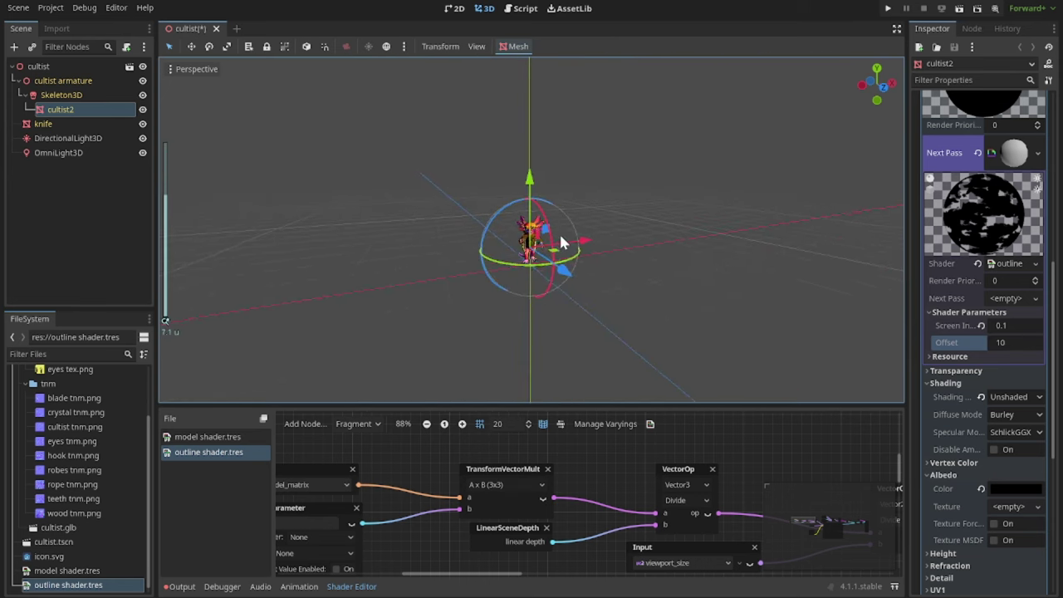
scroll(562, 242, up, 12)
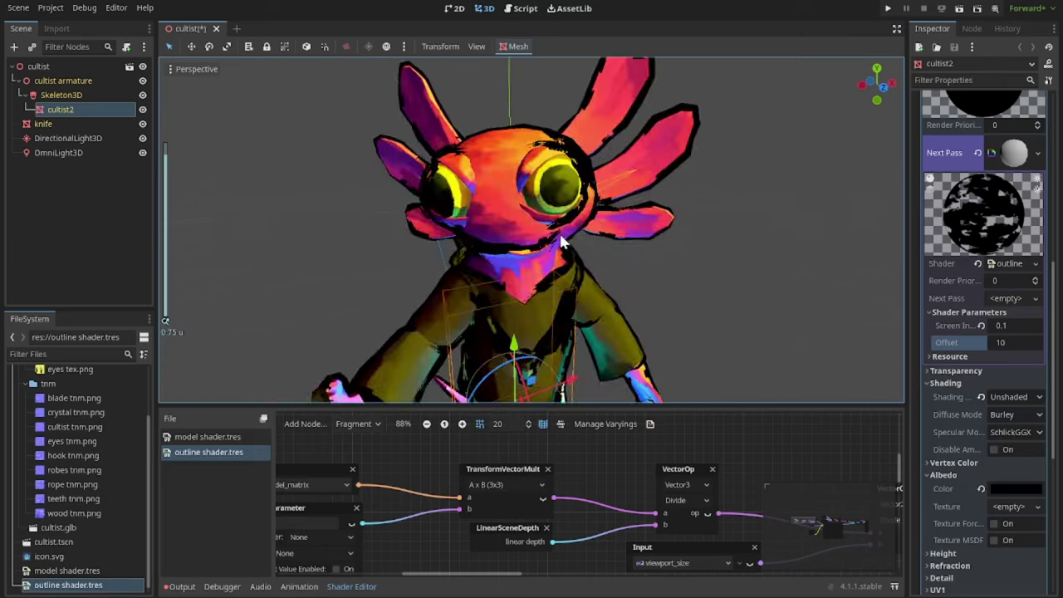
mouse_move(671, 276)
middle_down()
mouse_move(641, 254)
mouse_move(686, 267)
middle_up()
scroll(687, 267, down, 5)
scroll(596, 235, up, 7)
scroll(596, 235, down, 5)
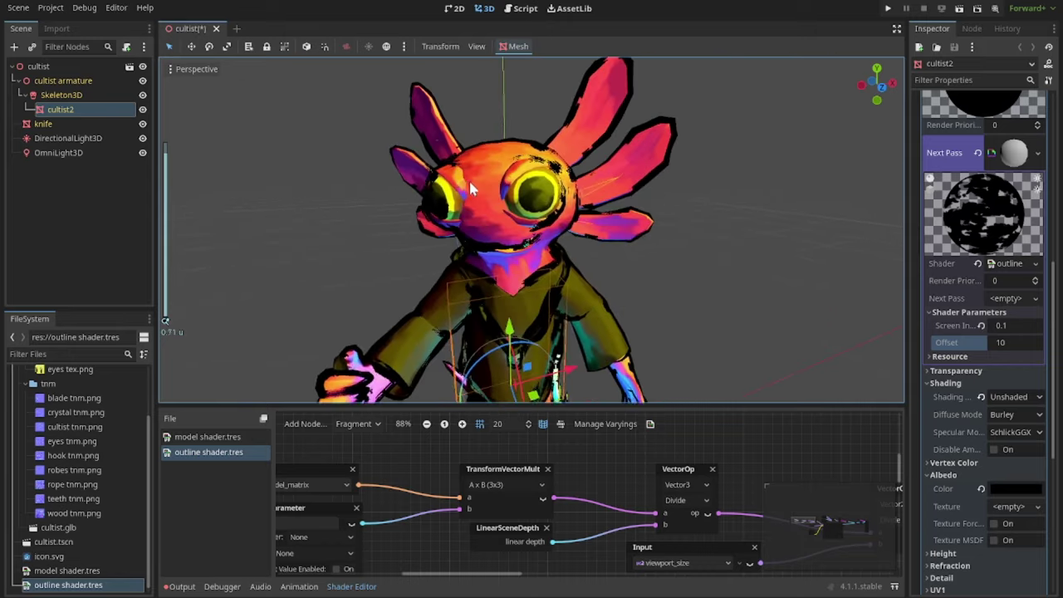
scroll(601, 150, up, 3)
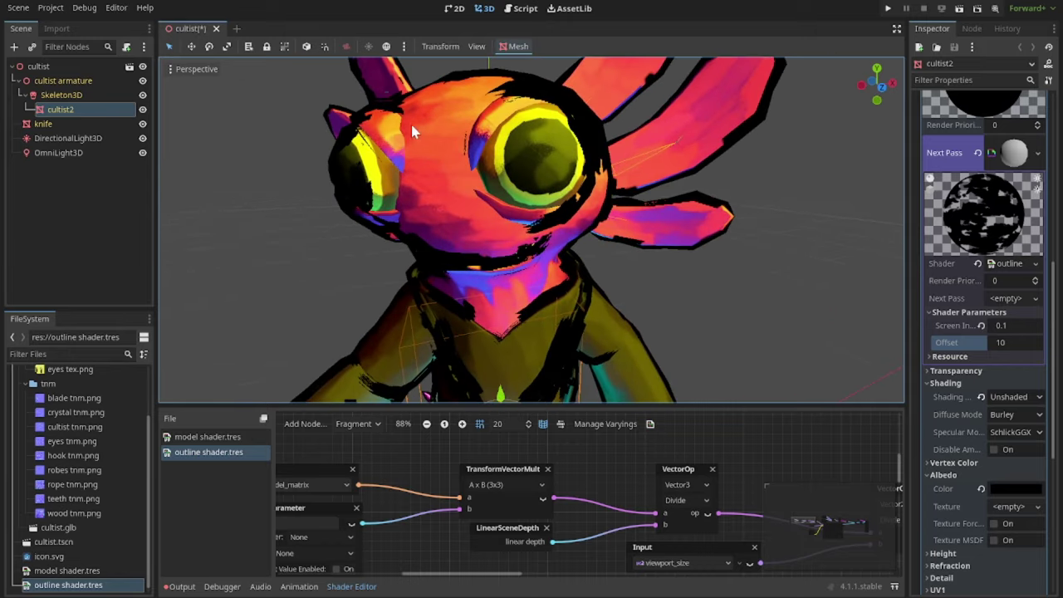
Set the outline Offset to 5 and bring the scene-depth division in the Fragment graph into view.
click(1015, 342)
text(5)
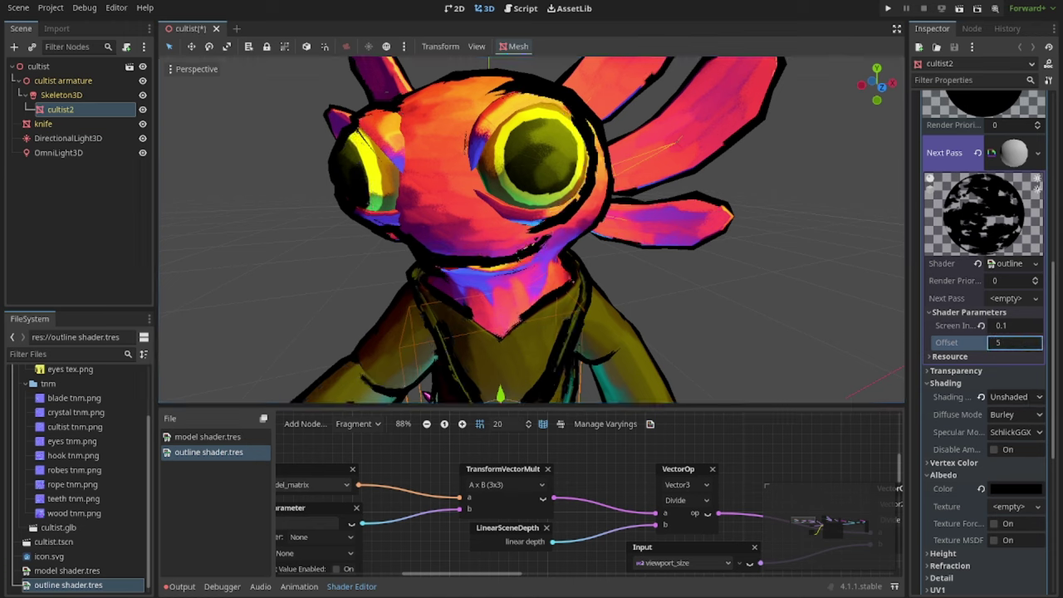
click(597, 483)
scroll(589, 512, down, 2)
scroll(585, 532, up, 2)
middle_drag(586, 531, 485, 526)
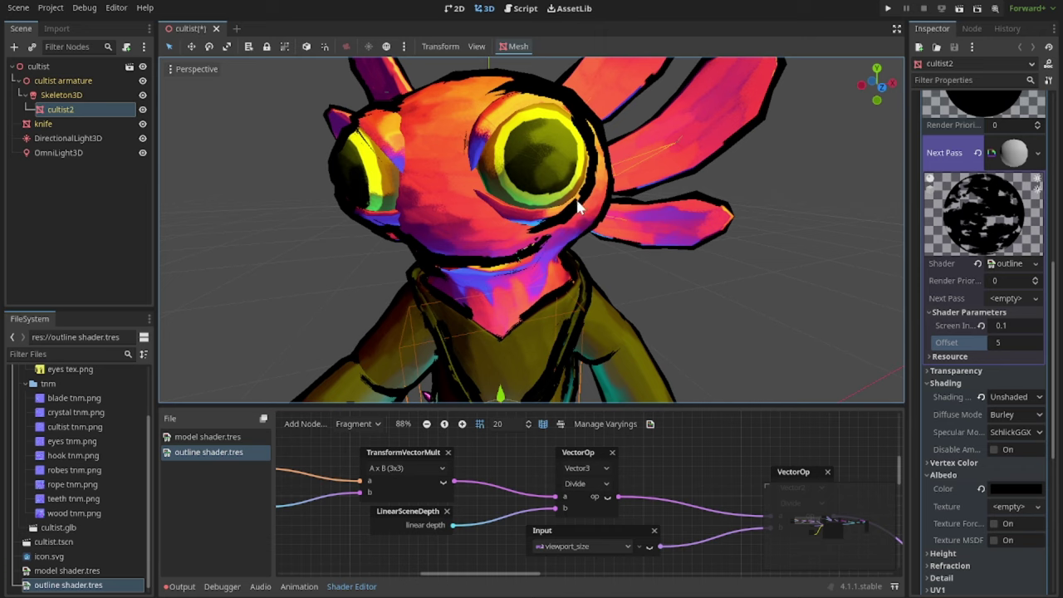
Examine how the outline's thickness behaves at different viewing distances and angles around the character.
scroll(579, 204, down, 5)
middle_drag(578, 204, 602, 356)
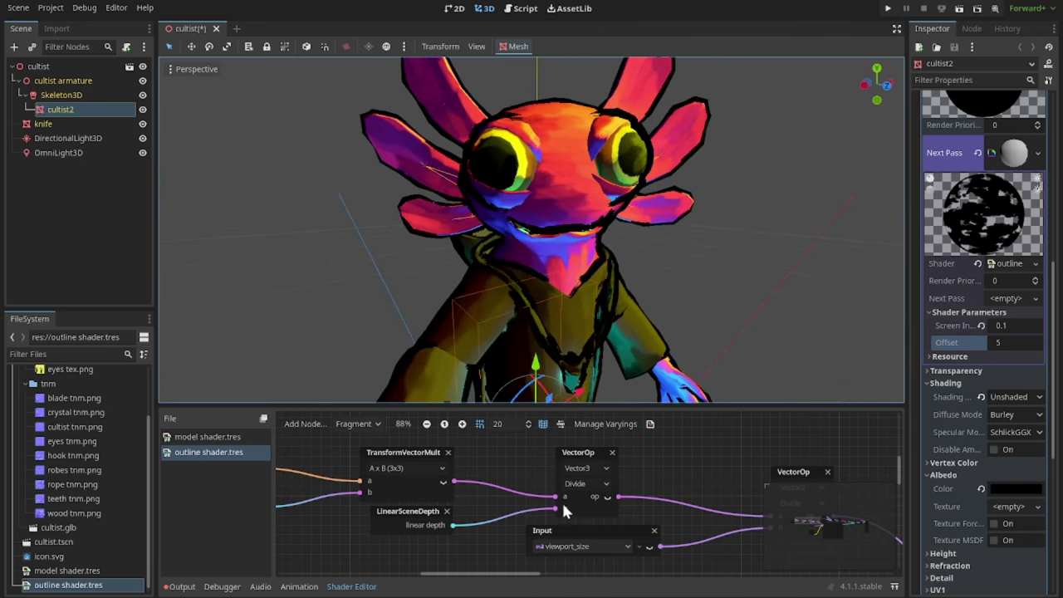
scroll(637, 212, down, 5)
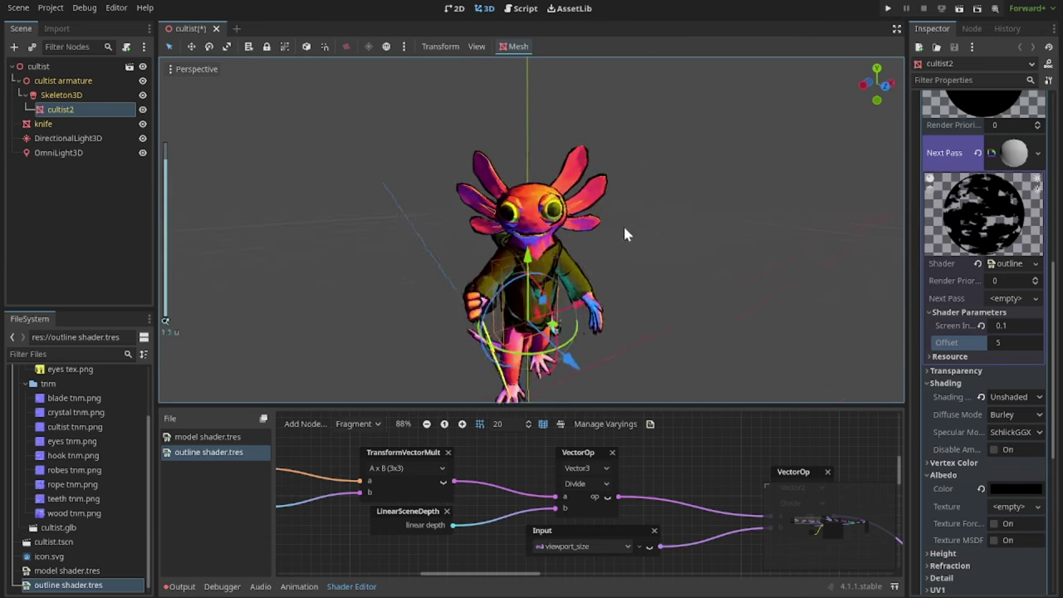
scroll(623, 229, up, 2)
scroll(607, 229, up, 5)
scroll(586, 237, down, 5)
scroll(545, 228, up, 5)
scroll(548, 240, down, 3)
scroll(547, 236, up, 4)
scroll(545, 229, down, 6)
scroll(581, 243, up, 3)
middle_drag(629, 246, 689, 228)
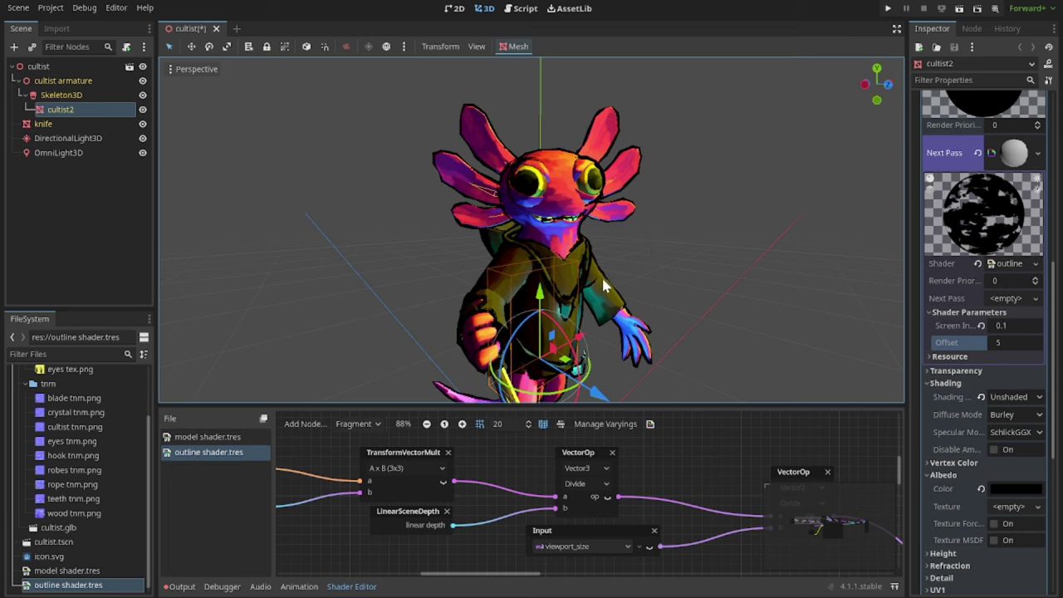
Save the cultist scene and bring the viewport_size division in the Fragment graph into view.
key(ctrl+s)
mouse_move(717, 268)
middle_down()
mouse_move(673, 272)
mouse_move(700, 264)
middle_up()
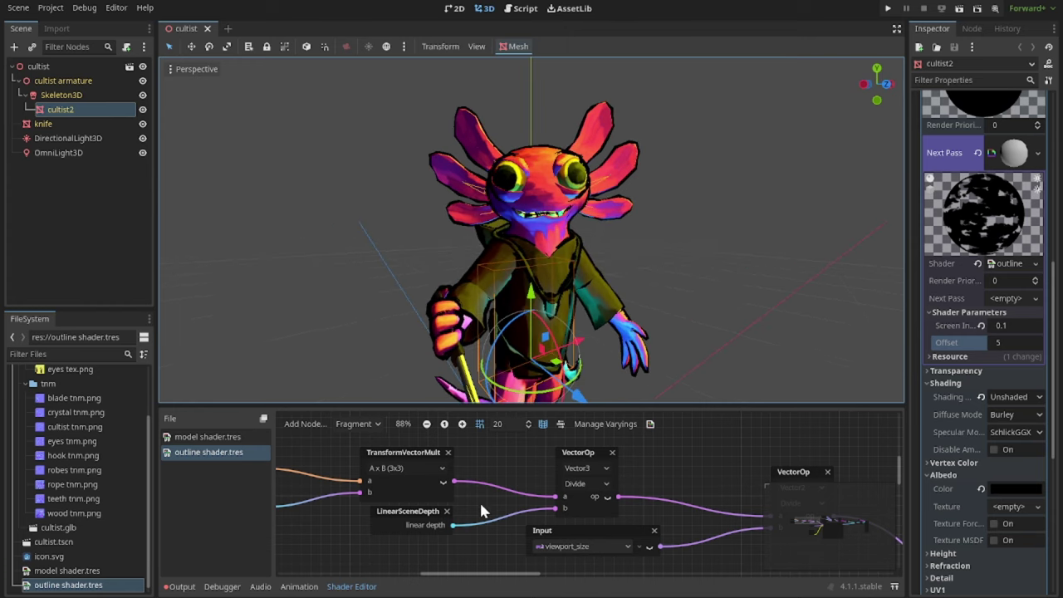
middle_drag(513, 507, 388, 493)
middle_drag(633, 502, 534, 493)
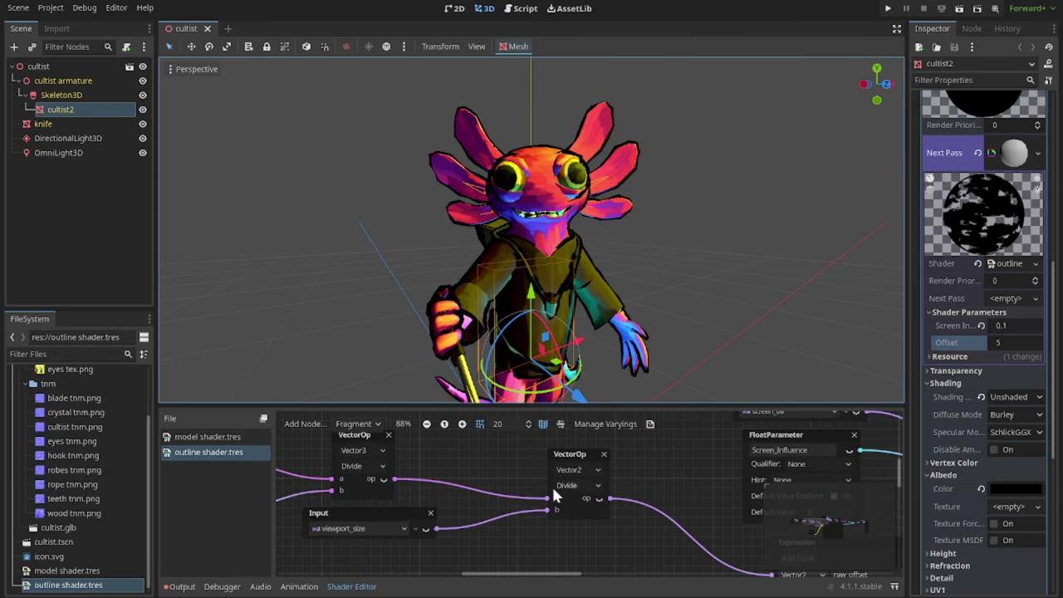
Examine the viewport_size division, the screen texture parameter and the inputs of the Expression node in the Fragment graph.
ctrl+scroll(499, 511, down, 2)
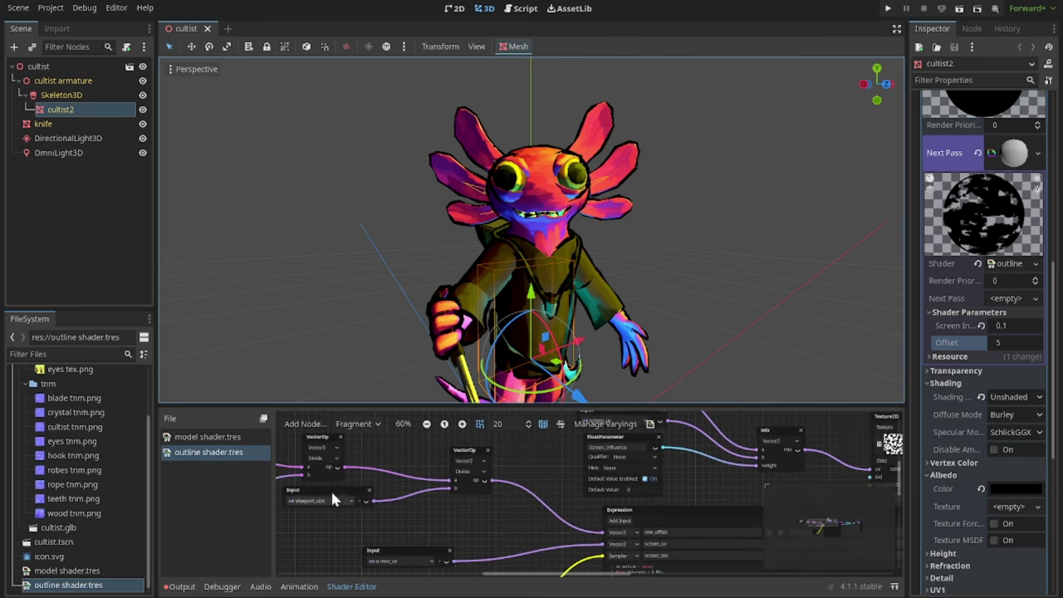
scroll(409, 495, right, 8)
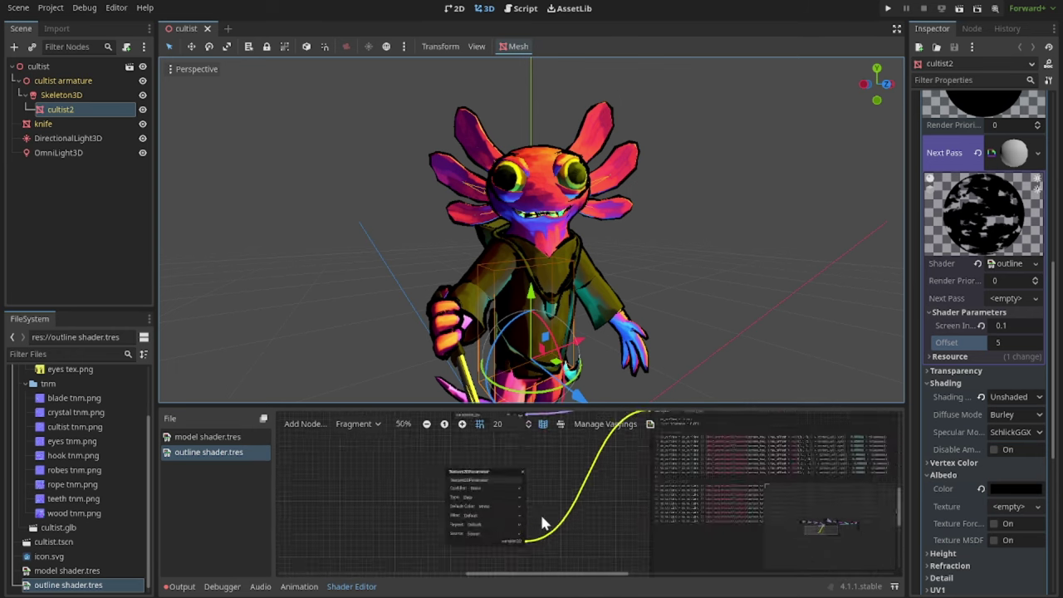
ctrl+scroll(542, 519, up, 1)
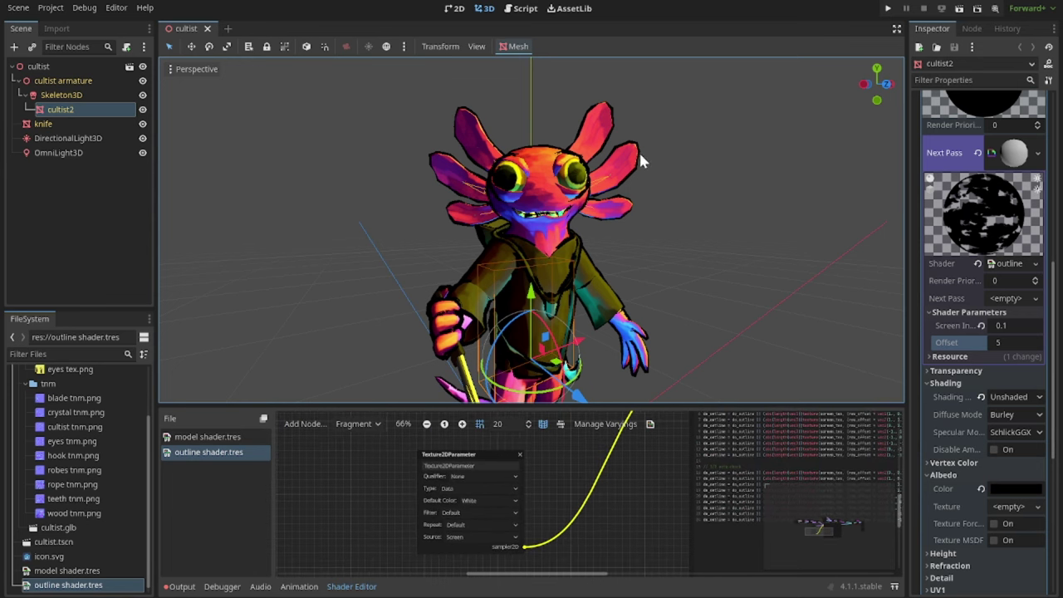
scroll(619, 472, down, 2)
middle_drag(563, 449, 555, 554)
ctrl+scroll(452, 465, up, 2)
ctrl+scroll(515, 490, up, 2)
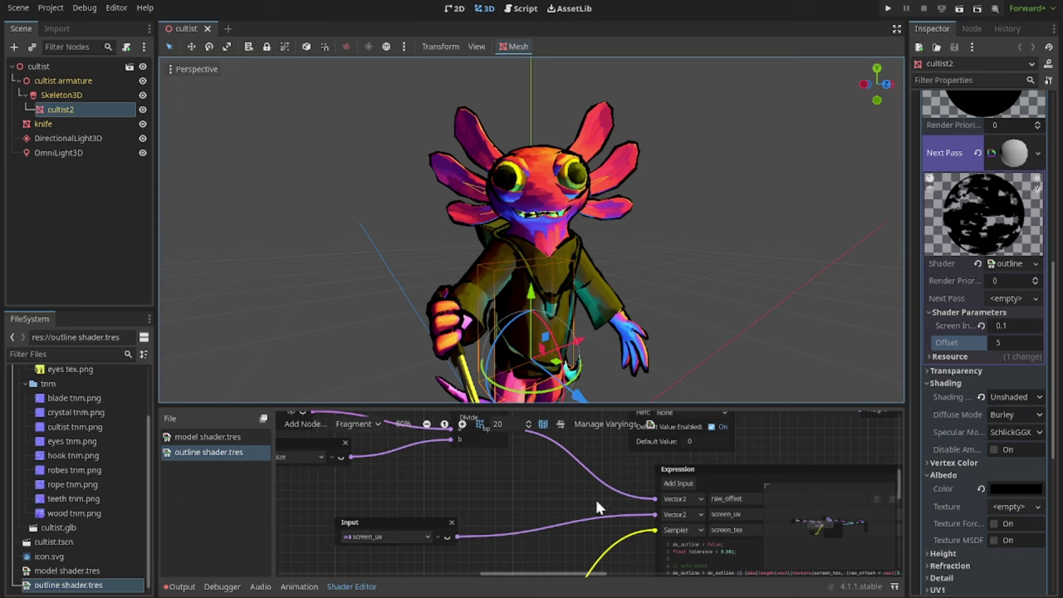
ctrl+scroll(573, 497, down, 4)
scroll(637, 218, down, 3)
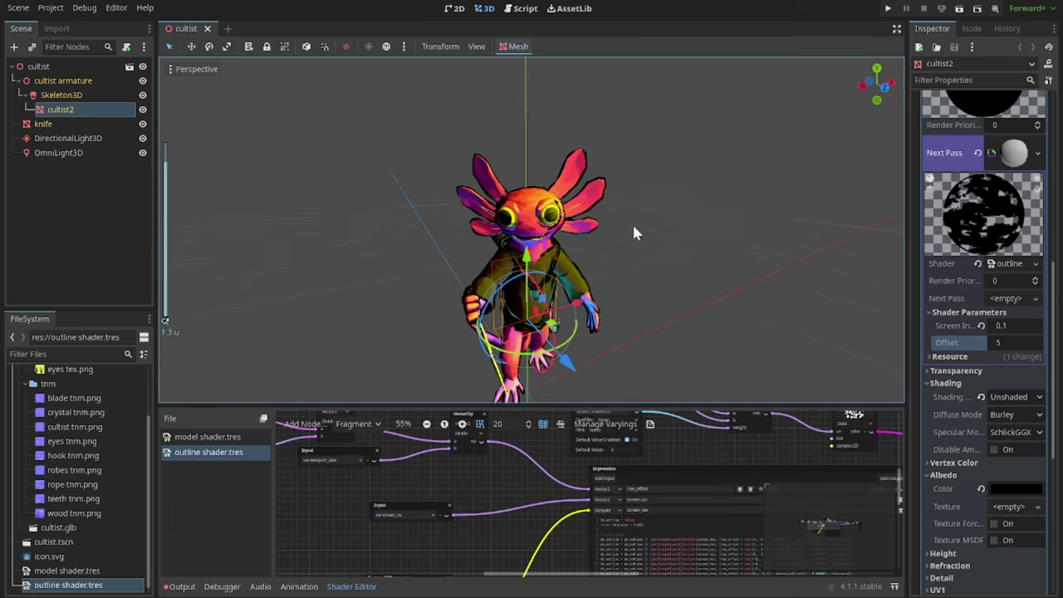
Inspect the outline on the cultist's head and body from several distances and angles.
scroll(573, 174, up, 3)
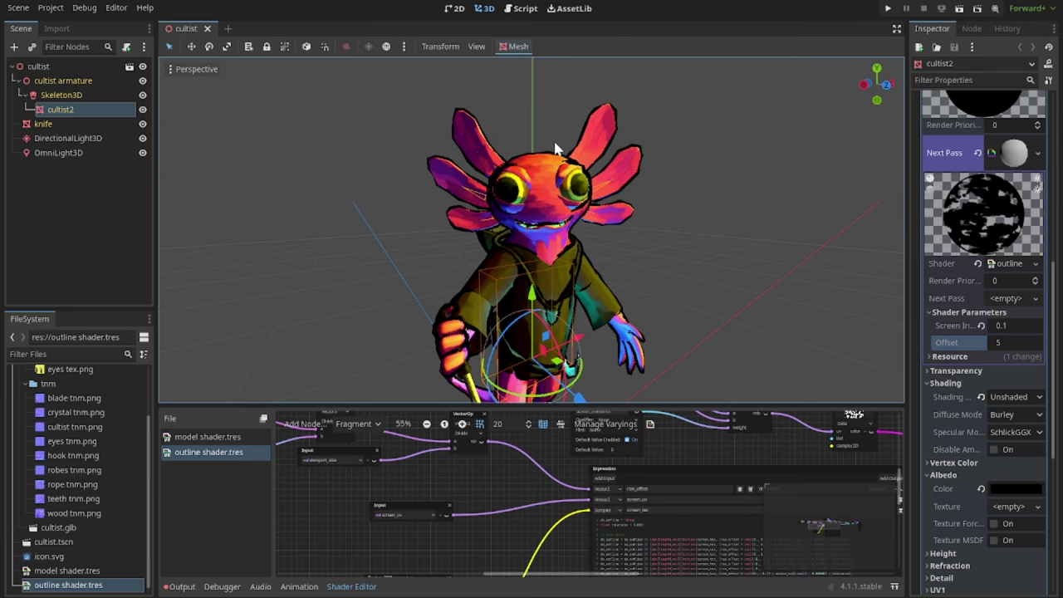
middle_drag(564, 170, 549, 226)
scroll(656, 208, up, 5)
scroll(587, 272, down, 8)
middle_drag(586, 273, 565, 258)
scroll(521, 490, down, 2)
Examine the Expression node's code, focusing on the octa-check lines that sample the screen texture around each pixel.
middle_drag(518, 501, 436, 442)
scroll(599, 502, up, 3)
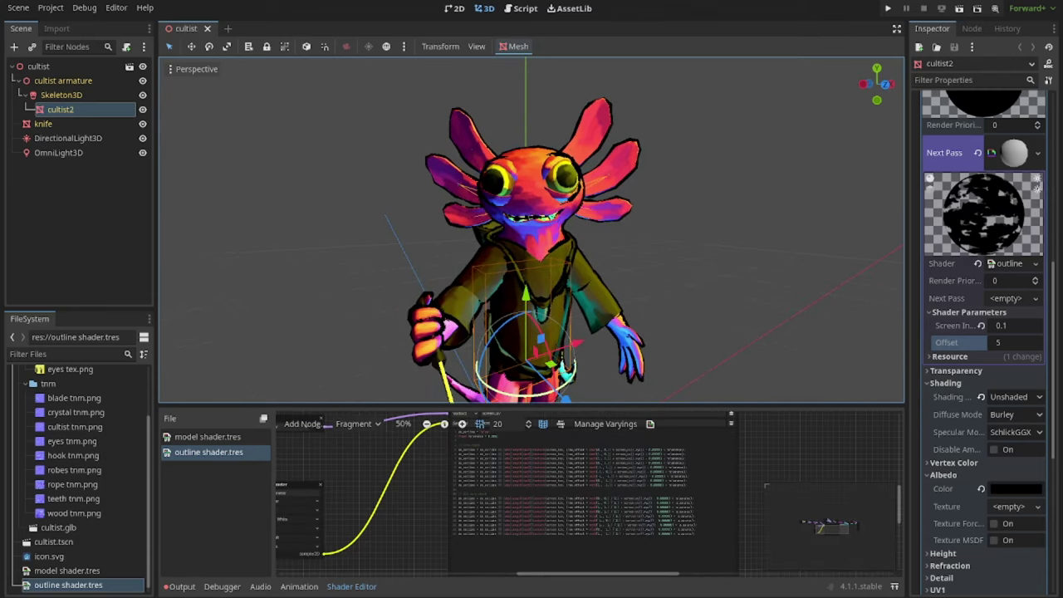
middle_drag(755, 459, 728, 487)
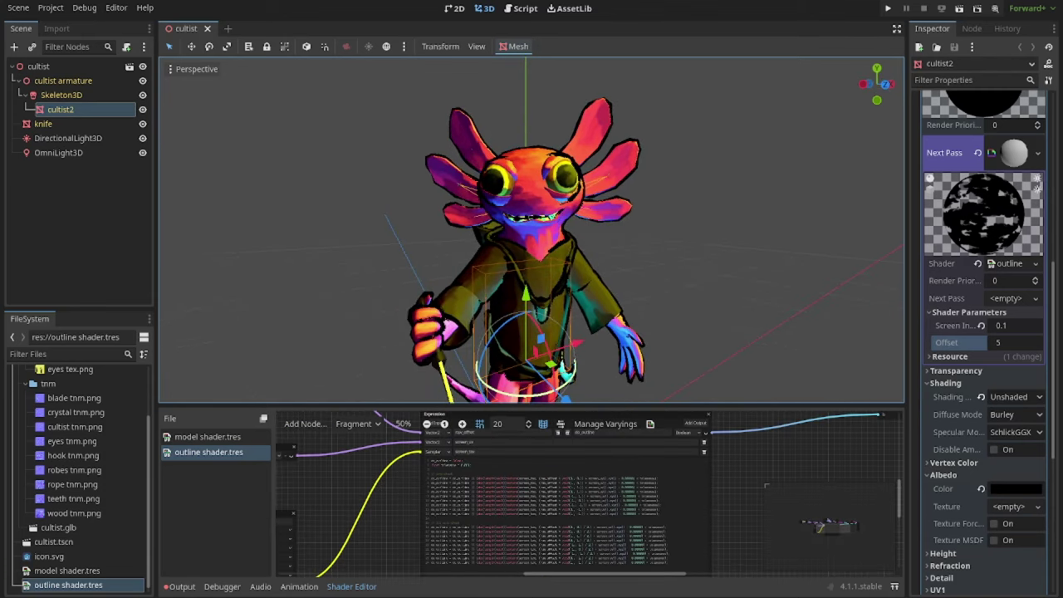
middle_drag(345, 507, 499, 452)
scroll(523, 491, up, 1)
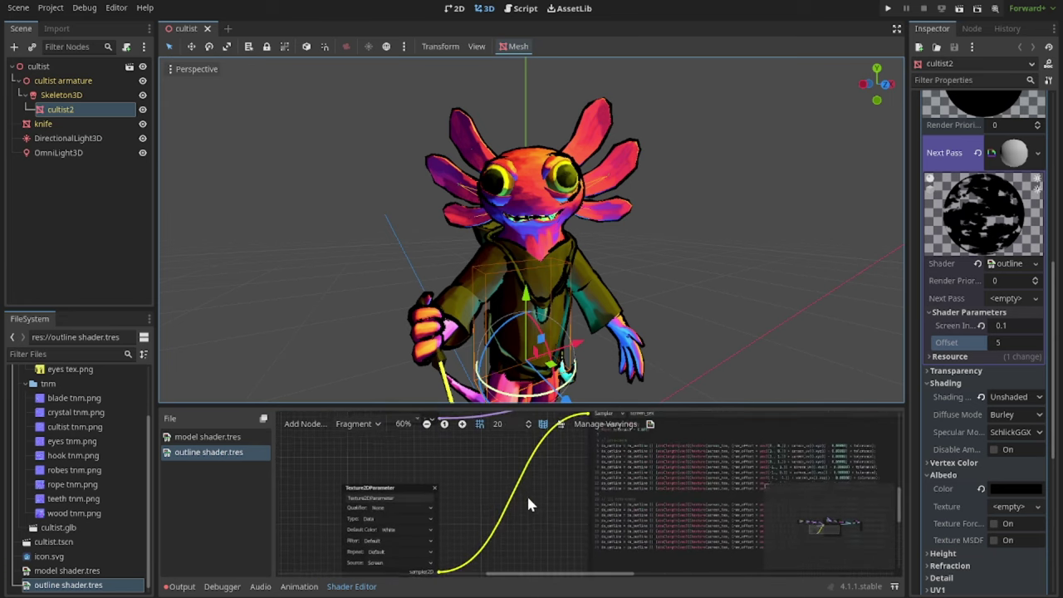
scroll(449, 495, up, 5)
middle_drag(584, 440, 314, 454)
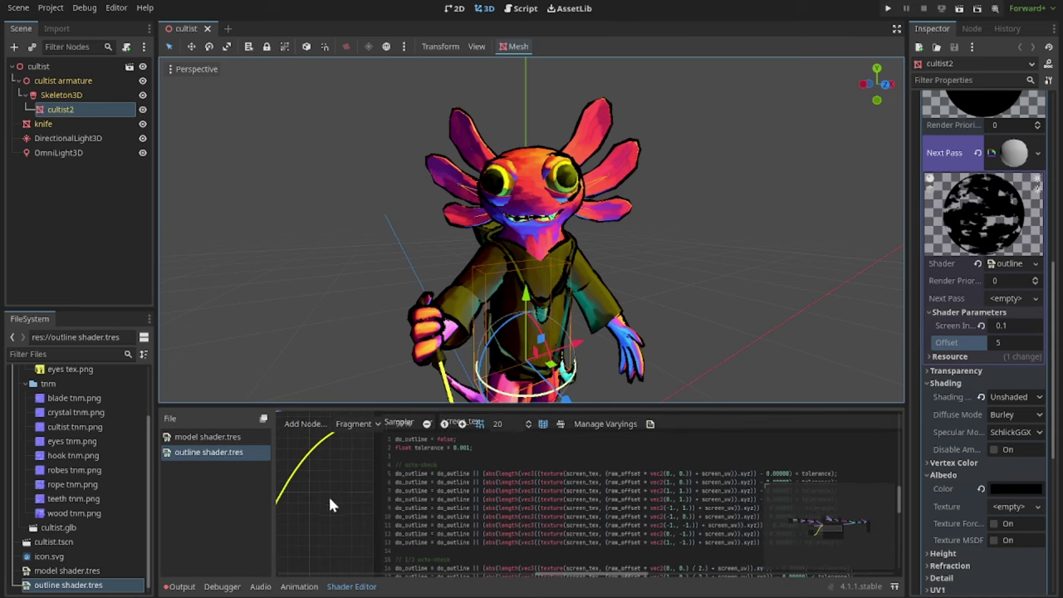
middle_drag(329, 501, 284, 477)
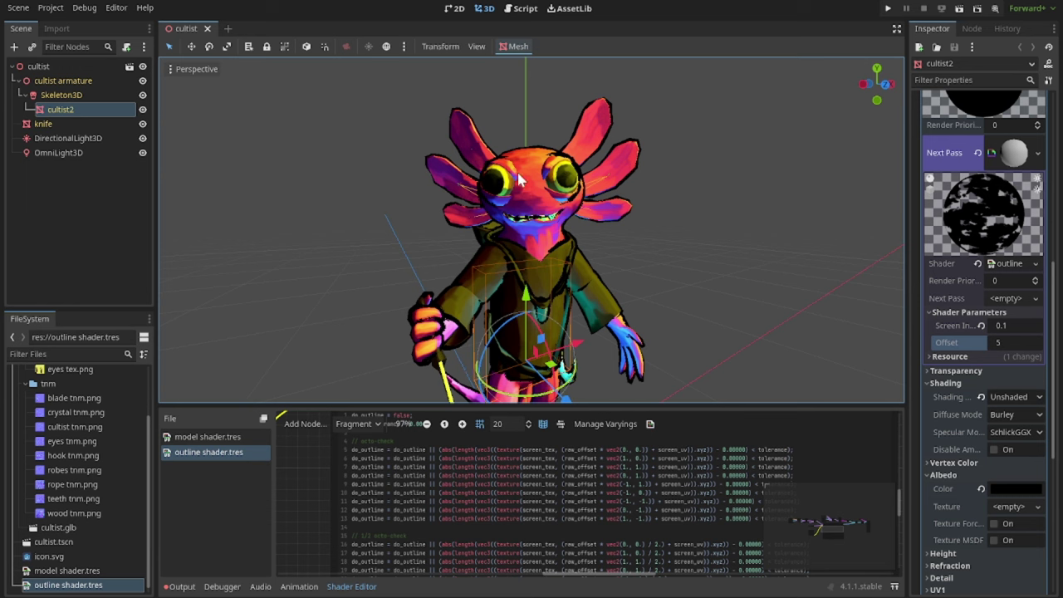
mouse_move(314, 467)
middle_down()
mouse_move(325, 519)
mouse_move(317, 462)
middle_up()
Try outline Offset values of 20 and 10 while viewing the cultist's face up close.
scroll(539, 183, up, 6)
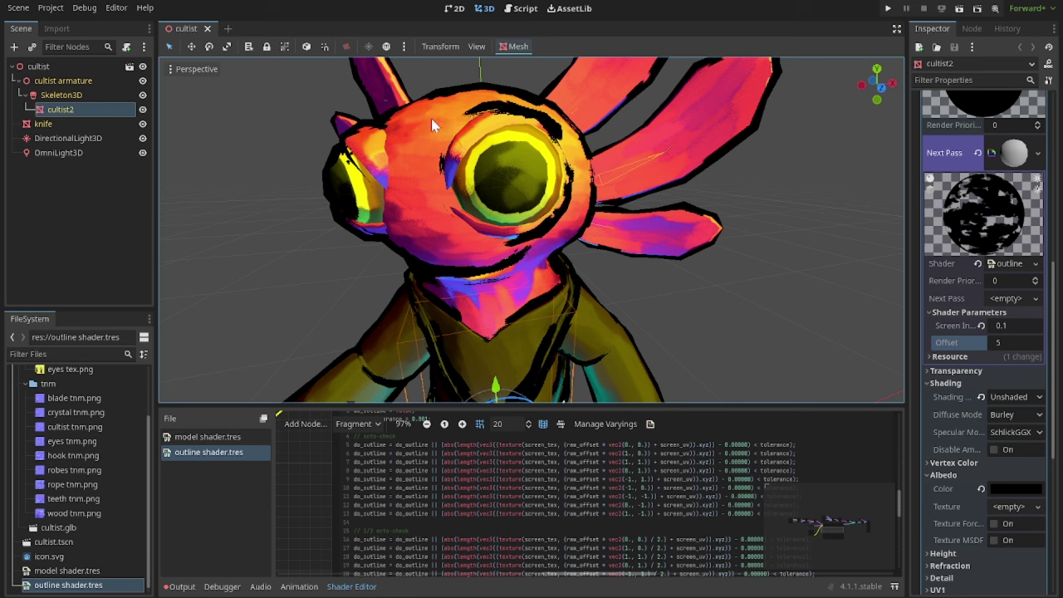
click(1020, 342)
text(20)
click(539, 247)
click(1030, 356)
click(1015, 342)
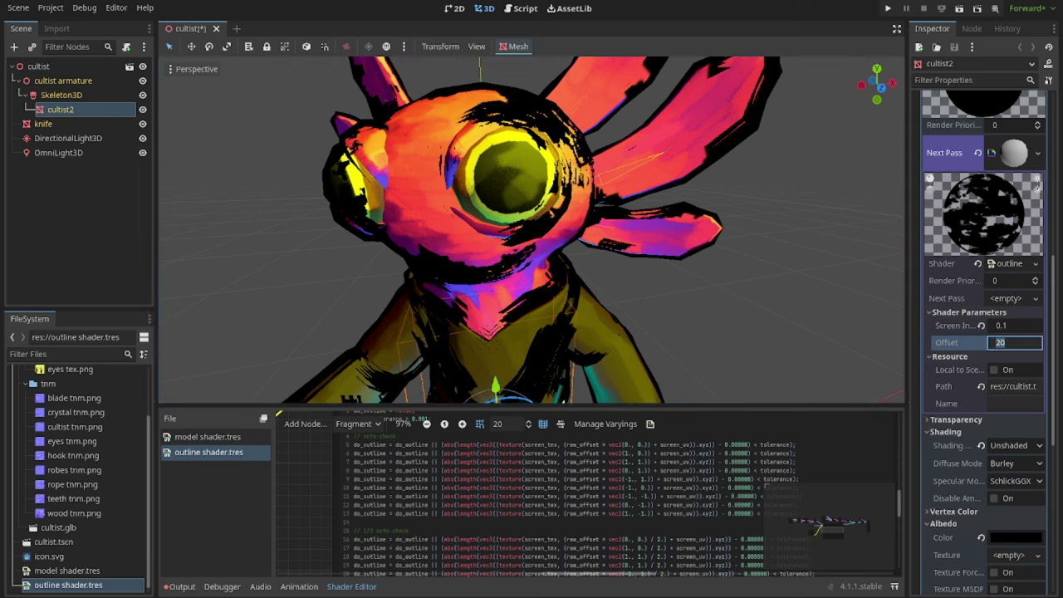
key(Return)
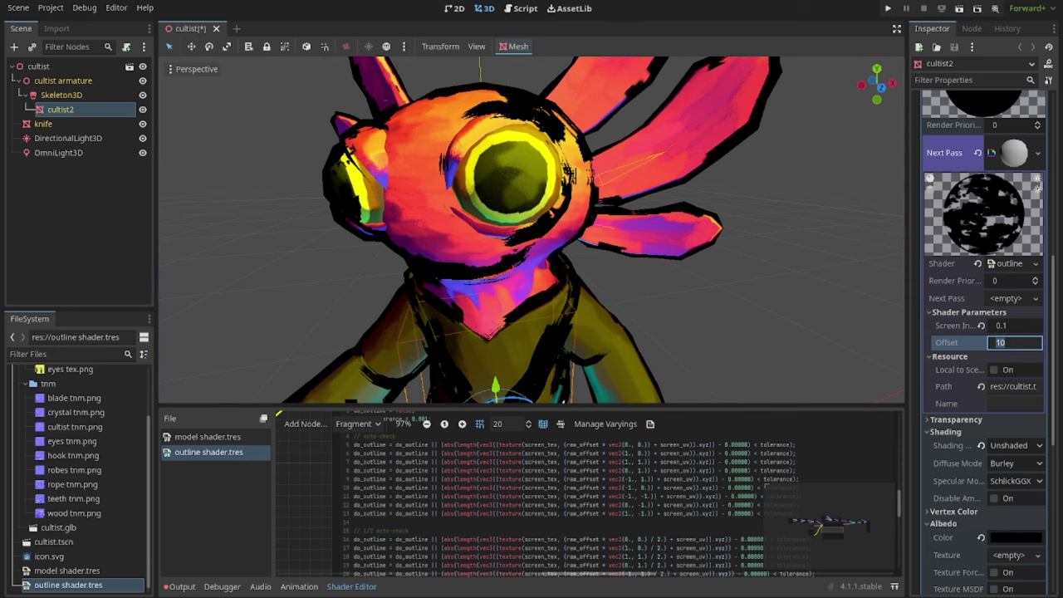
Set the outline Offset to 5 and bring the Expression node's 1/2 octa-check code into view.
text(5)
scroll(465, 498, up, 3)
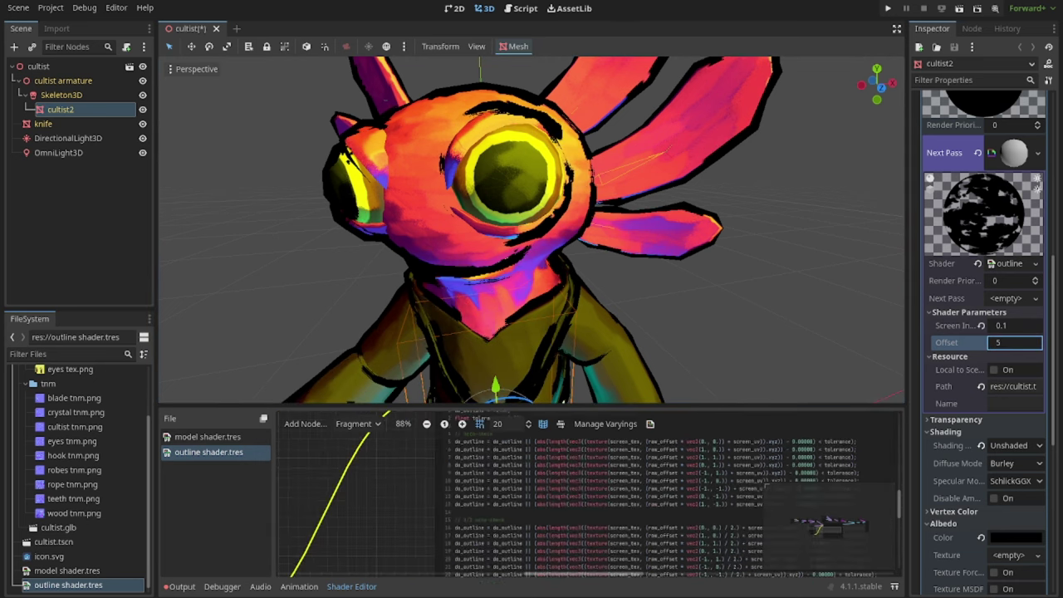
middle_drag(373, 498, 257, 478)
click(522, 102)
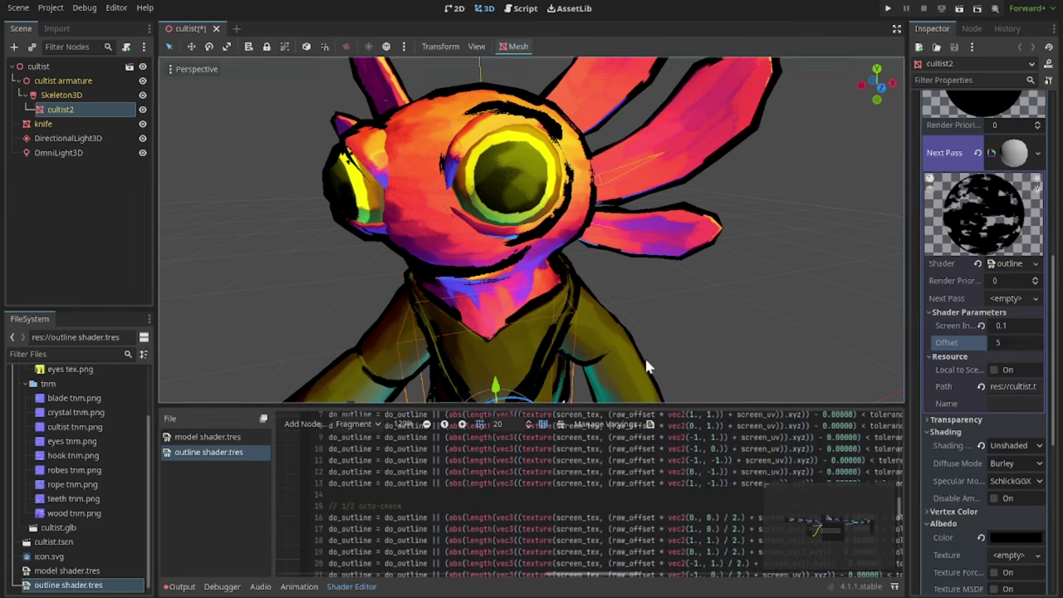
scroll(626, 474, down, 1)
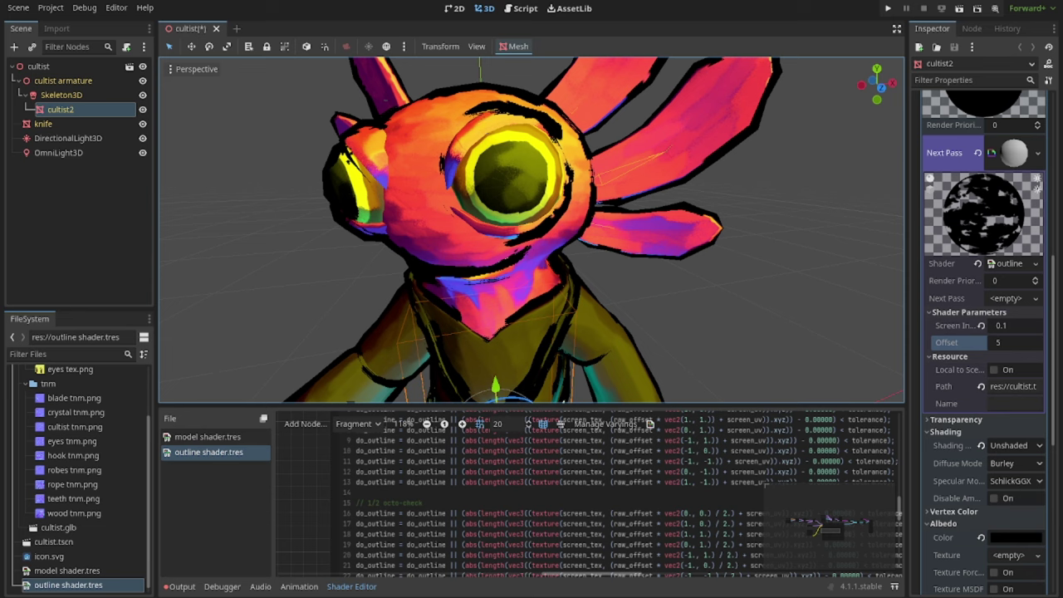
Open the noise texture of the Fragment graph's Texture2D node and expand its FastNoise settings.
scroll(500, 486, down, 6)
middle_drag(686, 496, 483, 569)
scroll(538, 514, up, 4)
middle_drag(539, 514, 529, 543)
scroll(529, 544, up, 2)
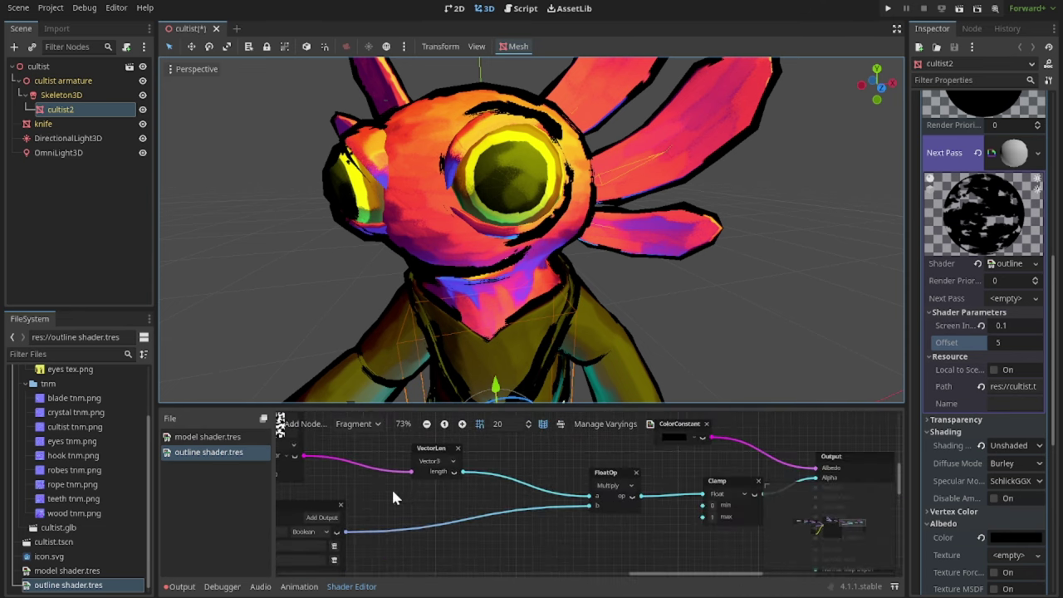
middle_drag(541, 490, 567, 515)
click(504, 486)
click(1000, 263)
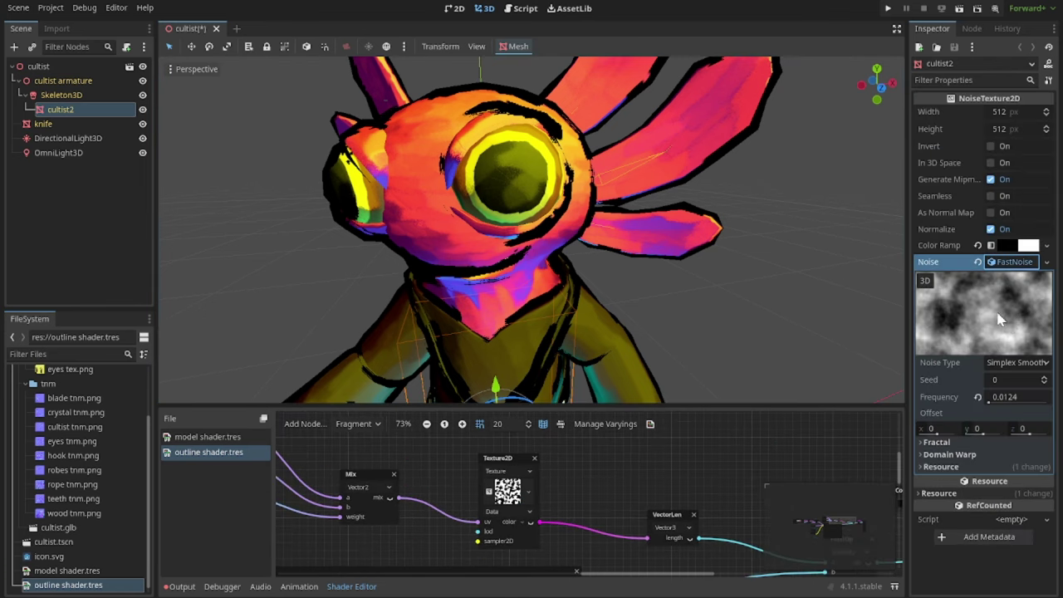
Examine the VectorLen, Multiply and Clamp chain into Alpha and the brushed breakup of the outline up close.
middle_drag(596, 479, 483, 418)
middle_drag(619, 511, 478, 495)
mouse_move(323, 521)
mouse_down()
mouse_move(680, 495)
mouse_move(667, 480)
mouse_move(682, 483)
mouse_up()
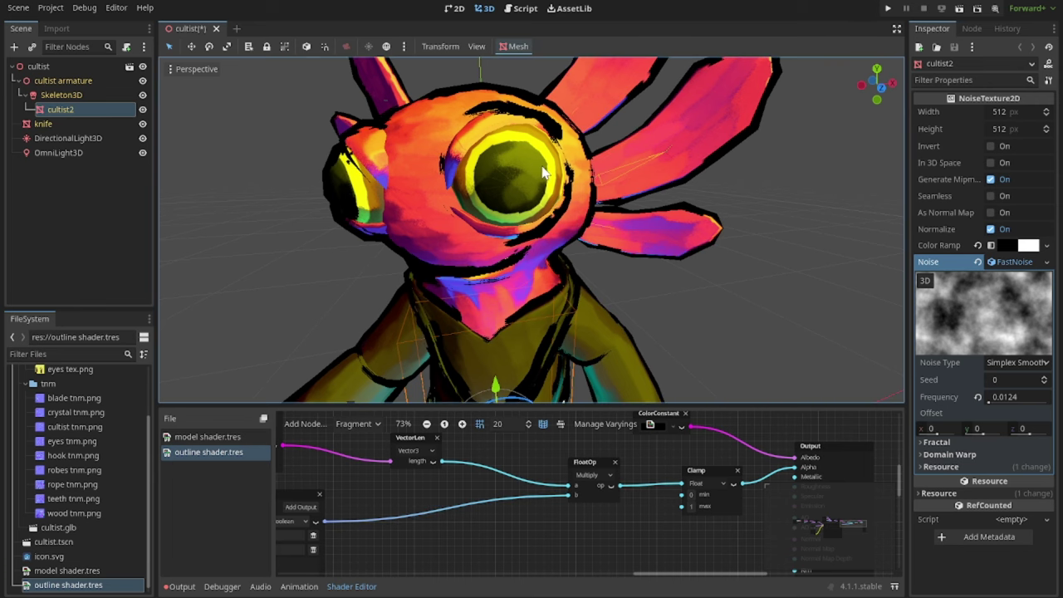
scroll(532, 145, up, 4)
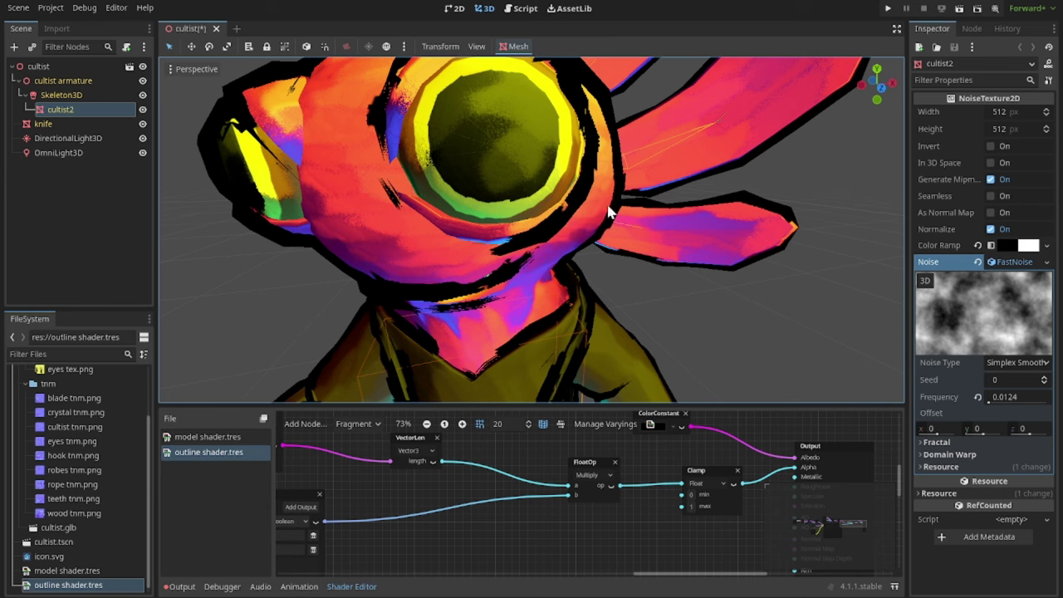
scroll(561, 198, down, 6)
middle_drag(594, 189, 546, 221)
scroll(648, 179, up, 4)
scroll(598, 515, down, 4)
Connect the uv Input directly to the Texture2D node's uv port, bypassing Mix, and inspect the outline.
middle_drag(470, 476, 449, 505)
scroll(552, 482, up, 4)
scroll(469, 490, up, 3)
drag(407, 467, 651, 567)
middle_drag(530, 193, 580, 224)
scroll(580, 224, down, 20)
middle_drag(591, 304, 574, 282)
scroll(613, 253, up, 10)
middle_drag(614, 253, 558, 247)
scroll(601, 250, up, 8)
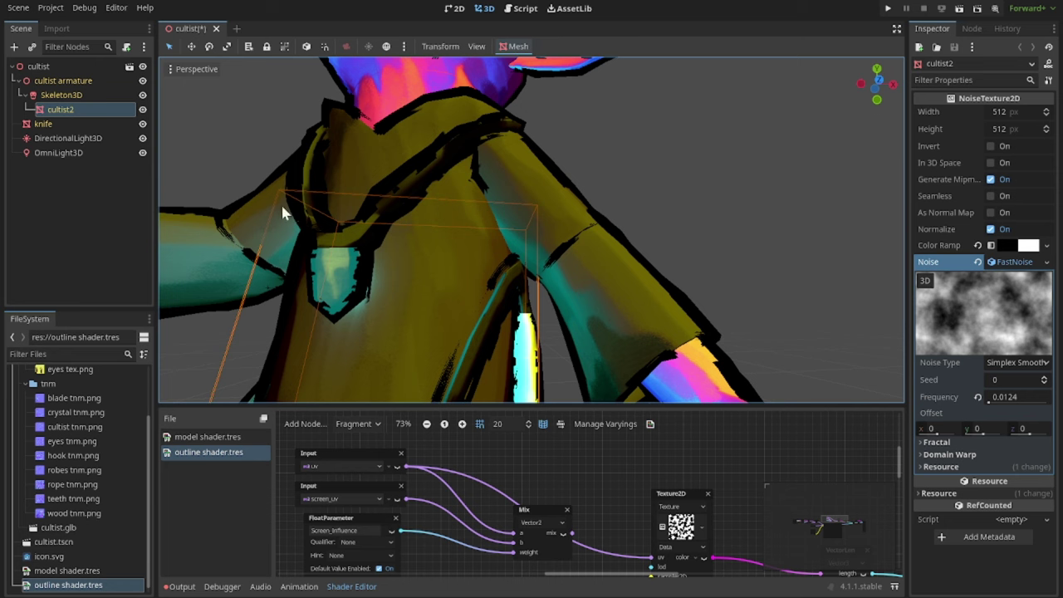
Reconnect the Mix output to the Texture2D node's uv port and inspect the outline near and far.
drag(572, 532, 652, 558)
middle_drag(641, 214, 689, 217)
middle_drag(669, 178, 679, 233)
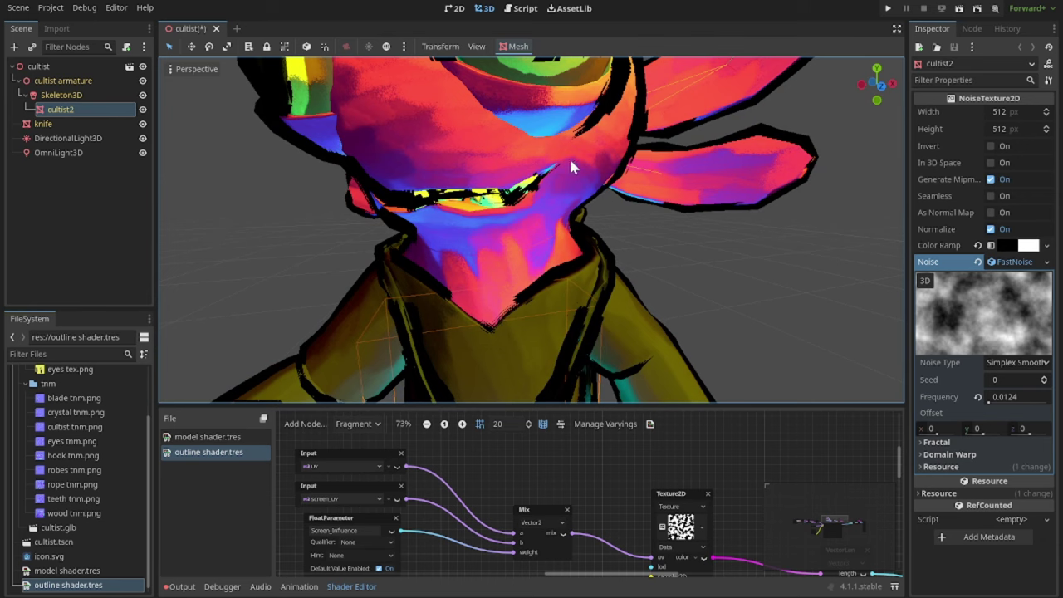
scroll(714, 292, down, 10)
middle_drag(714, 291, 579, 212)
scroll(706, 210, up, 8)
scroll(600, 185, down, 12)
Examine the path from the Texture2D color through VectorLen, Multiply and Clamp to the Output node's Alpha.
scroll(706, 497, down, 3)
middle_drag(707, 499, 503, 498)
scroll(456, 500, up, 13)
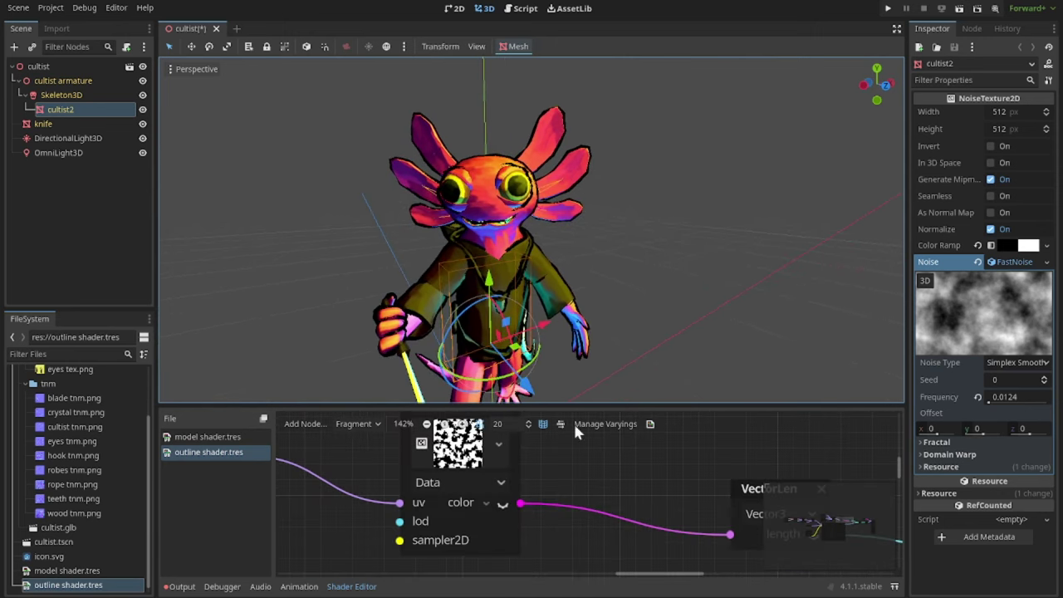
scroll(517, 199, up, 6)
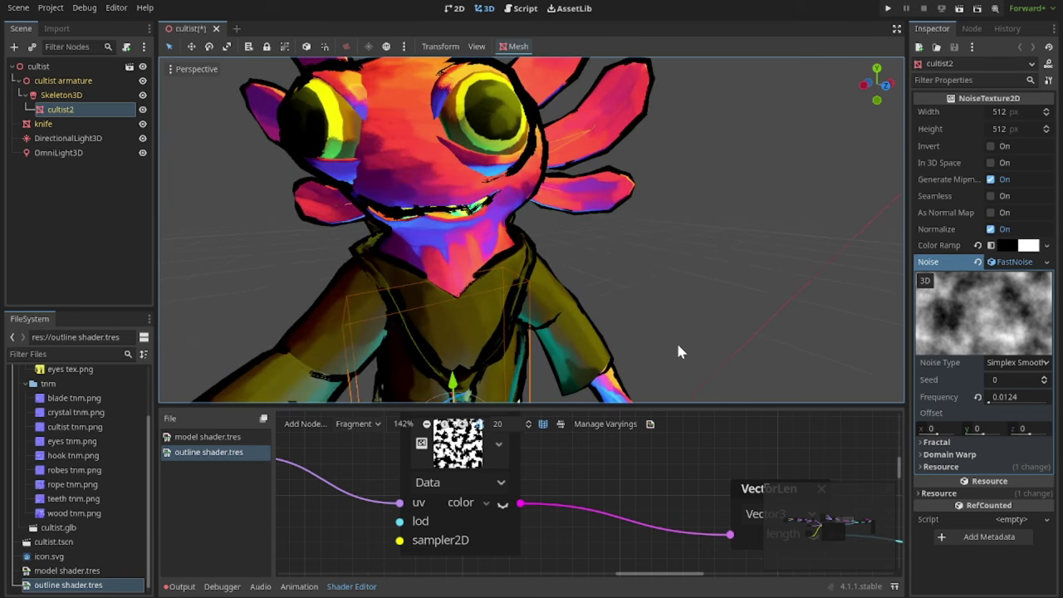
scroll(686, 485, down, 7)
middle_drag(607, 477, 423, 455)
scroll(434, 483, up, 3)
middle_drag(657, 552, 416, 507)
scroll(423, 510, down, 2)
middle_drag(593, 517, 444, 521)
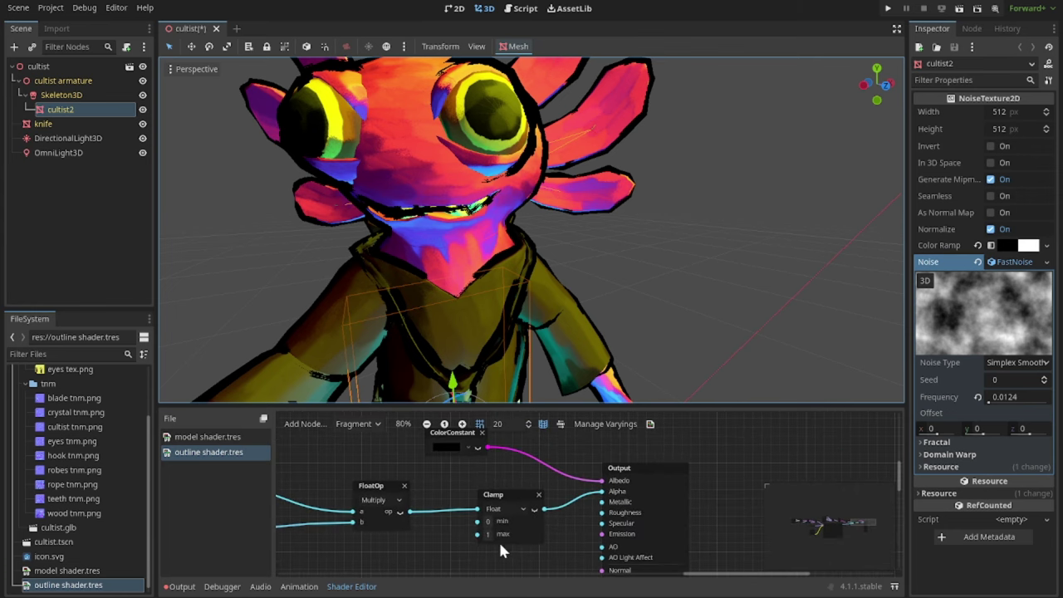
scroll(558, 222, down, 2)
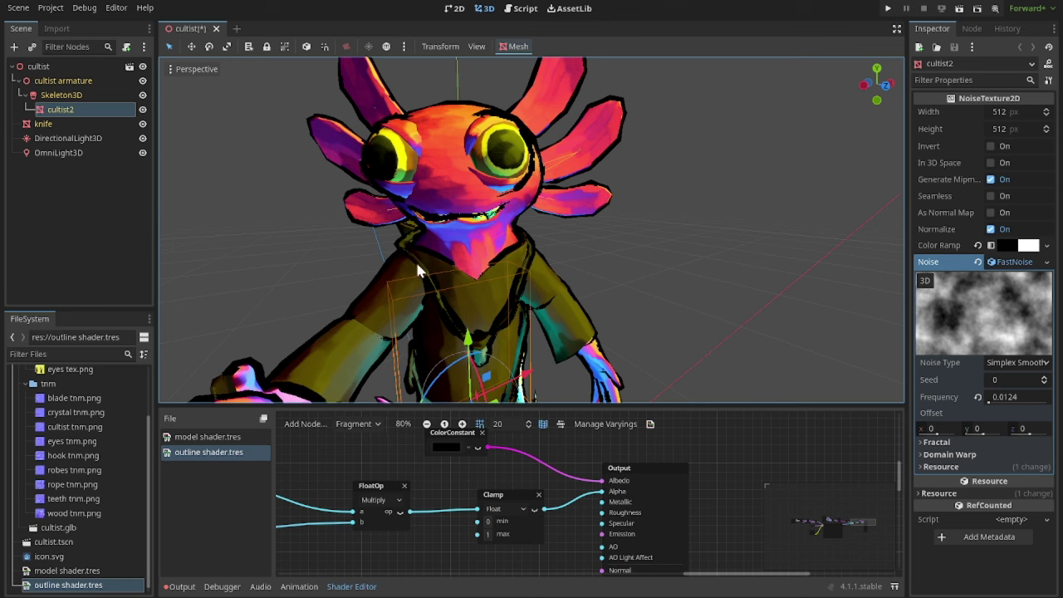
Show the properties of outline shader.tres and reset its Cull mode to Back, checking the character's outline.
click(106, 270)
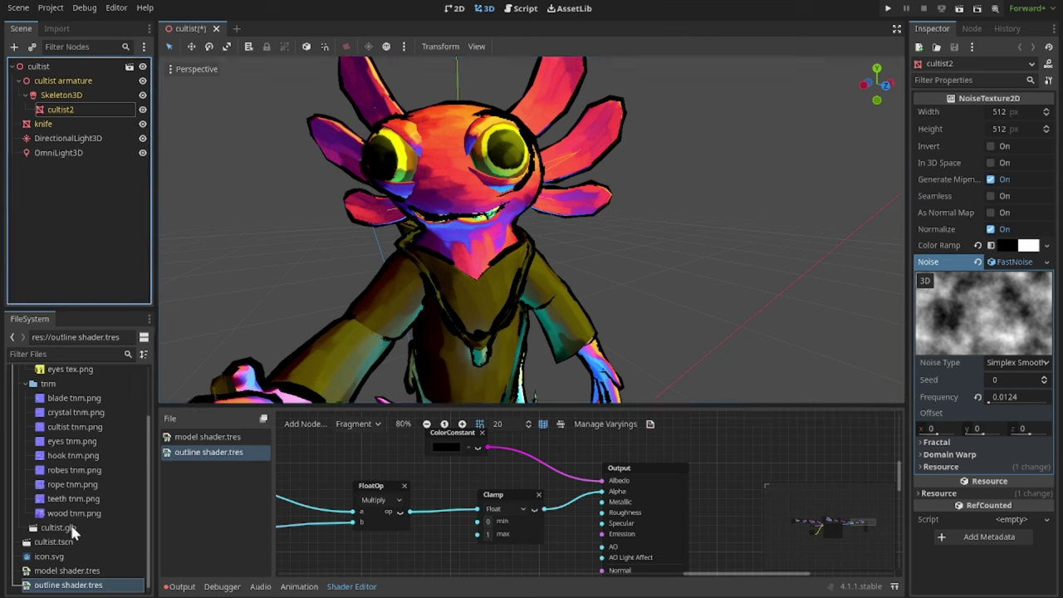
click(72, 586)
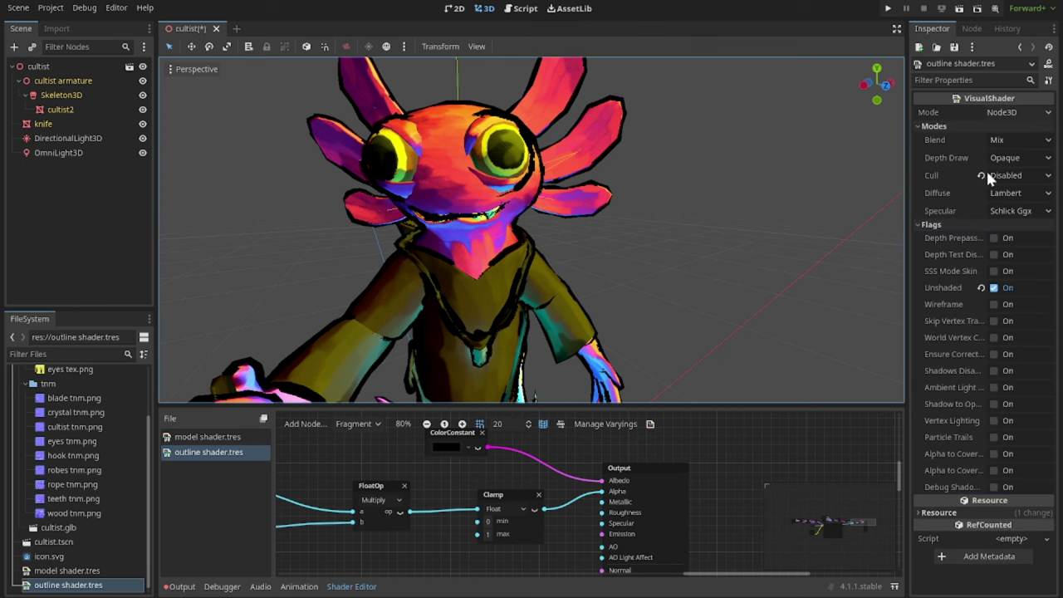
click(991, 176)
click(1001, 199)
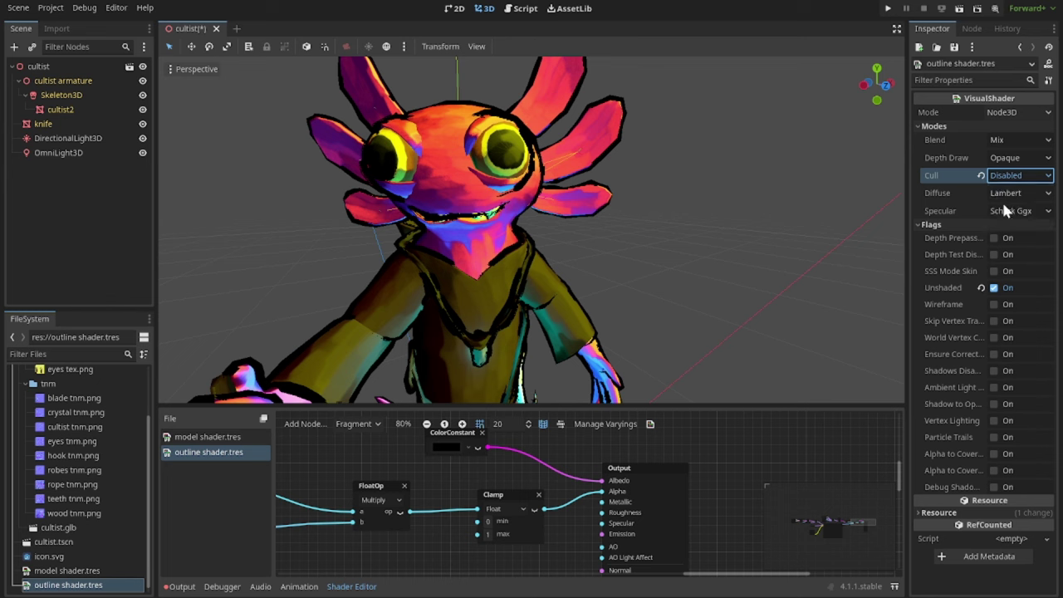
click(980, 175)
scroll(601, 203, down, 3)
scroll(565, 224, up, 3)
Set the outline shader's Cull mode to Disabled and check the cultist near and far.
click(1001, 176)
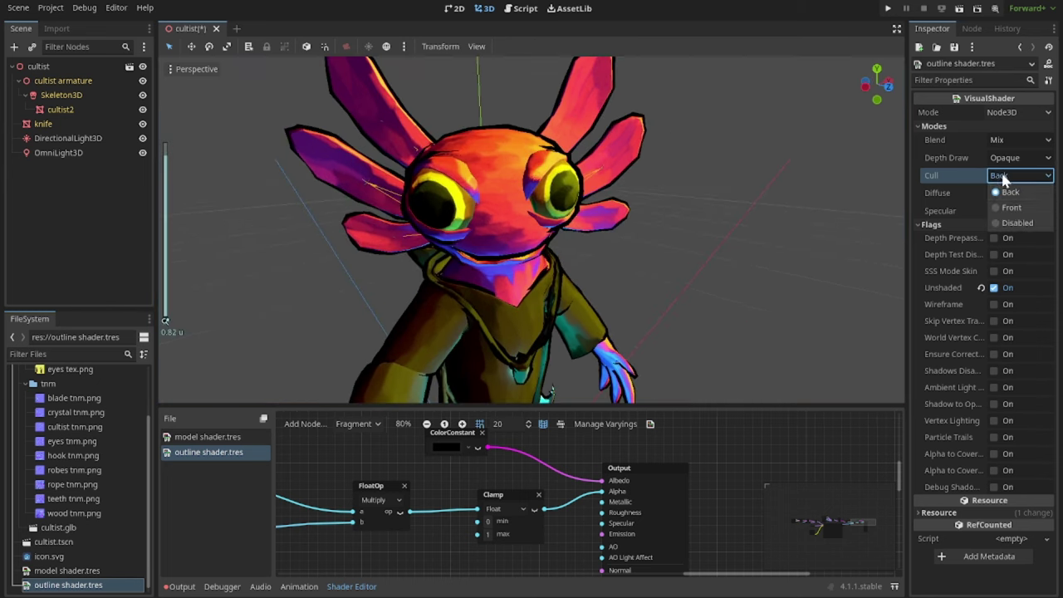
click(1016, 223)
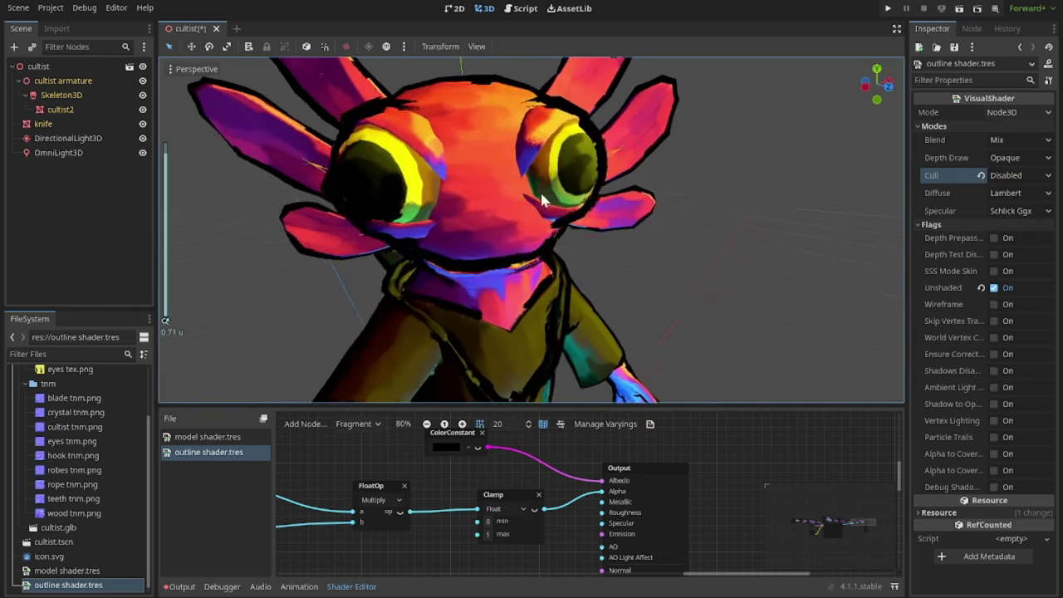
scroll(541, 191, down, 5)
scroll(609, 199, up, 3)
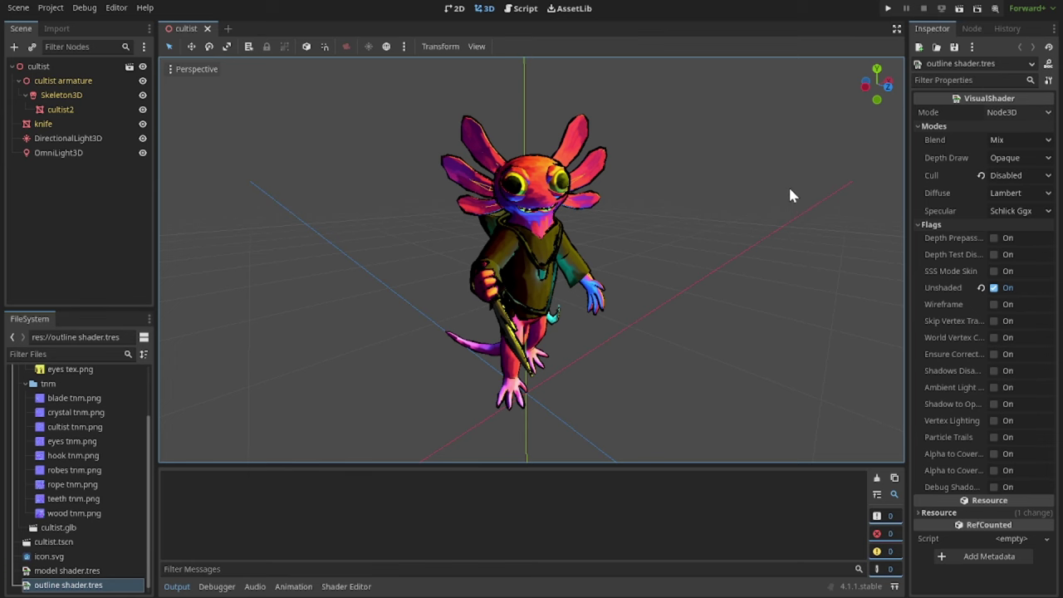
Inspect the finished painterly cultist with its brushed outline from all around and up close.
middle_drag(729, 251, 404, 244)
middle_drag(736, 280, 488, 276)
middle_drag(687, 261, 514, 262)
scroll(523, 267, up, 5)
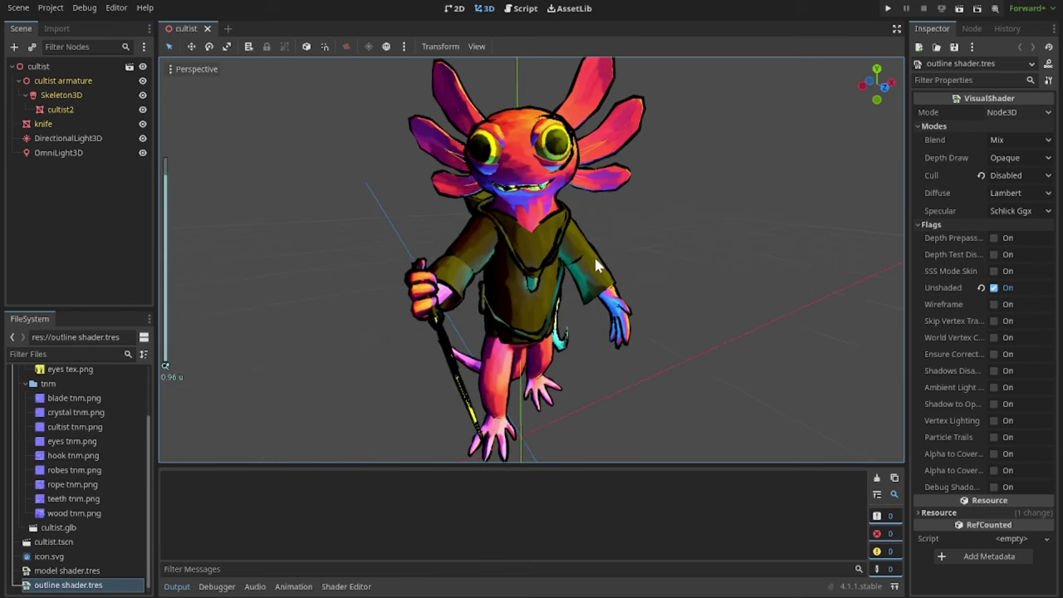
scroll(595, 266, up, 4)
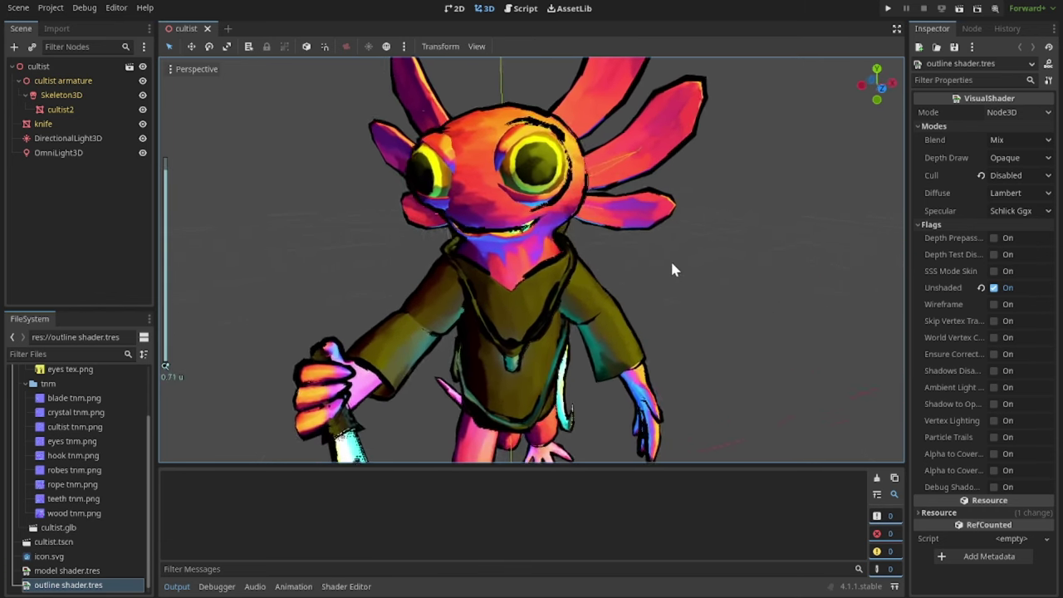
middle_drag(673, 271, 333, 279)
middle_drag(681, 240, 549, 259)
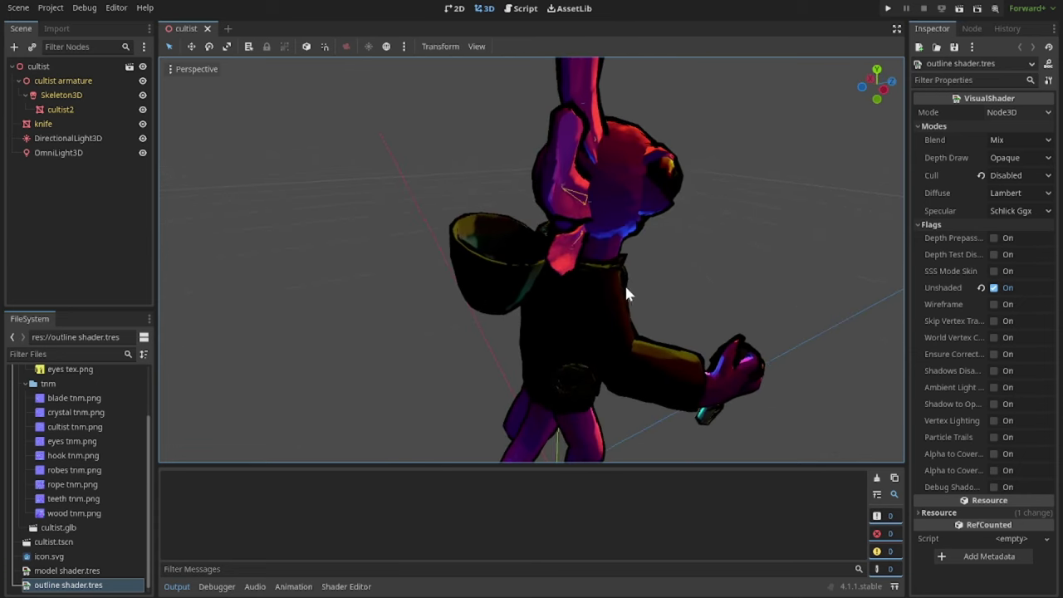